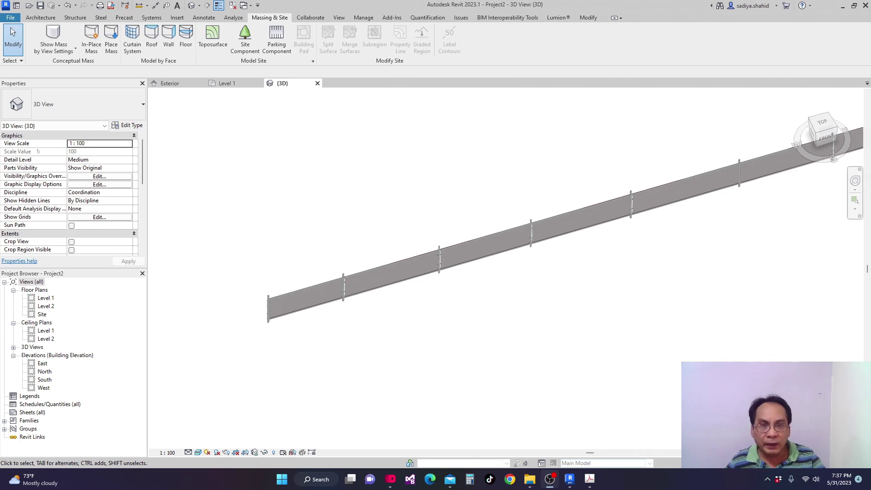
# Examine the finished glass panel railing and its posts in the 3D view
pyautogui.scroll(-1, 522, 294)
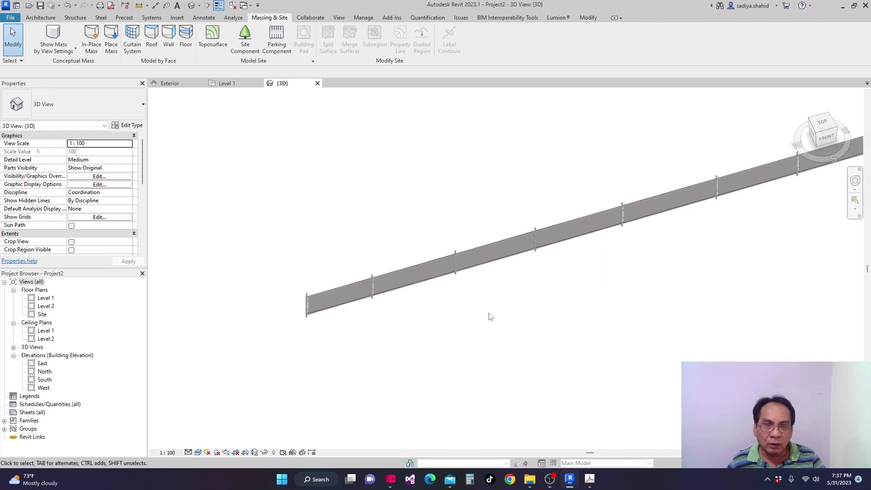
pyautogui.scroll(6, 414, 304)
pyautogui.moveTo(308, 302); pyautogui.dragTo(352, 275, button='middle')
pyautogui.scroll(1, 331, 254)
pyautogui.scroll(-1, 331, 255)
pyautogui.scroll(-3, 352, 231)
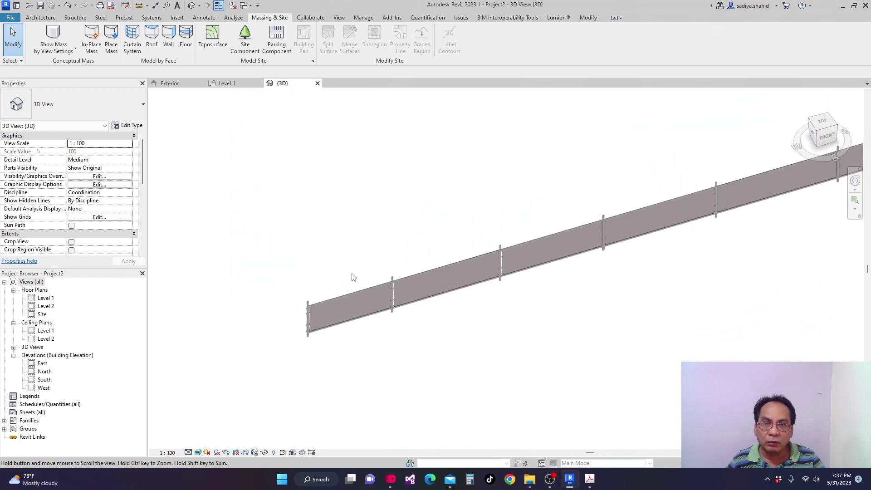
pyautogui.click(306, 268)
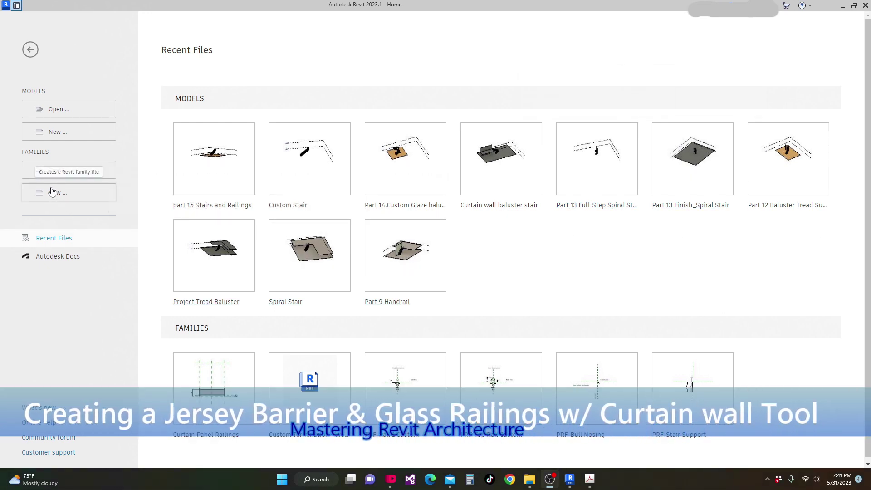
# Create a new family from the English template Metric Profile-Rail.rft
pyautogui.click(69, 192)
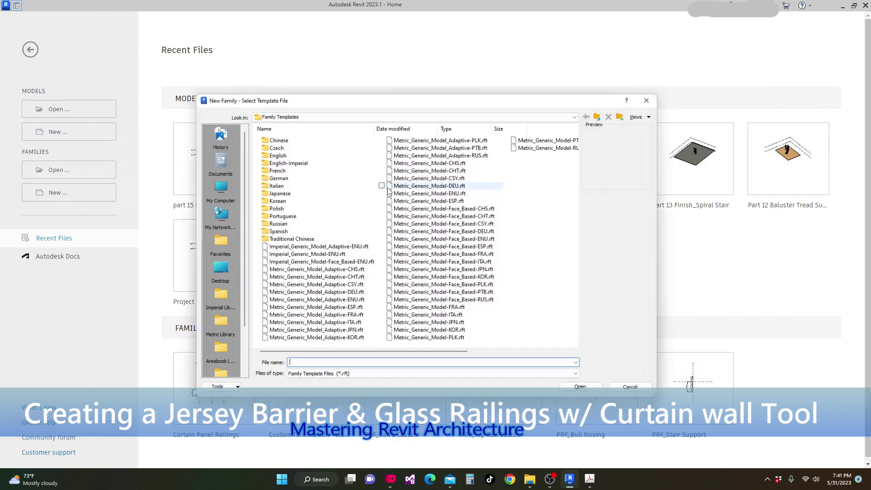
pyautogui.doubleClick(276, 155)
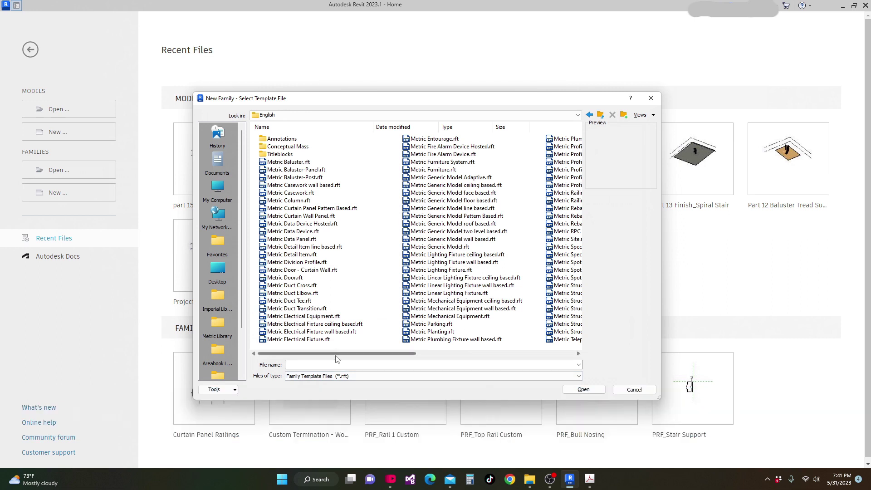
pyautogui.moveTo(334, 354); pyautogui.dragTo(383, 354)
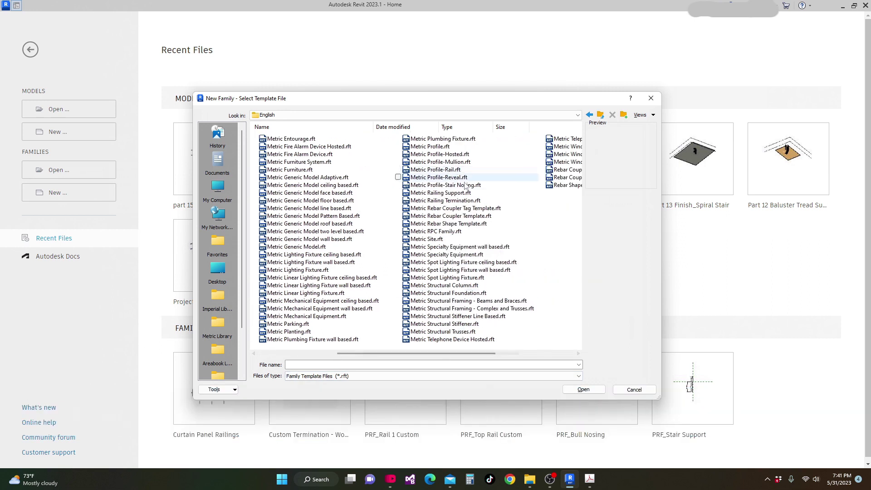
pyautogui.click(442, 171)
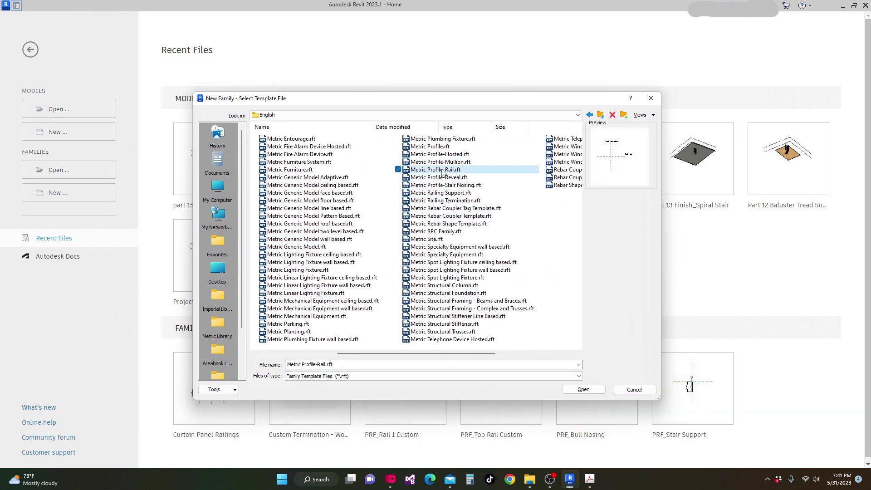
pyautogui.click(585, 391)
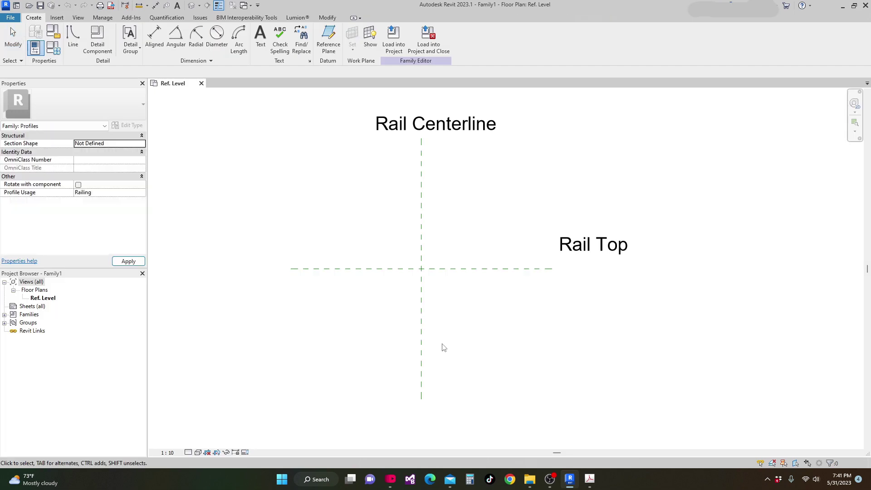
# Set the family's length units to centimeters with 2 decimal places
pyautogui.moveTo(454, 313); pyautogui.dragTo(446, 390, button='middle')
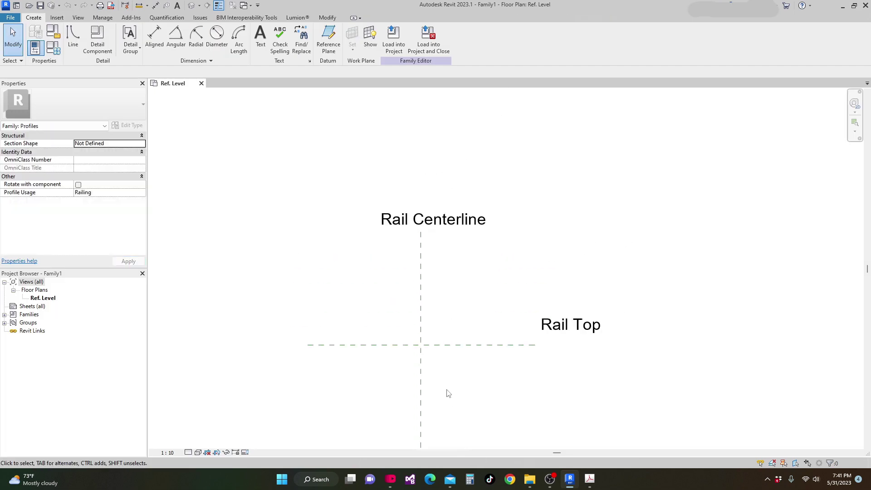
pyautogui.click(455, 253)
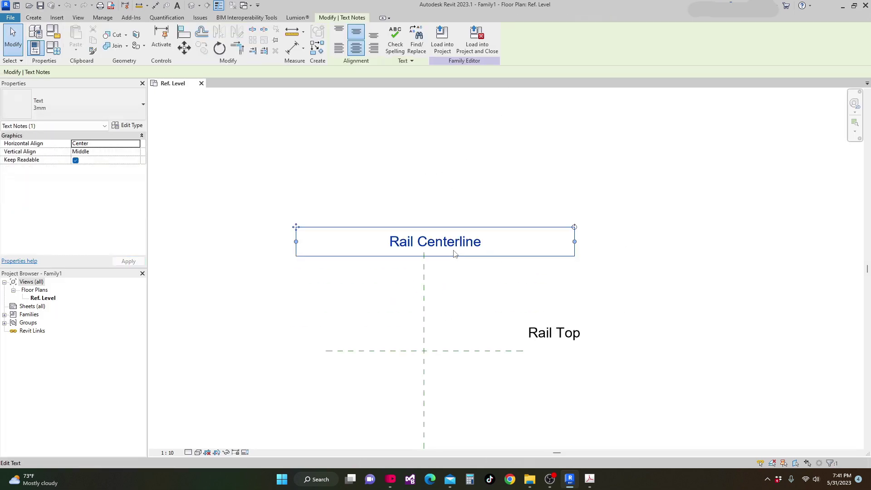
pyautogui.moveTo(482, 356); pyautogui.dragTo(486, 334, button='middle')
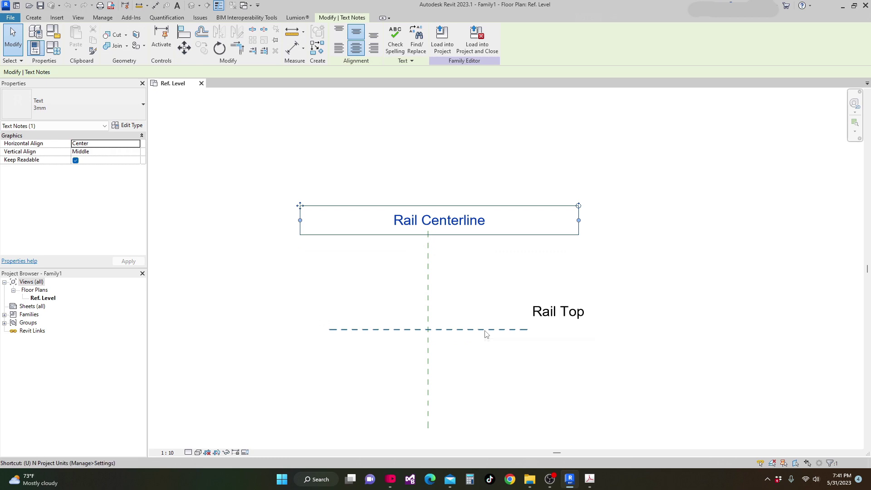
pyautogui.press('n')
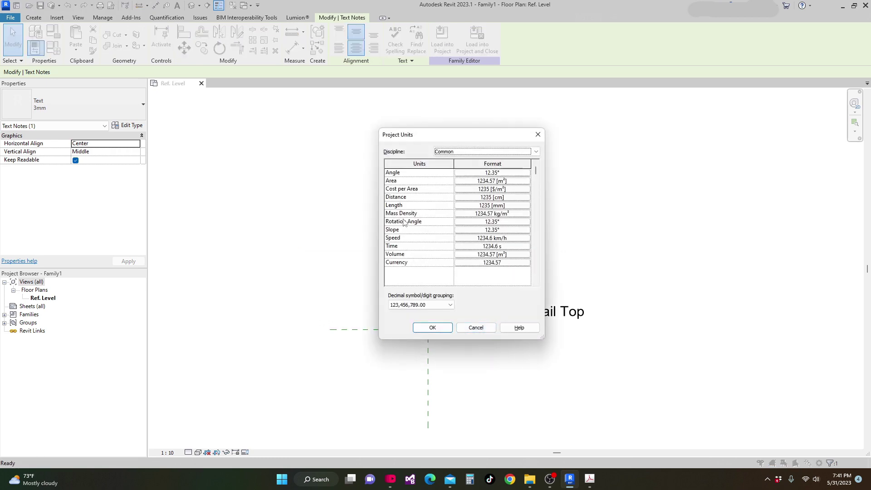
pyautogui.click(525, 206)
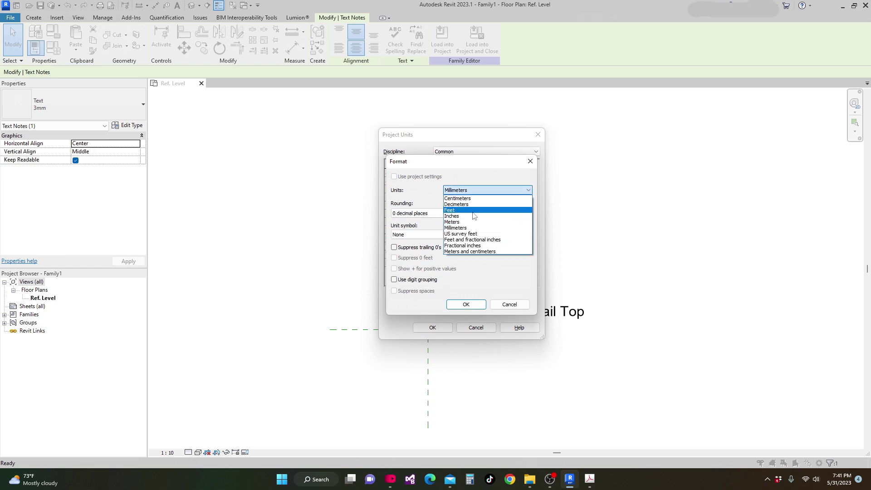
pyautogui.click(477, 199)
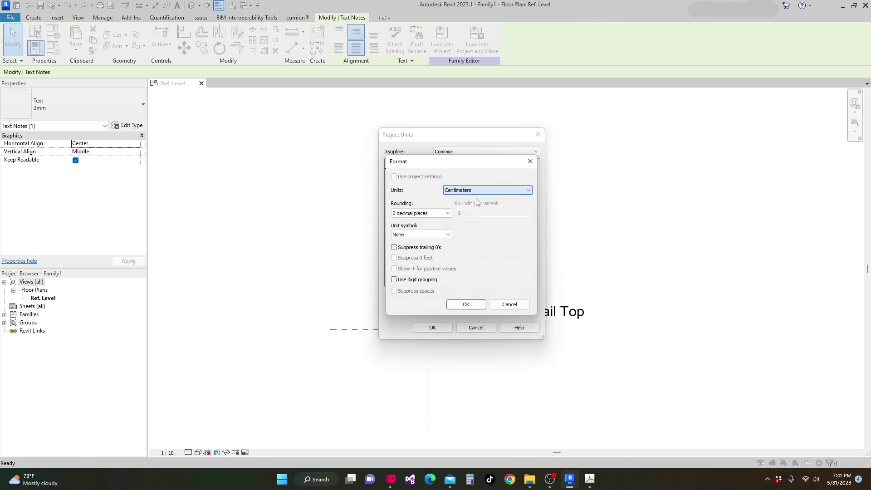
pyautogui.click(447, 214)
pyautogui.click(408, 250)
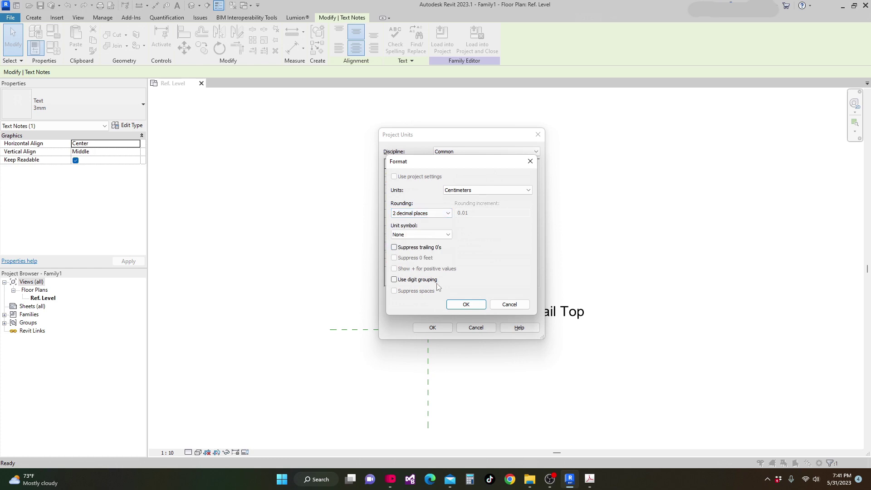
pyautogui.click(455, 304)
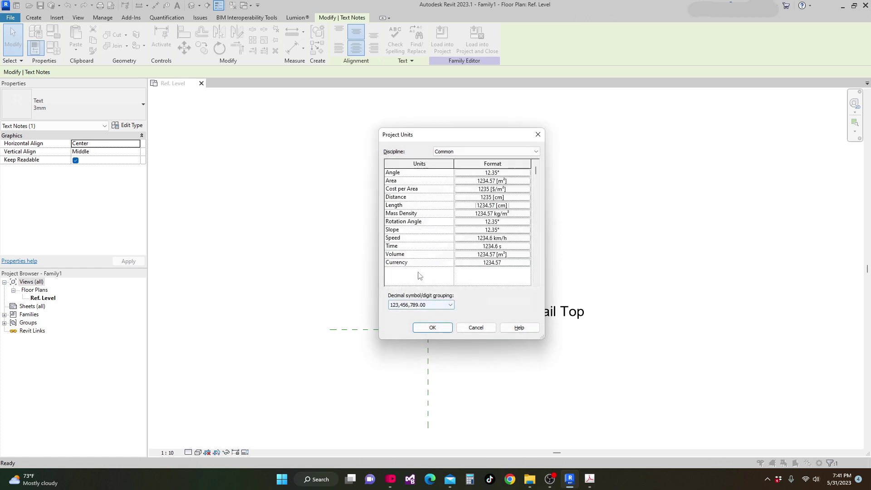
pyautogui.click(433, 327)
# Move the Rail Centerline label higher, well above the upper end of the vertical reference plane
pyautogui.doubleClick(437, 254)
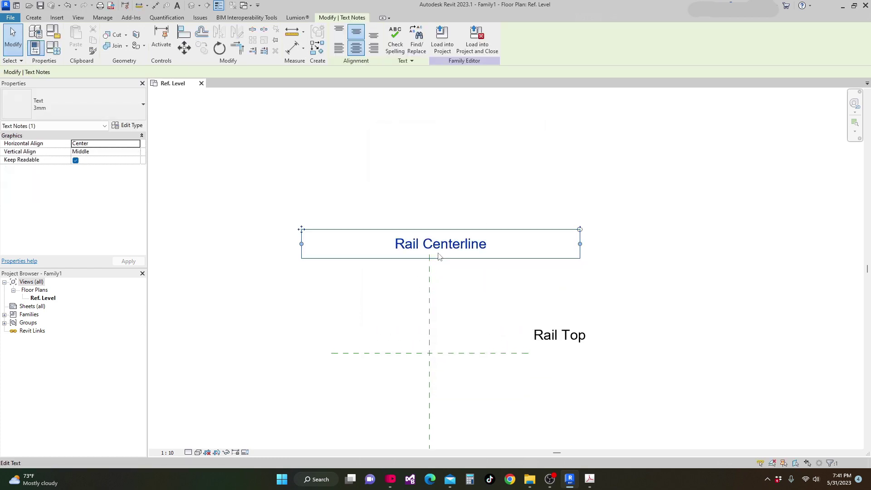
pyautogui.click(439, 257)
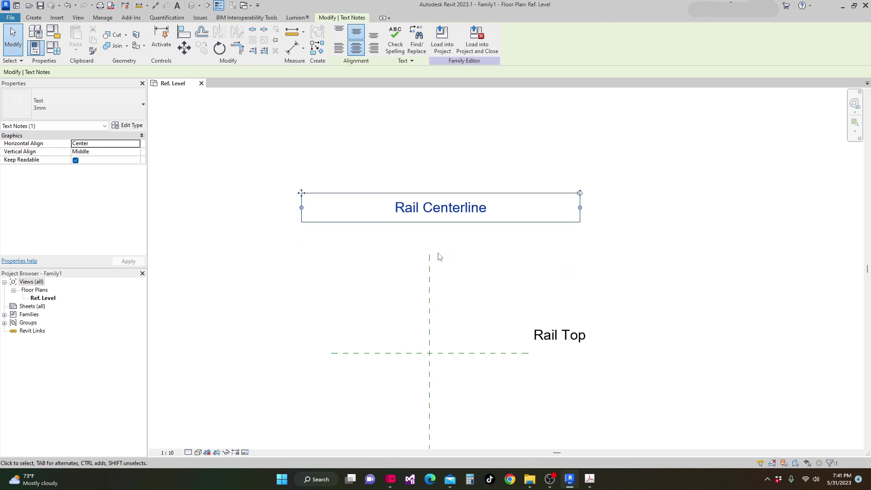
pyautogui.press('Up')
pyautogui.press('Up')
pyautogui.press('Up')
pyautogui.press('Up')
pyautogui.press('Up')
pyautogui.press('Up')
pyautogui.press('Up')
pyautogui.press('Up')
pyautogui.press('Up')
pyautogui.press('Up')
pyautogui.press('Up')
pyautogui.press('Up')
pyautogui.press('Up')
pyautogui.press('Up')
pyautogui.press('Up')
pyautogui.press('Up')
pyautogui.press('Up')
pyautogui.press('Up')
pyautogui.press('Up')
pyautogui.press('Up')
pyautogui.press('Up')
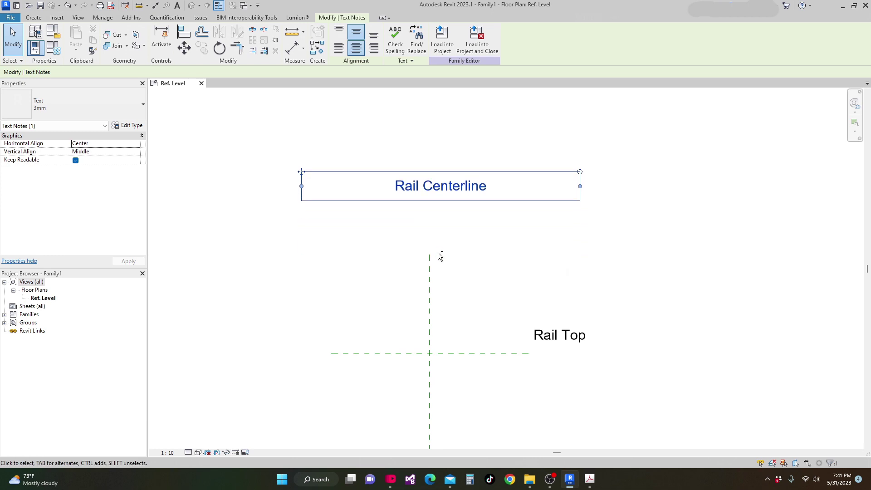
pyautogui.moveTo(439, 256)
pyautogui.mouseDown(button='middle')
pyautogui.moveTo(436, 291)
pyautogui.moveTo(421, 256)
pyautogui.mouseUp(button='middle')
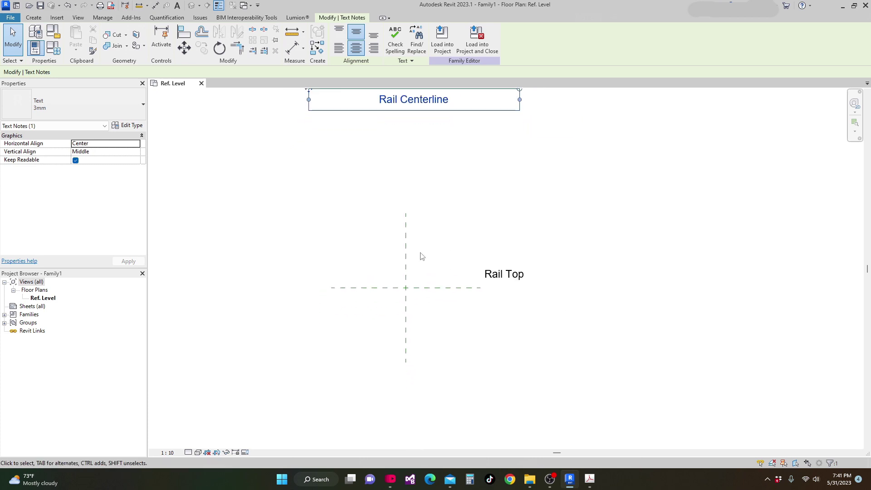
# Place reference planes offset 10 cm on both sides of the centerline and 90 cm above the Rail Top plane by picking existing lines
pyautogui.rightClick(406, 259)
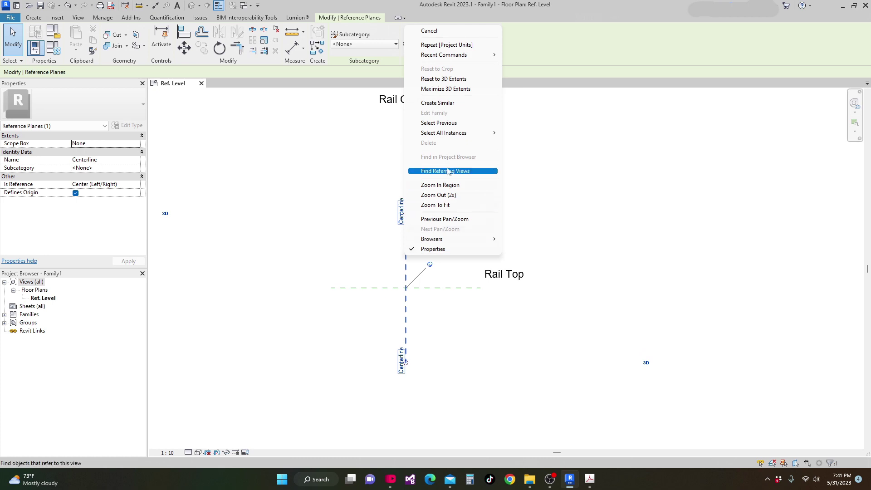
pyautogui.click(456, 103)
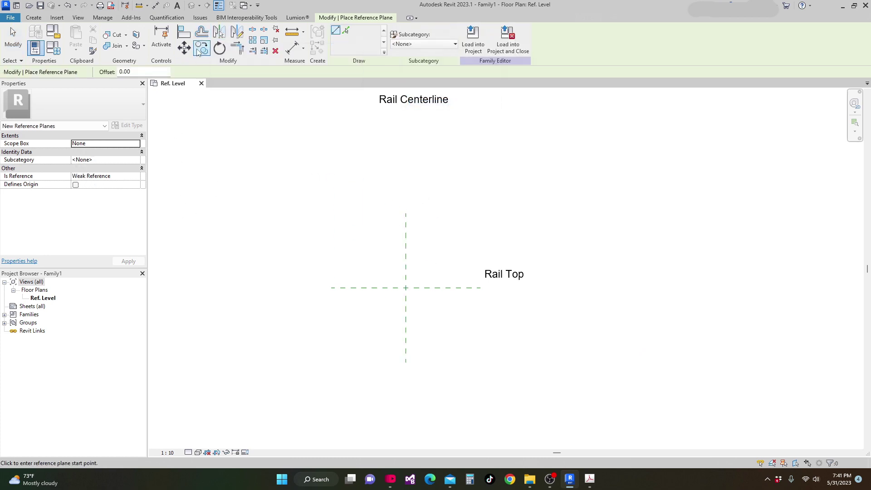
pyautogui.click(346, 30)
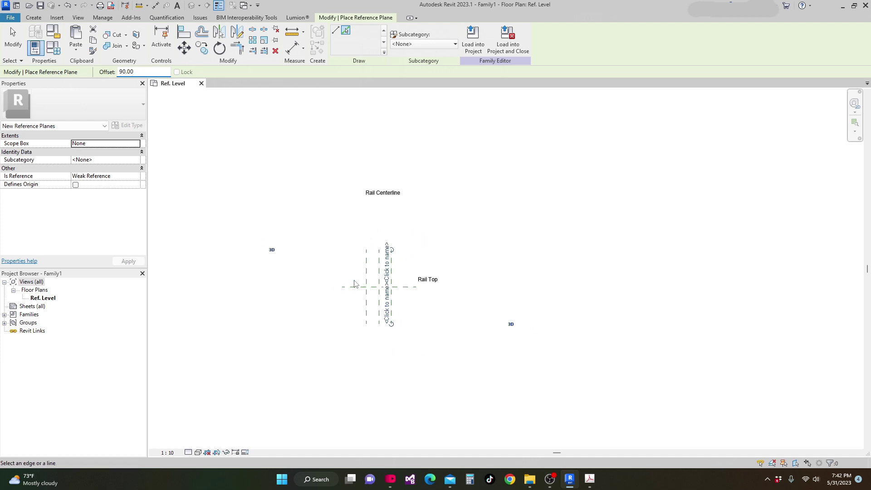
pyautogui.moveTo(396, 275); pyautogui.dragTo(392, 323, button='middle')
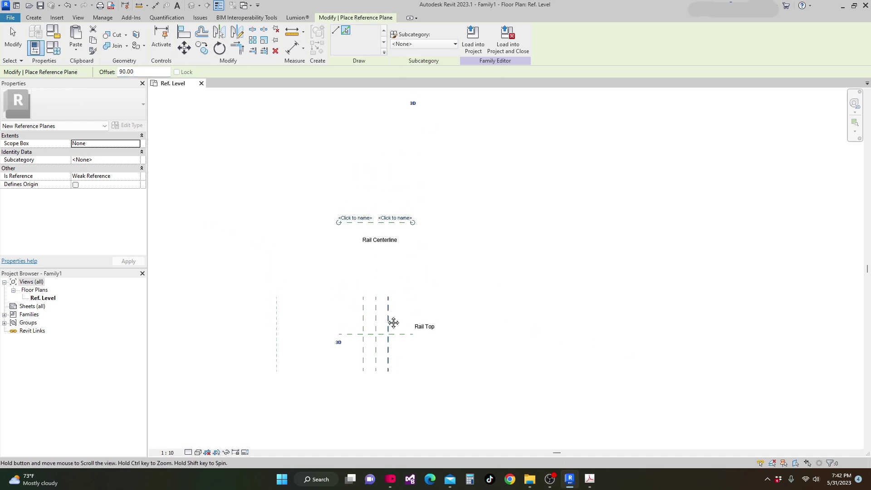
pyautogui.press('Escape')
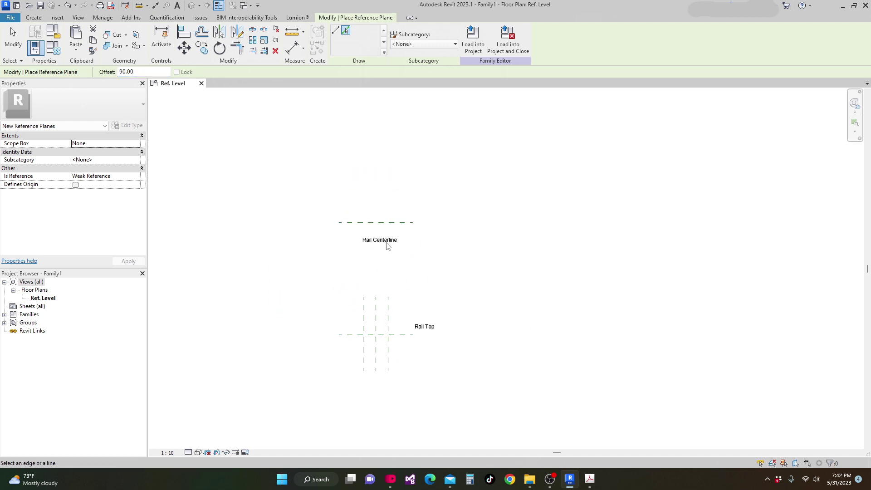
pyautogui.scroll(2, 390, 243)
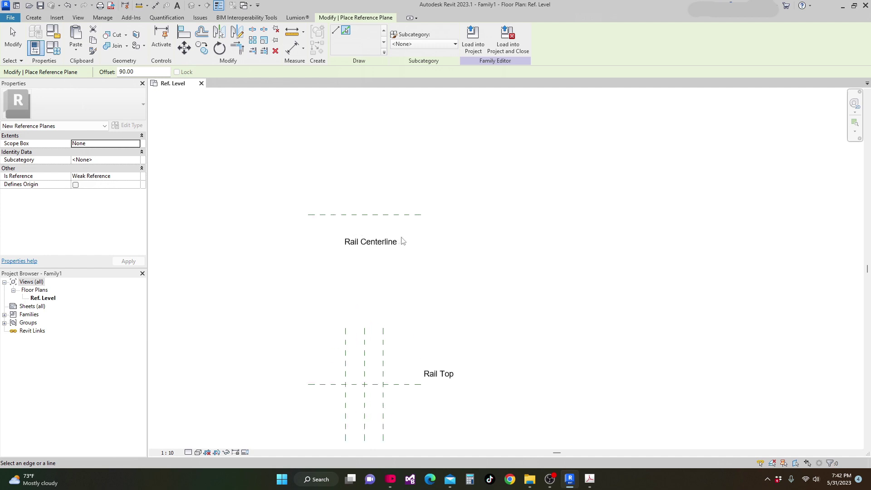
pyautogui.press('Escape')
# Move the Rail Centerline label up until it sits above the upper horizontal reference plane
pyautogui.click(390, 247)
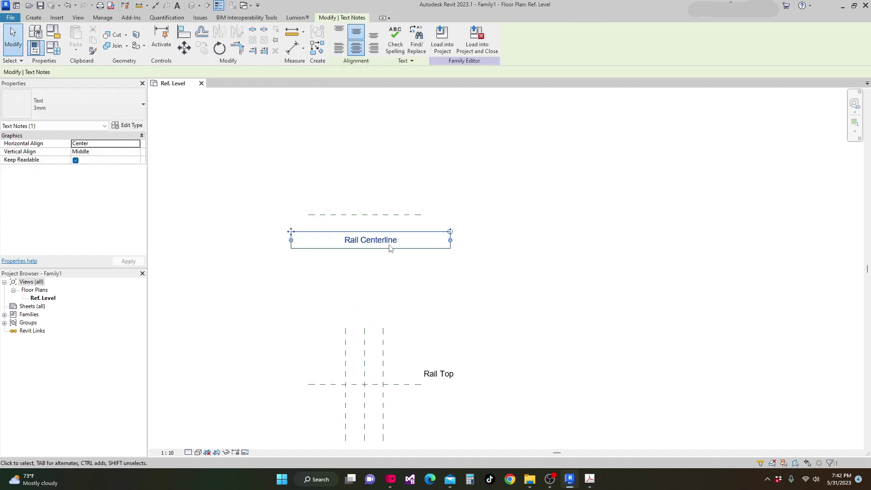
pyautogui.press('Up')
pyautogui.press('Up')
pyautogui.press('Up')
pyautogui.press('Up')
pyautogui.press('Up')
pyautogui.press('Up')
pyautogui.press('Up')
pyautogui.press('Up')
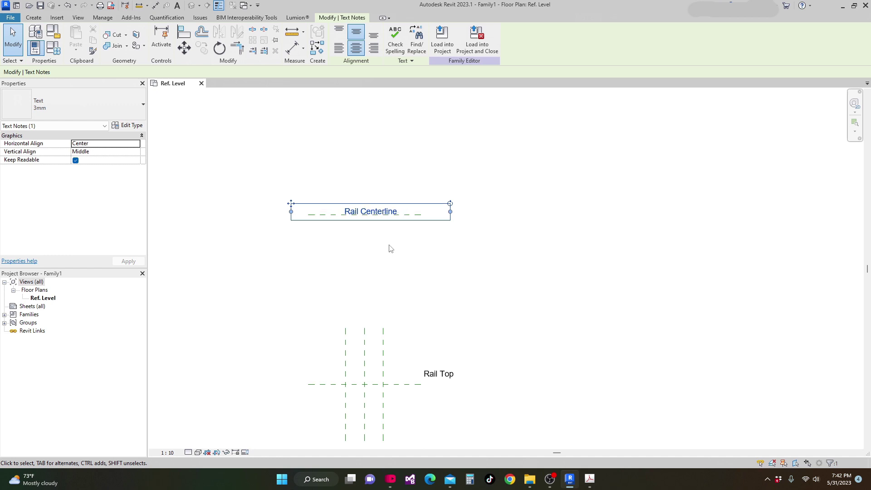
pyautogui.press('Up')
pyautogui.press('Up')
pyautogui.press('Up')
pyautogui.press('Up')
pyautogui.press('Up')
pyautogui.press('Up')
pyautogui.press('Up')
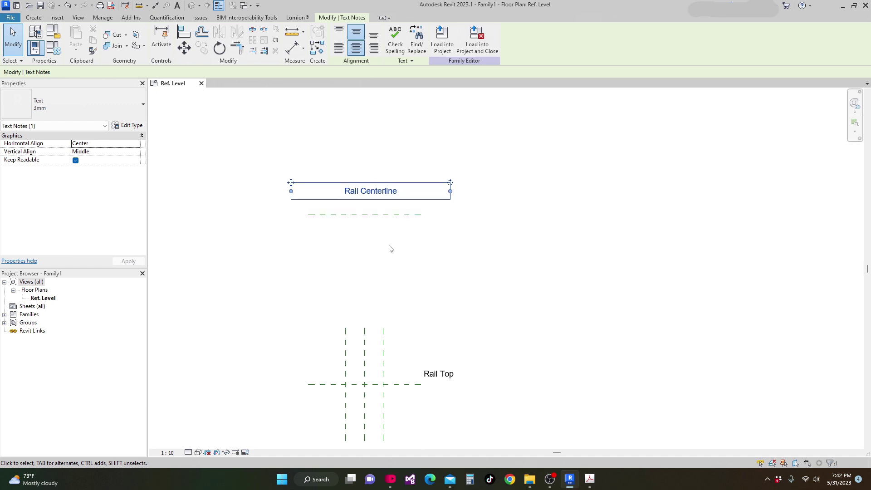
pyautogui.scroll(-1, 433, 322)
pyautogui.click(443, 317)
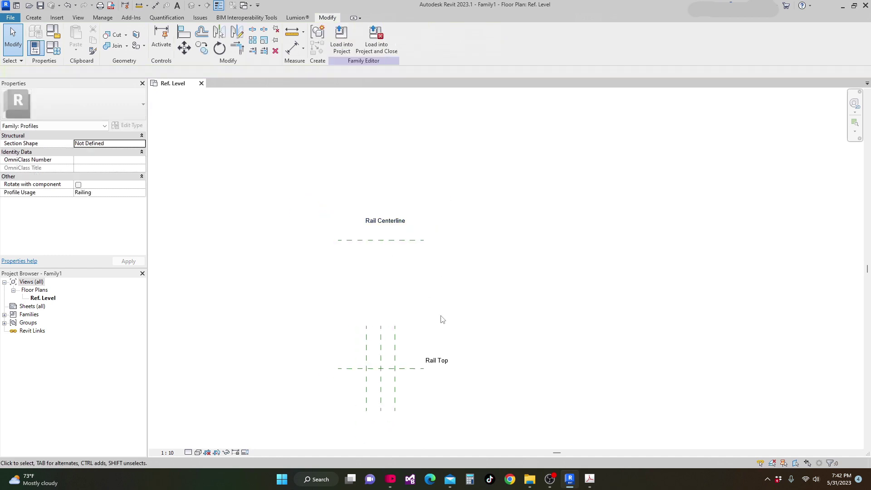
# Extend the upper ends of the two outer vertical reference planes past the upper horizontal reference plane
pyautogui.click(366, 347)
pyautogui.moveTo(366, 326); pyautogui.dragTo(376, 230)
pyautogui.click(391, 341)
pyautogui.moveTo(395, 326); pyautogui.dragTo(414, 235)
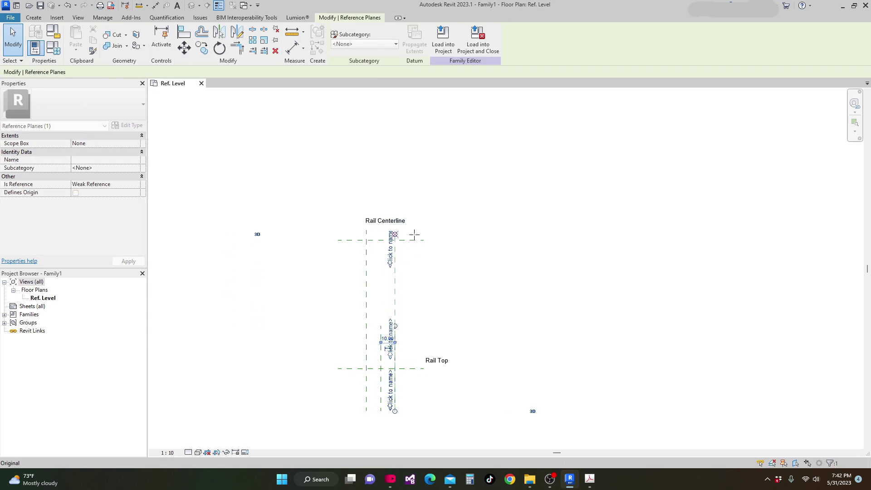
# Unpin the central vertical reference plane and extend its upper end past the upper horizontal reference plane
pyautogui.click(381, 331)
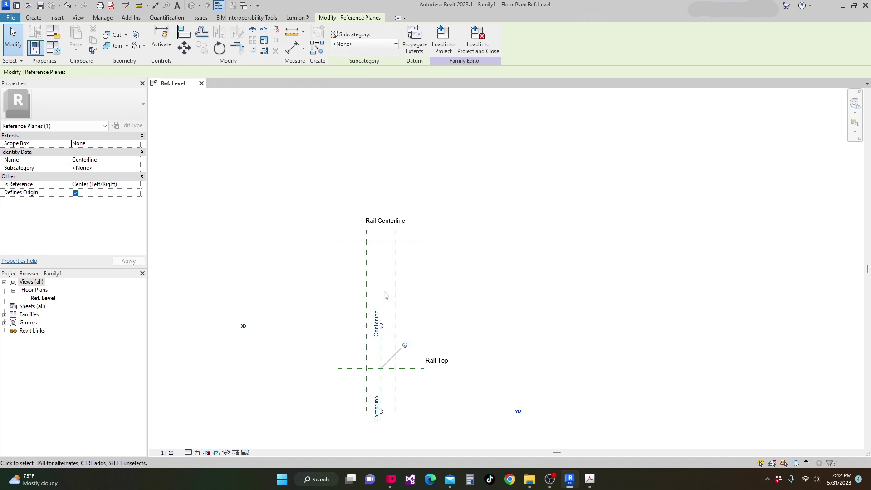
pyautogui.scroll(4, 381, 325)
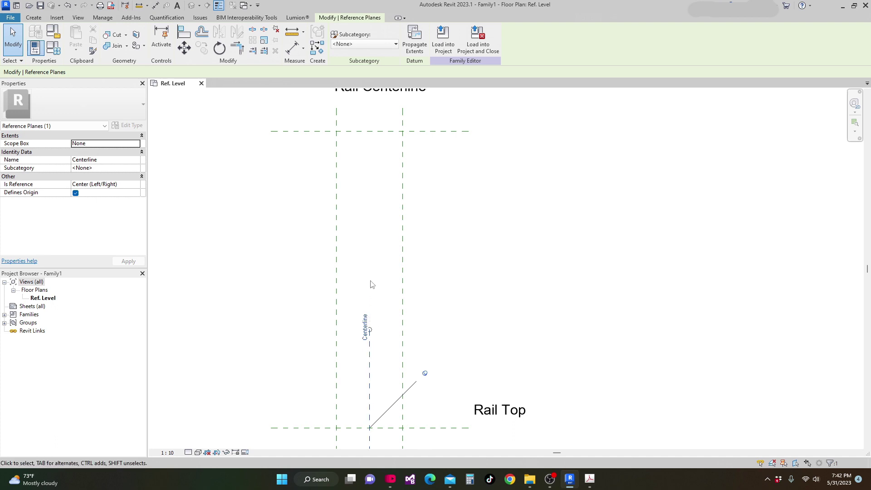
pyautogui.scroll(-5, 370, 304)
pyautogui.press('Escape')
pyautogui.scroll(1, 377, 373)
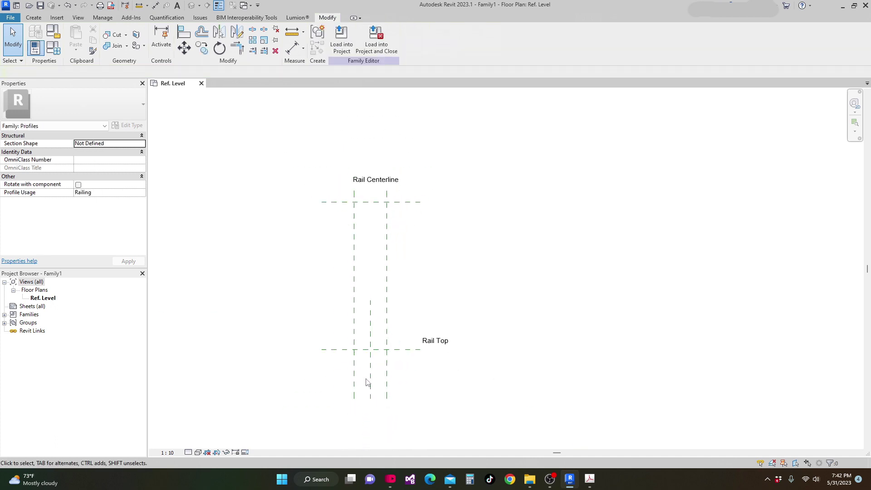
pyautogui.click(371, 381)
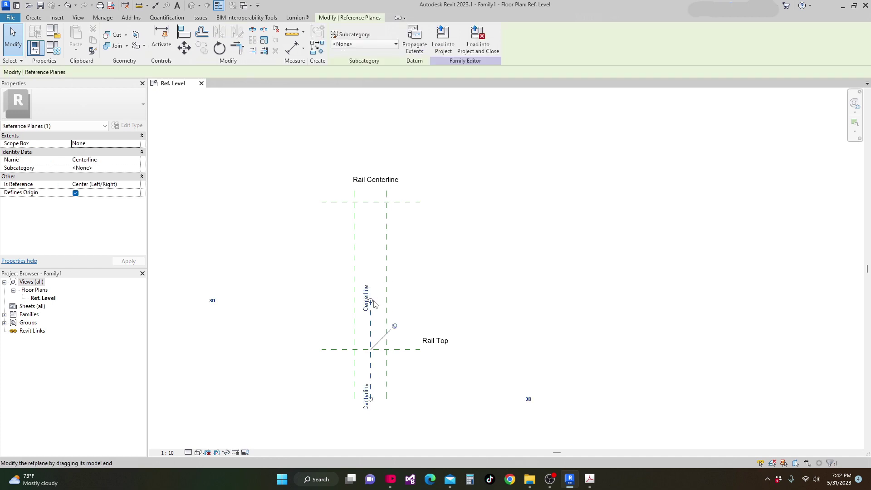
pyautogui.click(394, 326)
pyautogui.moveTo(371, 303); pyautogui.dragTo(373, 191)
pyautogui.click(395, 272)
pyautogui.scroll(-1, 517, 265)
pyautogui.moveTo(517, 265); pyautogui.dragTo(512, 234, button='middle')
pyautogui.click(498, 286)
pyautogui.scroll(-3, 498, 286)
pyautogui.scroll(1, 497, 265)
pyautogui.scroll(2, 443, 243)
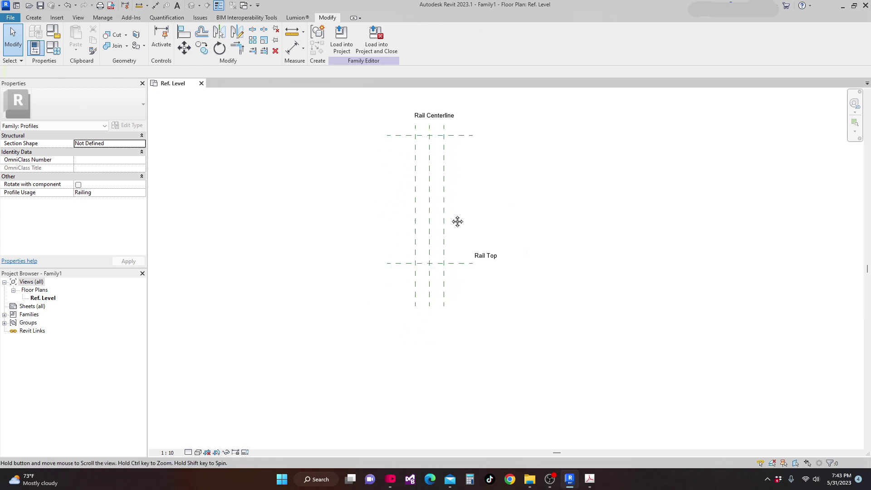
# Place reference planes offset 5 cm outward from the two outer vertical reference planes by picking existing lines
pyautogui.rightClick(416, 233)
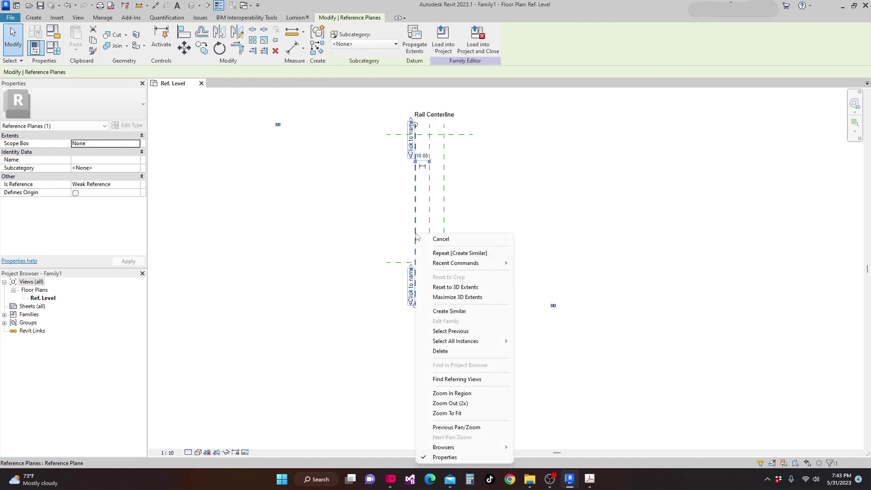
pyautogui.click(451, 311)
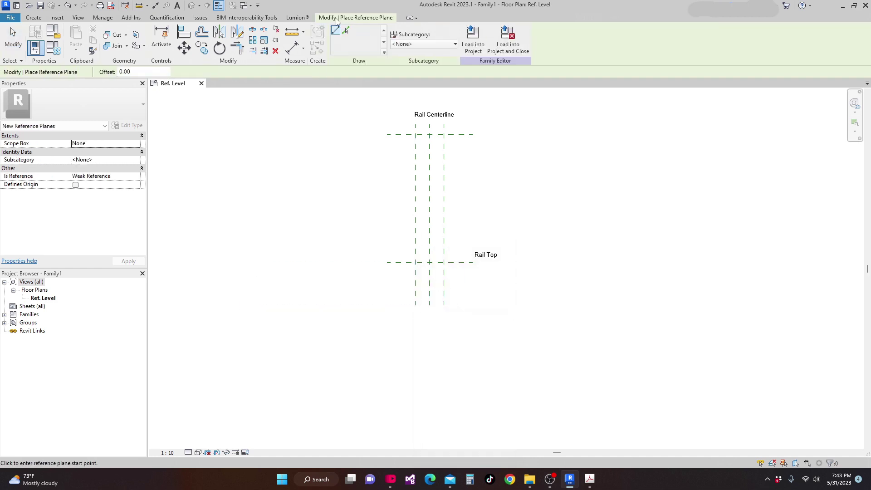
pyautogui.click(344, 31)
pyautogui.click(136, 71)
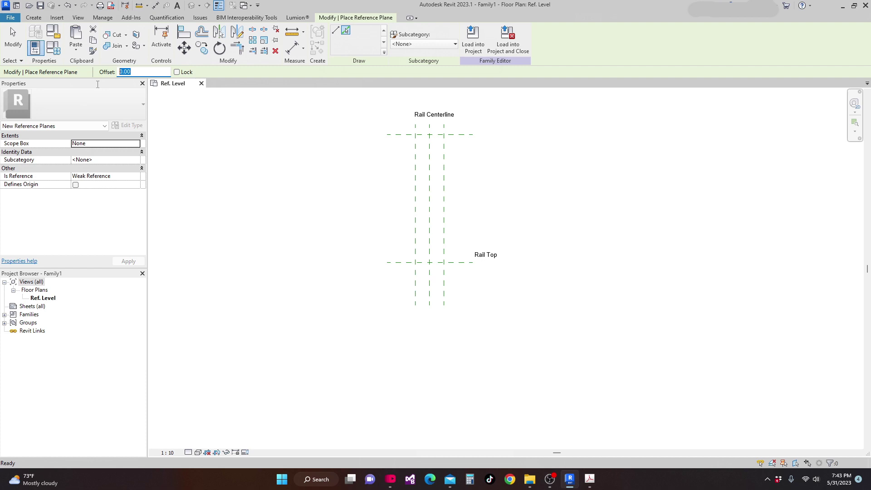
pyautogui.click(413, 217)
pyautogui.click(444, 221)
pyautogui.moveTo(490, 225); pyautogui.dragTo(482, 187, button='middle')
pyautogui.scroll(1, 447, 241)
pyautogui.press('Escape')
pyautogui.press('Escape')
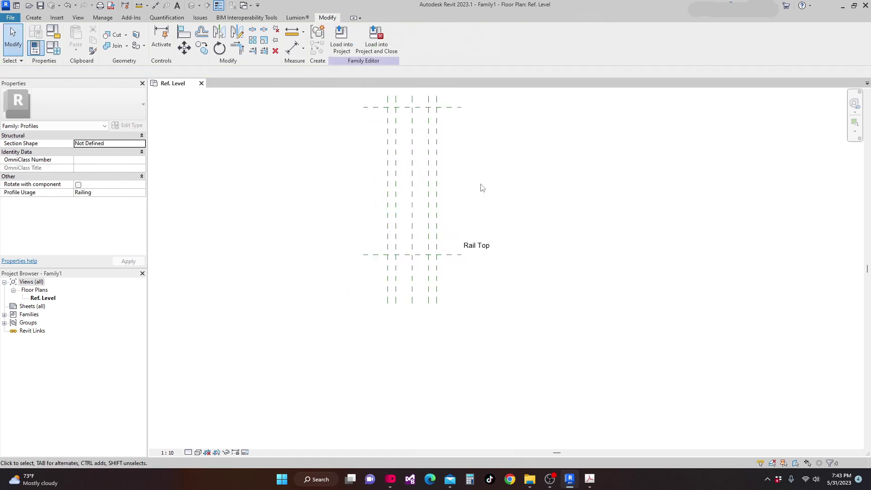
pyautogui.press('d')
pyautogui.press('i')
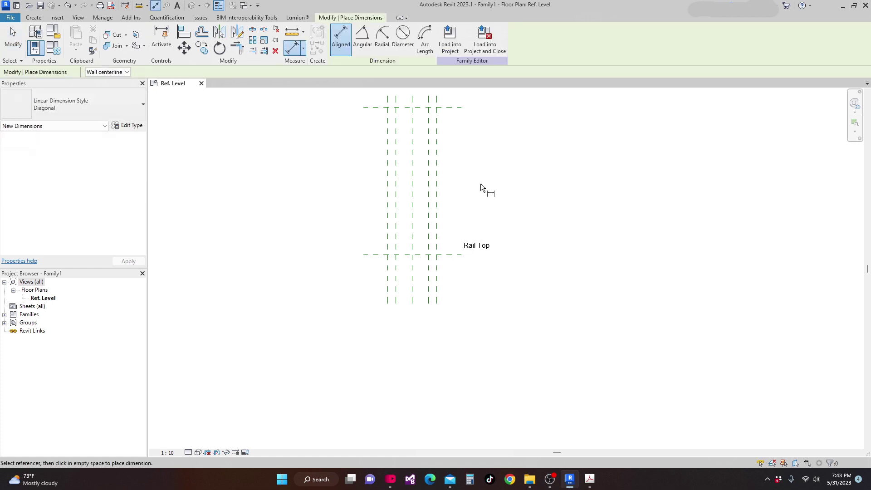
pyautogui.scroll(-1, 480, 183)
pyautogui.moveTo(480, 183); pyautogui.dragTo(445, 245, button='middle')
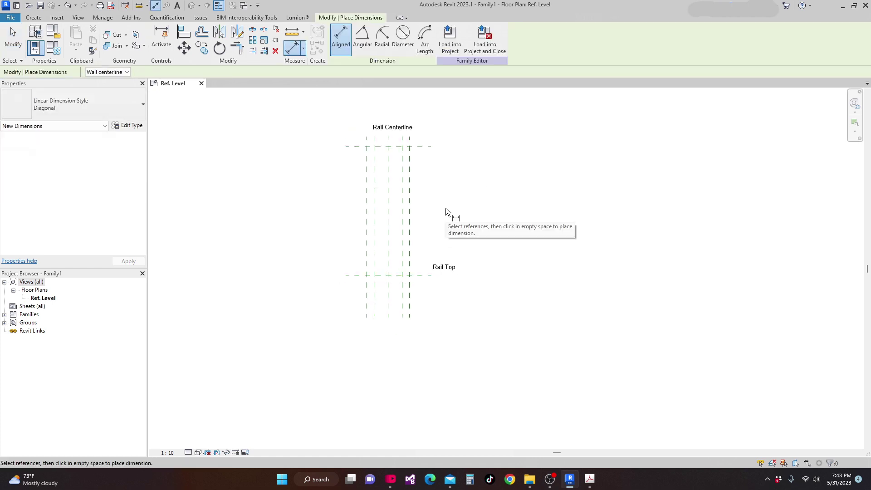
pyautogui.press('Escape')
pyautogui.press('Escape')
# Draw a chained rectangular line outline between the two inner vertical planes, from Rail Top up to the upper horizontal reference plane
pyautogui.press('l')
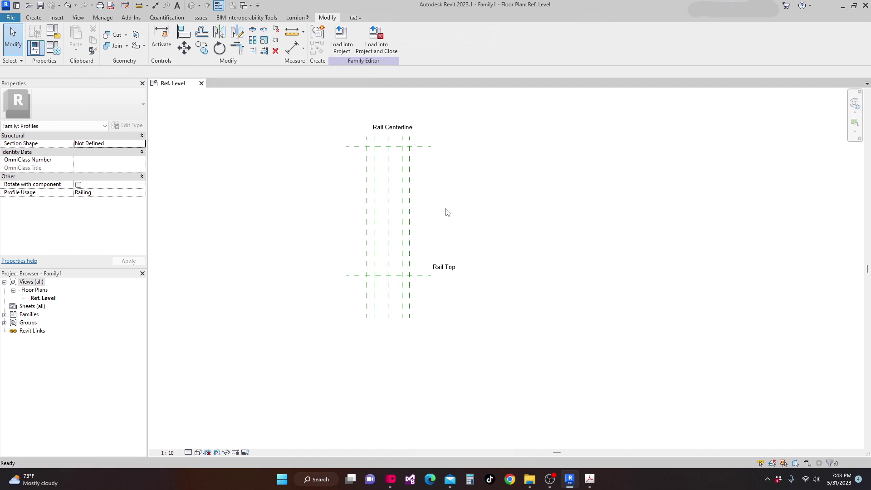
pyautogui.press('i')
pyautogui.moveTo(404, 212); pyautogui.dragTo(340, 188, button='middle')
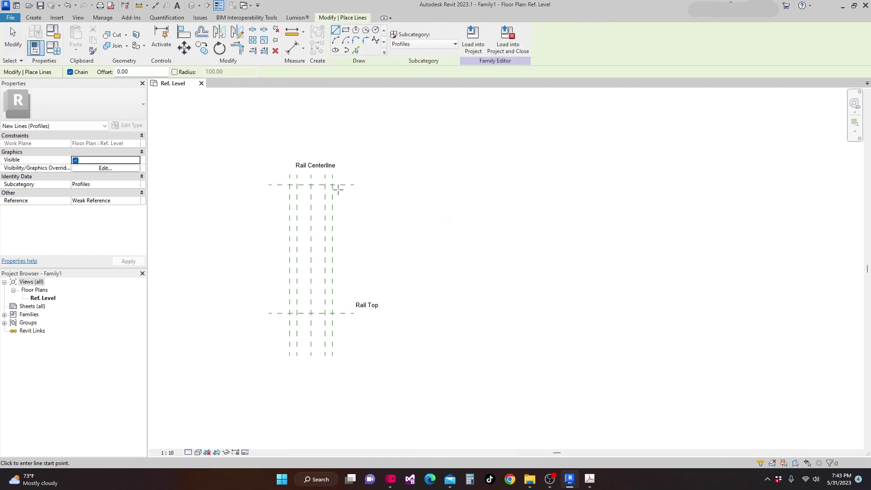
pyautogui.scroll(2, 289, 310)
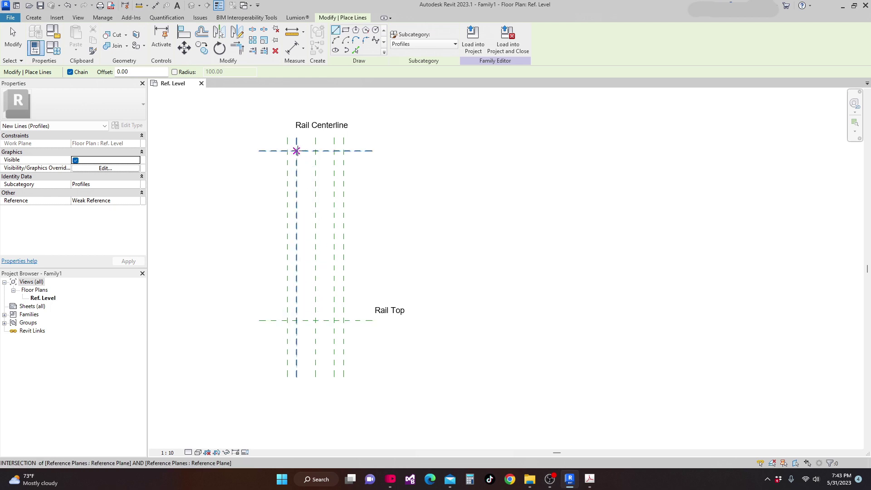
pyautogui.click(296, 321)
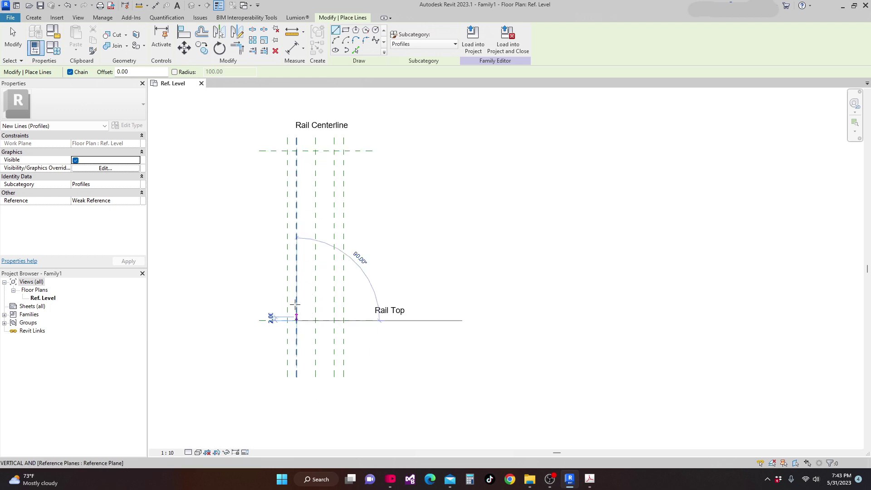
pyautogui.click(297, 151)
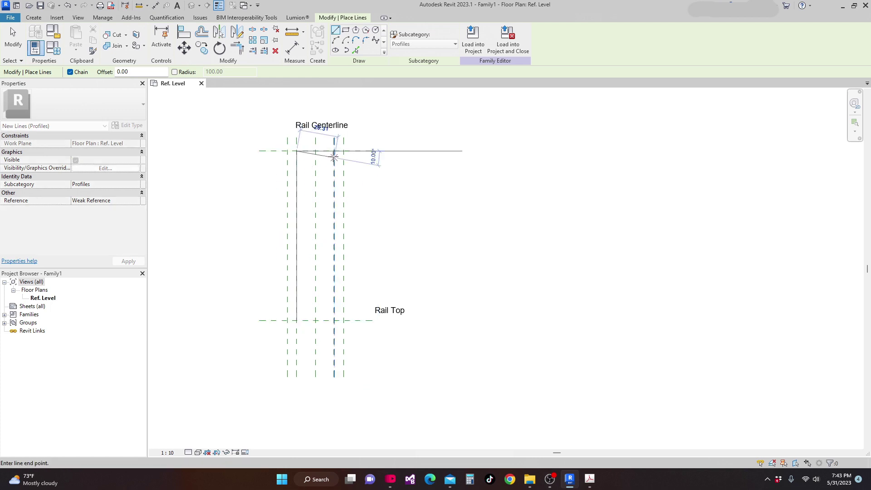
pyautogui.click(334, 151)
pyautogui.click(335, 150)
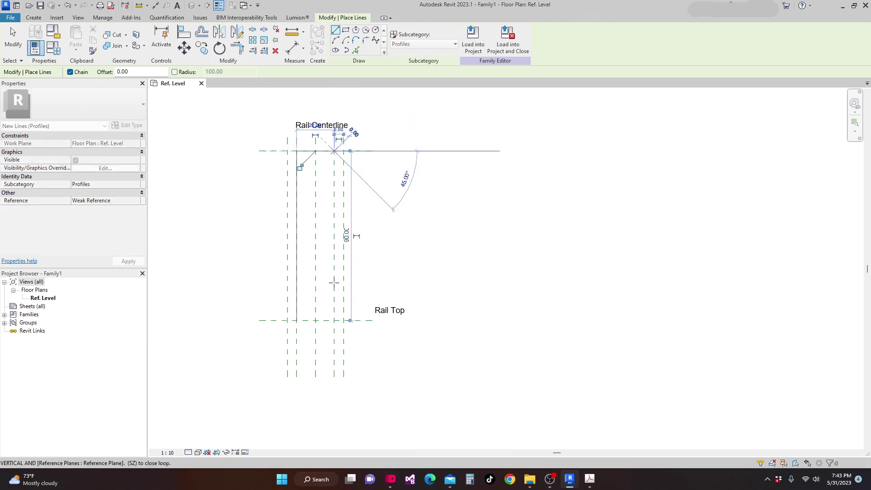
pyautogui.click(334, 320)
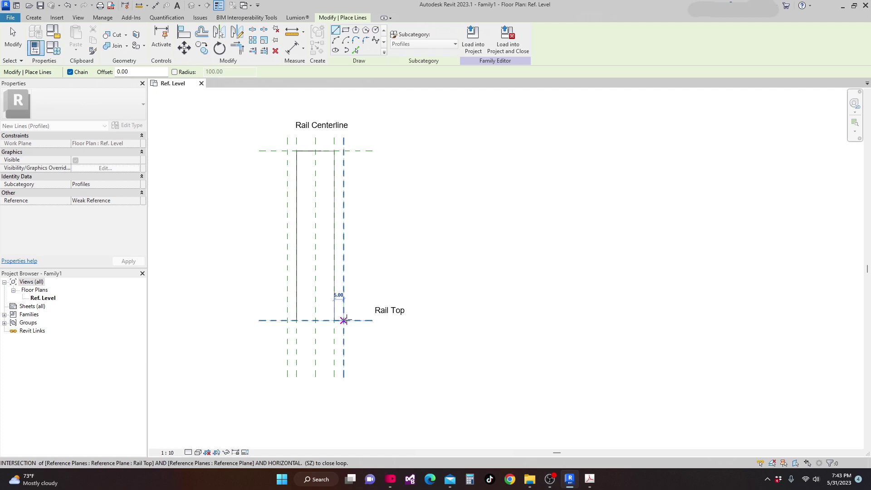
pyautogui.click(297, 320)
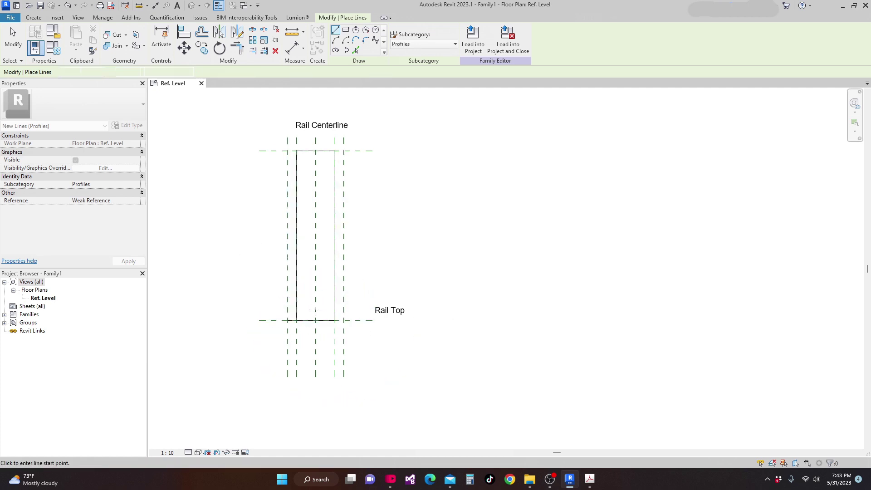
# Draw a 45° line outward from mid-height on each side of the rectangle to the outermost plane, continuing vertically down to Rail Top
pyautogui.click(296, 233)
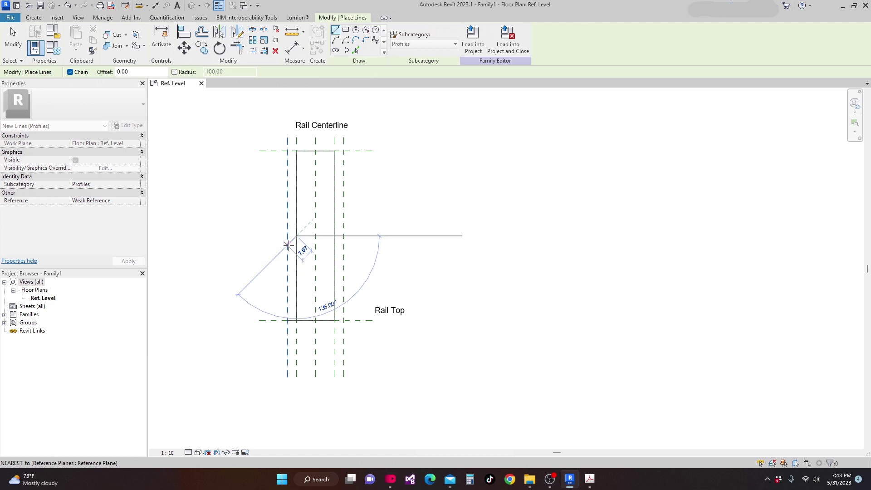
pyautogui.click(288, 246)
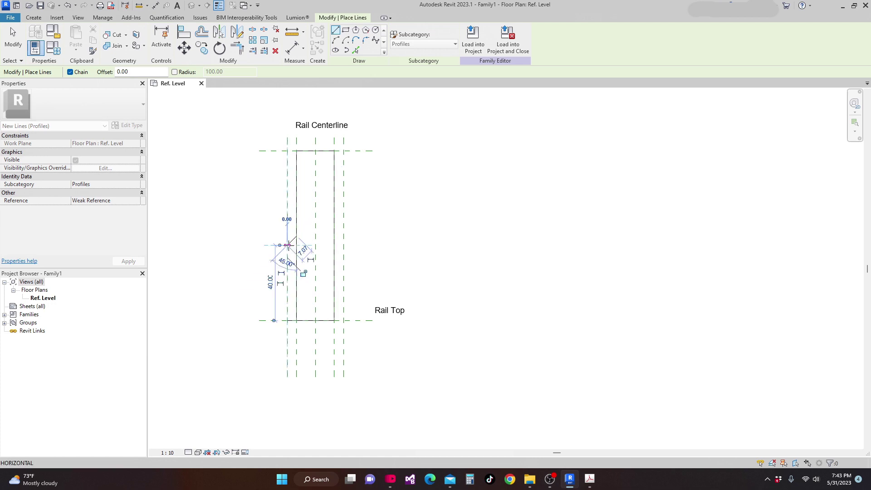
pyautogui.click(287, 321)
pyautogui.press('Escape')
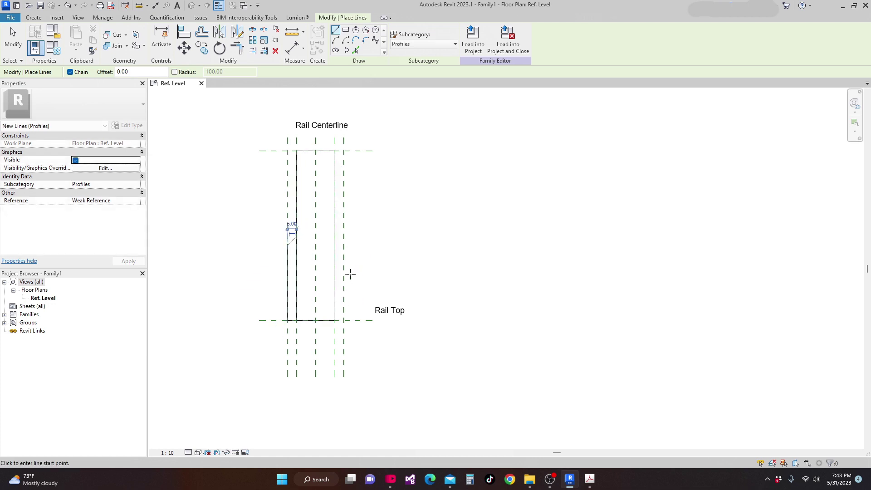
pyautogui.click(335, 235)
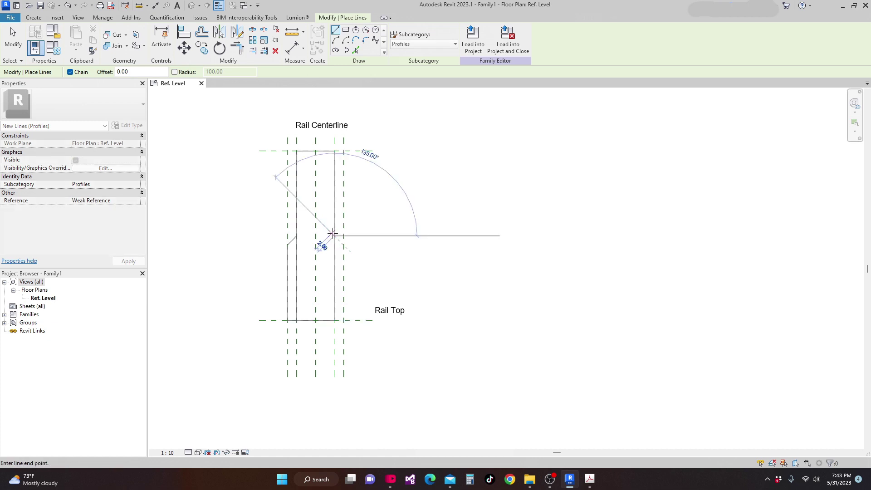
pyautogui.click(343, 245)
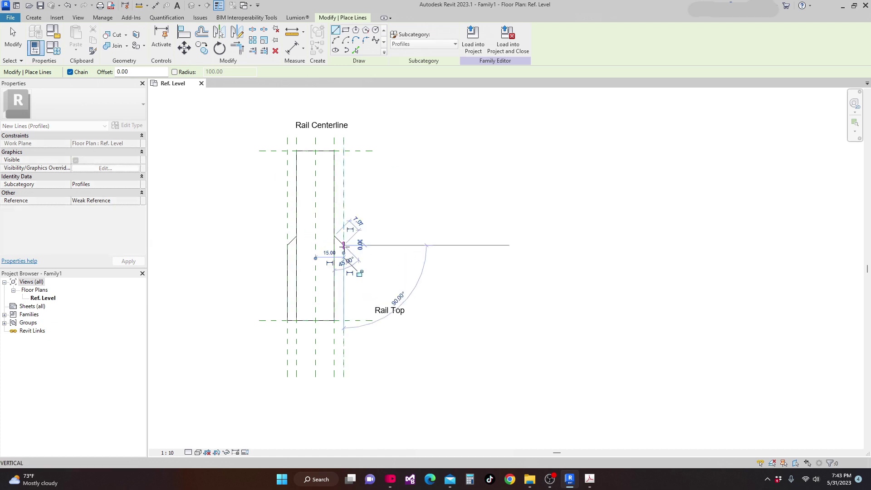
pyautogui.click(344, 320)
pyautogui.press('Escape')
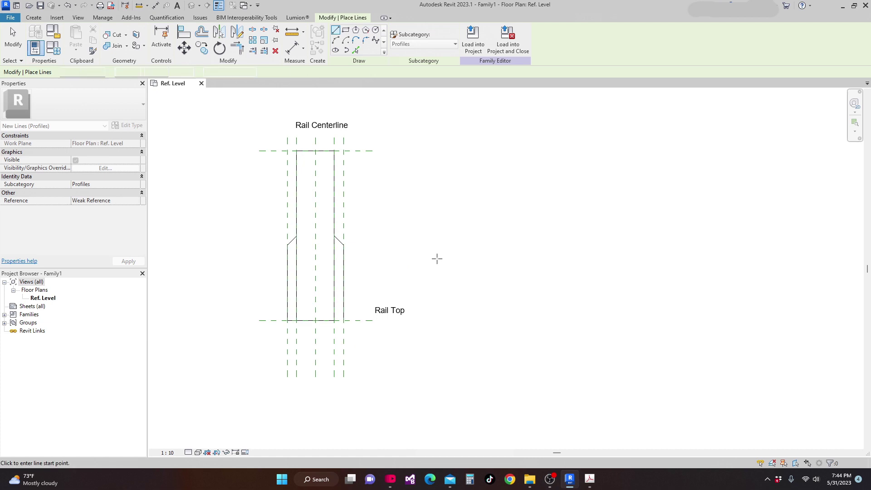
# Trim the rectangle's vertical sides to corners with the two diagonal lines, keeping the upper portions
pyautogui.click(236, 47)
pyautogui.scroll(2, 294, 243)
pyautogui.click(298, 245)
pyautogui.click(305, 230)
pyautogui.click(368, 211)
pyautogui.click(371, 243)
# Join the base line along Rail Top to the lower vertical lines as corners to close the profile
pyautogui.scroll(-2, 375, 248)
pyautogui.moveTo(383, 254); pyautogui.dragTo(413, 221, button='middle')
pyautogui.scroll(3, 352, 293)
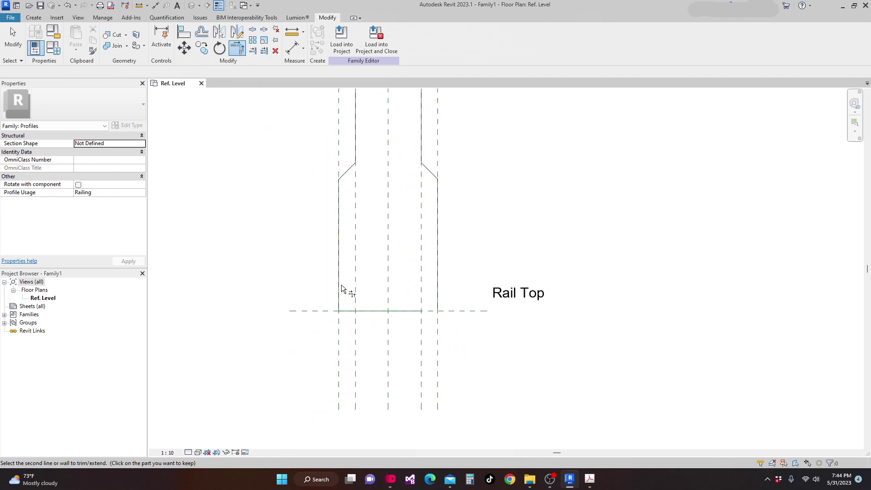
pyautogui.click(380, 309)
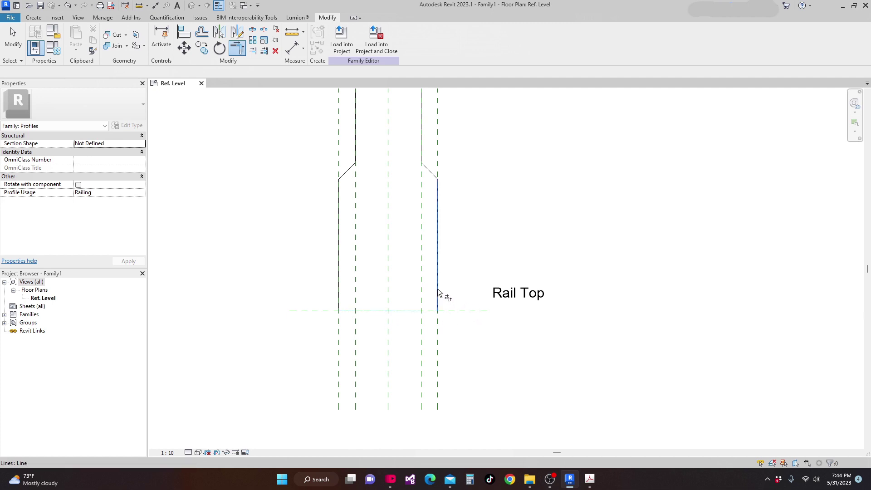
pyautogui.click(438, 295)
pyautogui.scroll(-2, 443, 272)
pyautogui.moveTo(435, 184); pyautogui.dragTo(417, 265, button='middle')
pyautogui.scroll(1, 420, 178)
pyautogui.moveTo(414, 205); pyautogui.dragTo(413, 277, button='middle')
pyautogui.scroll(-1, 424, 149)
pyautogui.press('Escape')
# Add an aligned dimension between the profile's two upper vertical lines, placed above the Rail Centerline label
pyautogui.scroll(-1, 454, 254)
pyautogui.scroll(-1, 446, 260)
pyautogui.press('d')
pyautogui.press('i')
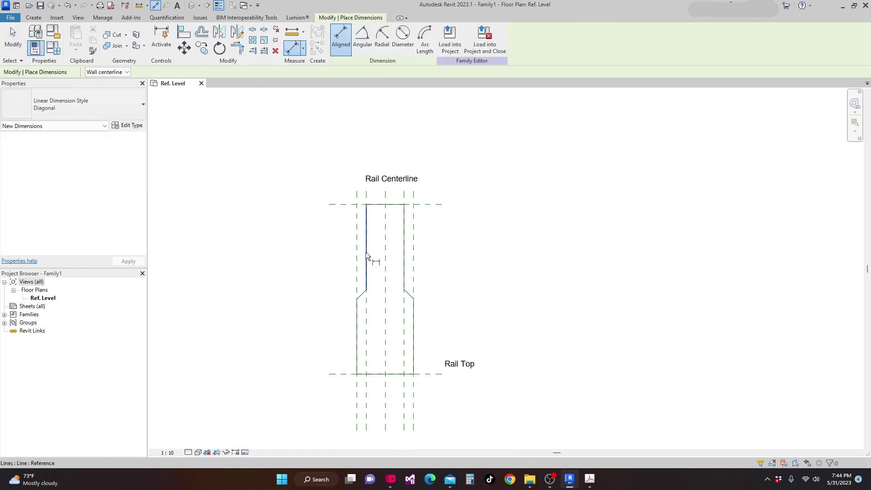
pyautogui.click(366, 252)
pyautogui.click(402, 241)
pyautogui.moveTo(411, 153); pyautogui.dragTo(413, 214, button='middle')
pyautogui.click(417, 172)
# Add an aligned height dimension between the Rail Top plane and the upper horizontal reference plane, placed beside the profile
pyautogui.scroll(-1, 366, 280)
pyautogui.moveTo(366, 279); pyautogui.dragTo(399, 190, button='middle')
pyautogui.click(377, 326)
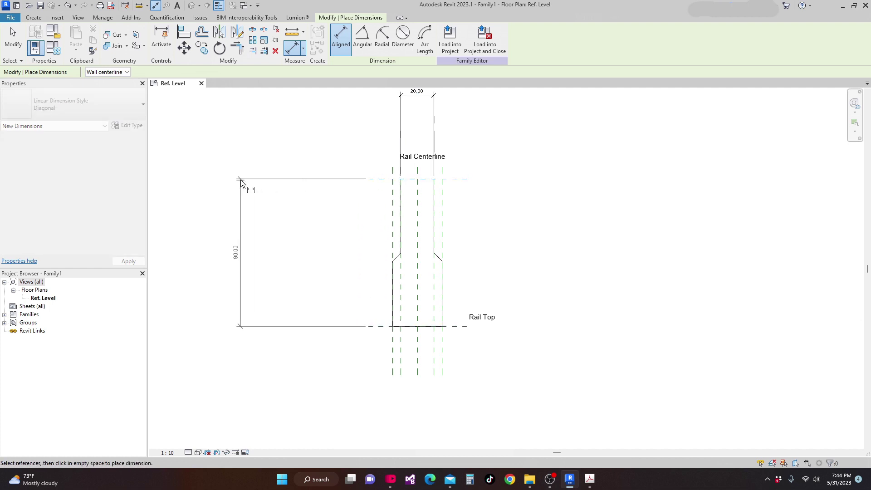
pyautogui.click(240, 180)
pyautogui.scroll(-2, 333, 207)
pyautogui.press('Escape')
# Label the profile's upper width dimension with a new family type parameter named W1
pyautogui.scroll(2, 397, 200)
pyautogui.moveTo(396, 200); pyautogui.dragTo(354, 226, button='middle')
pyautogui.click(352, 231)
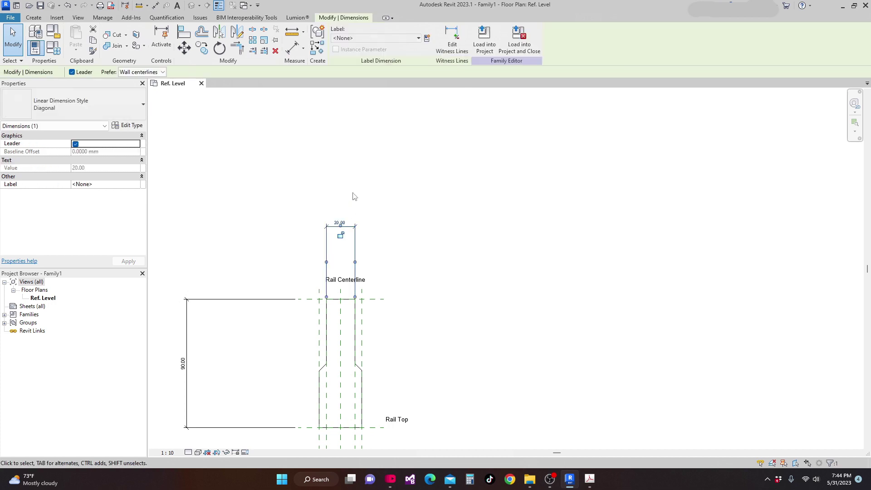
pyautogui.click(426, 38)
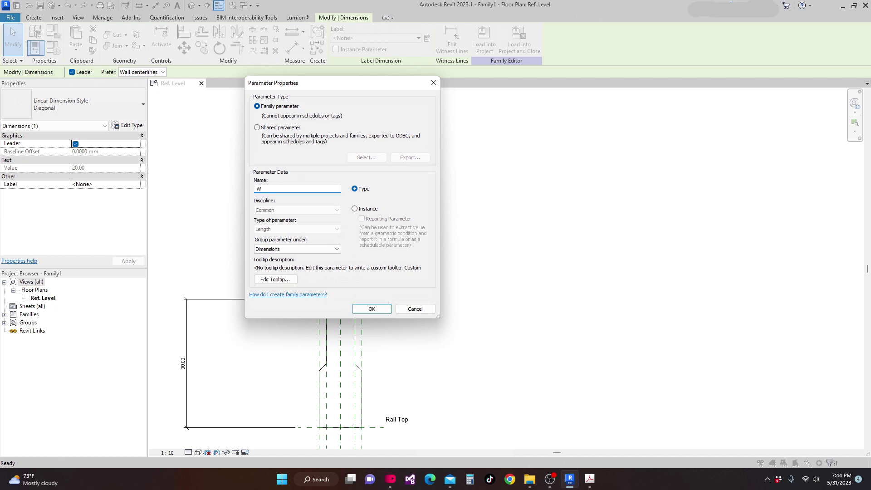
pyautogui.click(371, 308)
# Add an aligned dimension between the profile's two lower vertical lines, placed below the reference planes
pyautogui.moveTo(369, 299); pyautogui.dragTo(381, 222, button='middle')
pyautogui.moveTo(351, 409); pyautogui.dragTo(377, 336, button='middle')
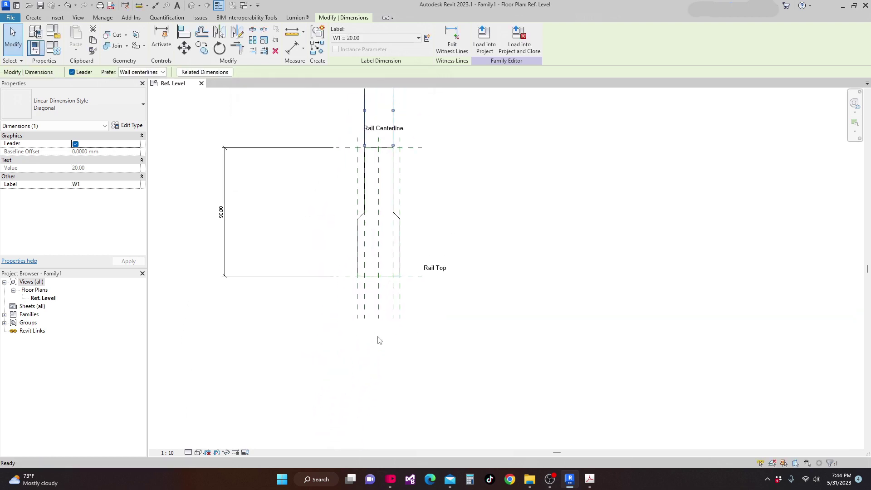
pyautogui.press('d')
pyautogui.press('i')
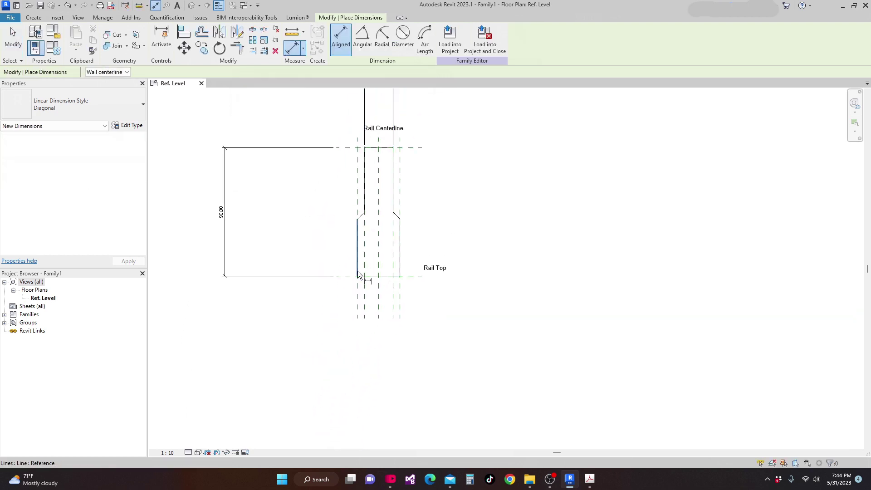
pyautogui.click(357, 270)
pyautogui.click(398, 260)
pyautogui.moveTo(405, 346); pyautogui.dragTo(414, 285, button='middle')
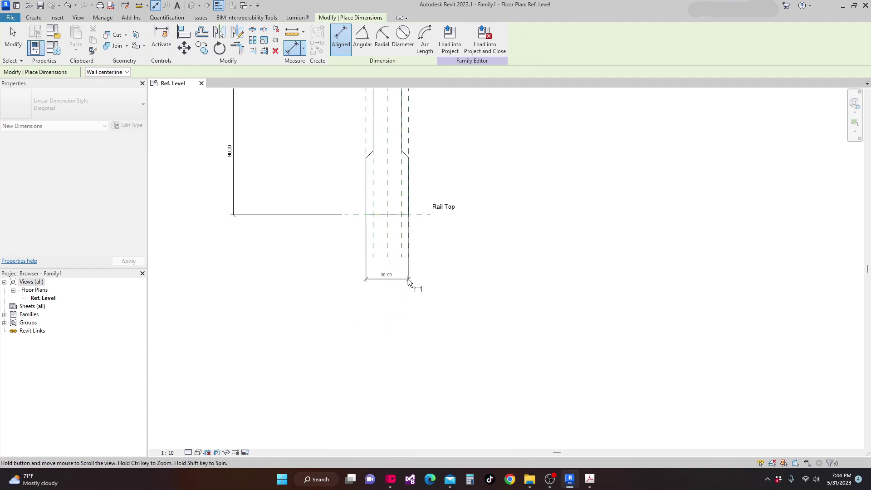
pyautogui.click(402, 310)
pyautogui.scroll(2, 402, 310)
pyautogui.scroll(1, 403, 313)
pyautogui.press('Escape')
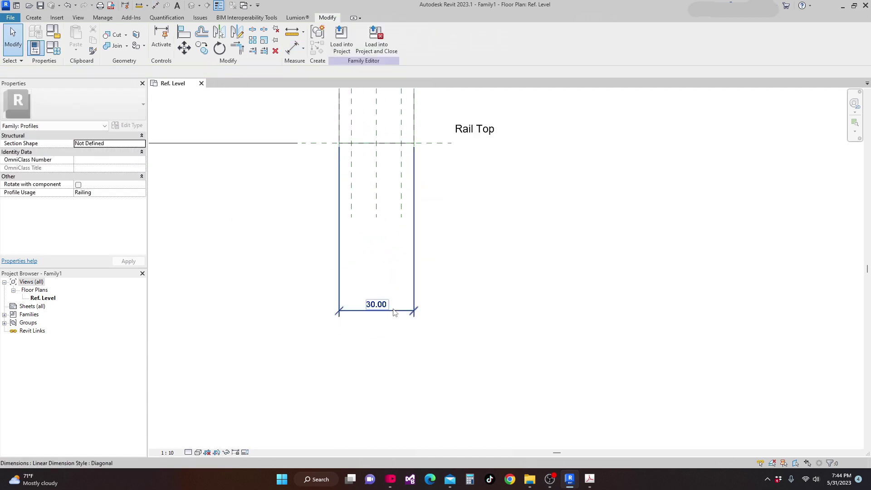
# Label the profile's lower width dimension with a new family type parameter named W2
pyautogui.click(427, 38)
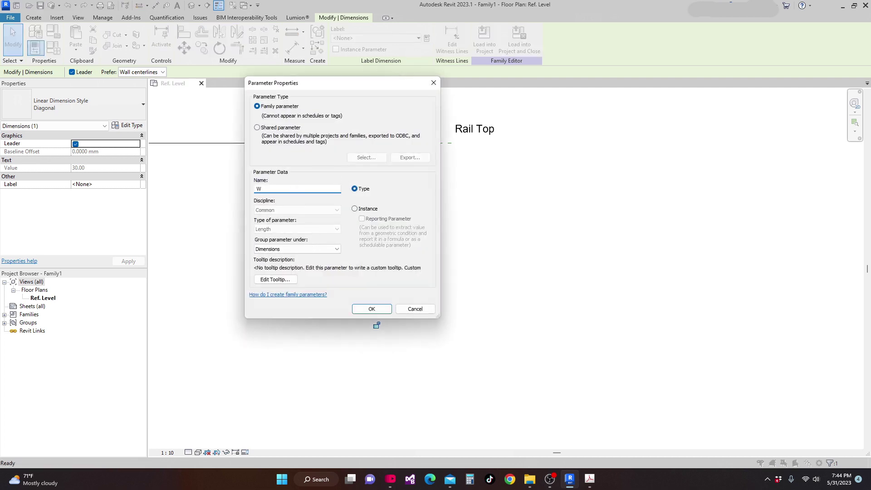
pyautogui.click(368, 312)
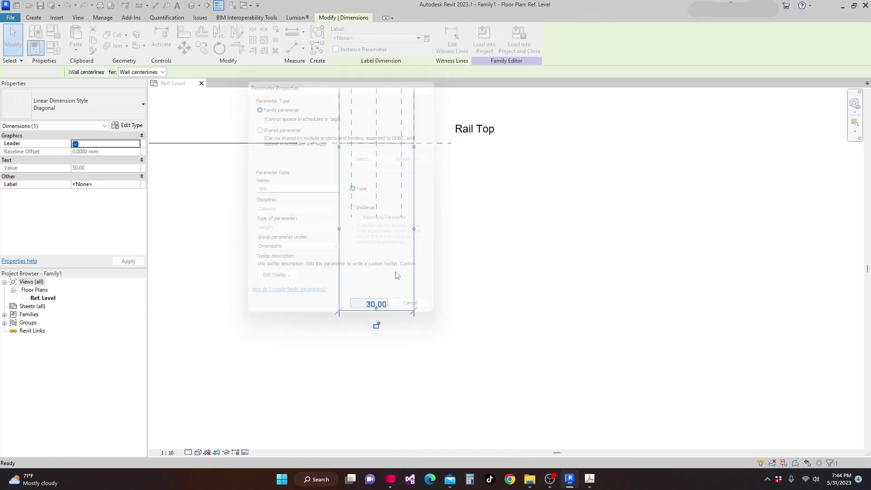
pyautogui.scroll(-3, 426, 290)
# Label the profile's height dimension with a new family type parameter named H
pyautogui.click(270, 236)
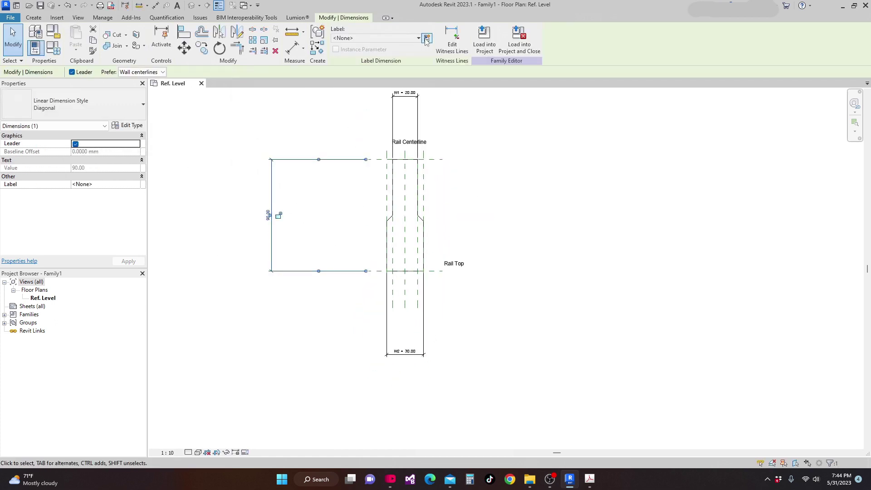
pyautogui.click(427, 39)
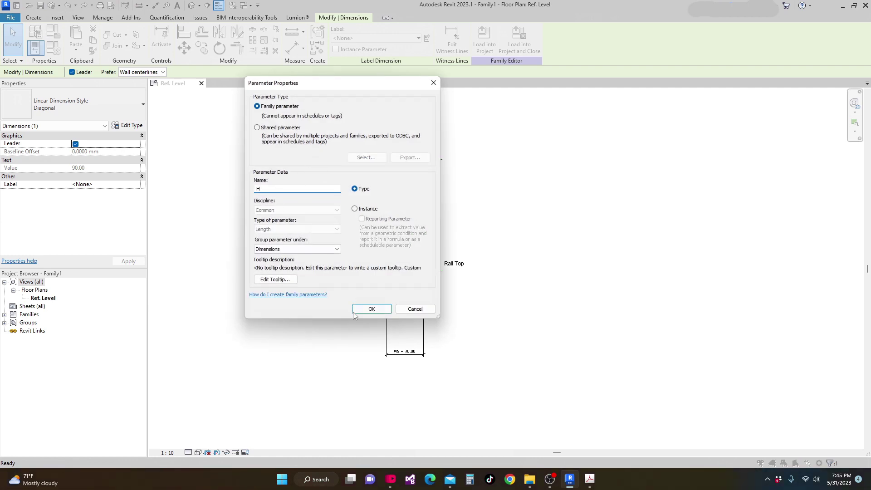
pyautogui.click(371, 309)
pyautogui.moveTo(350, 229); pyautogui.dragTo(363, 244, button='middle')
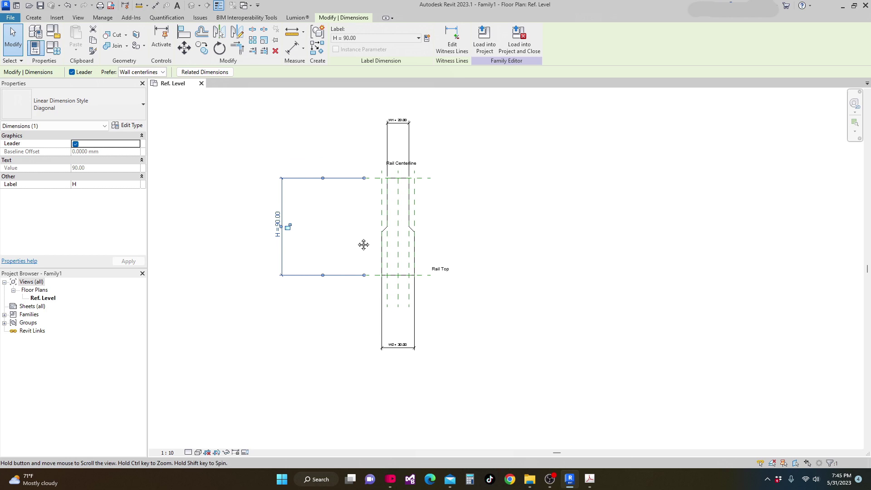
pyautogui.click(513, 241)
# Flex the height parameter H by setting its dimension to 100 and returning it to 90
pyautogui.scroll(1, 311, 177)
pyautogui.scroll(2, 403, 169)
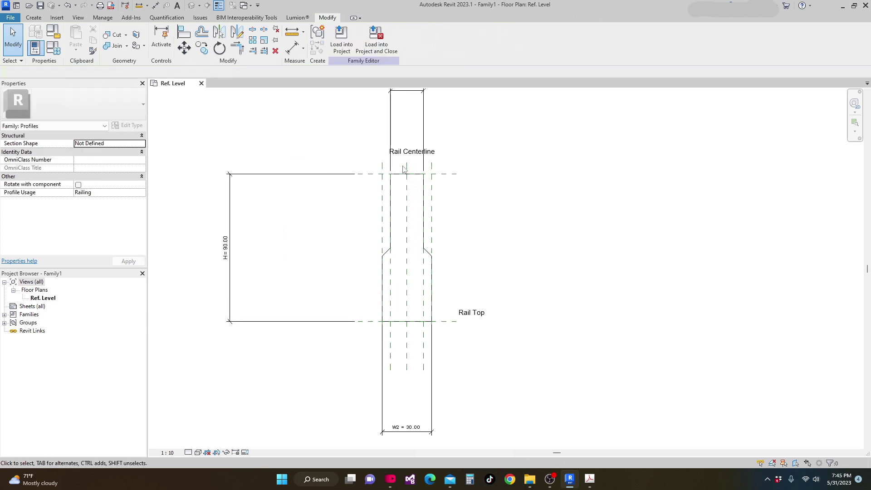
pyautogui.scroll(1, 404, 170)
pyautogui.click(204, 257)
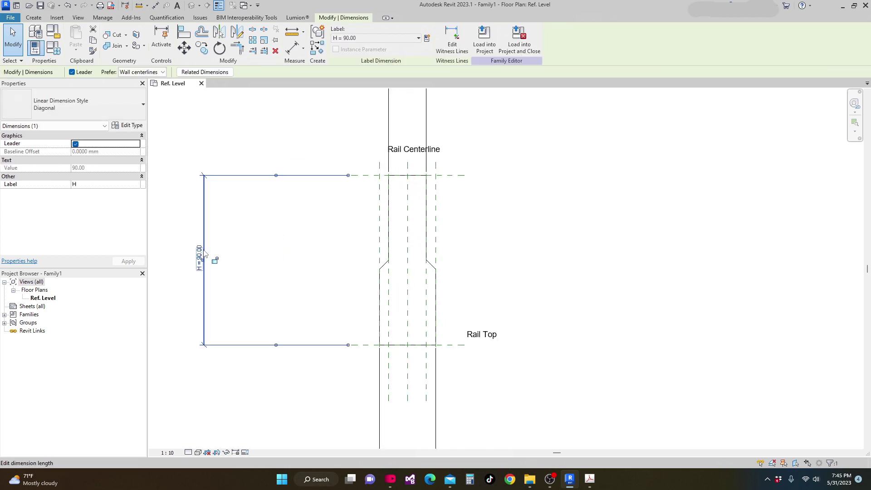
pyautogui.click(285, 231)
pyautogui.scroll(1, 223, 219)
pyautogui.scroll(1, 200, 252)
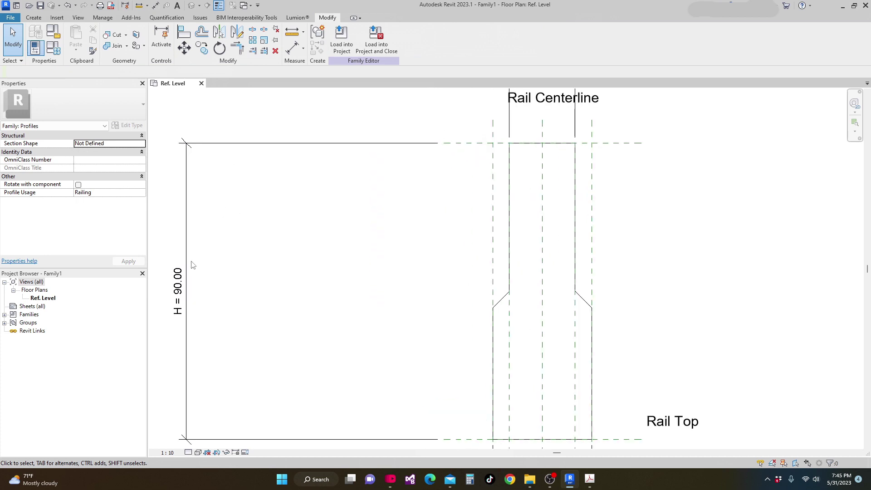
pyautogui.click(182, 271)
pyautogui.click(192, 271)
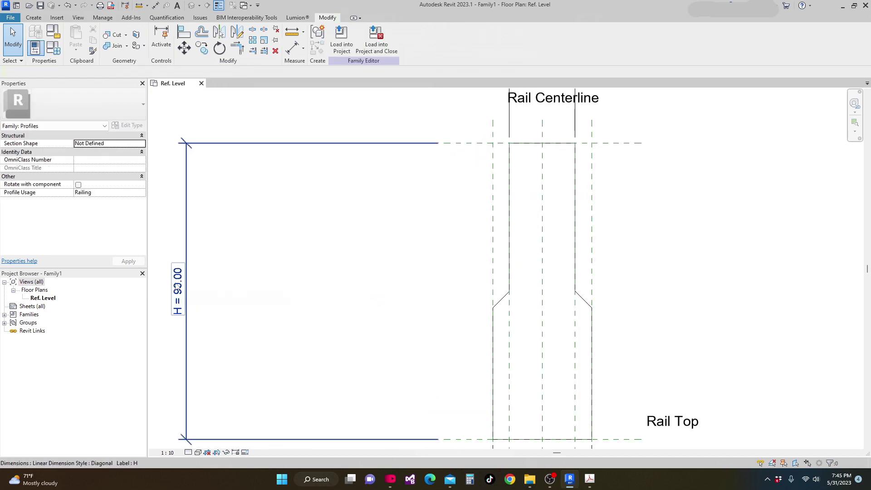
pyautogui.click(181, 287)
pyautogui.click(181, 290)
pyautogui.scroll(-3, 297, 276)
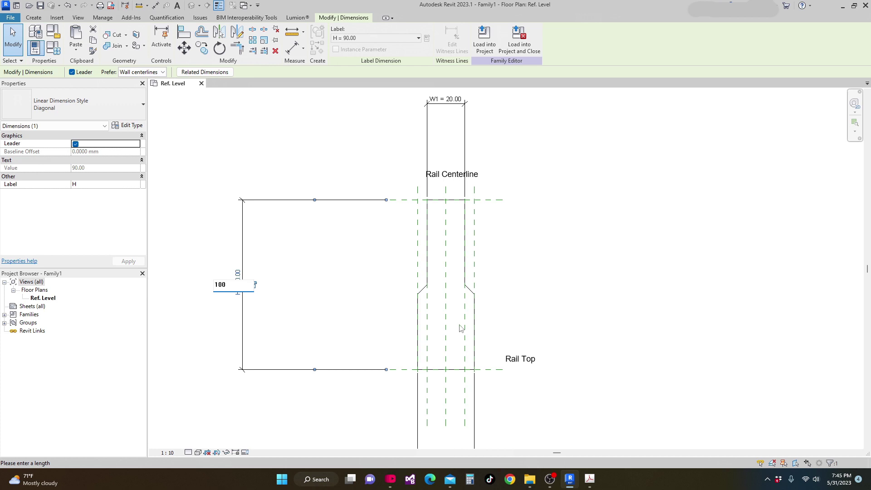
pyautogui.press('Return')
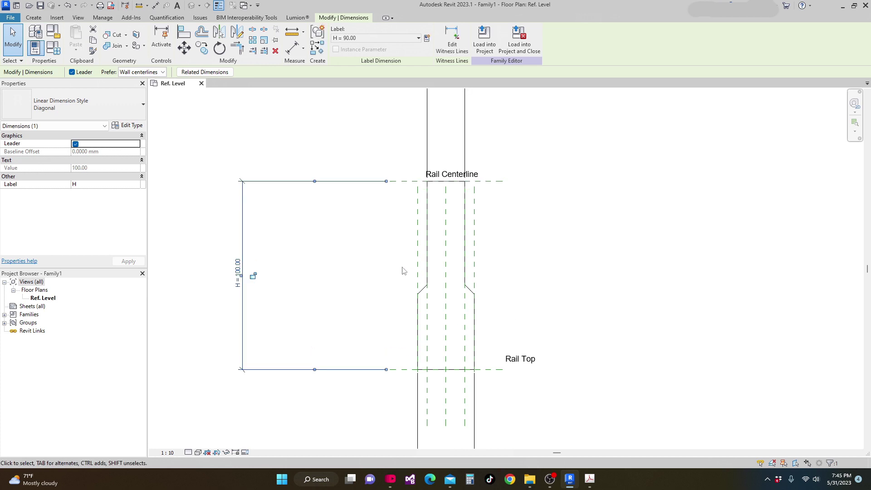
pyautogui.click(238, 269)
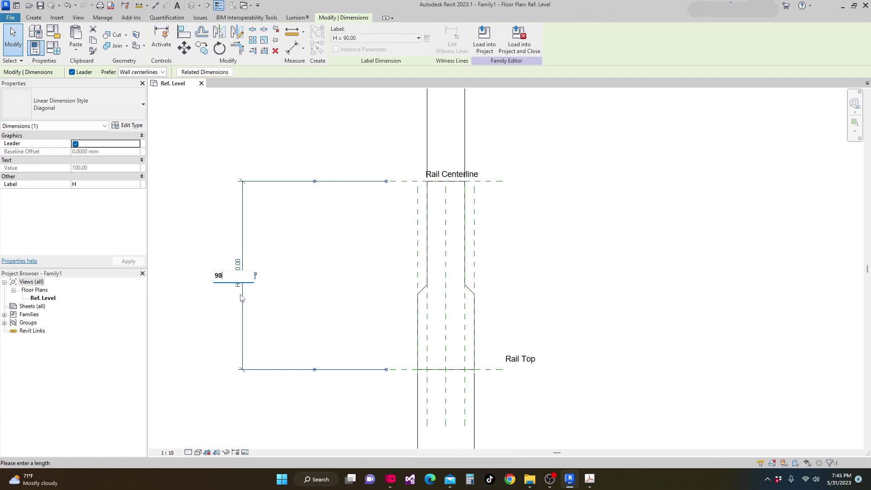
pyautogui.press('Return')
# Try changing the upper width dimension W1 to 10 to test the profile, and undo the change
pyautogui.scroll(-1, 494, 283)
pyautogui.moveTo(491, 299); pyautogui.dragTo(438, 371, button='middle')
pyautogui.scroll(4, 410, 108)
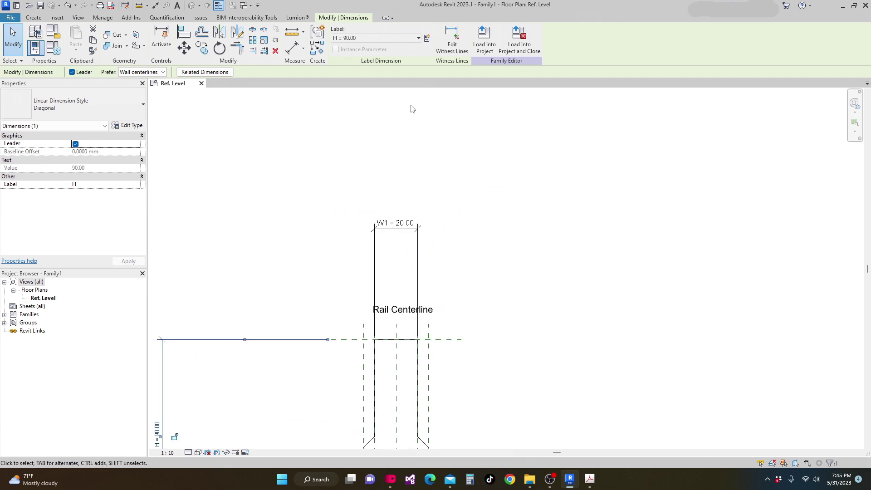
pyautogui.scroll(-2, 420, 228)
pyautogui.click(462, 112)
pyautogui.click(463, 111)
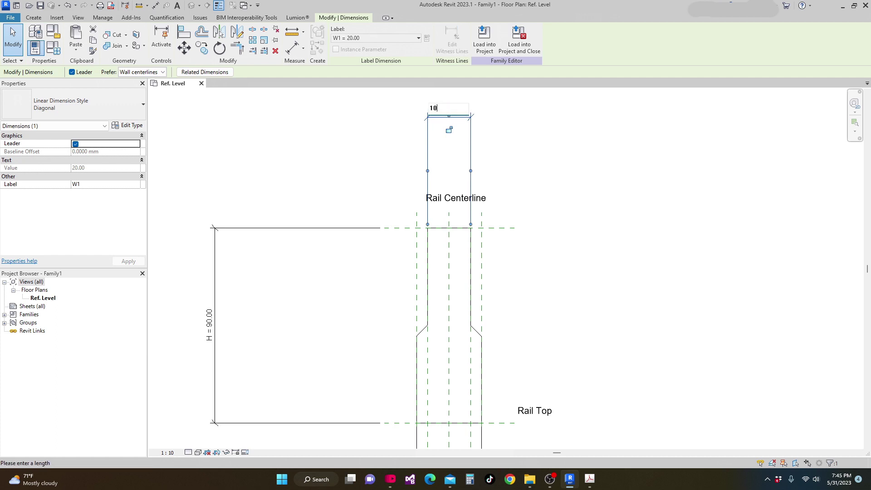
pyautogui.press('Return')
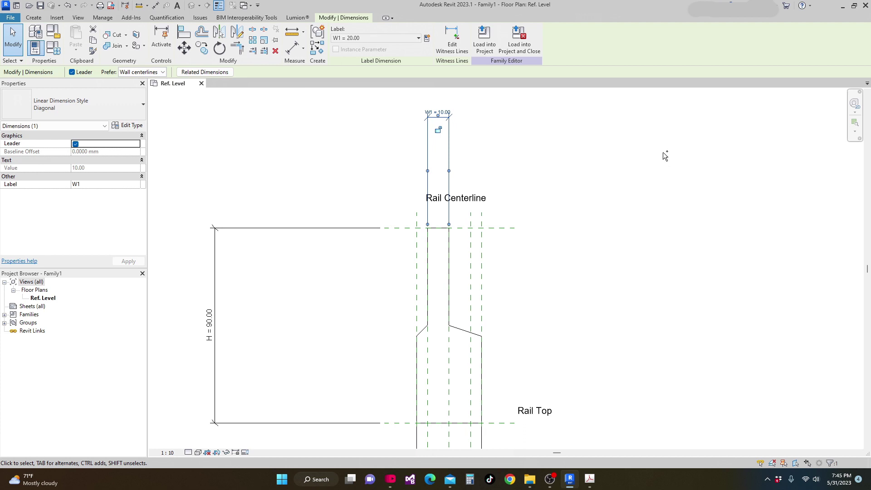
pyautogui.click(662, 157)
pyautogui.scroll(-4, 662, 156)
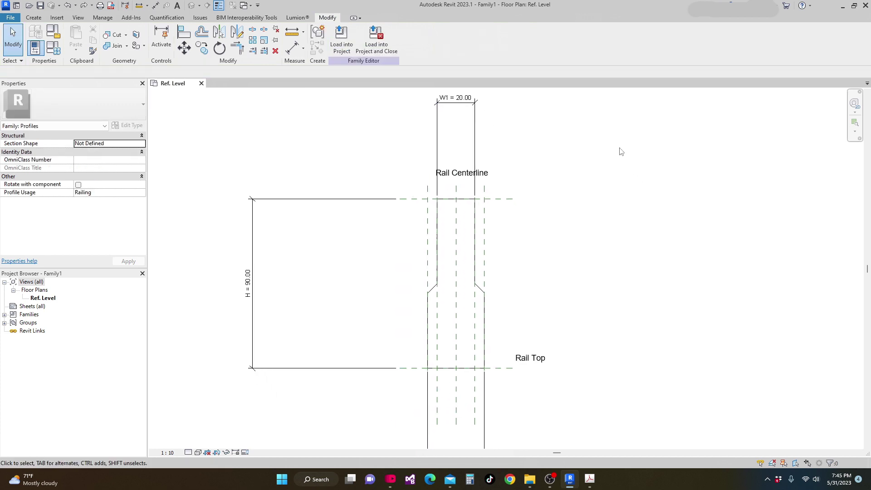
# Add an aligned dimension chain across both upper profile lines and the Rail Centerline plane, below W1, with equal segments
pyautogui.moveTo(583, 246)
pyautogui.mouseDown(button='middle')
pyautogui.moveTo(587, 226)
pyautogui.moveTo(581, 233)
pyautogui.mouseUp(button='middle')
pyautogui.press('d')
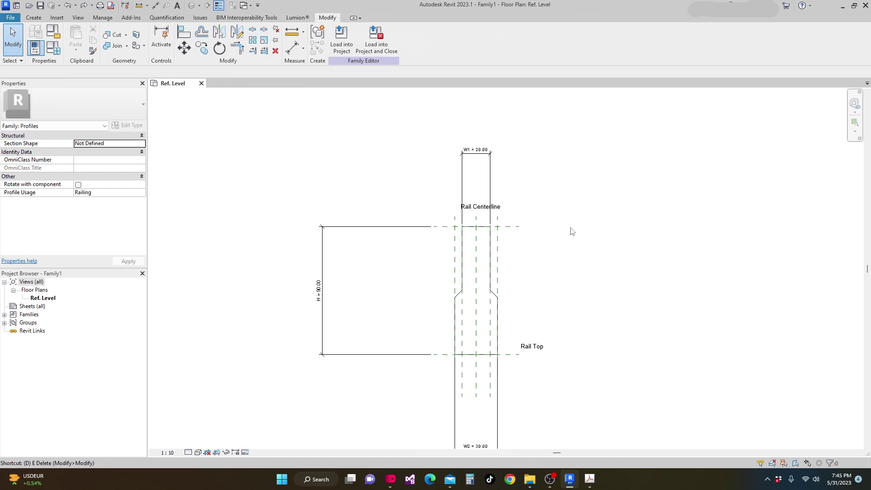
pyautogui.press('i')
pyautogui.press('m')
pyautogui.press('e')
pyautogui.click(462, 257)
pyautogui.click(475, 257)
pyautogui.scroll(1, 506, 245)
pyautogui.click(488, 252)
pyautogui.click(501, 172)
pyautogui.click(471, 150)
pyautogui.moveTo(503, 176); pyautogui.dragTo(510, 200, button='middle')
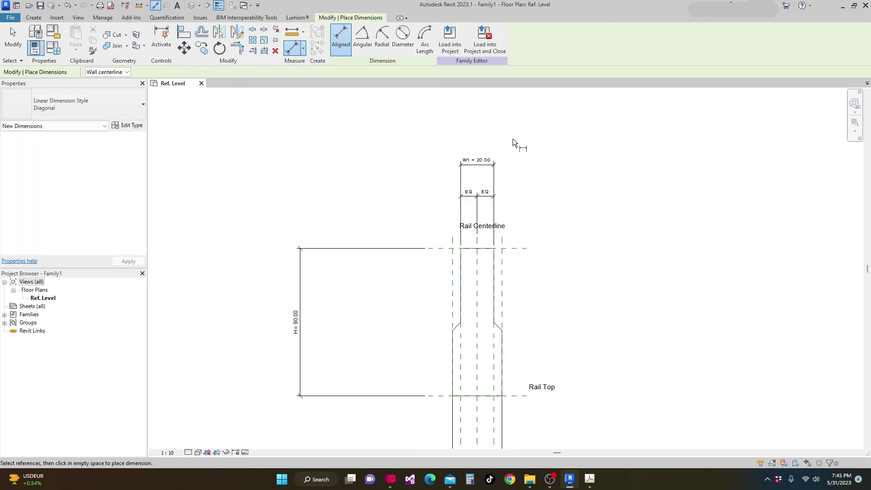
pyautogui.press('Escape')
# Flex the upper width parameter W1 by setting its dimension to 10 and returning it to 20
pyautogui.click(488, 159)
pyautogui.click(487, 159)
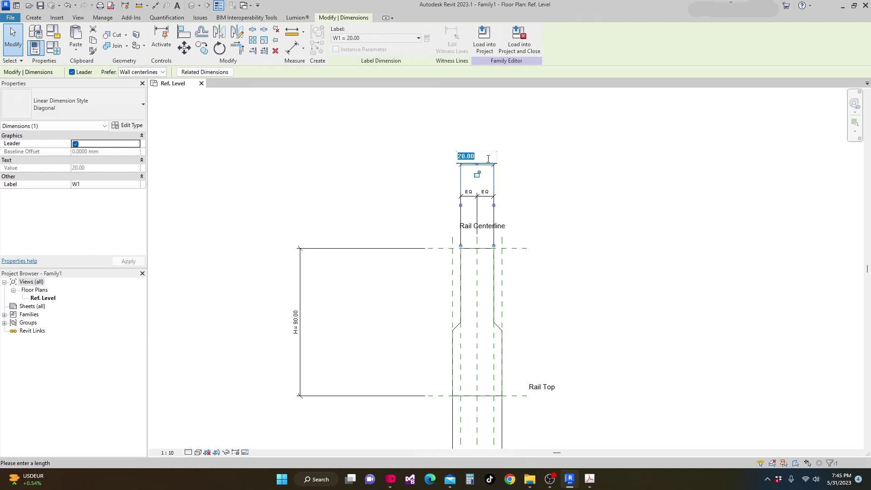
pyautogui.write('10')
pyautogui.press('Return')
pyautogui.click(488, 160)
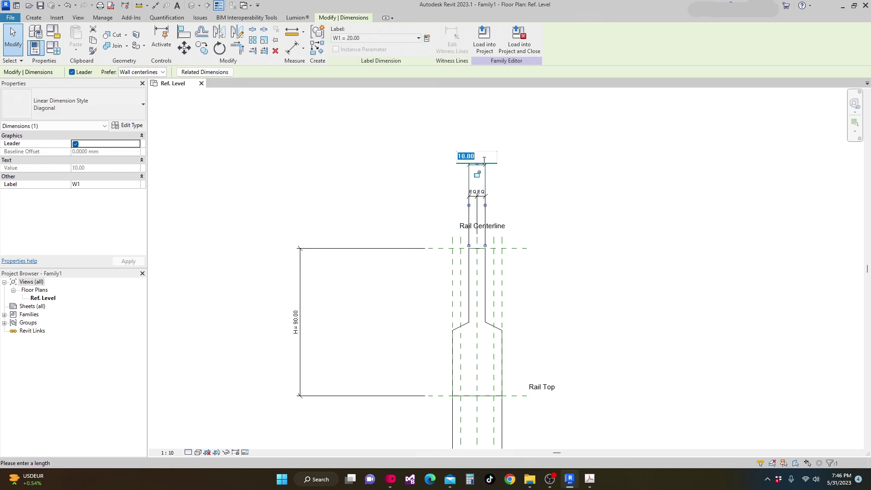
pyautogui.write('20')
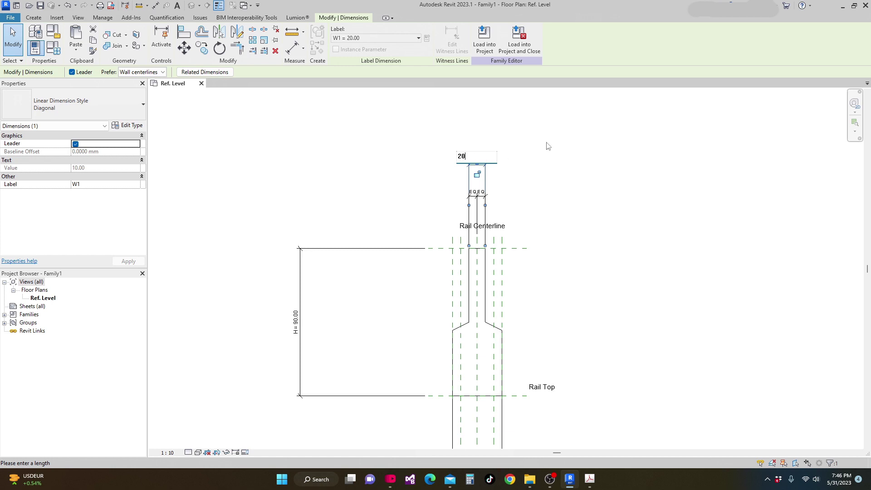
pyautogui.press('Return')
# Add an aligned dimension chain between the two outer vertical reference planes through the Rail Centerline plane, placed below the W2 dimension
pyautogui.moveTo(554, 303); pyautogui.dragTo(573, 182, button='middle')
pyautogui.scroll(1, 498, 355)
pyautogui.moveTo(498, 355)
pyautogui.mouseDown(button='middle')
pyautogui.moveTo(490, 387)
pyautogui.moveTo(487, 367)
pyautogui.moveTo(495, 389)
pyautogui.moveTo(495, 380)
pyautogui.mouseUp(button='middle')
pyautogui.scroll(1, 488, 366)
pyautogui.scroll(-2, 485, 373)
pyautogui.scroll(1, 553, 313)
pyautogui.scroll(-3, 550, 338)
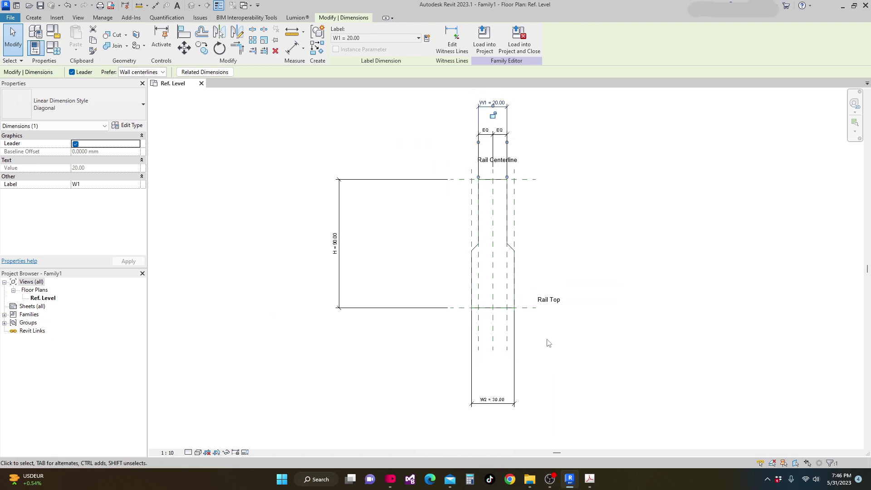
pyautogui.press('d')
pyautogui.press('i')
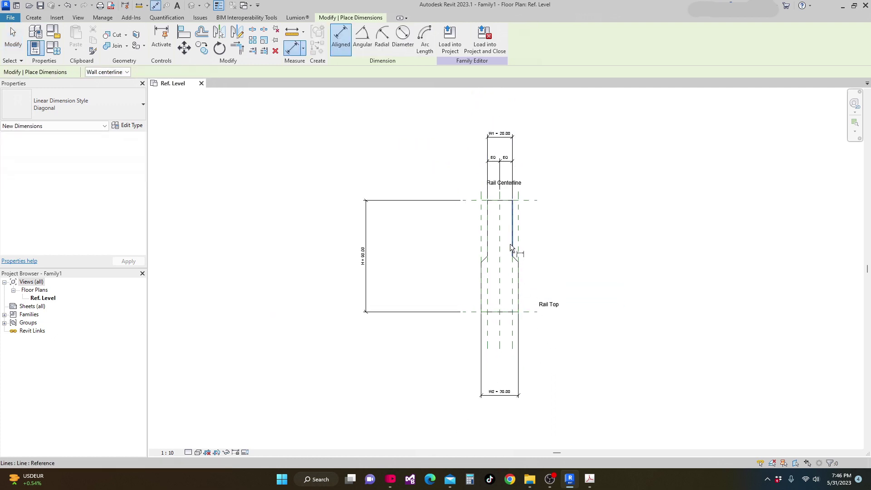
pyautogui.scroll(1, 498, 245)
pyautogui.click(472, 245)
pyautogui.click(498, 238)
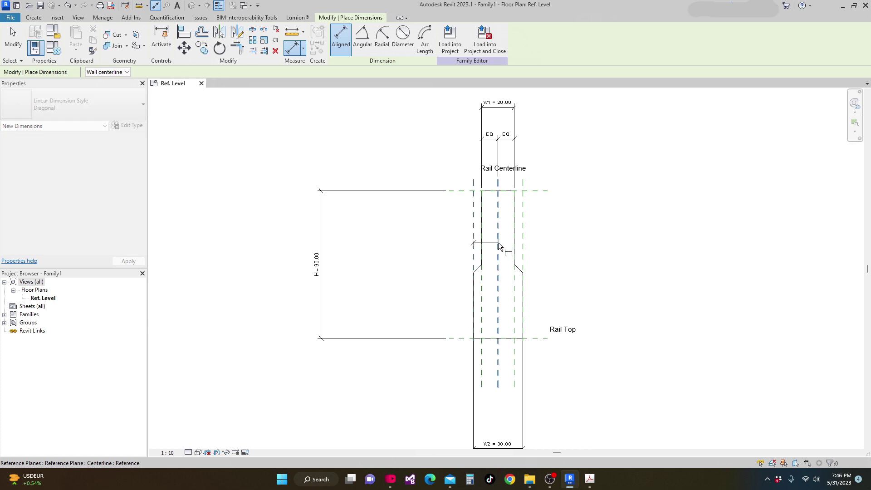
pyautogui.click(522, 247)
pyautogui.scroll(-2, 523, 218)
pyautogui.moveTo(538, 321); pyautogui.dragTo(550, 229, button='middle')
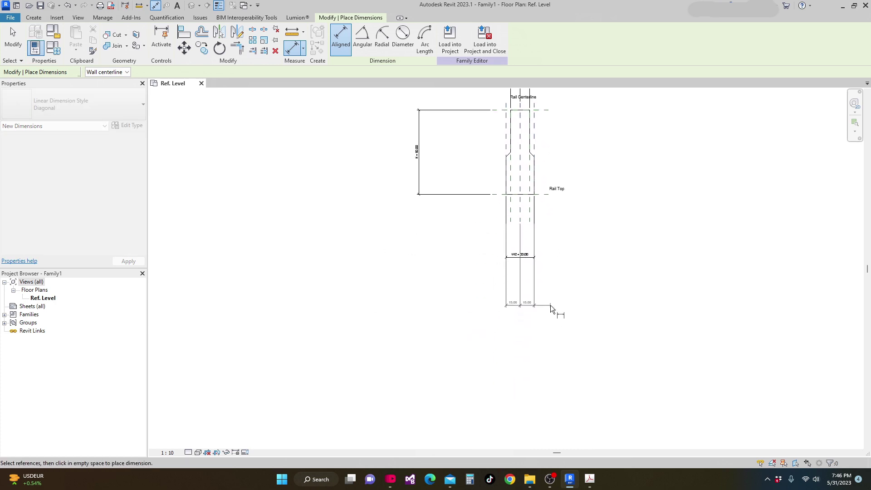
pyautogui.click(550, 306)
# Constrain the two segments of the lower dimension chain to be equal about the centerline
pyautogui.scroll(2, 530, 293)
pyautogui.click(514, 294)
pyautogui.moveTo(554, 301); pyautogui.dragTo(547, 337, button='middle')
pyautogui.press('Escape')
pyautogui.press('Escape')
# Try changing the lower width dimension W2 to 40, and undo the change
pyautogui.scroll(2, 511, 267)
pyautogui.click(511, 272)
pyautogui.click(511, 272)
pyautogui.write('40')
pyautogui.press('Return')
pyautogui.scroll(-1, 589, 294)
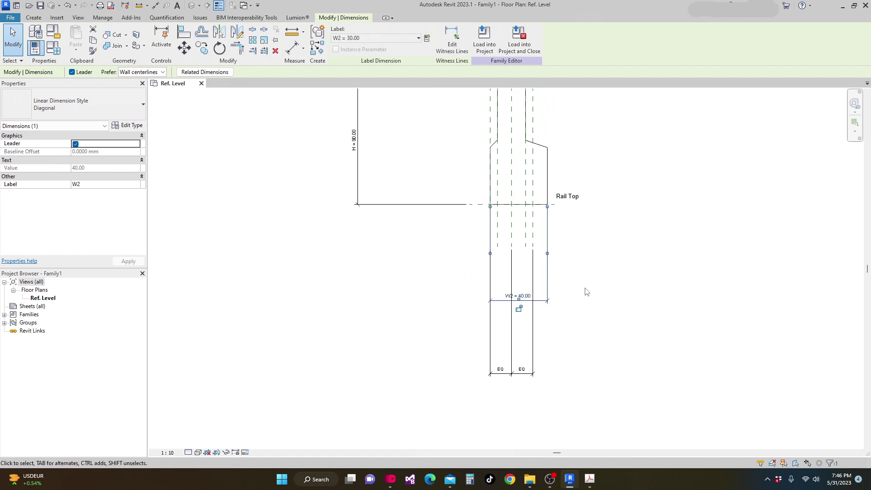
pyautogui.hotkey('ctrl', 'z')
# Try to align and lock the profile's lower right vertical line to the outer right reference plane
pyautogui.scroll(-2, 588, 282)
pyautogui.moveTo(593, 290); pyautogui.dragTo(580, 318, button='middle')
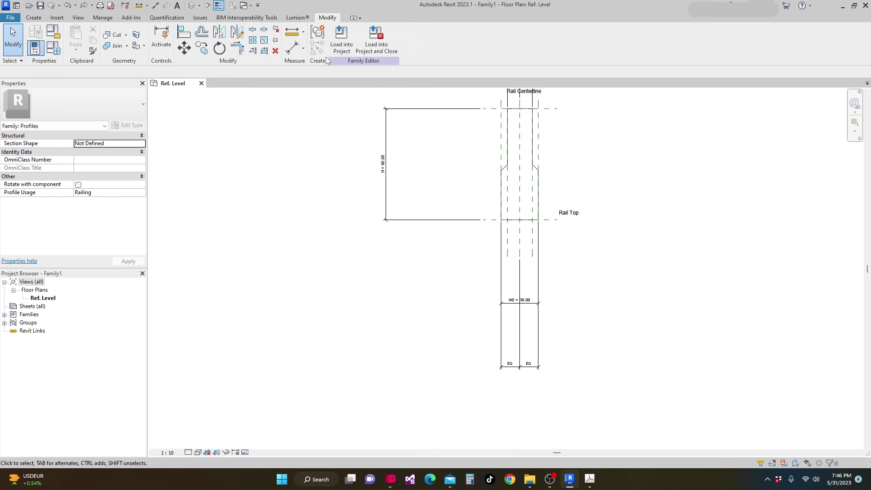
pyautogui.click(183, 32)
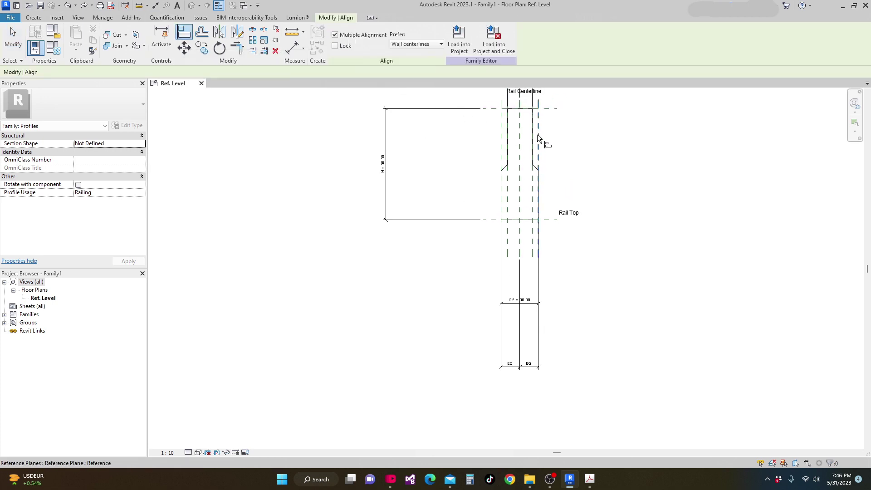
pyautogui.click(528, 171)
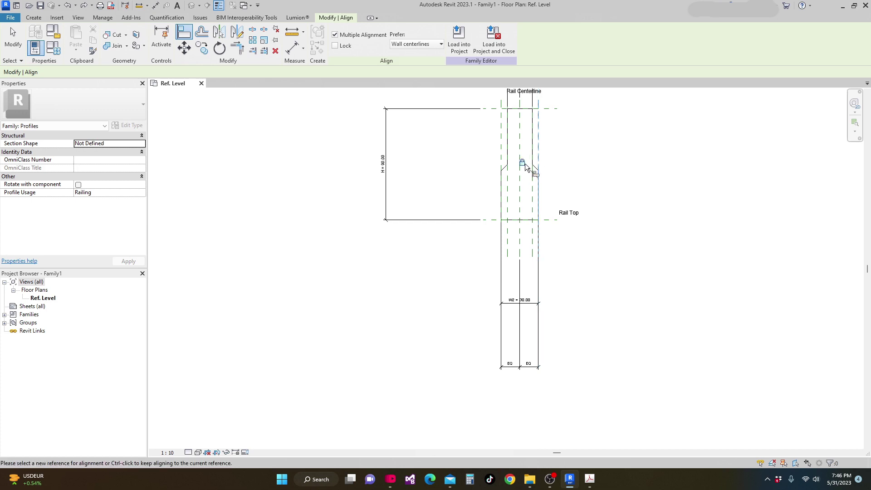
pyautogui.click(501, 154)
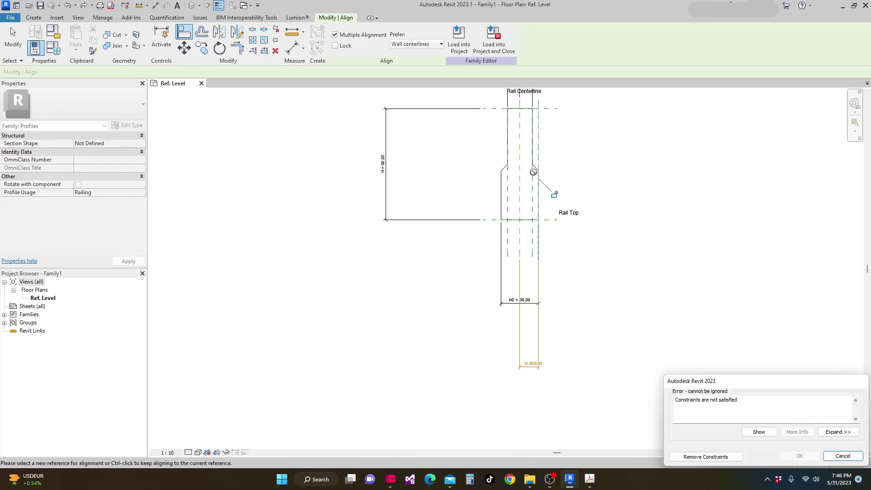
pyautogui.press('Escape')
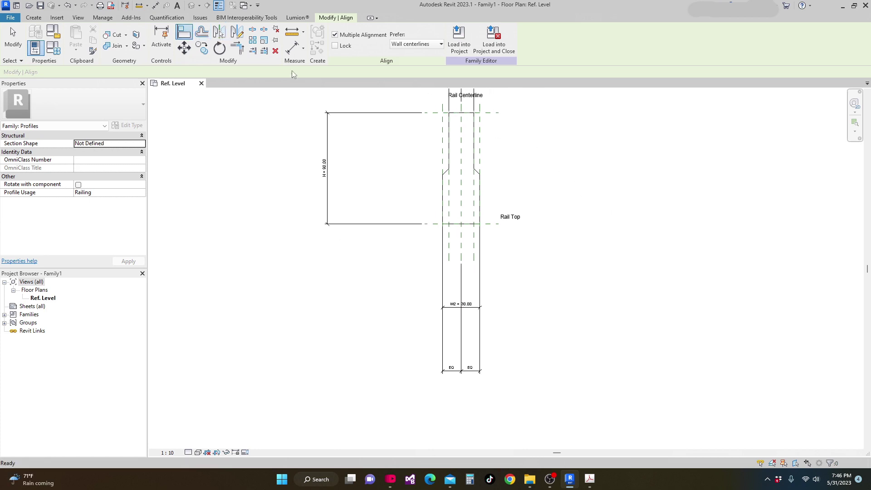
# Try to align and lock the profile's lower left vertical line to the outer left reference plane
pyautogui.click(446, 152)
pyautogui.click(442, 184)
pyautogui.click(427, 167)
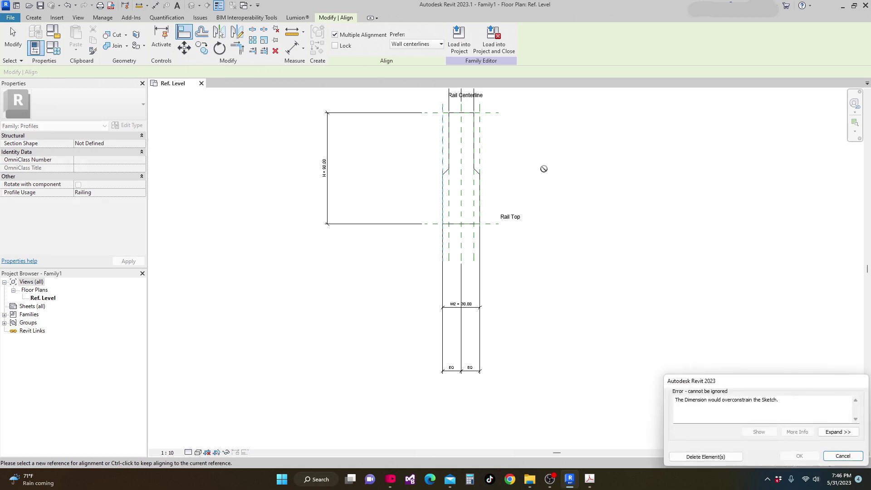
pyautogui.click(842, 456)
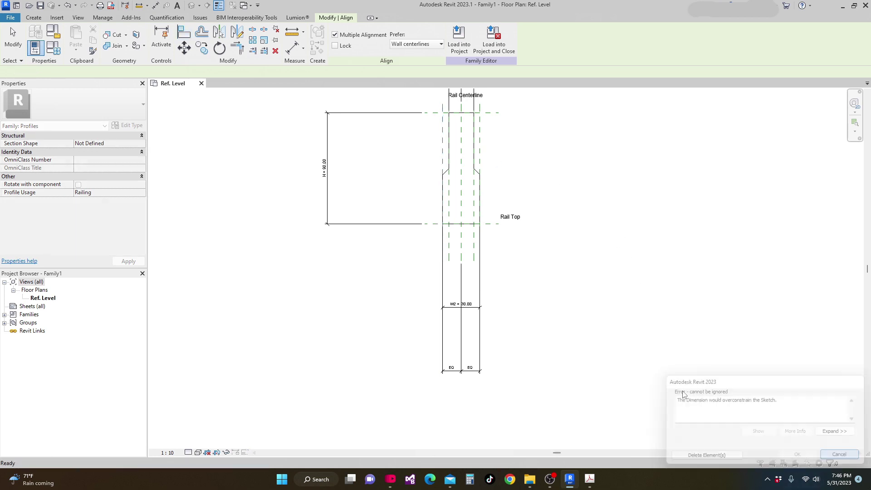
pyautogui.press('Escape')
# Set the profile's lower width dimension W2 to 40
pyautogui.scroll(3, 471, 295)
pyautogui.click(474, 285)
pyautogui.click(475, 284)
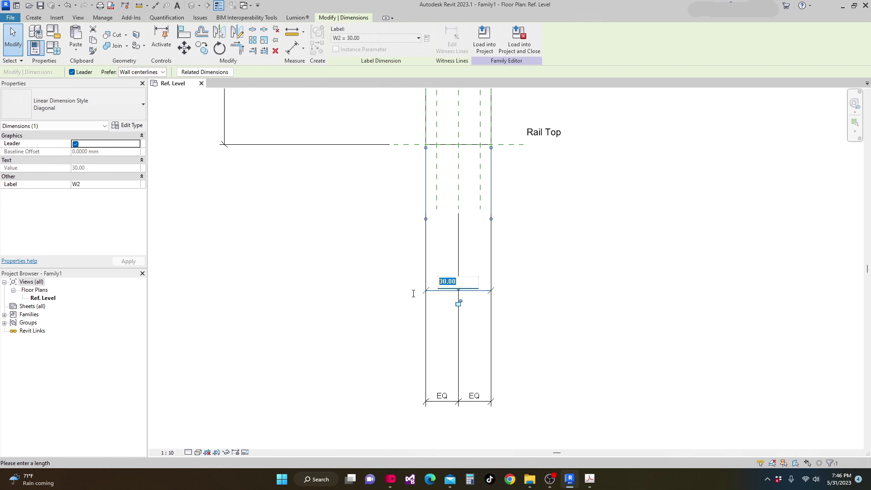
pyautogui.write('40')
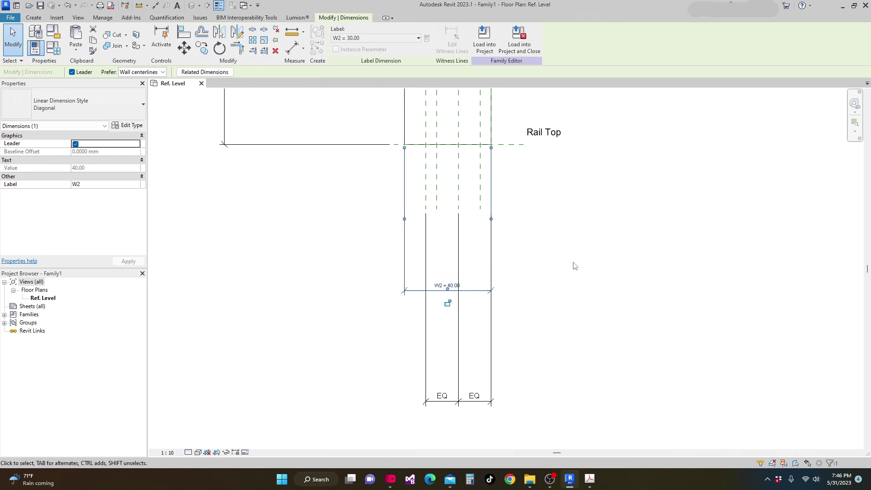
# Align the profile's lower left vertical line to the outer left reference plane and delete the overconstraining element
pyautogui.press('Return')
pyautogui.scroll(-3, 535, 304)
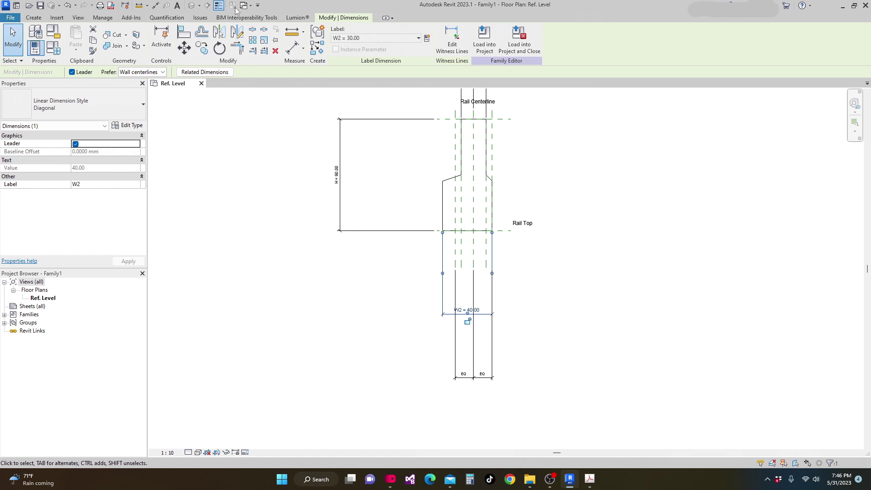
pyautogui.click(184, 32)
pyautogui.click(455, 189)
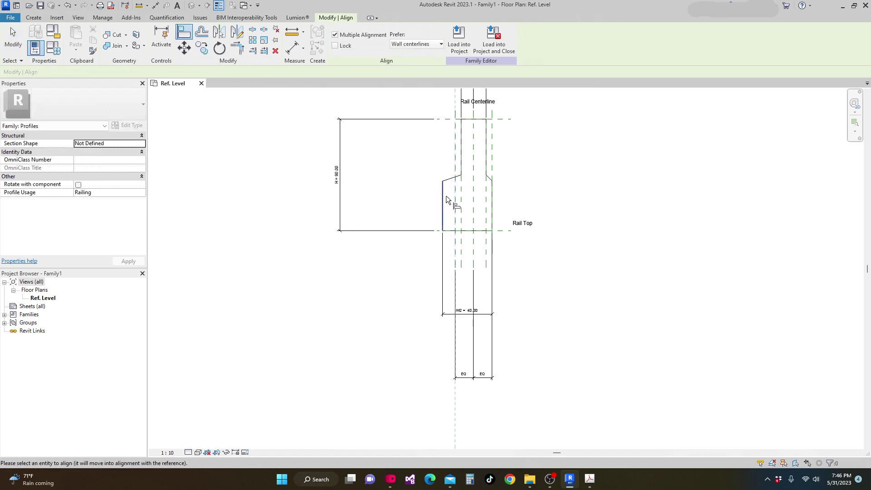
pyautogui.click(439, 175)
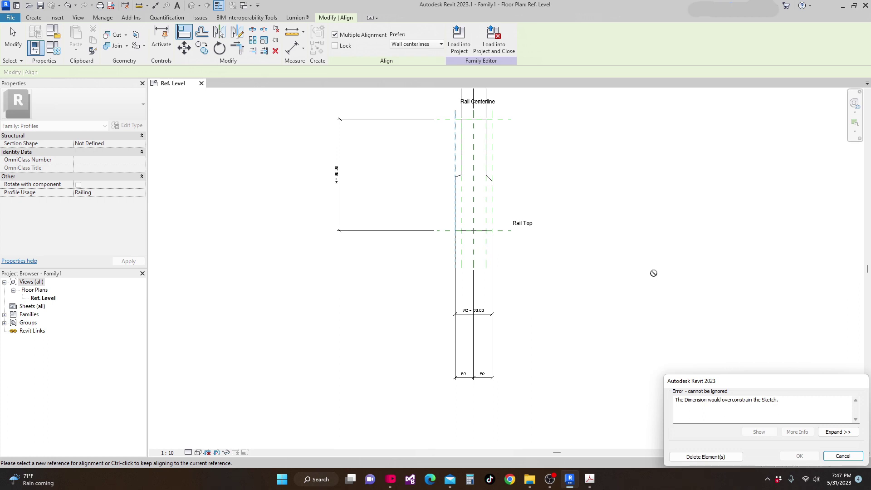
pyautogui.click(705, 456)
pyautogui.scroll(-1, 572, 399)
pyautogui.moveTo(572, 399); pyautogui.dragTo(564, 364, button='middle')
pyautogui.press('Escape')
pyautogui.scroll(2, 564, 367)
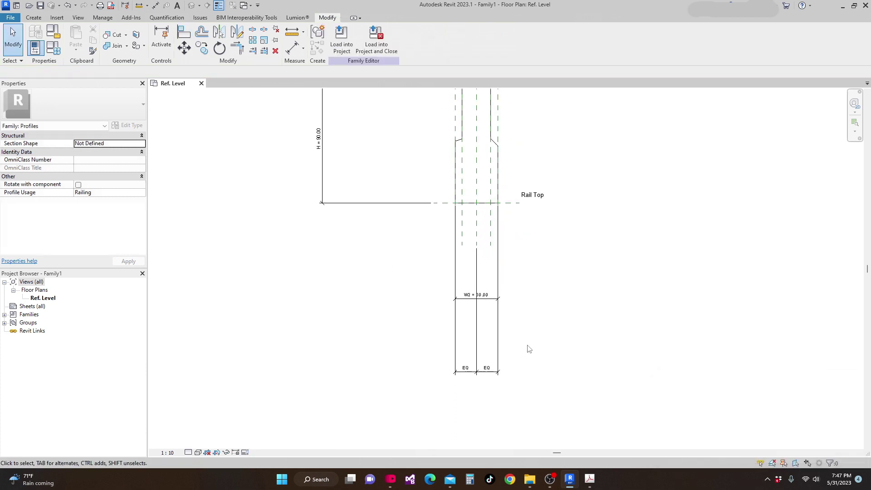
# Try setting the profile's lower width dimension W2 to 40 again
pyautogui.scroll(1, 528, 348)
pyautogui.scroll(-2, 521, 326)
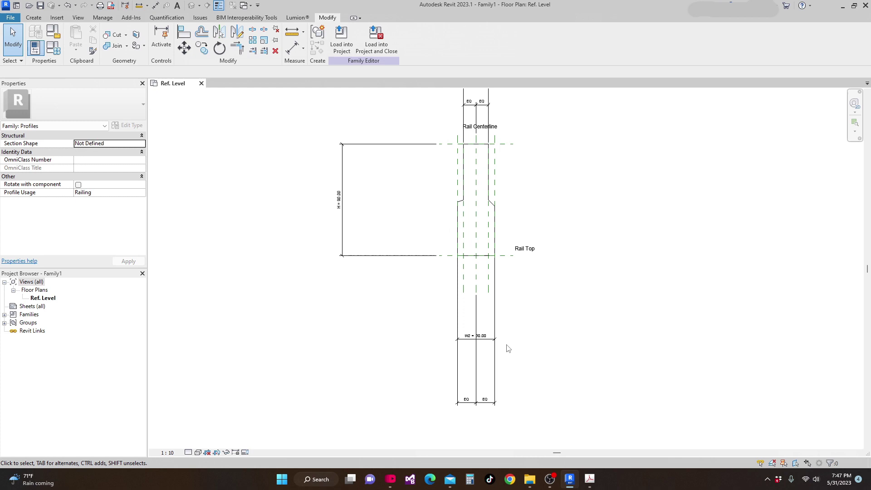
pyautogui.scroll(3, 483, 349)
pyautogui.click(483, 350)
pyautogui.click(481, 341)
pyautogui.scroll(-3, 484, 341)
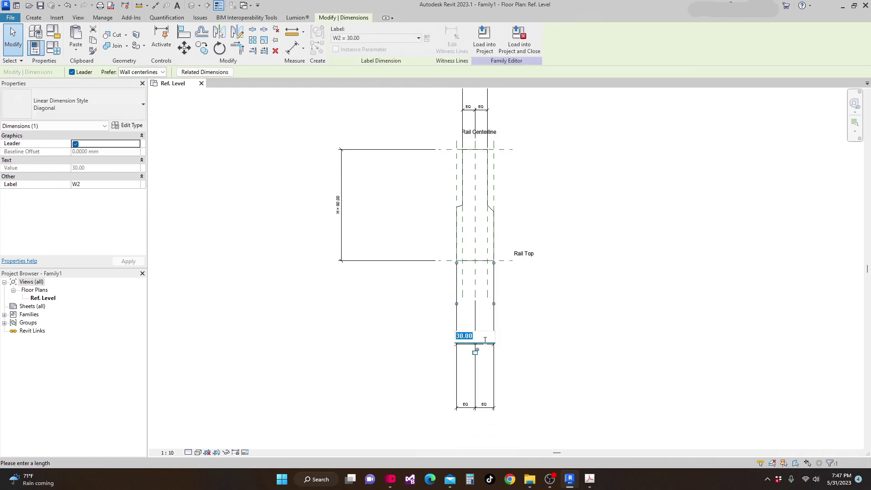
pyautogui.write('40')
pyautogui.press('Return')
pyautogui.scroll(1, 625, 293)
pyautogui.moveTo(626, 293)
pyautogui.mouseDown(button='middle')
pyautogui.moveTo(604, 354)
pyautogui.moveTo(613, 303)
pyautogui.moveTo(621, 308)
pyautogui.mouseUp(button='middle')
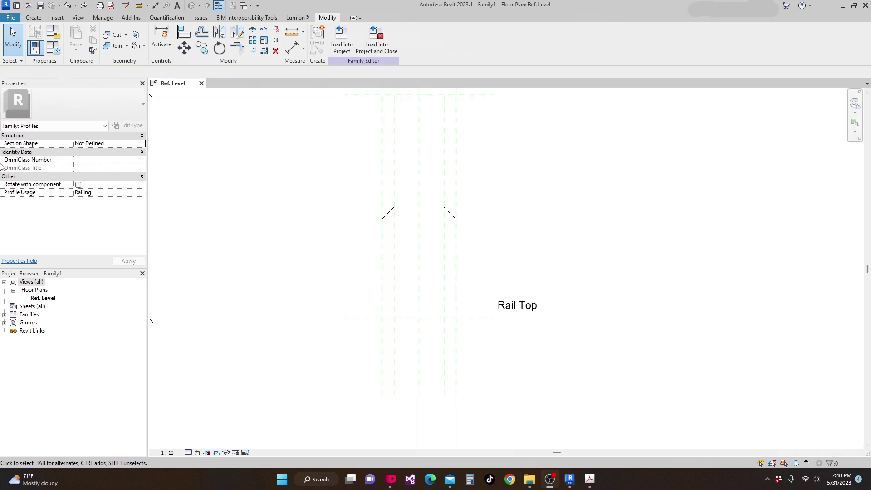
# Align and lock the profile's lower left vertical line to the outer left reference plane
pyautogui.click(184, 32)
pyautogui.click(388, 250)
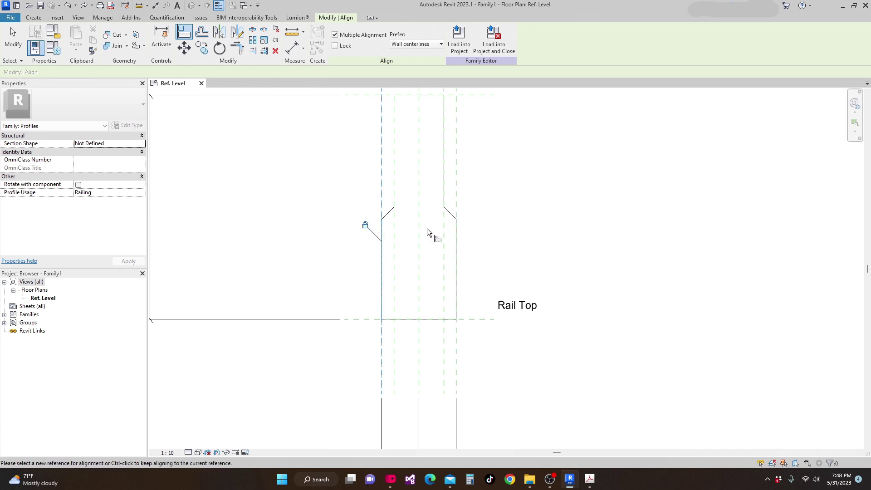
pyautogui.scroll(-5, 425, 231)
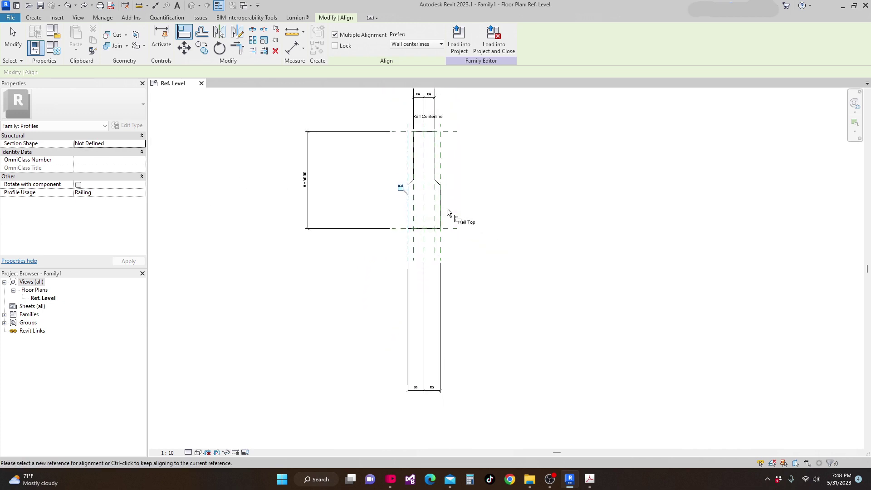
# Add an aligned dimension between the two outer reference planes, placed below the lower EQ dimension
pyautogui.scroll(1, 447, 212)
pyautogui.press('d')
pyautogui.press('i')
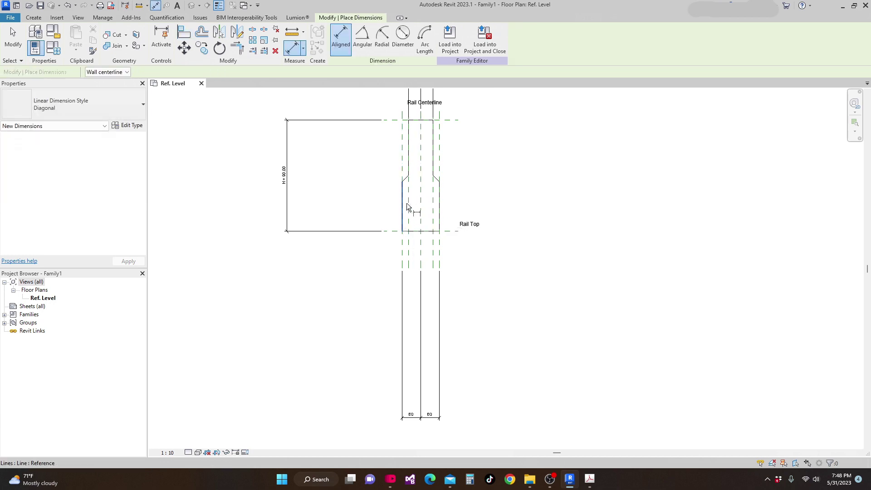
pyautogui.click(402, 170)
pyautogui.click(439, 165)
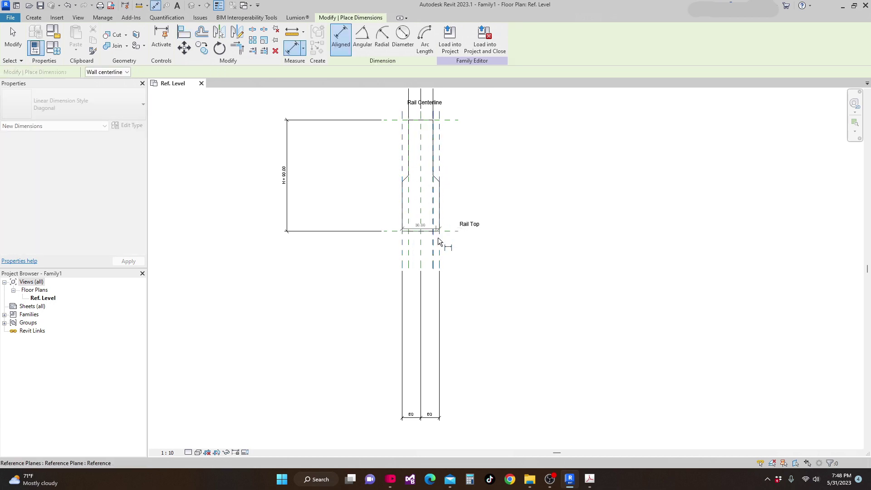
pyautogui.scroll(-1, 438, 340)
pyautogui.moveTo(439, 345); pyautogui.dragTo(451, 213, button='middle')
pyautogui.click(462, 308)
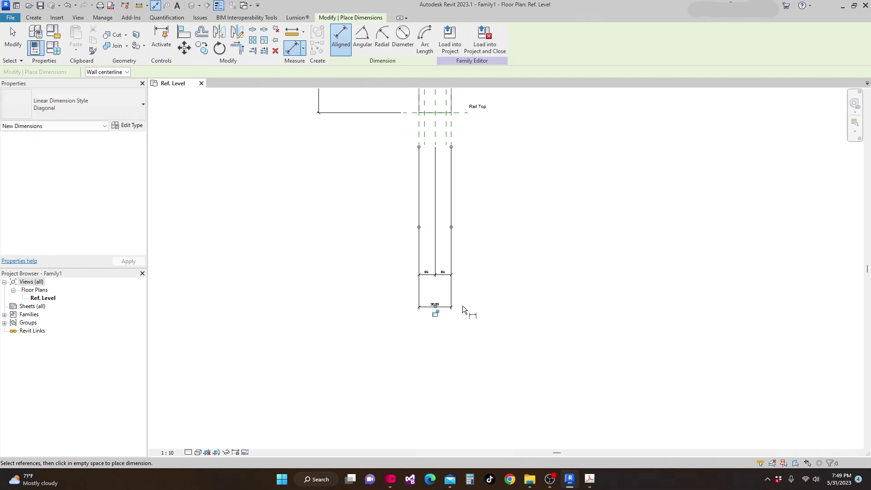
pyautogui.press('Escape')
# Label the new overall dimension between the outer reference planes with the existing W2 parameter
pyautogui.click(436, 307)
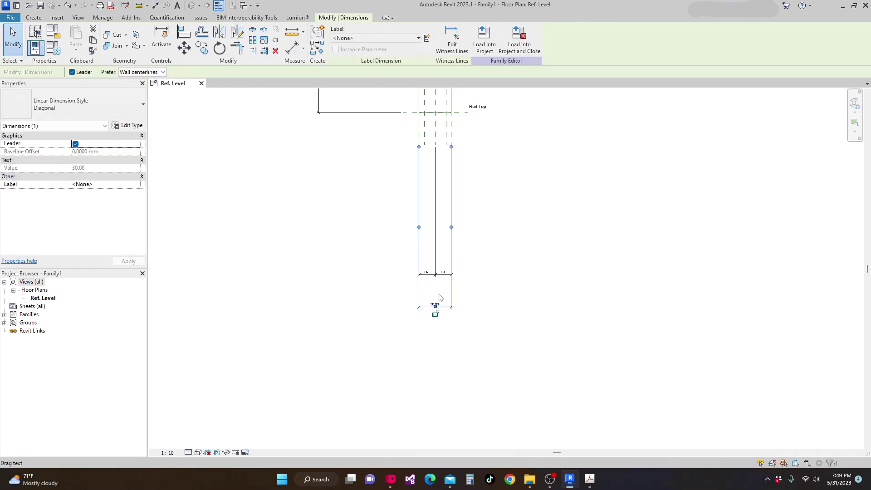
pyautogui.click(417, 38)
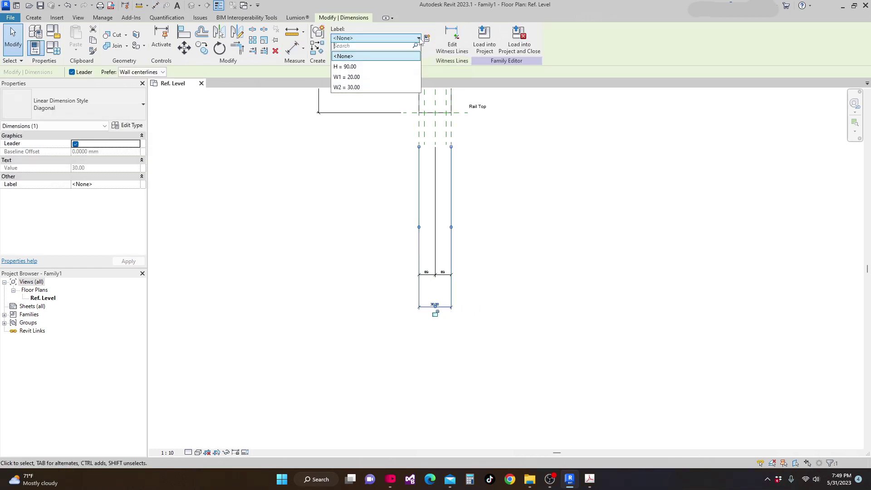
pyautogui.click(366, 90)
pyautogui.click(604, 278)
pyautogui.scroll(3, 445, 311)
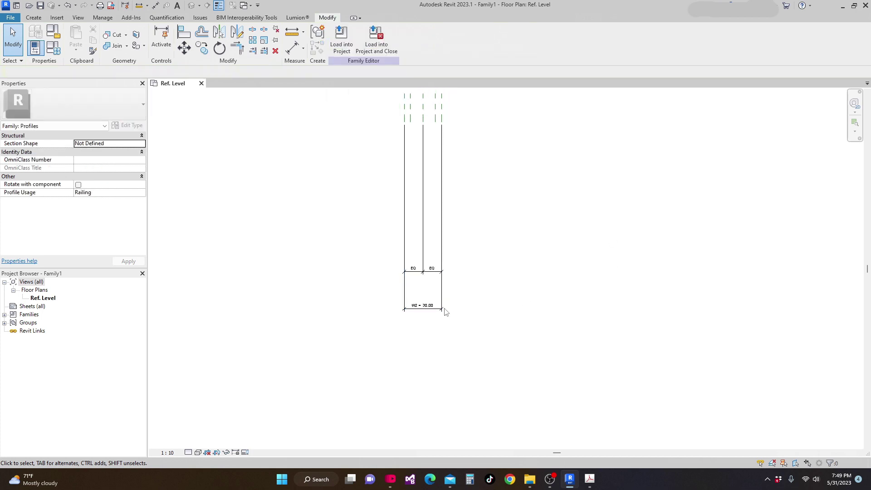
# Test the lower part of the profile by setting the W2 dimension to 40
pyautogui.click(420, 301)
pyautogui.click(419, 301)
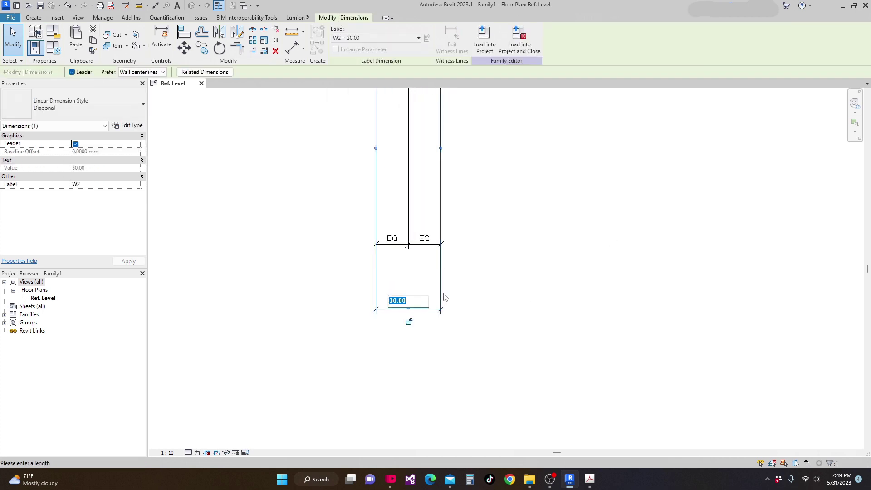
pyautogui.write('4')
pyautogui.press('Return')
pyautogui.scroll(-2, 568, 277)
pyautogui.moveTo(573, 277); pyautogui.dragTo(524, 350, button='middle')
# Shift the W2 dimension text slightly sideways and set the W2 dimension to 30
pyautogui.moveTo(451, 356); pyautogui.dragTo(454, 357)
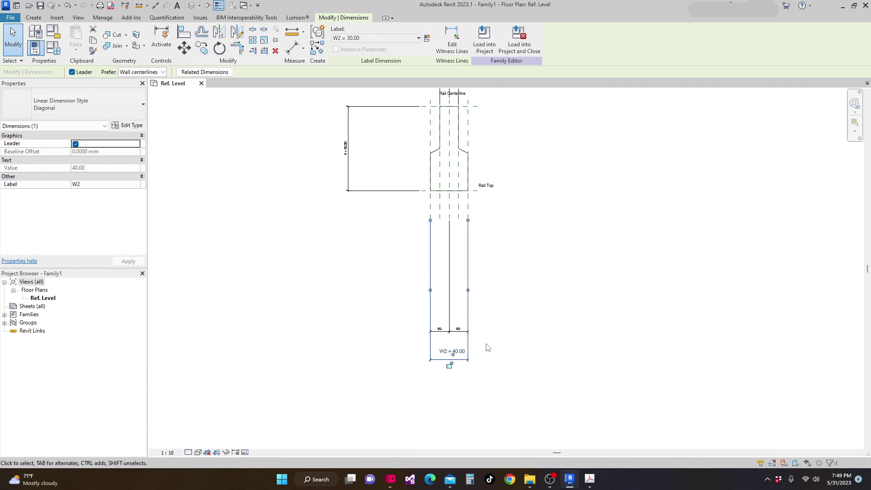
pyautogui.click(460, 354)
pyautogui.write('30')
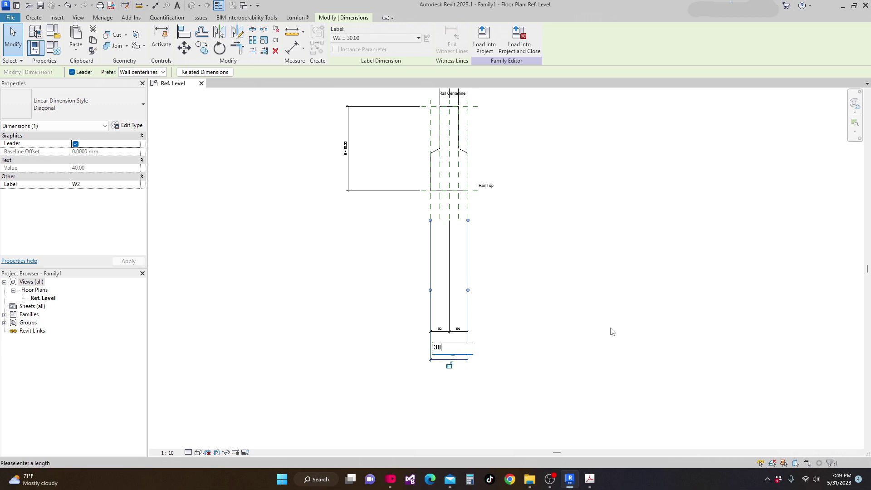
pyautogui.press('Return')
pyautogui.moveTo(595, 298); pyautogui.dragTo(580, 356, button='middle')
pyautogui.click(546, 291)
pyautogui.moveTo(561, 284); pyautogui.dragTo(592, 286, button='middle')
pyautogui.scroll(1, 558, 239)
pyautogui.moveTo(558, 239); pyautogui.dragTo(569, 212, button='middle')
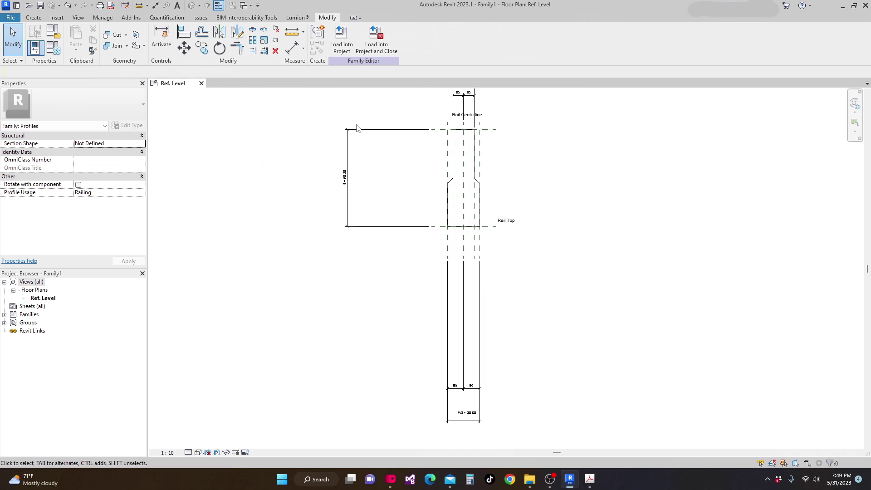
# Save the profile family as PRF_Parapet Wall in the Revit Works folder with maximum backups set to 1
pyautogui.click(40, 6)
pyautogui.scroll(-3, 335, 181)
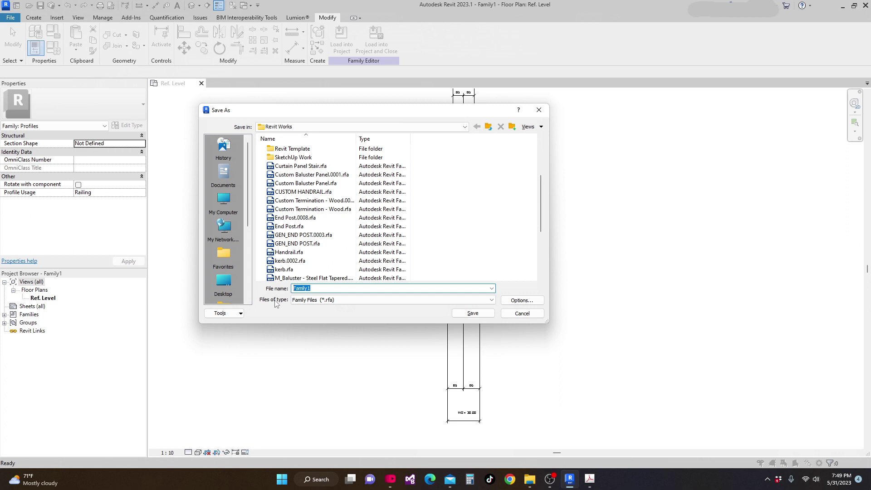
pyautogui.write('PRF')
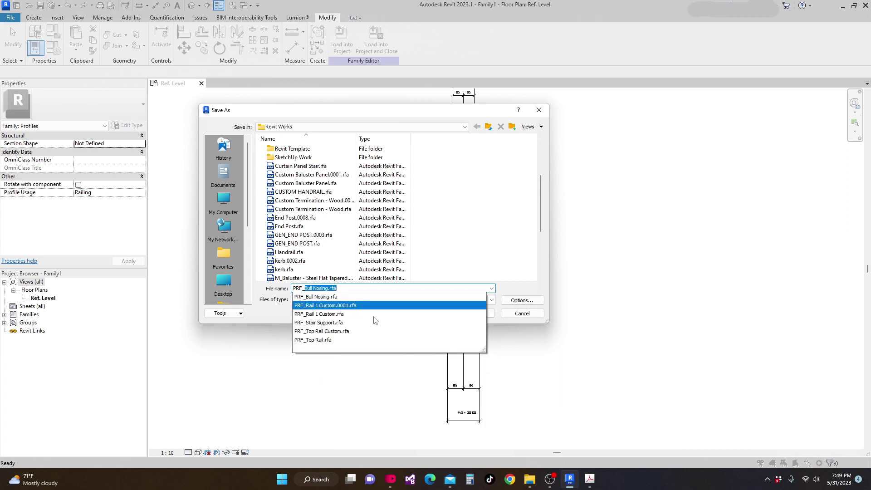
pyautogui.write('_Parapet Wall')
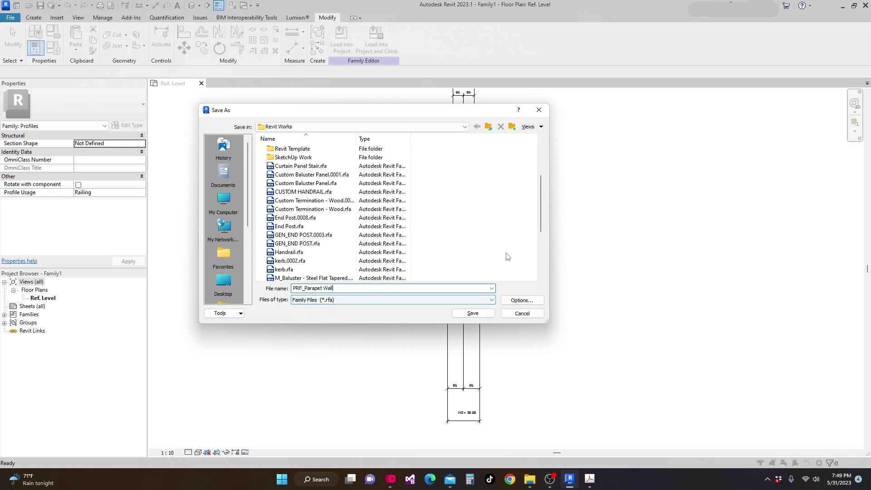
pyautogui.click(517, 301)
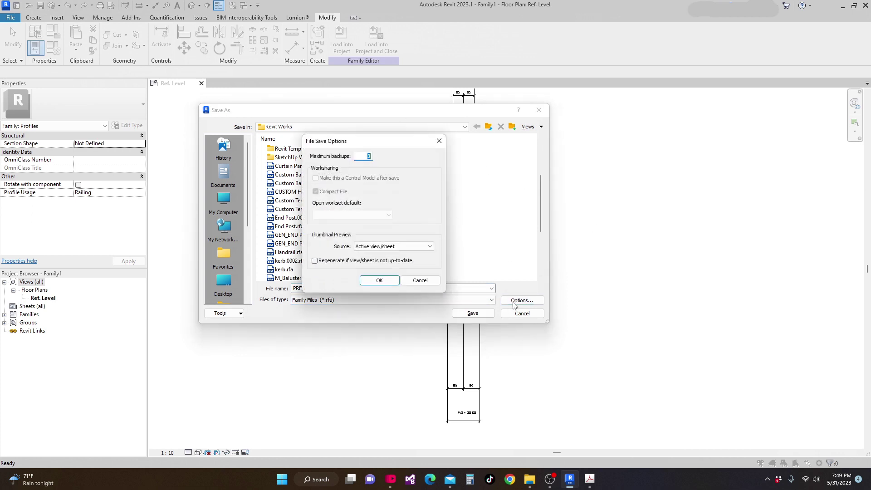
pyautogui.click(379, 280)
pyautogui.click(472, 313)
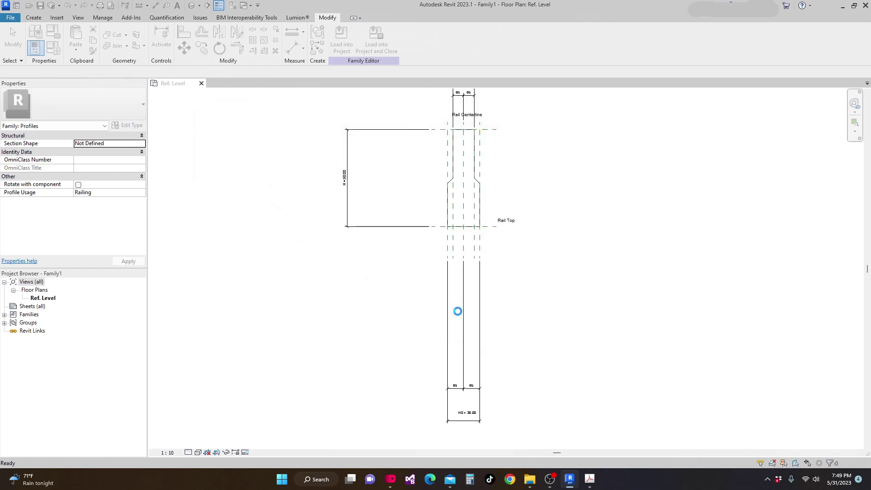
# Create a new project from the Metric-Architectural Template
pyautogui.scroll(-5, 455, 304)
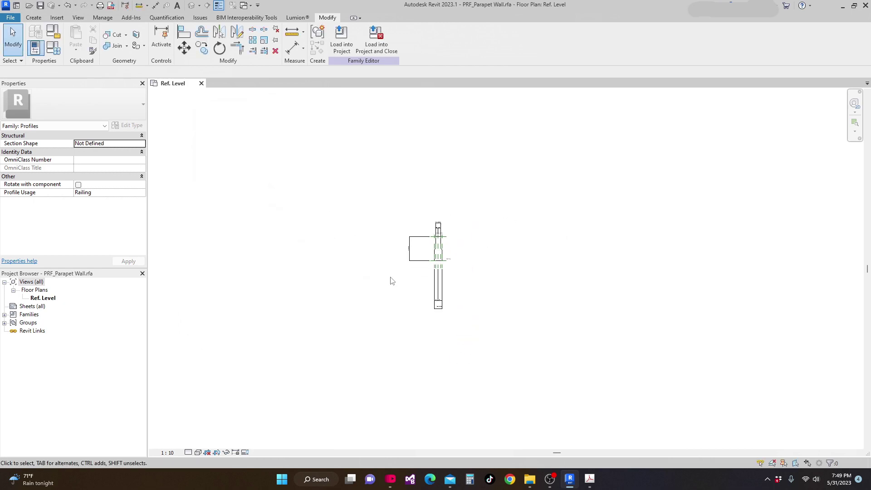
pyautogui.moveTo(284, 145); pyautogui.dragTo(358, 169, button='middle')
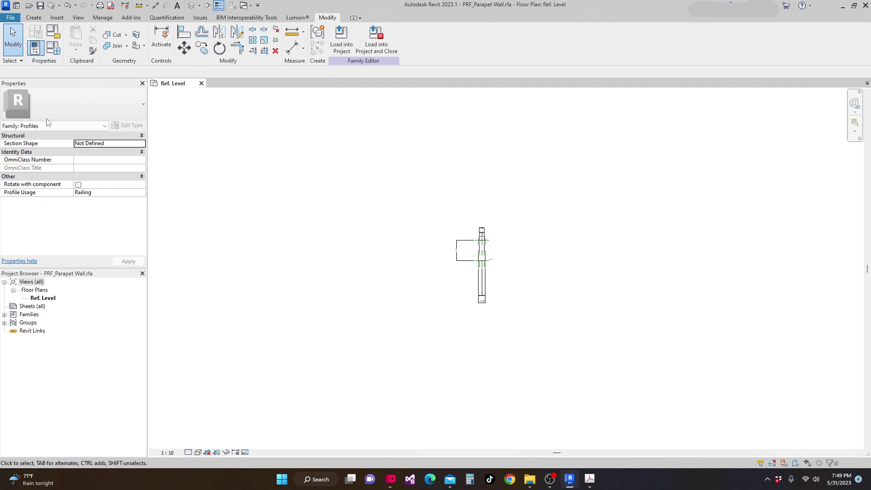
pyautogui.click(16, 5)
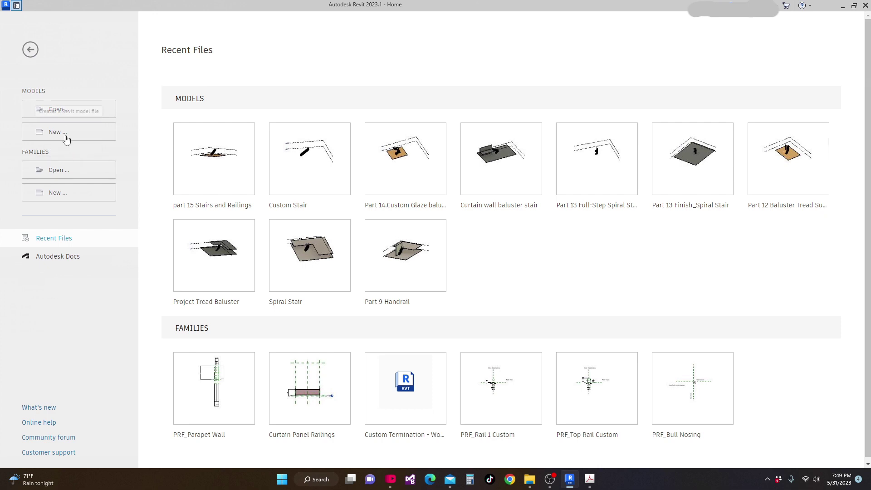
pyautogui.click(67, 133)
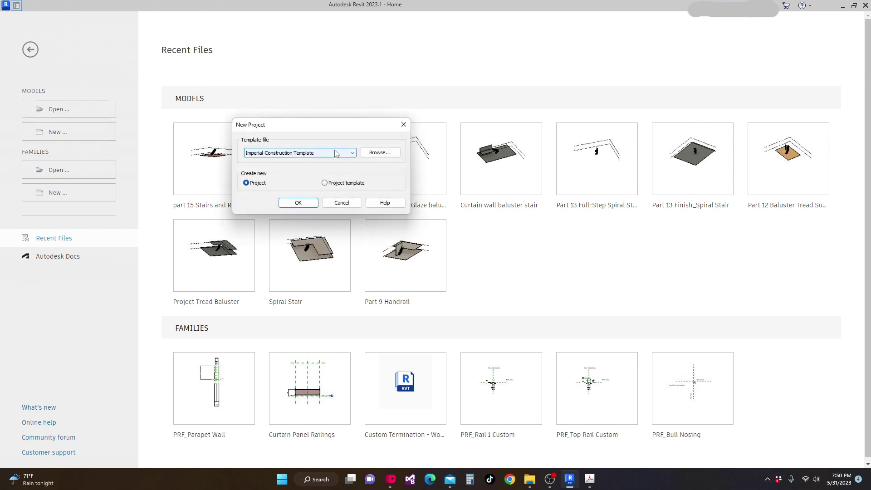
pyautogui.click(351, 153)
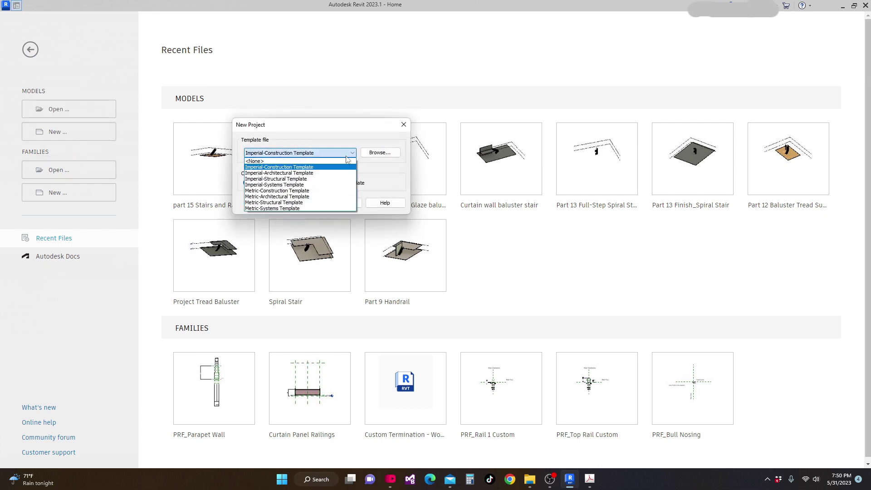
pyautogui.click(325, 196)
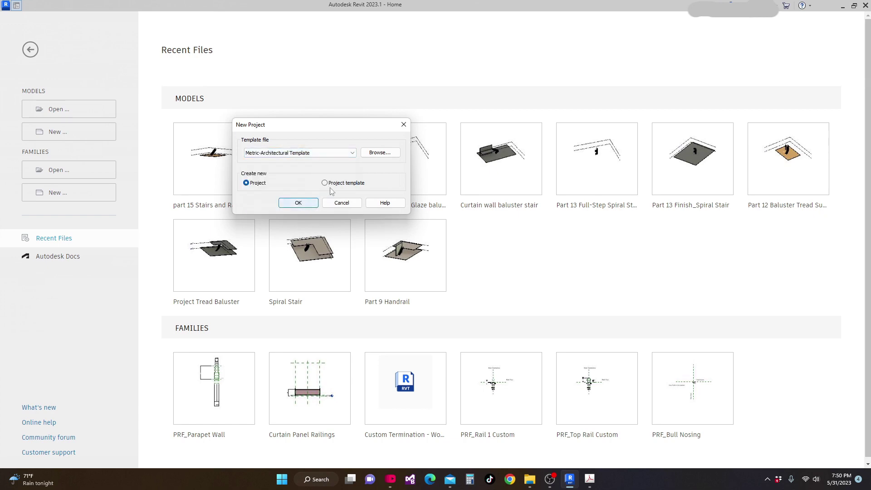
pyautogui.click(308, 206)
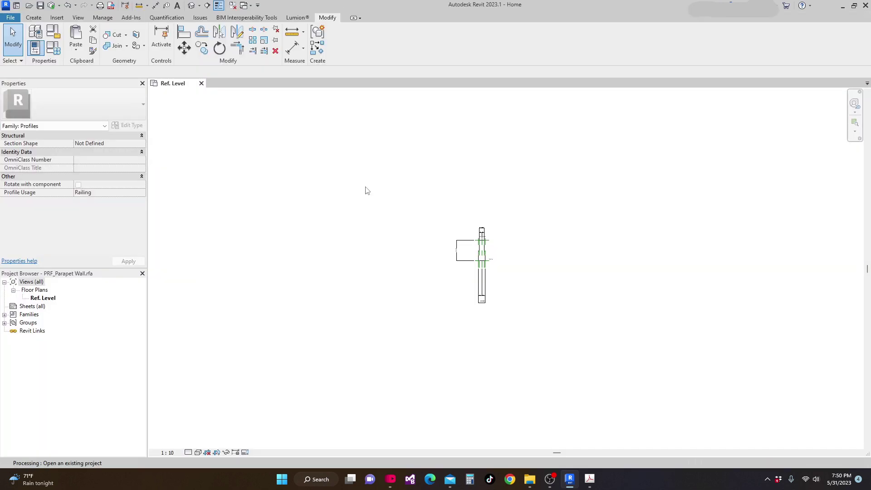
pyautogui.scroll(-2, 431, 226)
pyautogui.moveTo(441, 243); pyautogui.dragTo(404, 211, button='middle')
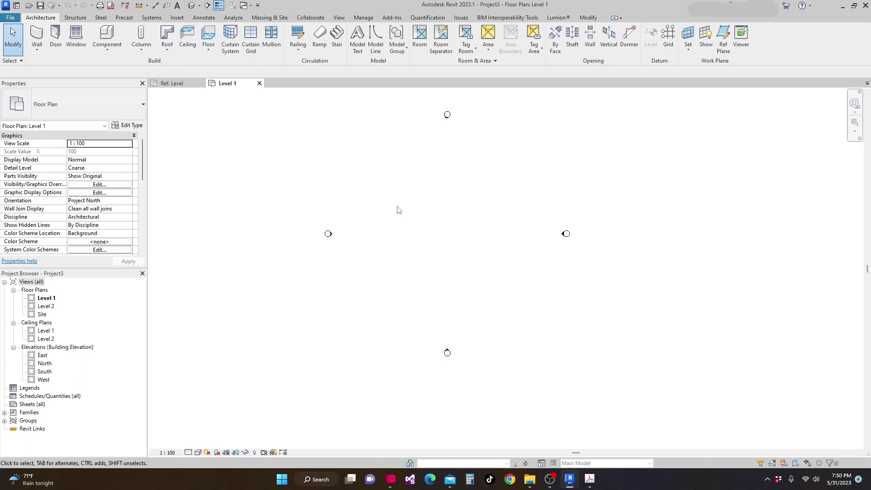
# Set the project's length units to meters with 2 decimal places
pyautogui.press('u')
pyautogui.press('n')
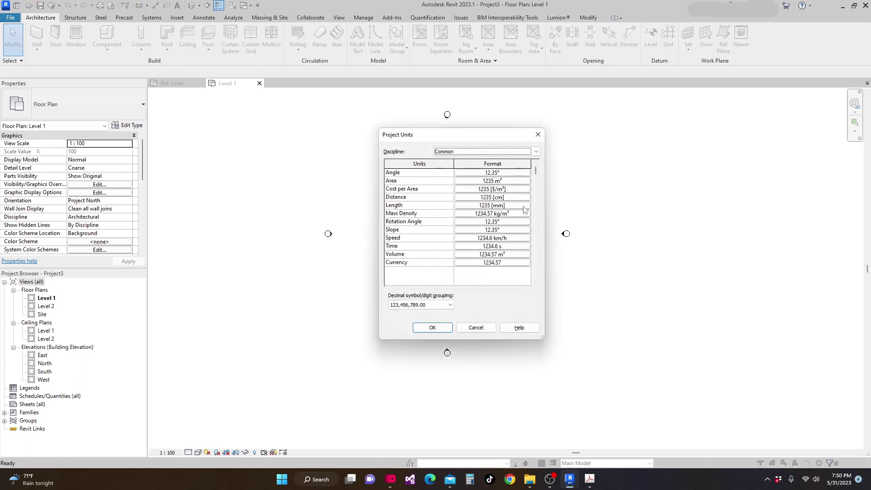
pyautogui.click(526, 206)
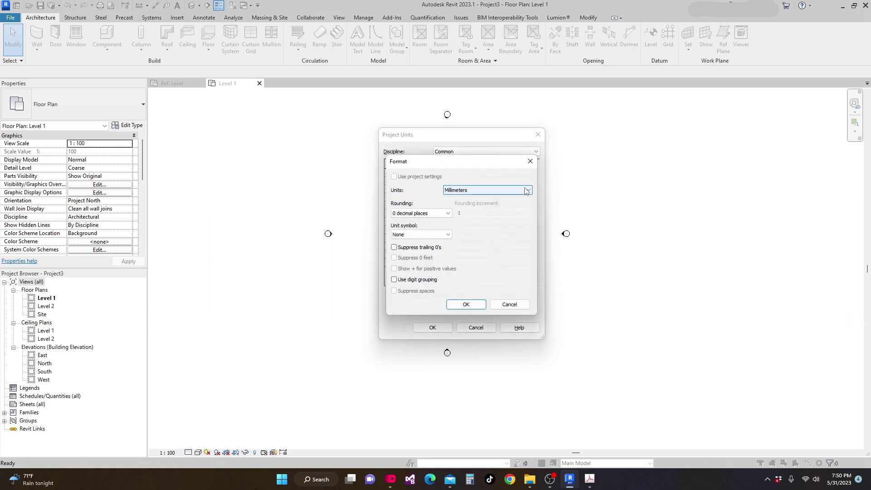
pyautogui.click(524, 190)
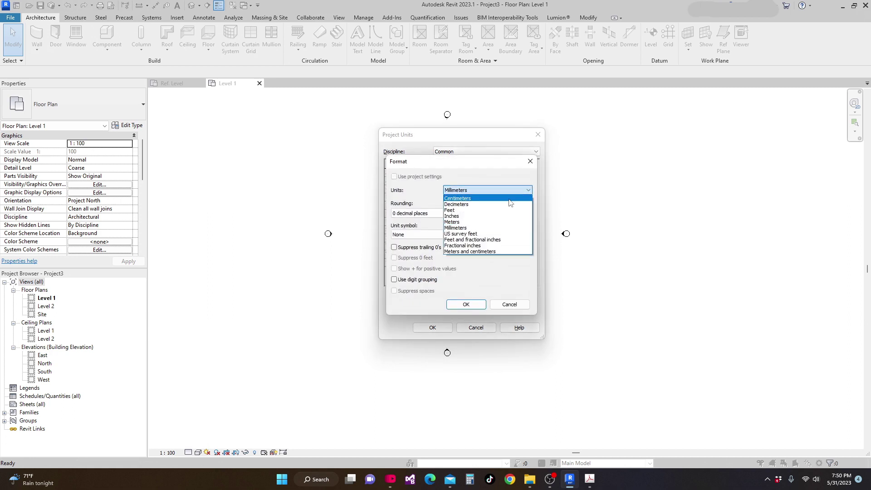
pyautogui.click(452, 222)
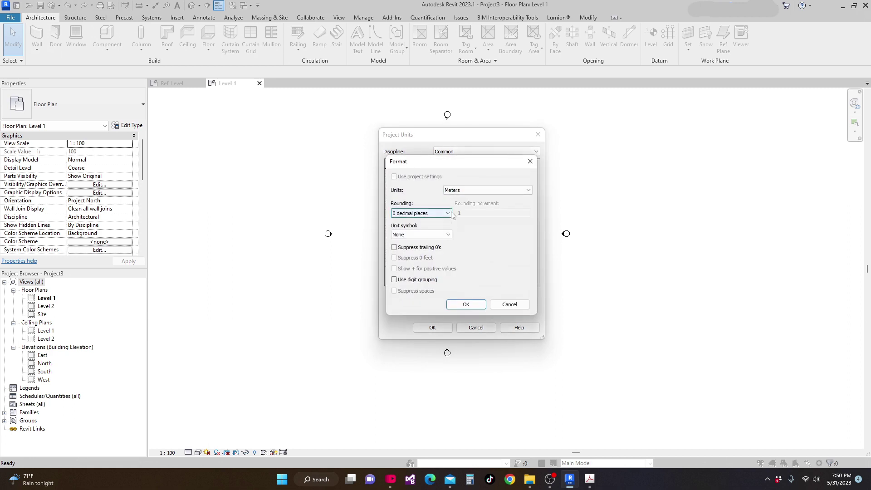
pyautogui.click(428, 213)
pyautogui.click(418, 252)
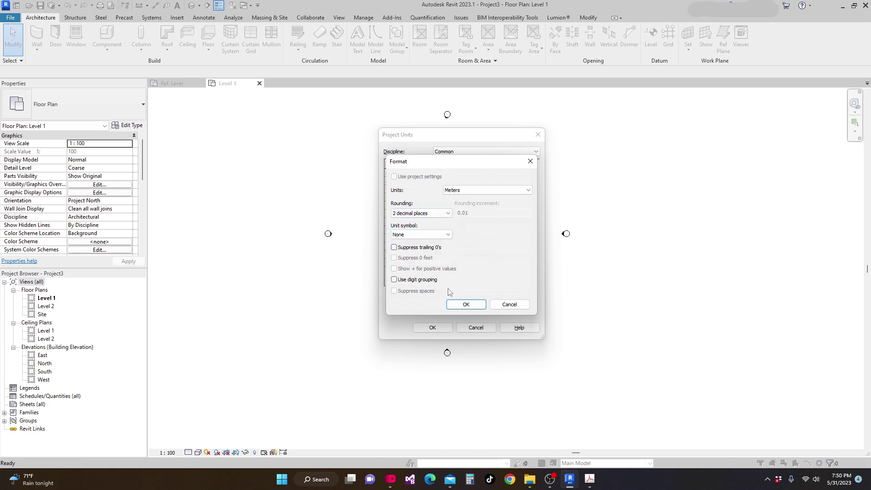
pyautogui.click(466, 304)
pyautogui.click(432, 327)
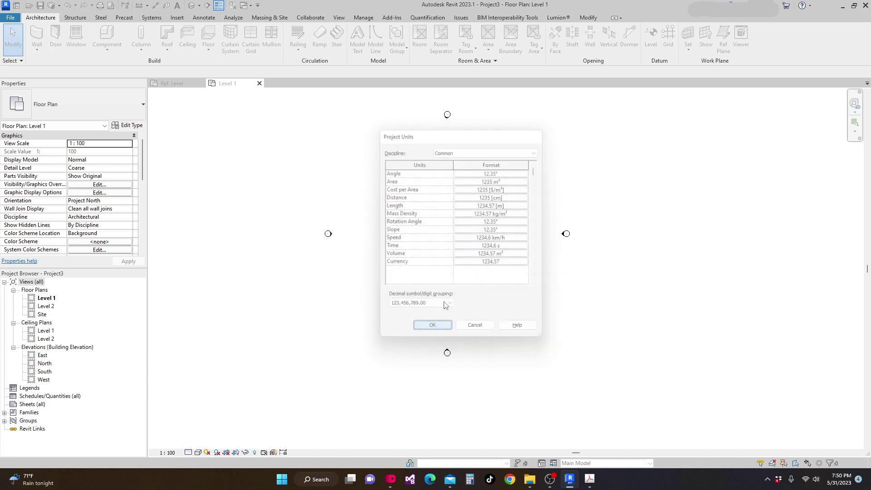
# Load the PRF_Parapet Wall profile family into the new project
pyautogui.scroll(-2, 423, 244)
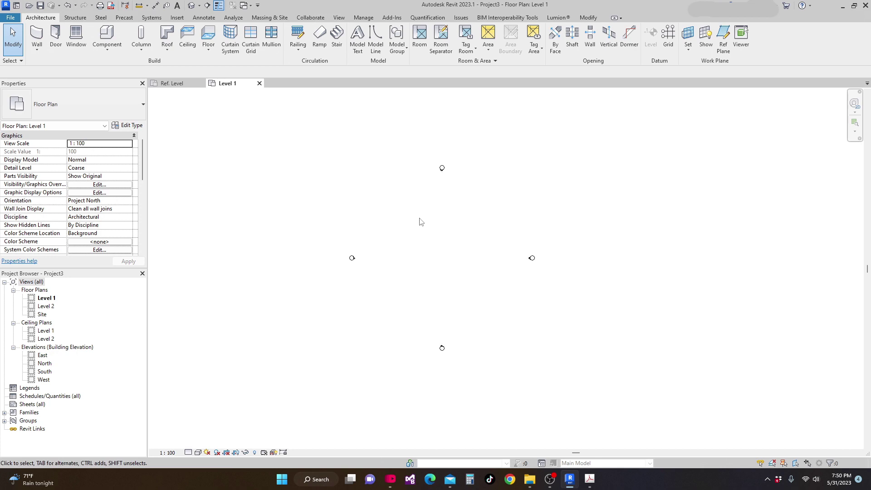
pyautogui.click(175, 83)
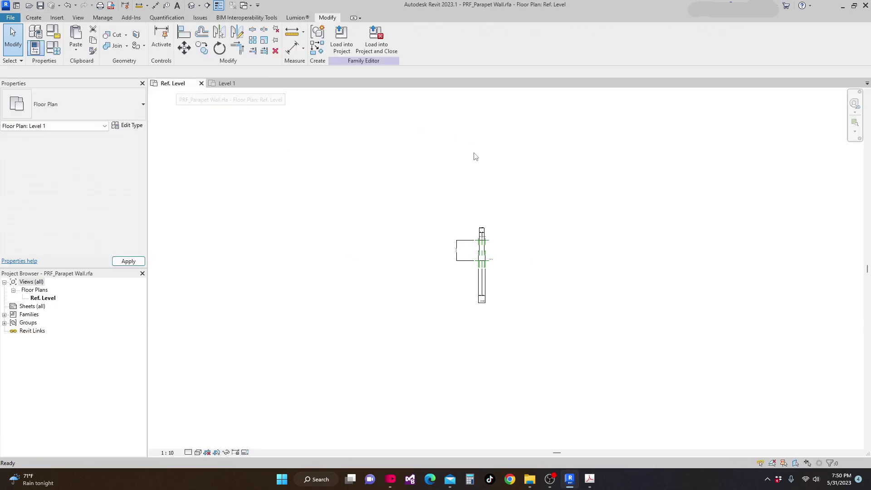
pyautogui.click(345, 48)
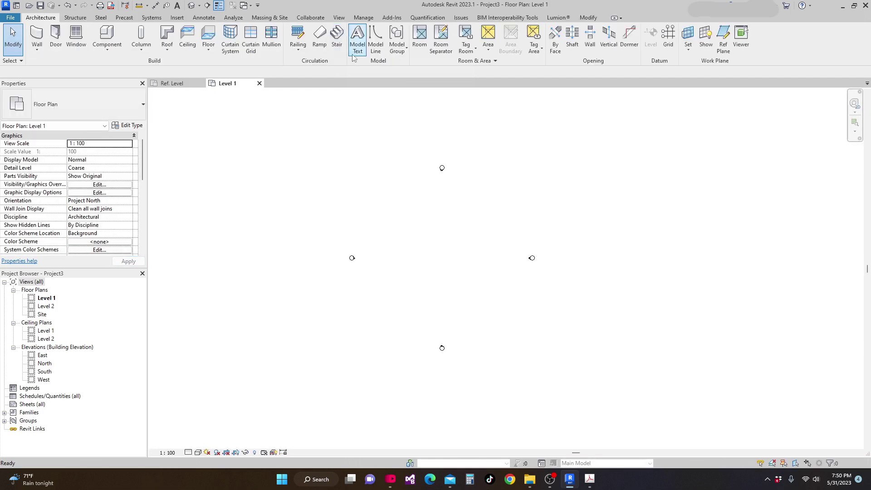
# Start a sketched railing on Level 1 and duplicate its 1100mm type as Parapet Wall
pyautogui.scroll(-1, 404, 164)
pyautogui.moveTo(415, 200); pyautogui.dragTo(407, 226, button='middle')
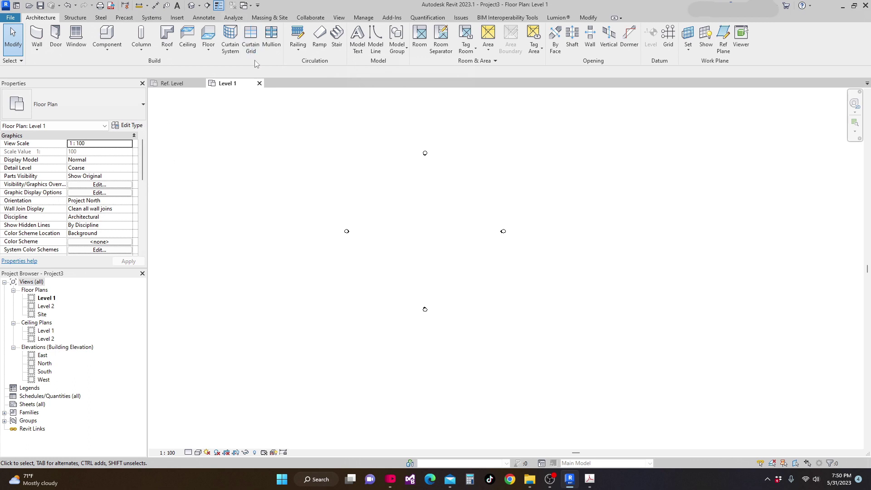
pyautogui.click(298, 34)
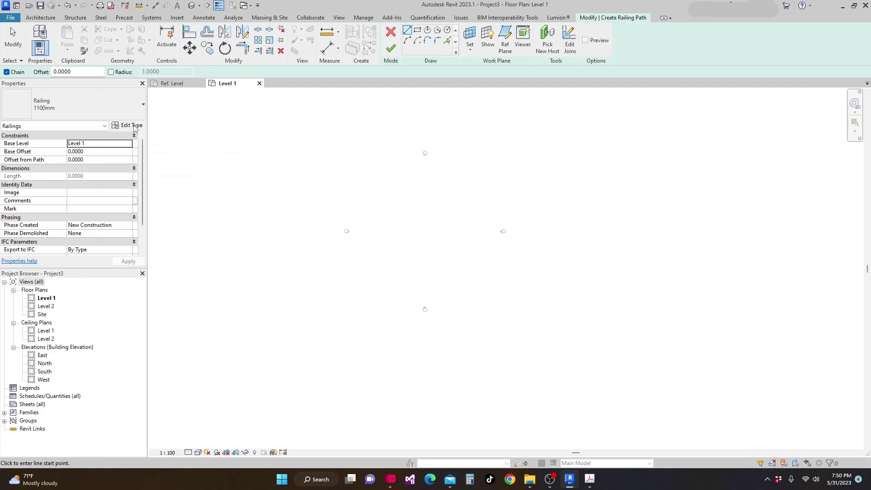
pyautogui.click(135, 126)
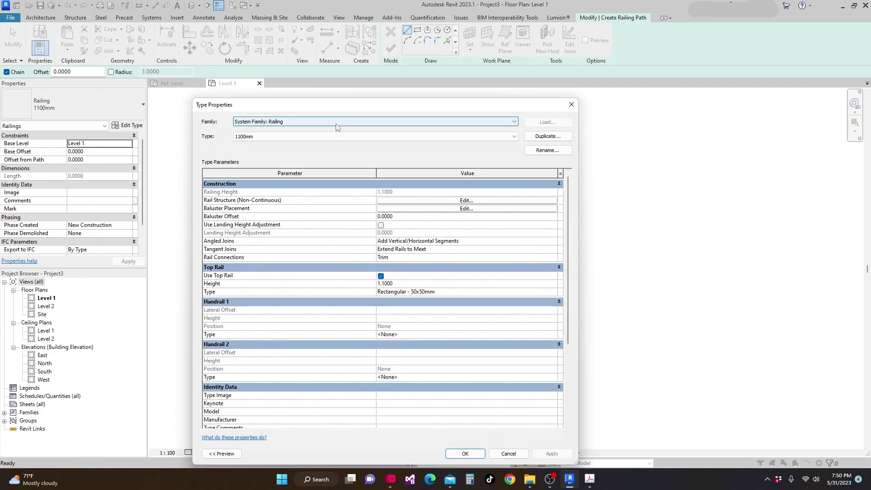
pyautogui.moveTo(444, 109); pyautogui.dragTo(444, 50)
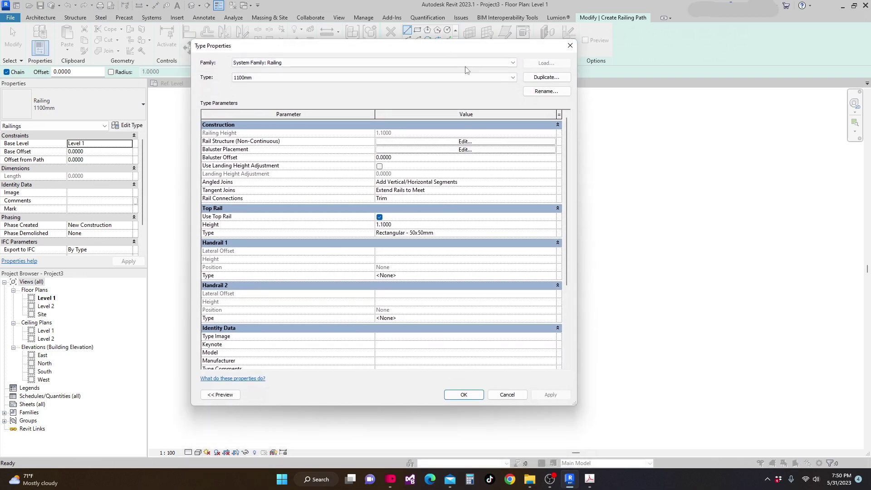
pyautogui.click(554, 78)
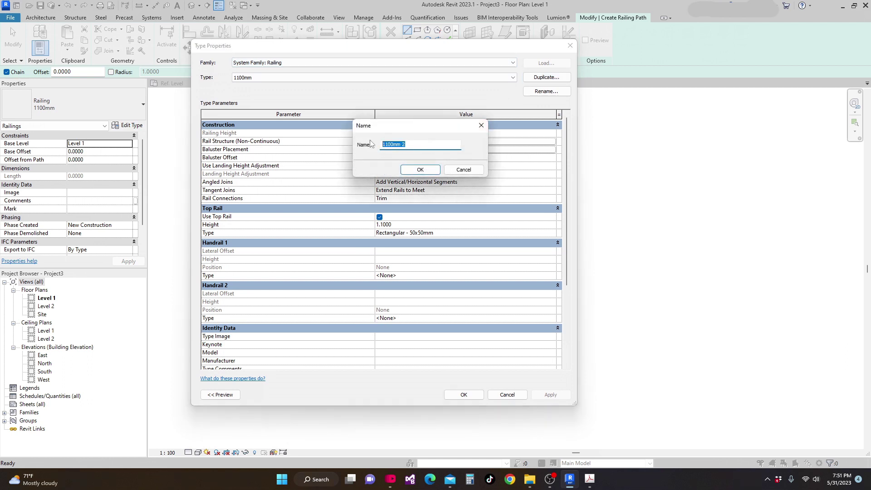
pyautogui.write('Par')
pyautogui.click(426, 167)
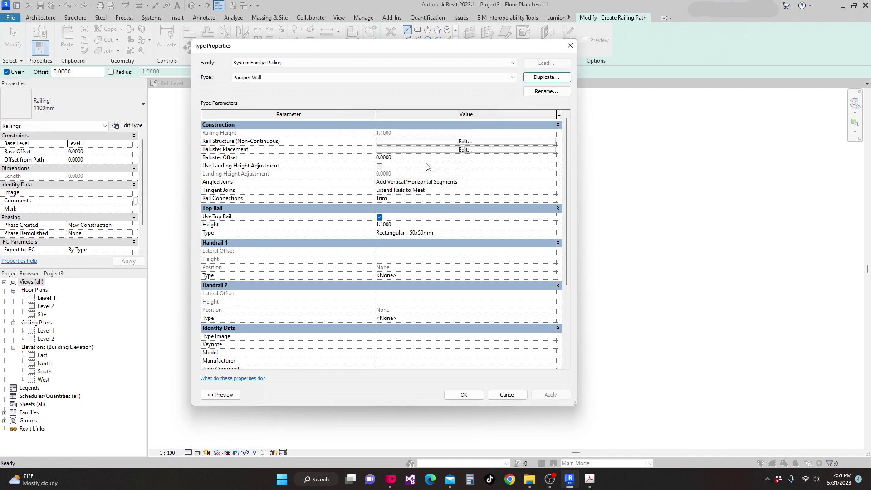
# Add a non-continuous rail named Rail 1 to the type, using the PRF_Parapet Wall profile
pyautogui.click(462, 141)
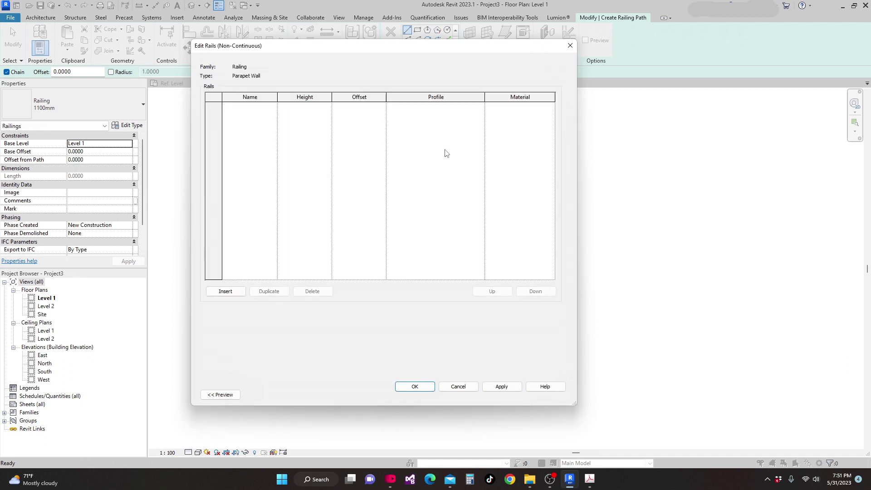
pyautogui.click(225, 291)
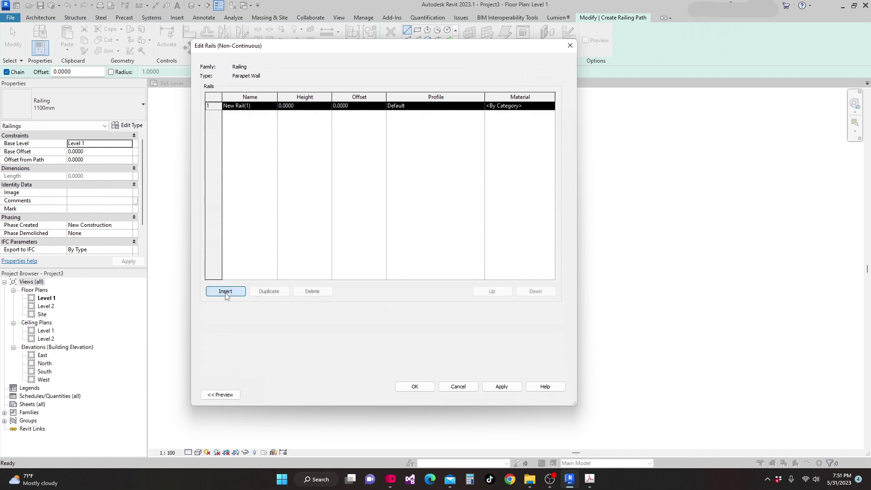
pyautogui.click(273, 107)
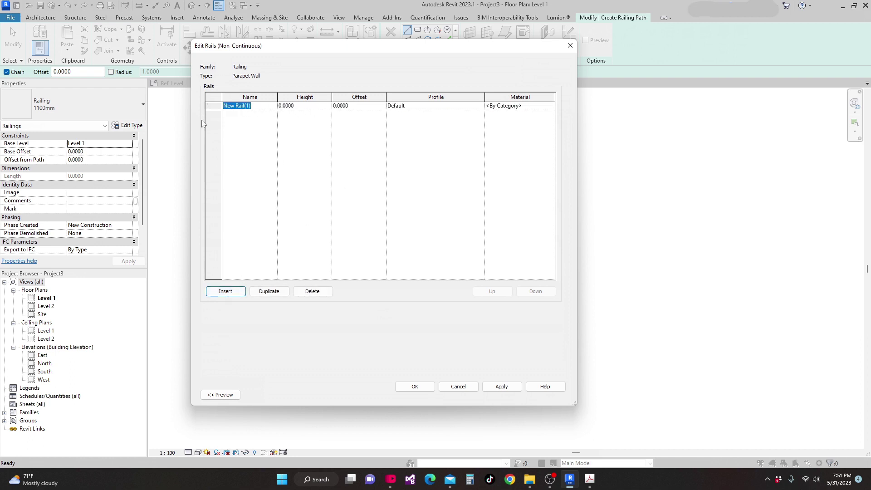
pyautogui.write('Rail 1')
pyautogui.click(480, 107)
pyautogui.click(480, 105)
pyautogui.scroll(-2, 465, 139)
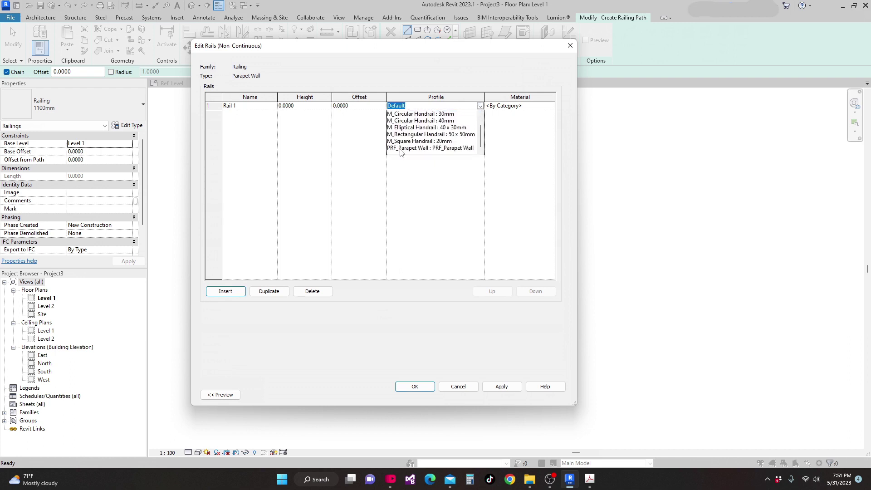
pyautogui.click(403, 149)
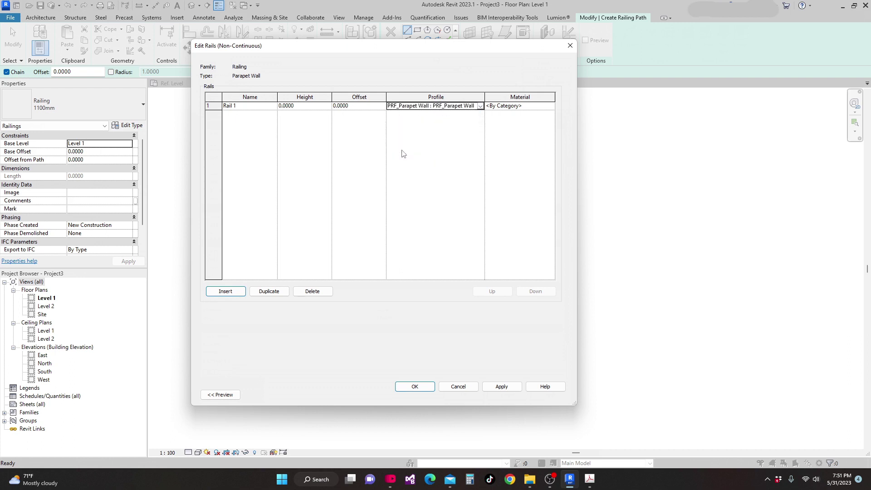
# Assign the Concrete, Cast In Situ material to Rail 1 and accept the rail structure
pyautogui.click(549, 108)
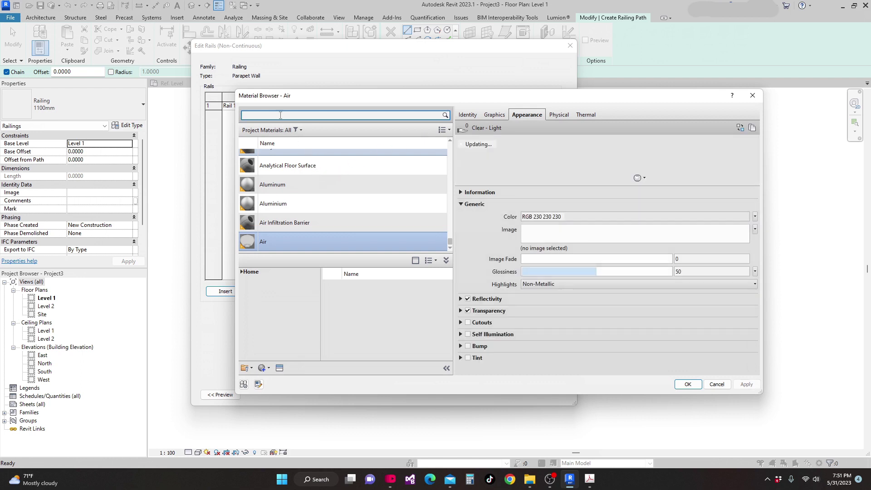
pyautogui.write('concr')
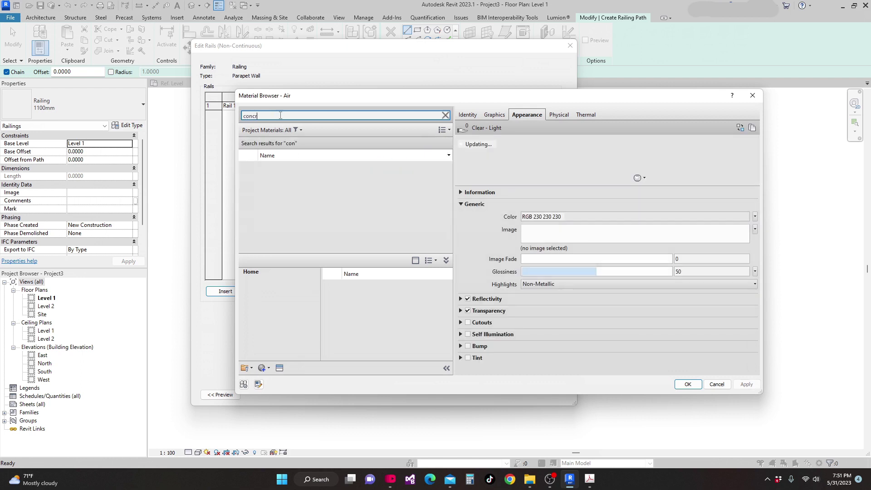
pyautogui.write('e')
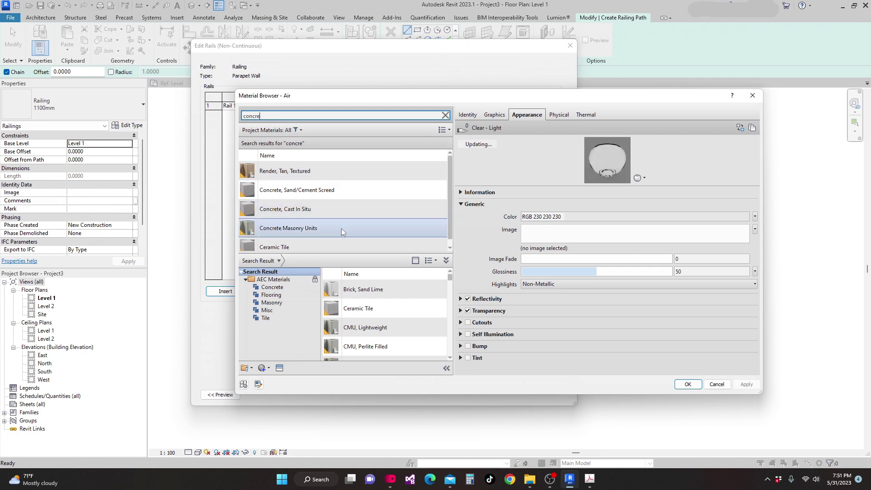
pyautogui.click(345, 212)
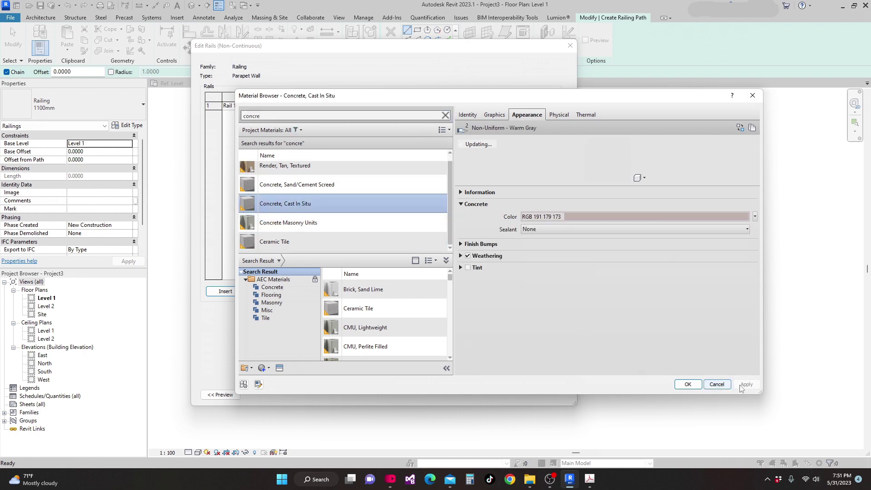
pyautogui.click(687, 384)
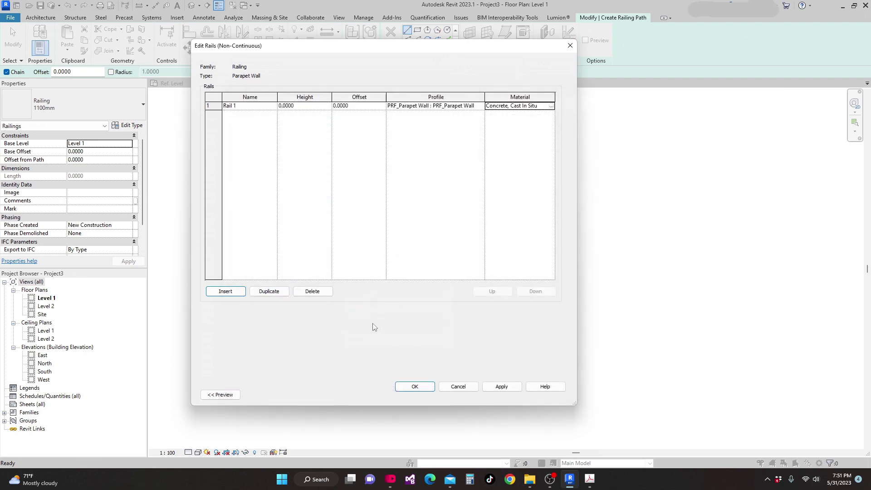
pyautogui.click(501, 386)
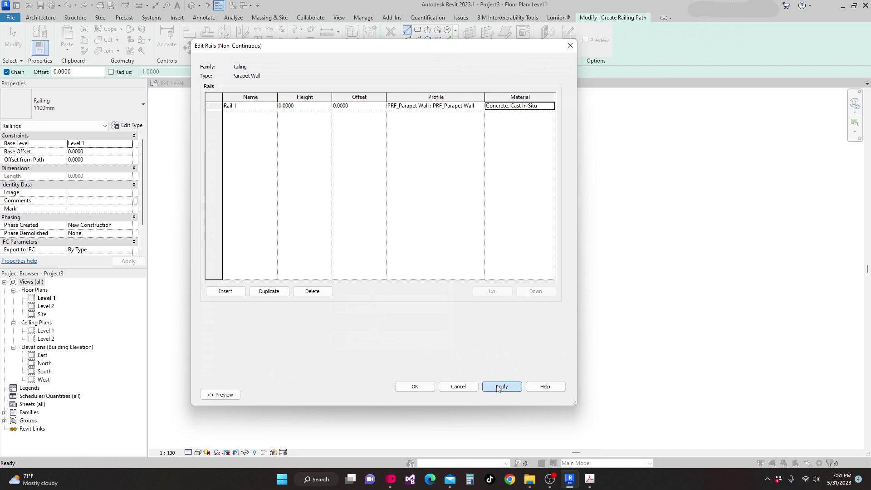
pyautogui.click(414, 386)
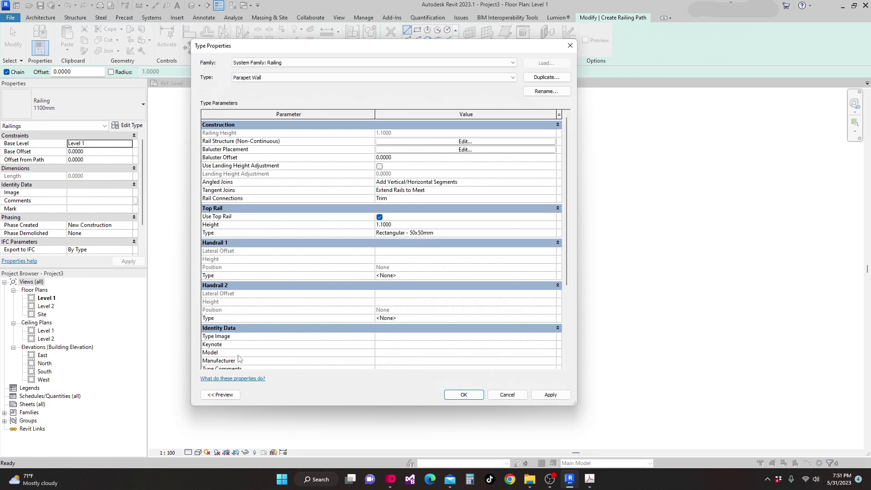
# Show the type preview, turn off the top rail, and set the main pattern's regular baluster family to None
pyautogui.click(220, 394)
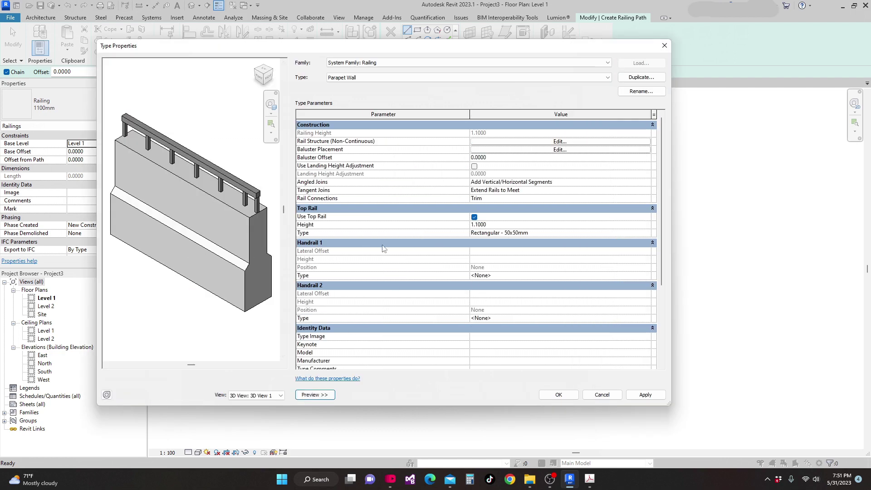
pyautogui.click(474, 217)
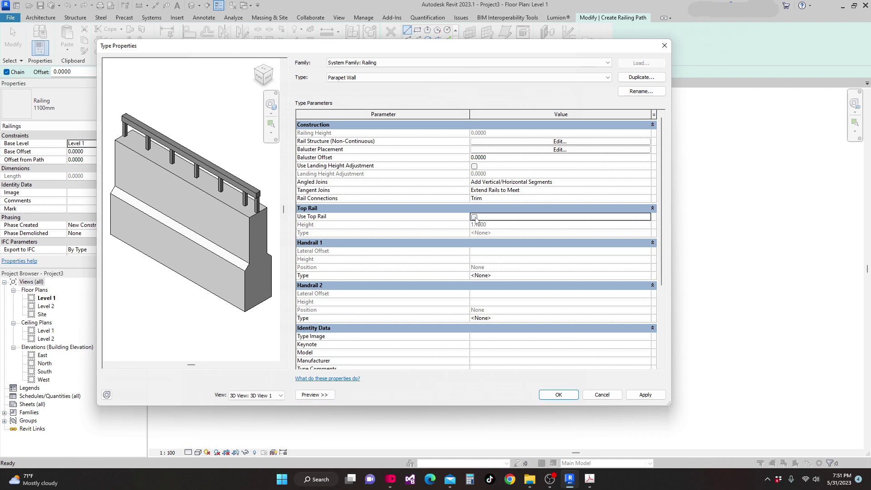
pyautogui.click(560, 149)
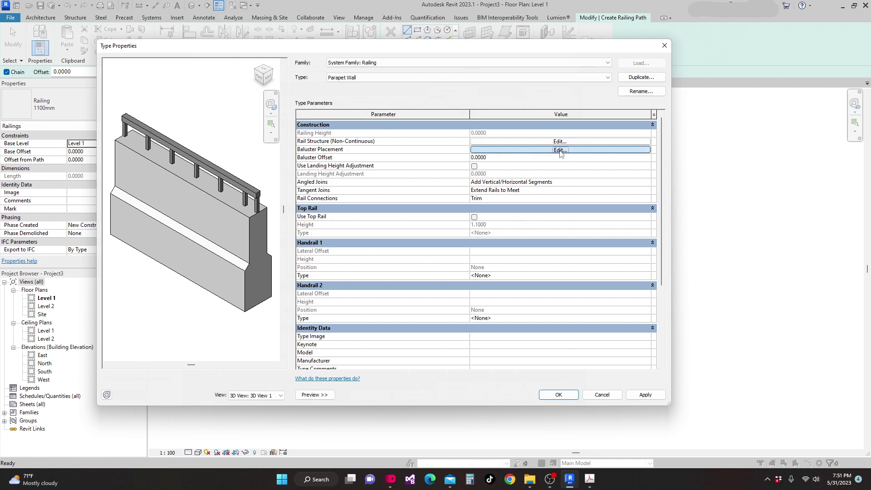
pyautogui.click(417, 257)
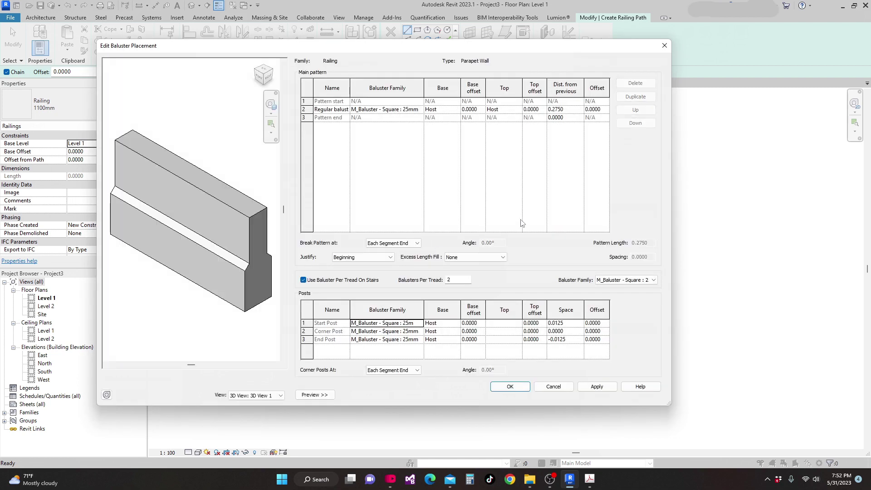
pyautogui.click(420, 111)
pyautogui.click(357, 117)
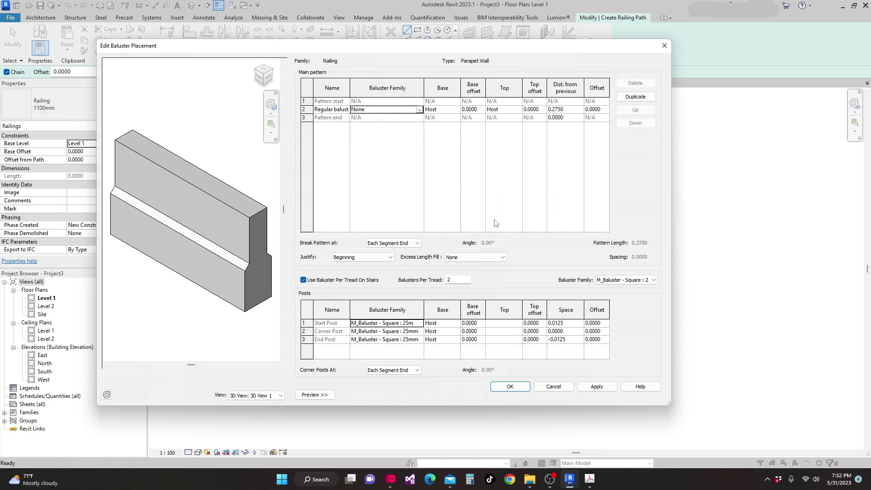
# Disable the baluster-per-tread option on stairs, set the start, corner and end posts to None, and accept the Parapet Wall type
pyautogui.click(303, 280)
pyautogui.click(419, 323)
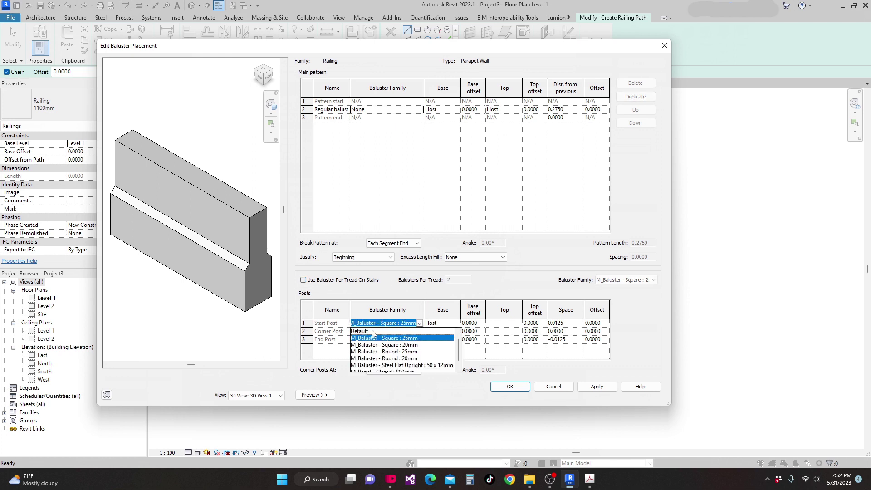
pyautogui.scroll(2, 411, 337)
pyautogui.click(362, 331)
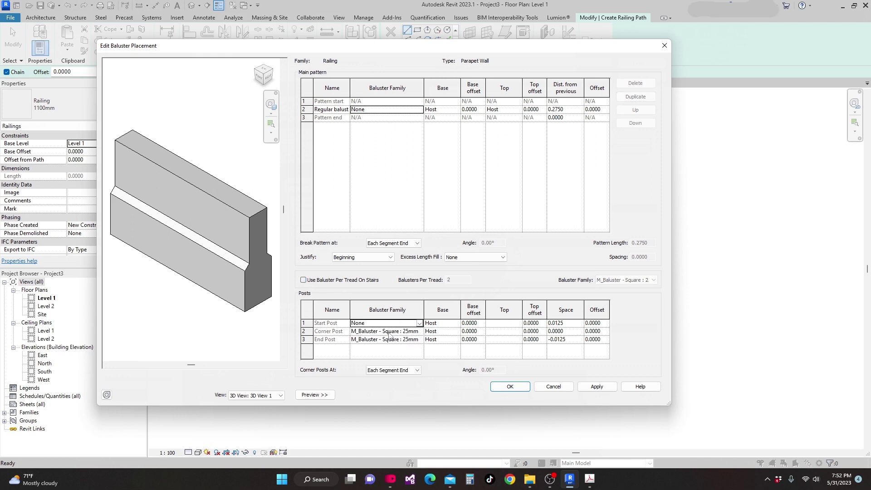
pyautogui.click(420, 331)
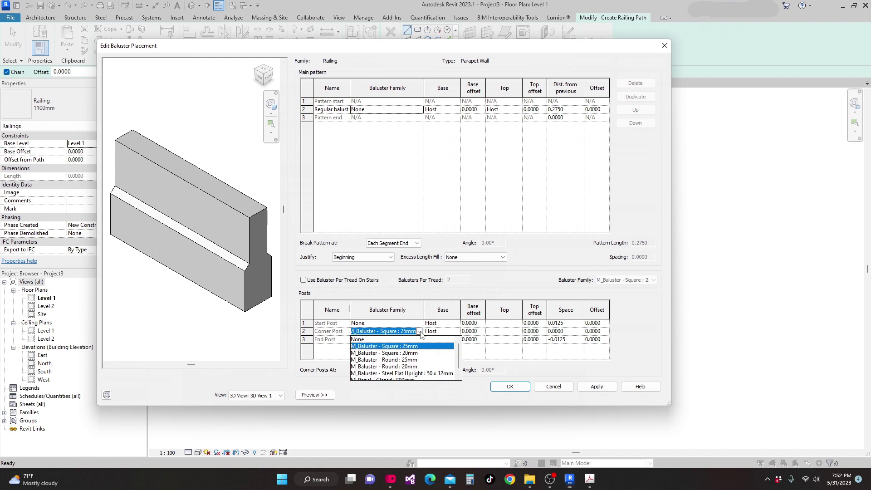
pyautogui.click(363, 339)
pyautogui.click(365, 341)
pyautogui.click(365, 340)
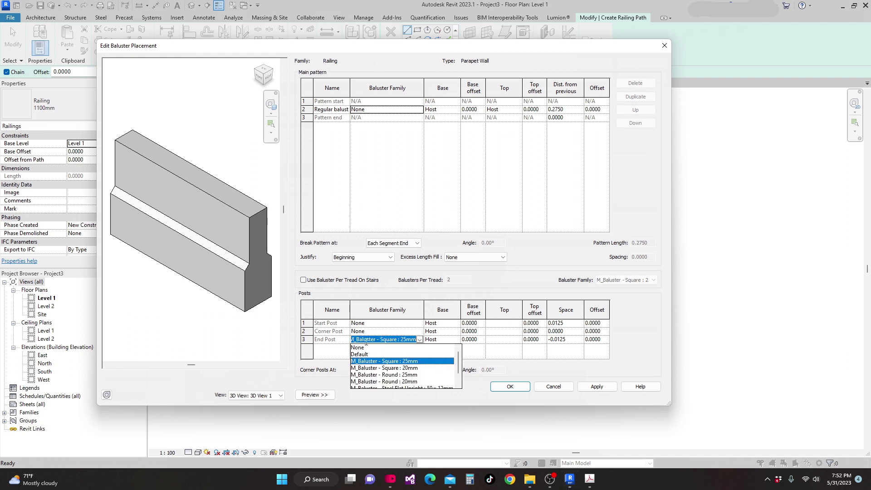
pyautogui.click(363, 347)
pyautogui.click(597, 387)
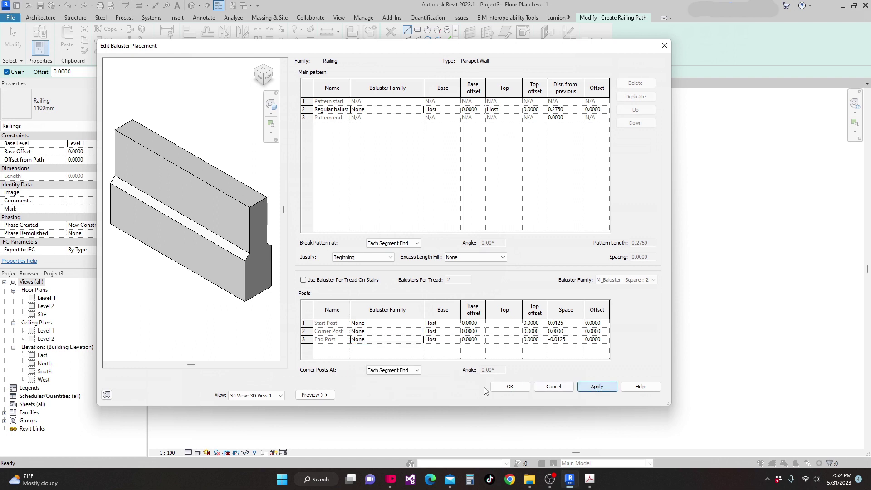
pyautogui.click(510, 386)
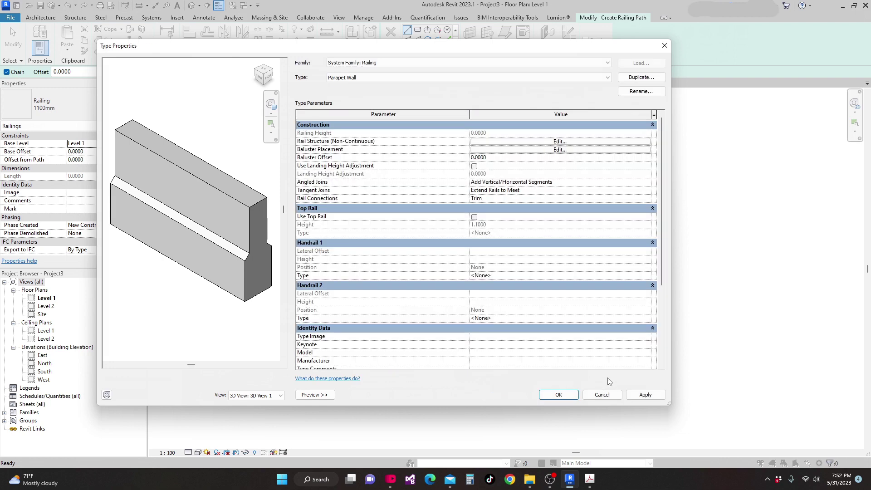
pyautogui.click(646, 394)
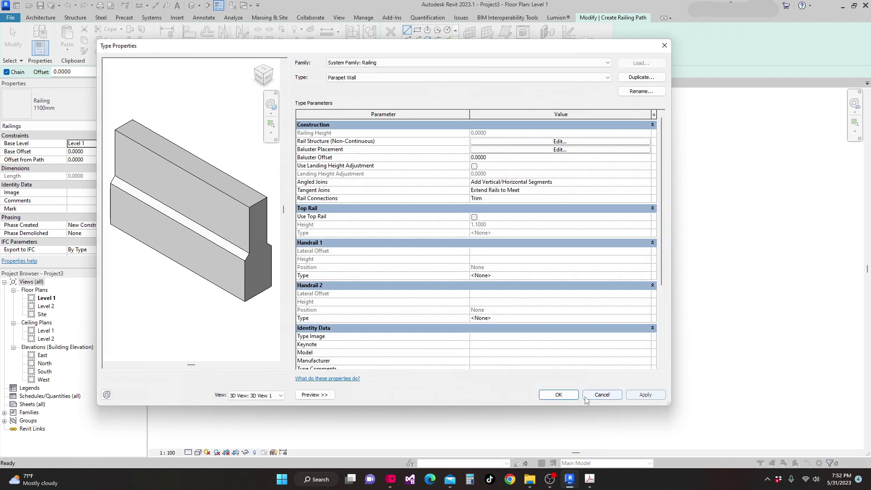
pyautogui.click(558, 395)
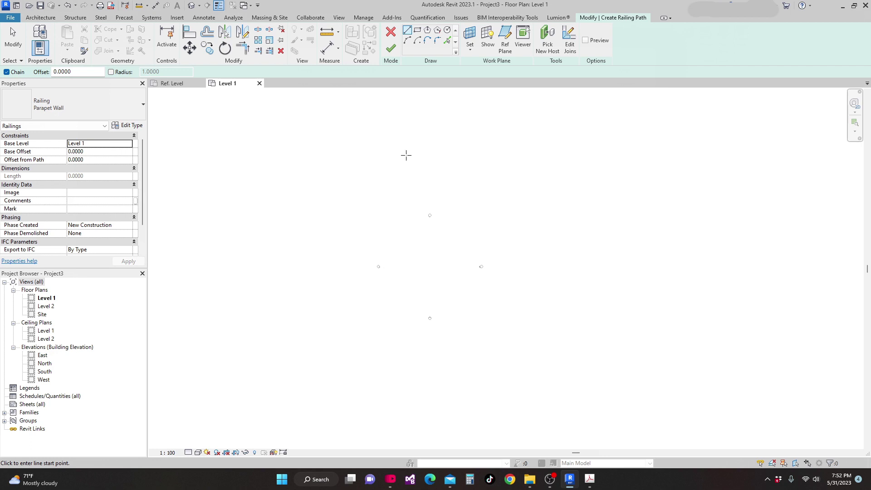
# Sketch a straight horizontal railing path 2 m long on Level 1 and finish the railing
pyautogui.scroll(5, 391, 285)
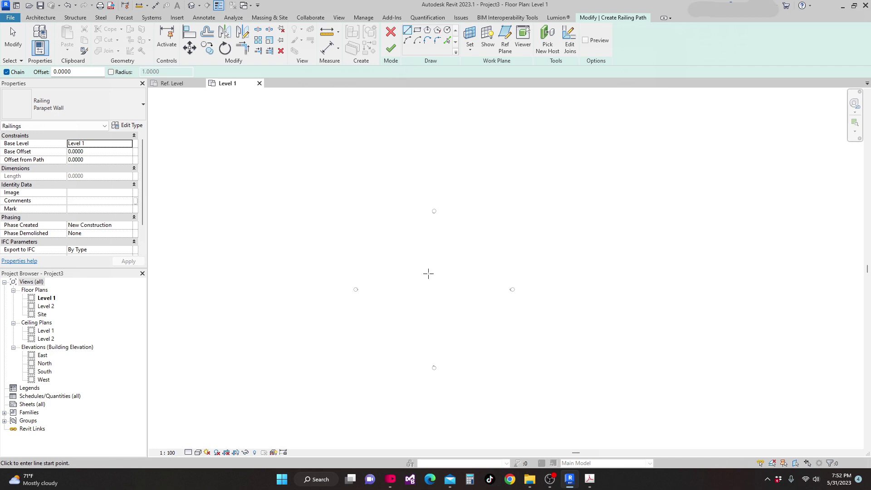
pyautogui.click(398, 239)
pyautogui.scroll(4, 403, 236)
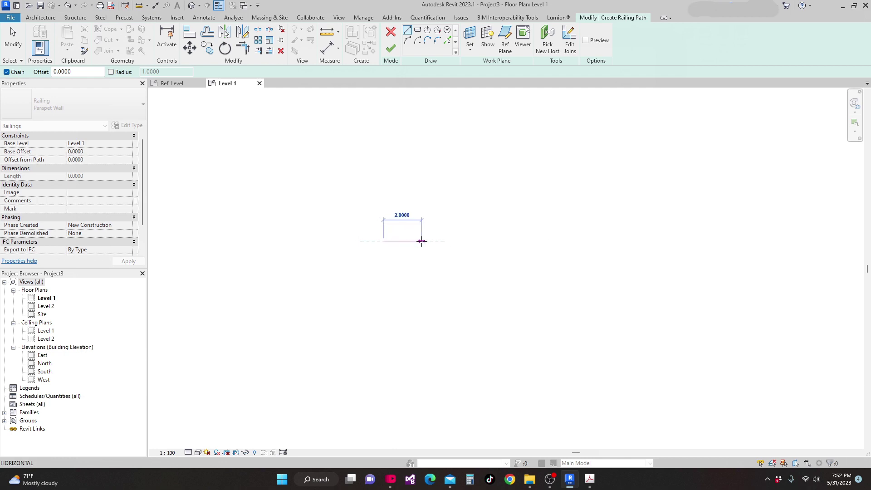
pyautogui.click(421, 241)
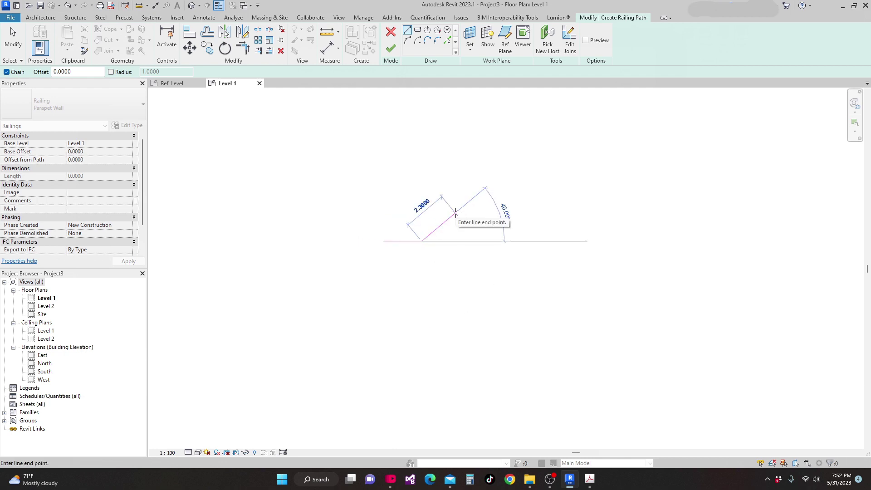
pyautogui.press('Escape')
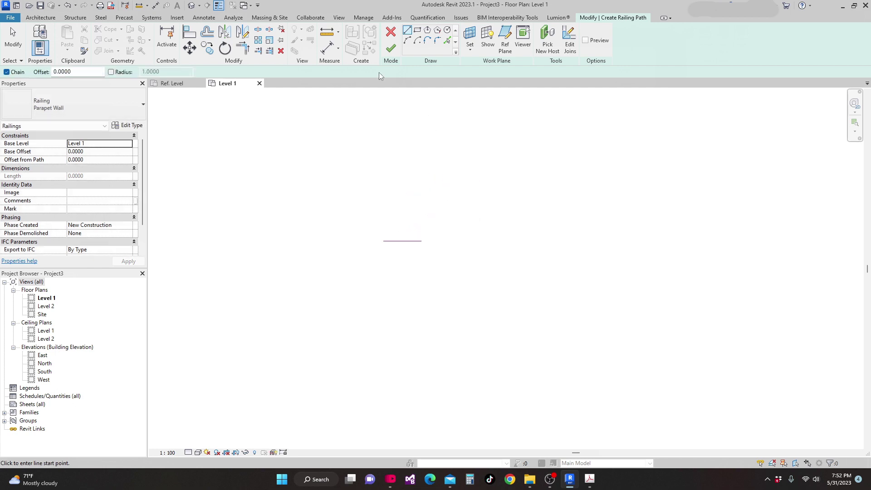
pyautogui.click(391, 52)
# Inspect the parapet railing in the default 3D view
pyautogui.scroll(-2, 395, 227)
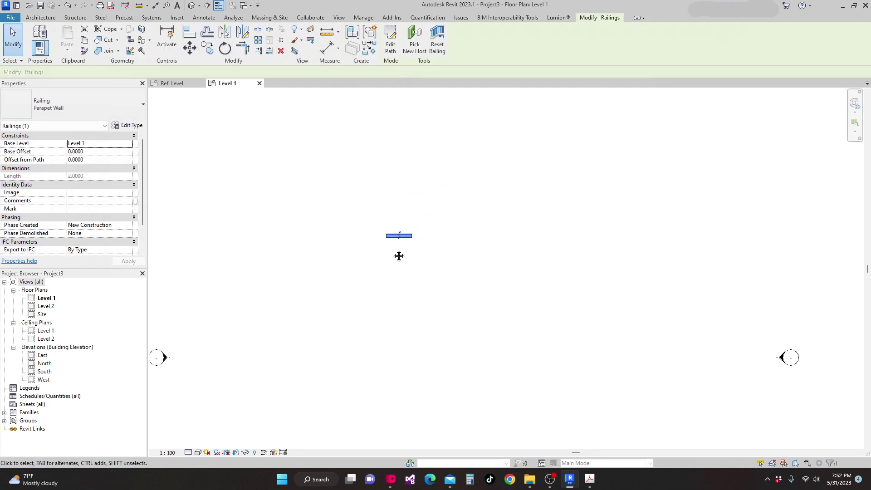
pyautogui.click(191, 5)
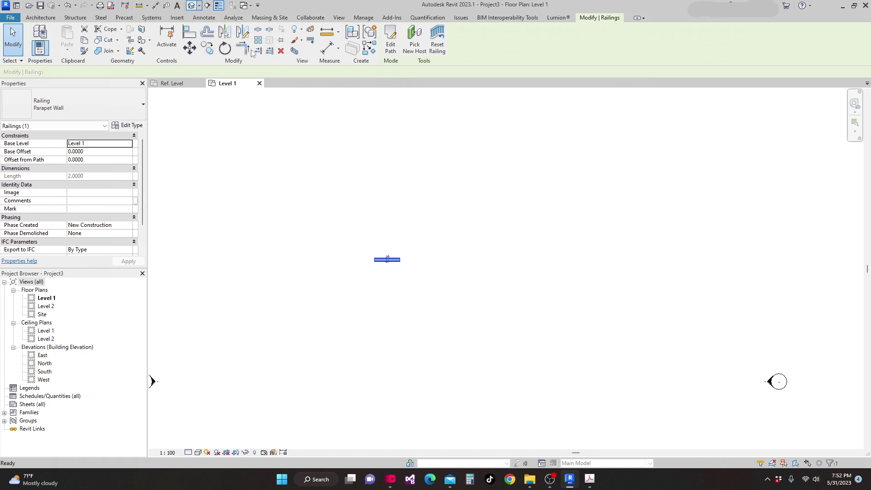
pyautogui.keyDown('shift'); pyautogui.moveTo(373, 259); pyautogui.dragTo(444, 309, button='middle'); pyautogui.keyUp('shift')
pyautogui.scroll(3, 445, 308)
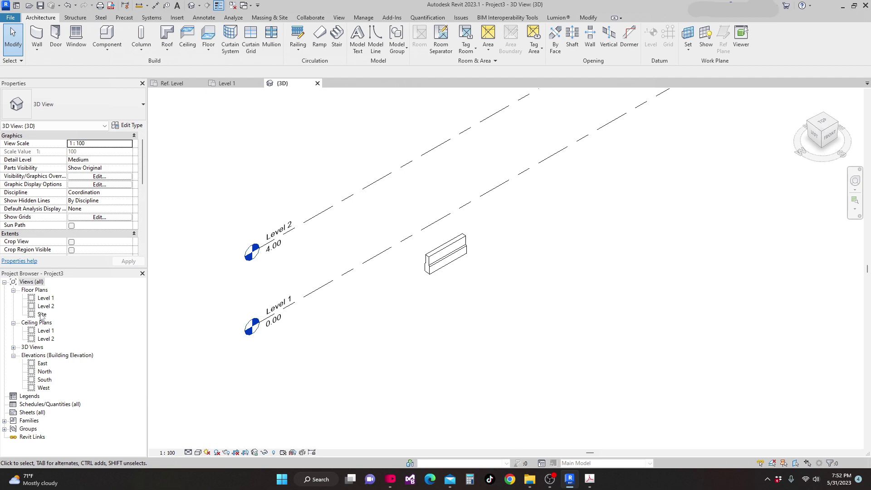
# Start a toposurface in the Site plan and place two points at elevation 0 above the railing, one at each end
pyautogui.doubleClick(43, 315)
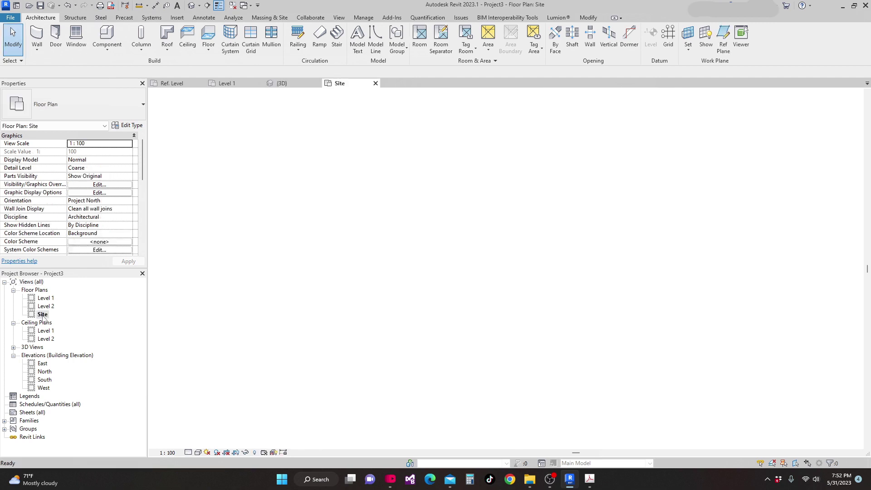
pyautogui.moveTo(487, 205); pyautogui.dragTo(467, 245, button='middle')
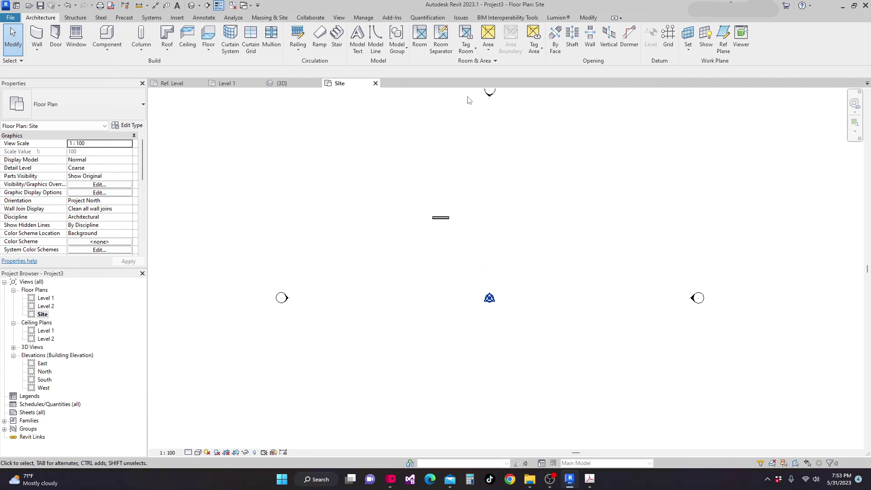
pyautogui.click(274, 20)
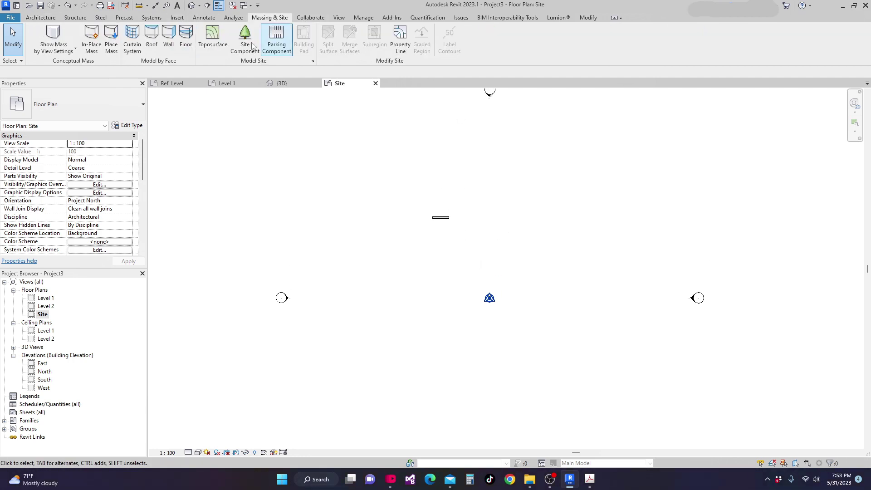
pyautogui.click(210, 48)
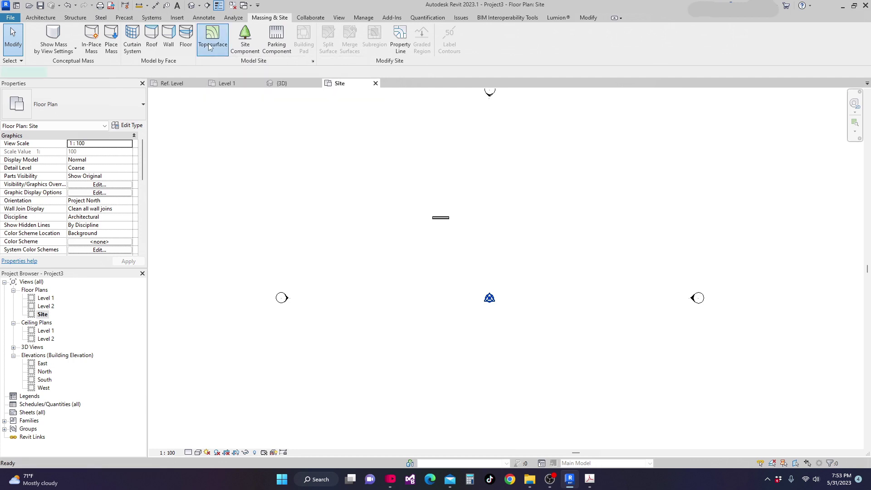
pyautogui.moveTo(346, 147)
pyautogui.mouseDown(button='middle')
pyautogui.moveTo(343, 136)
pyautogui.moveTo(347, 151)
pyautogui.mouseUp(button='middle')
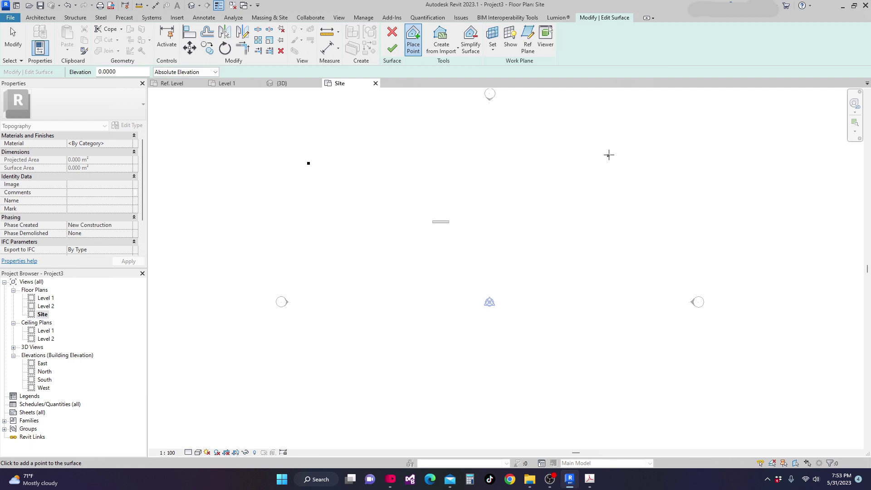
pyautogui.click(608, 155)
# Add two more rows of surface points below the first, one pair at elevation 1 and one pair at elevation 2
pyautogui.click(114, 71)
pyautogui.doubleClick(113, 71)
pyautogui.write('1')
pyautogui.click(308, 184)
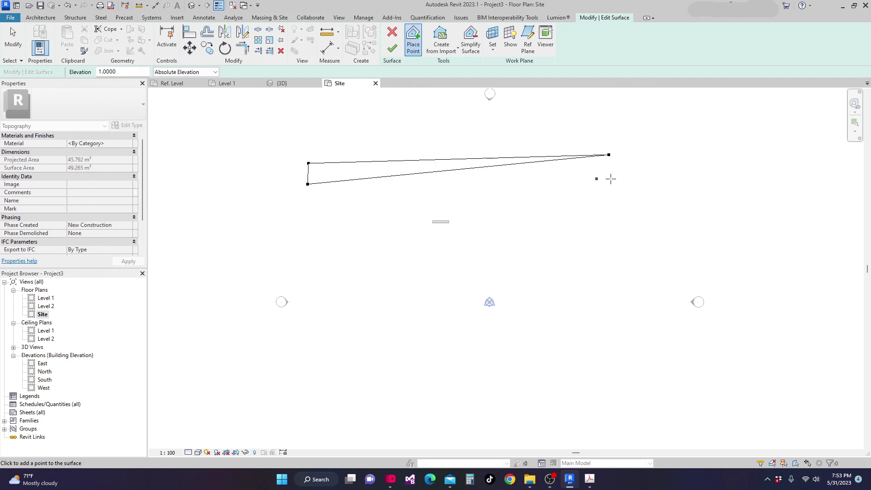
pyautogui.click(608, 172)
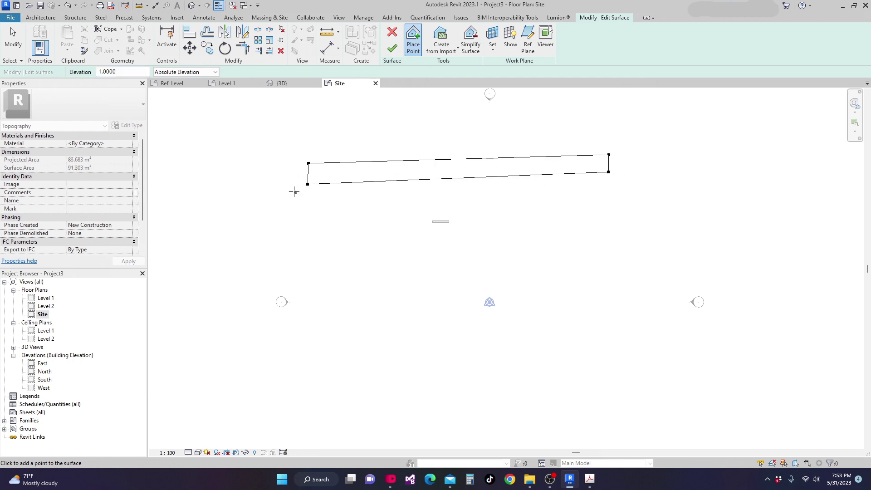
pyautogui.doubleClick(135, 69)
pyautogui.write('2')
pyautogui.click(307, 196)
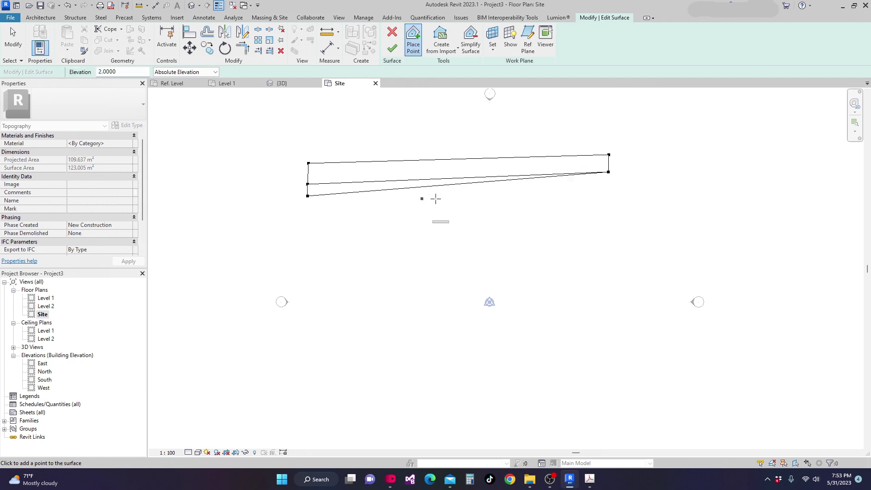
pyautogui.click(610, 193)
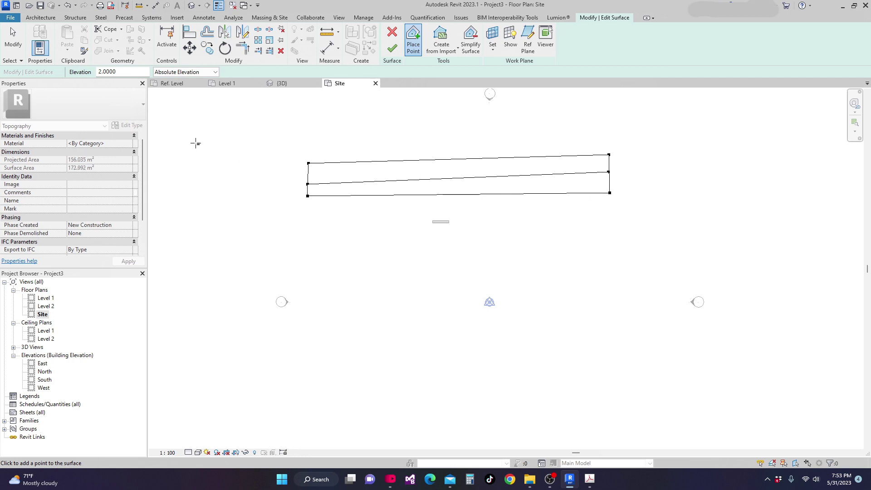
# Continue the slope toward the railing with one pair of surface points at elevation 3 and another pair at elevation 4
pyautogui.doubleClick(127, 73)
pyautogui.write('3')
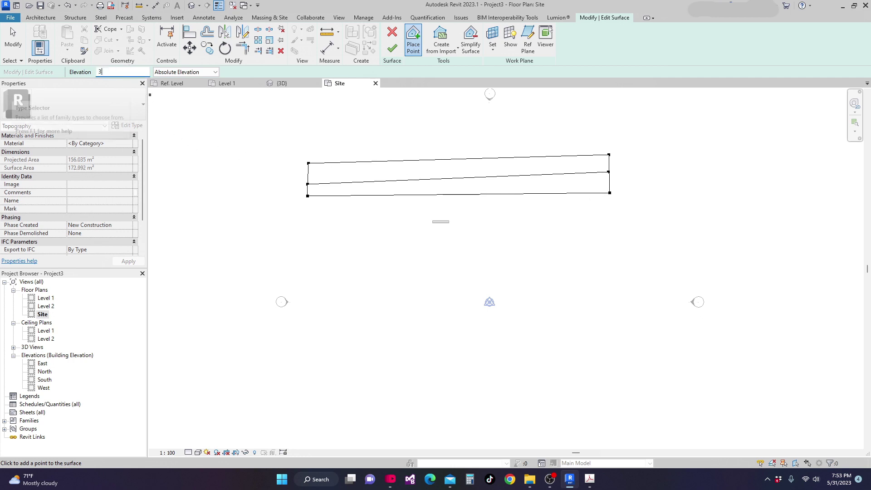
pyautogui.click(307, 214)
pyautogui.click(611, 208)
pyautogui.doubleClick(124, 71)
pyautogui.write('4')
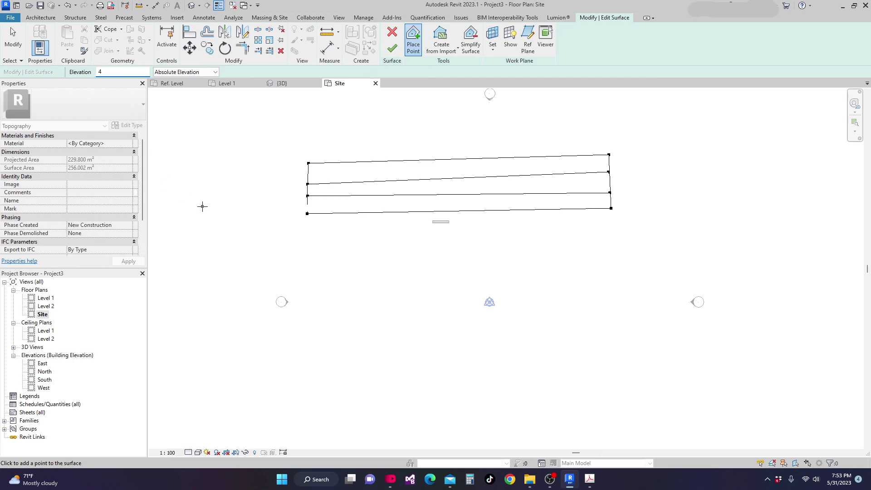
pyautogui.scroll(4, 331, 207)
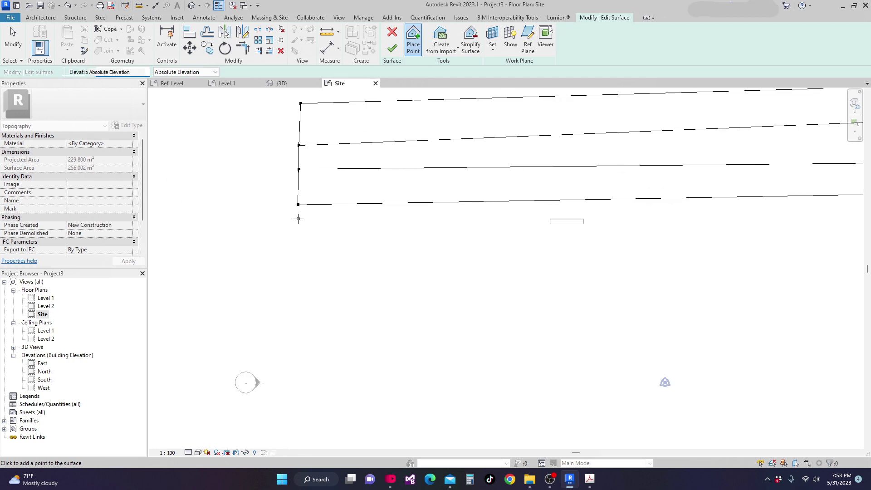
pyautogui.click(298, 219)
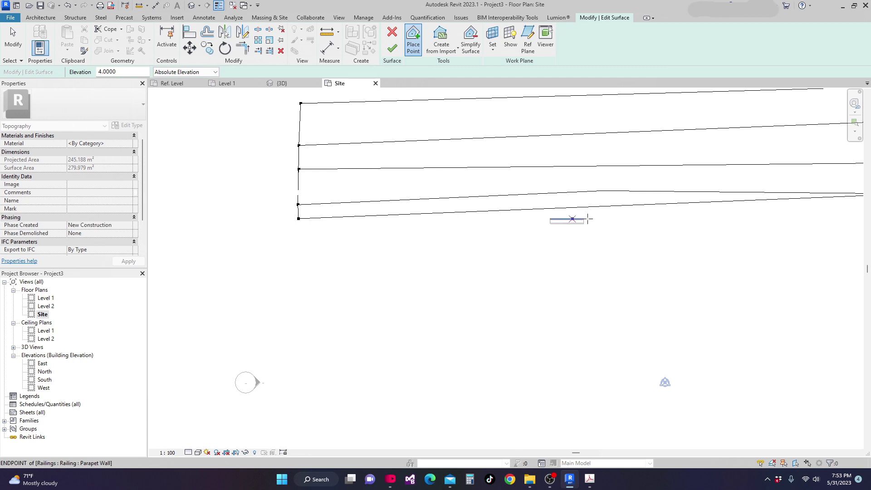
pyautogui.click(805, 225)
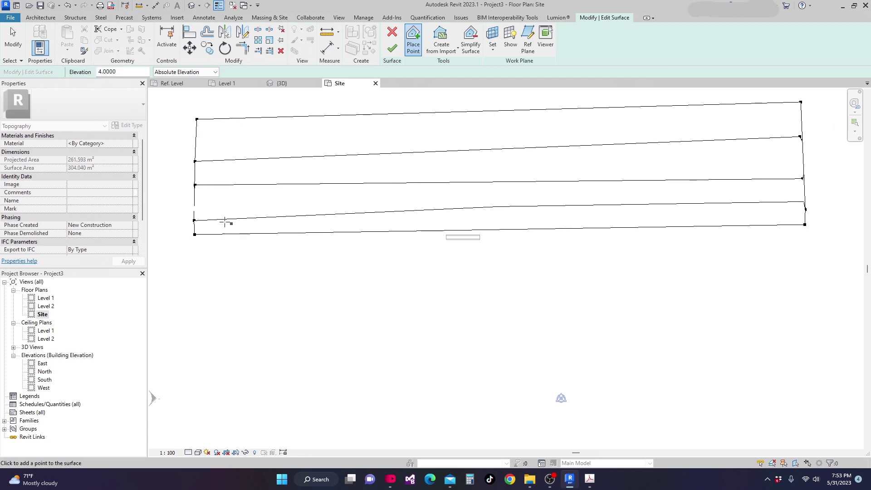
# Place a pair of surface points at elevation 5 just below the elevation 4 row
pyautogui.click(95, 72)
pyautogui.write('5')
pyautogui.click(195, 246)
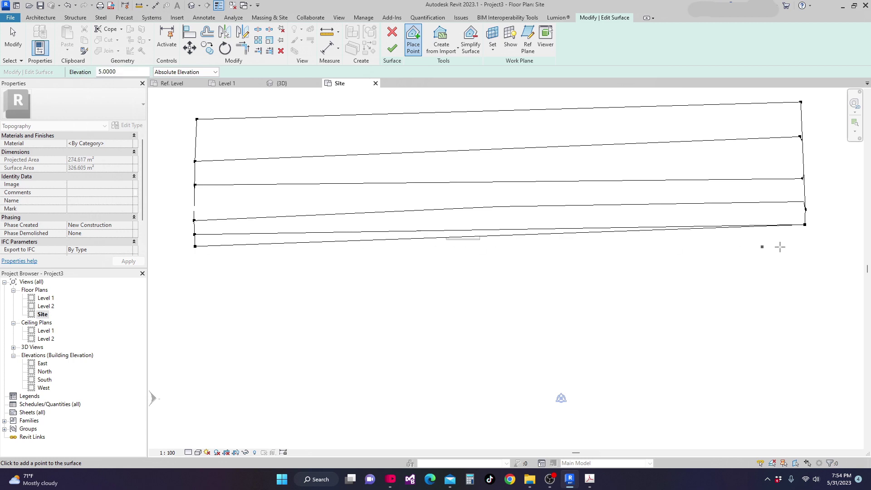
pyautogui.click(805, 235)
# Extend the terrain southward with four more points at elevation 5 forming a flat area, and finish the toposurface
pyautogui.scroll(-4, 789, 275)
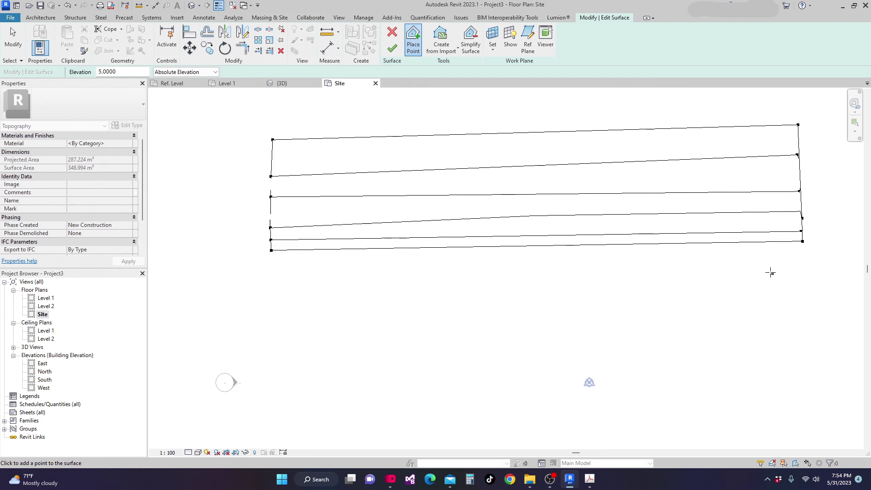
pyautogui.click(775, 296)
pyautogui.click(429, 317)
pyautogui.click(775, 341)
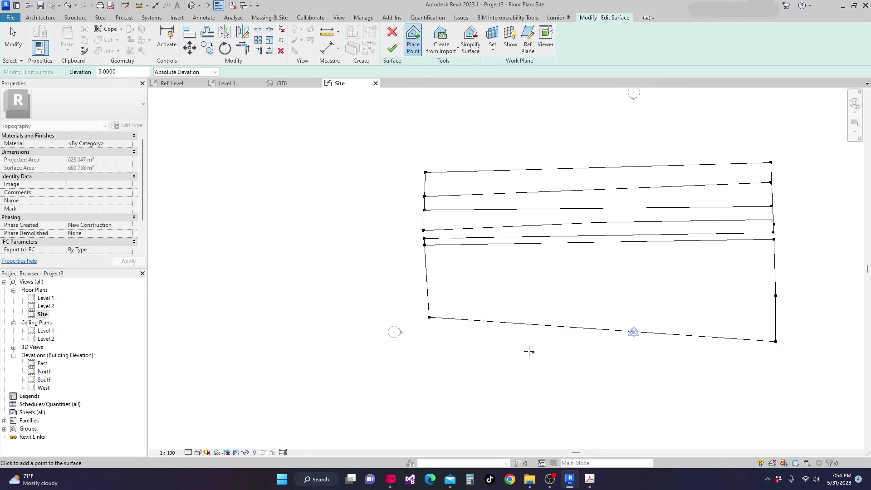
pyautogui.click(426, 339)
pyautogui.scroll(-1, 383, 307)
pyautogui.moveTo(383, 307); pyautogui.dragTo(372, 278, button='middle')
pyautogui.scroll(-1, 453, 303)
pyautogui.scroll(-2, 453, 303)
pyautogui.moveTo(535, 310); pyautogui.dragTo(548, 290, button='middle')
pyautogui.scroll(2, 516, 284)
pyautogui.scroll(1, 416, 282)
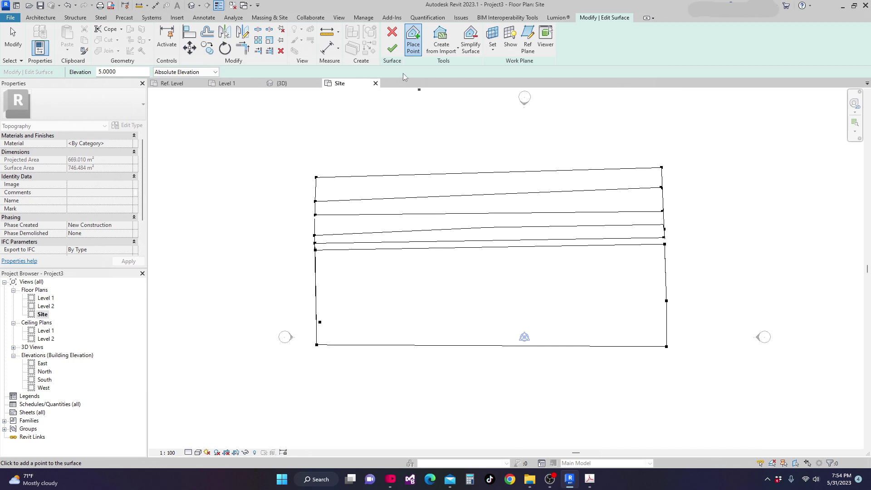
pyautogui.click(392, 48)
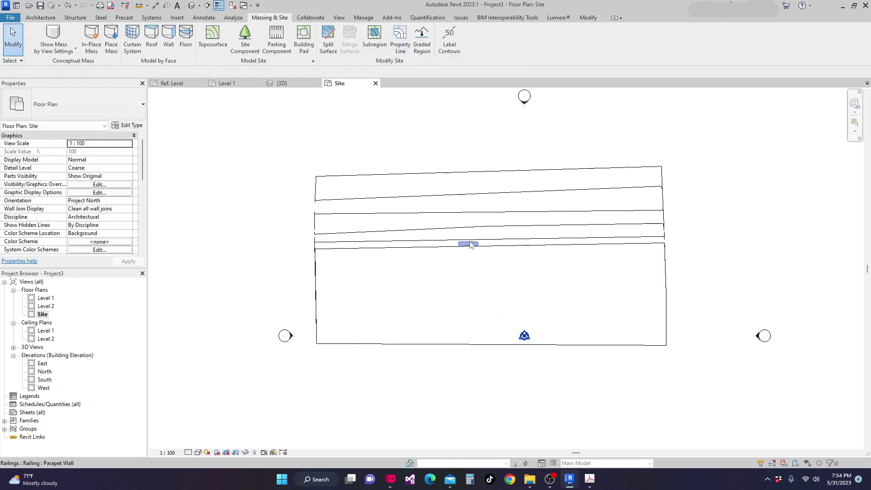
# Review the site plan's view range settings and accept them as they are
pyautogui.click(469, 244)
pyautogui.press('Escape')
pyautogui.scroll(-1, 447, 219)
pyautogui.moveTo(448, 219); pyautogui.dragTo(490, 262, button='middle')
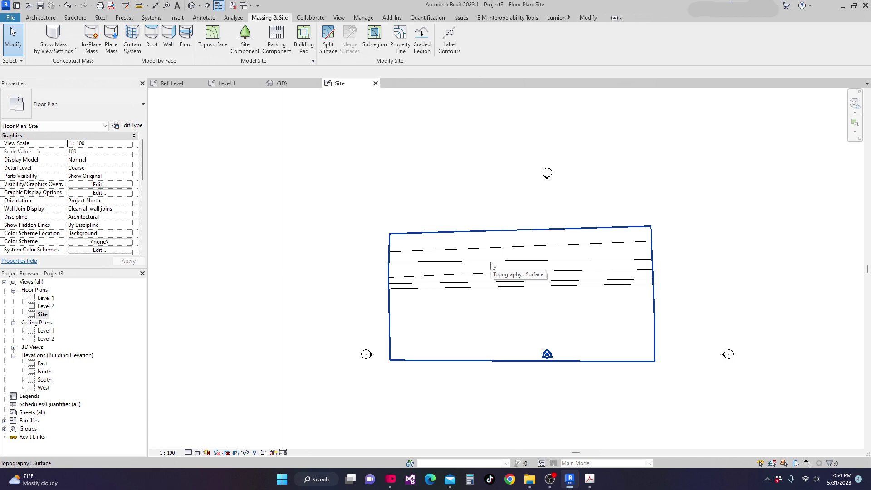
pyautogui.press('v')
pyautogui.press('r')
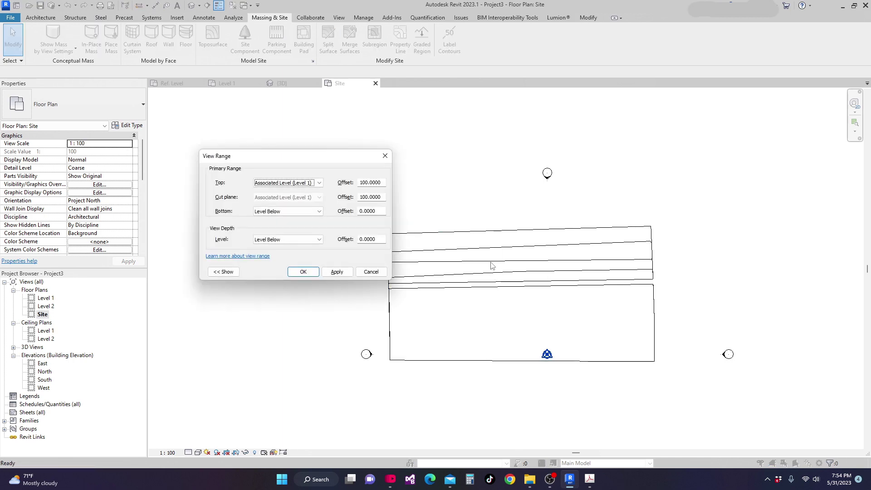
pyautogui.click(303, 271)
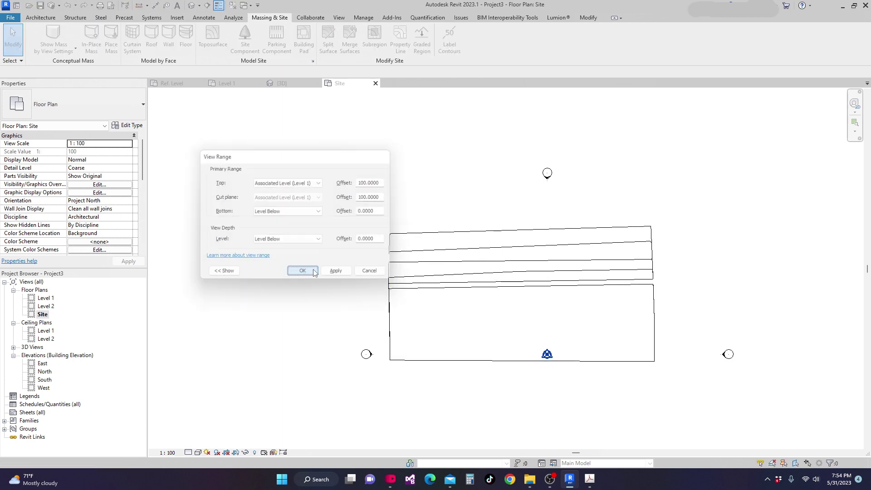
pyautogui.scroll(-3, 390, 263)
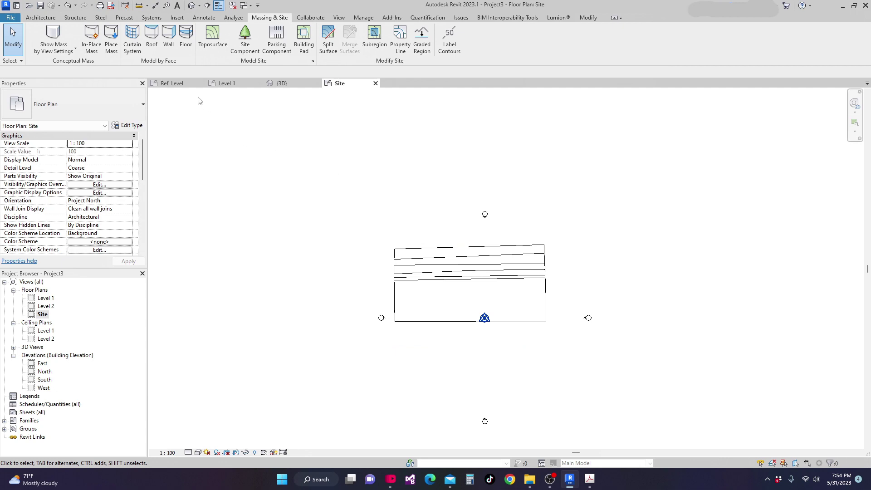
# Show the terrain in the 3D view with the Realistic visual style
pyautogui.click(281, 83)
pyautogui.scroll(4, 494, 272)
pyautogui.scroll(-3, 504, 308)
pyautogui.keyDown('shift'); pyautogui.moveTo(501, 351); pyautogui.dragTo(532, 274, button='middle'); pyautogui.keyUp('shift')
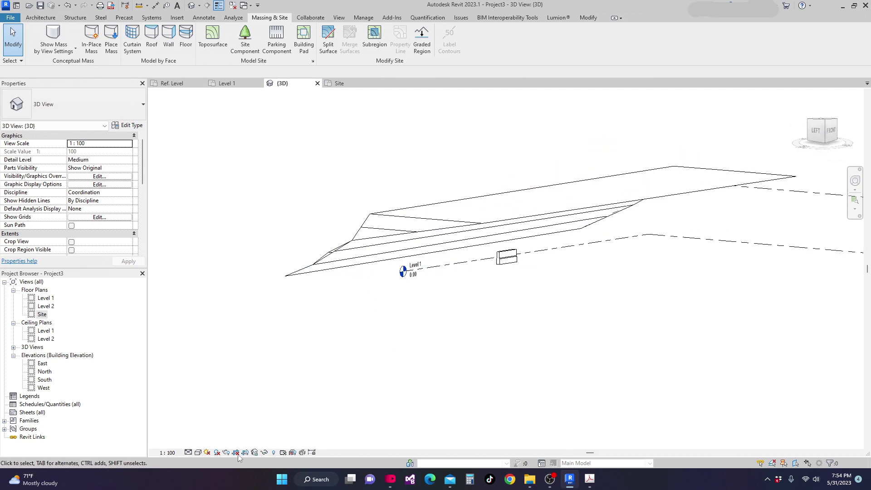
pyautogui.click(198, 452)
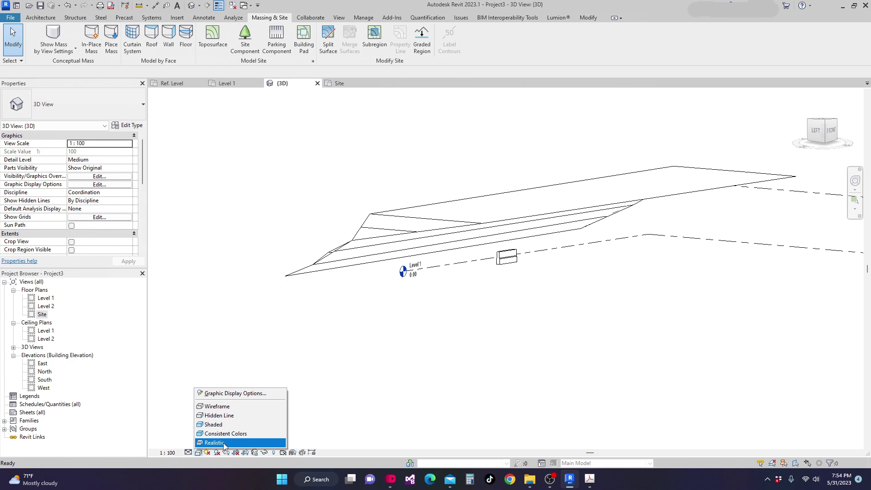
pyautogui.click(223, 443)
pyautogui.moveTo(380, 398); pyautogui.dragTo(368, 402, button='middle')
pyautogui.scroll(1, 431, 354)
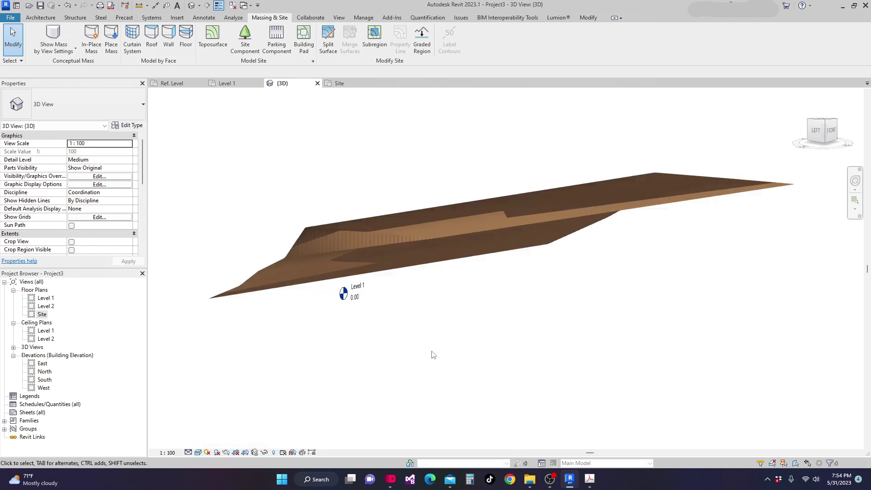
# Assign the toposurface as the new host of the Parapet Wall railing in the 3D view
pyautogui.moveTo(431, 353); pyautogui.dragTo(420, 371, button='middle')
pyautogui.scroll(-1, 418, 384)
pyautogui.keyDown('shift'); pyautogui.moveTo(452, 340); pyautogui.dragTo(451, 313, button='middle'); pyautogui.keyUp('shift')
pyautogui.scroll(4, 472, 340)
pyautogui.scroll(1, 471, 343)
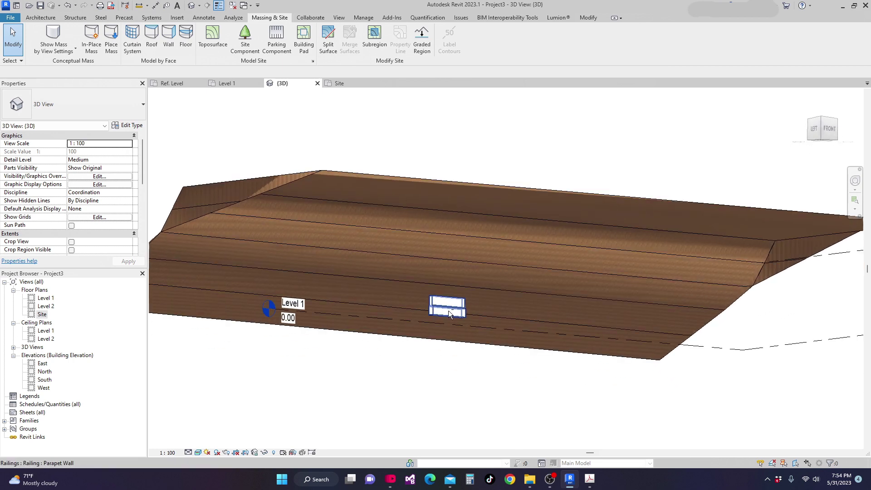
pyautogui.click(446, 312)
pyautogui.scroll(-2, 437, 324)
pyautogui.keyDown('shift'); pyautogui.moveTo(439, 351); pyautogui.dragTo(473, 404, button='middle'); pyautogui.keyUp('shift')
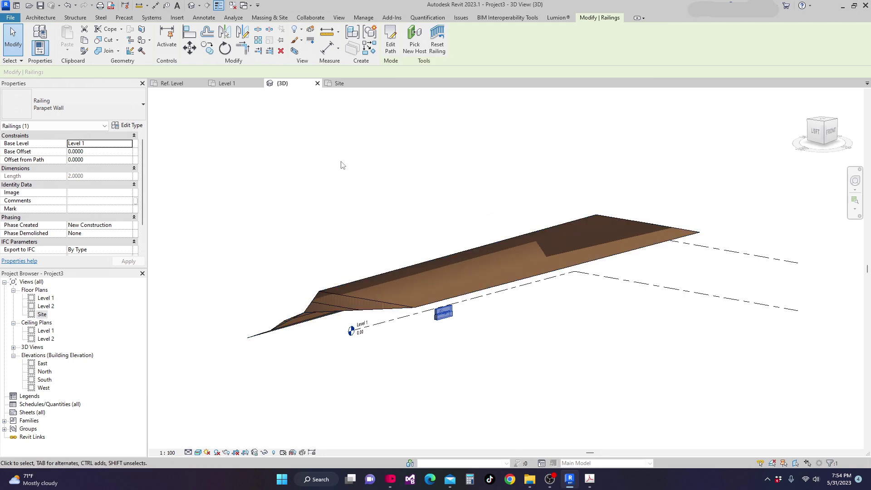
pyautogui.click(414, 43)
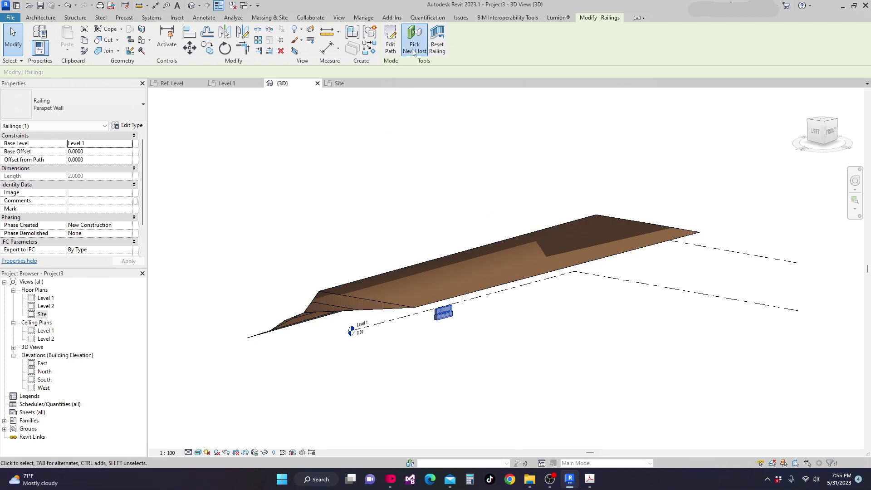
pyautogui.click(507, 277)
pyautogui.keyDown('shift'); pyautogui.moveTo(509, 277); pyautogui.dragTo(442, 423, button='middle'); pyautogui.keyUp('shift')
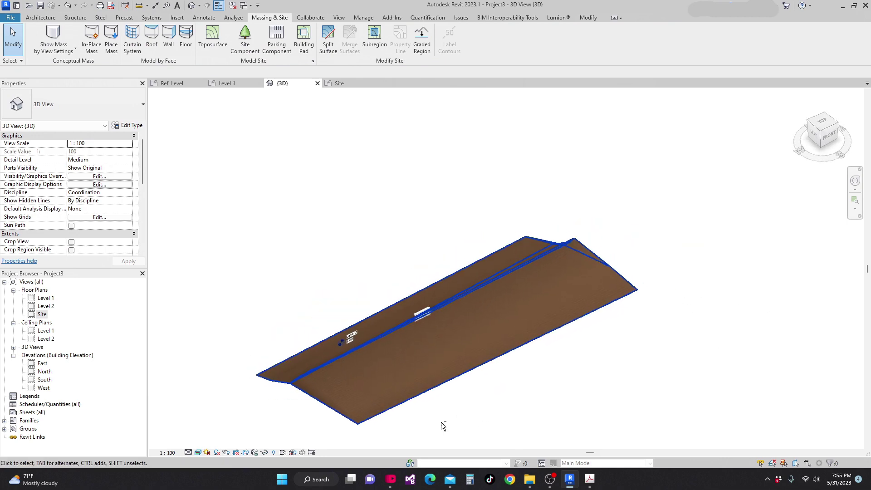
pyautogui.scroll(4, 440, 392)
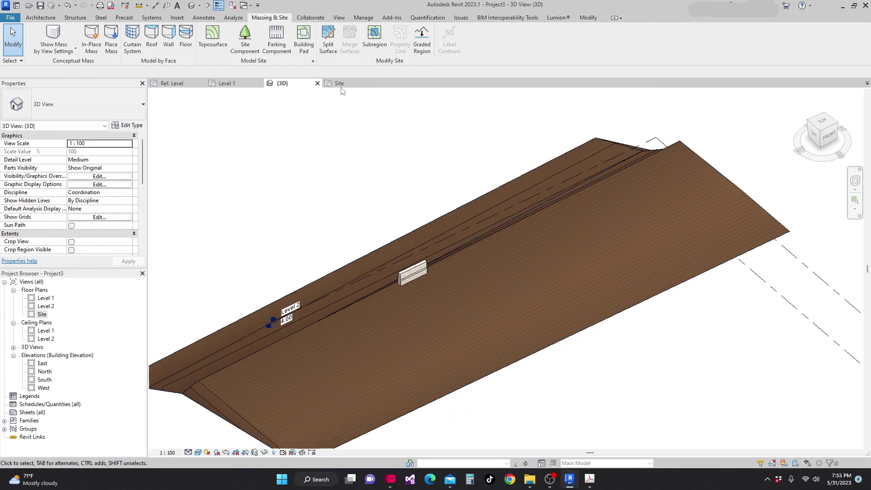
pyautogui.keyDown('shift'); pyautogui.moveTo(402, 206); pyautogui.dragTo(388, 273, button='middle'); pyautogui.keyUp('shift')
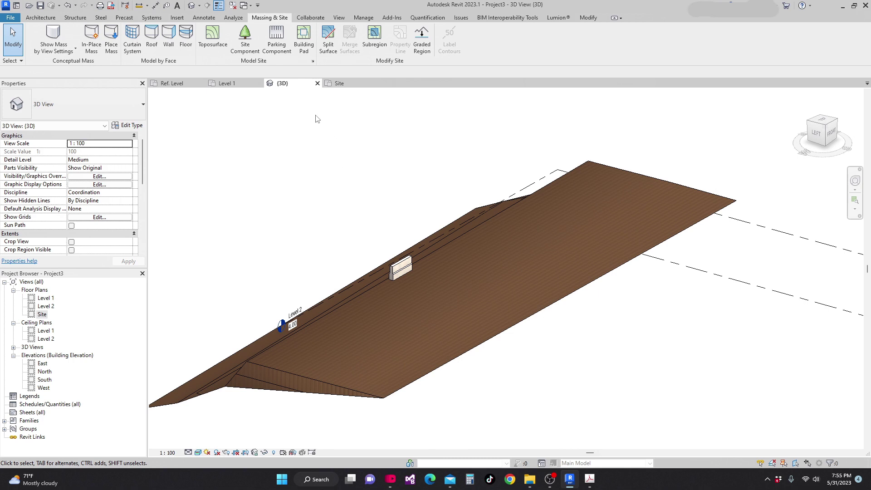
# In the site plan, create a linear array of the parapet railing running horizontally east, with about 2.14 m between members
pyautogui.click(340, 83)
pyautogui.scroll(5, 466, 292)
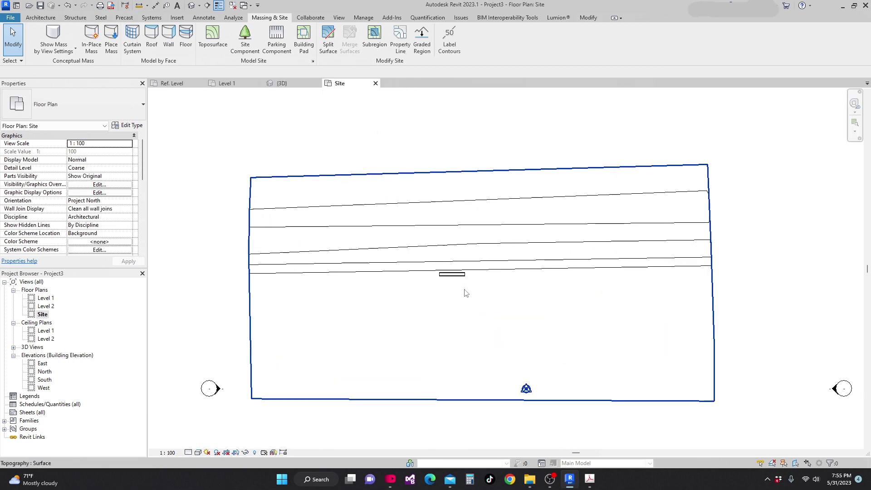
pyautogui.click(443, 254)
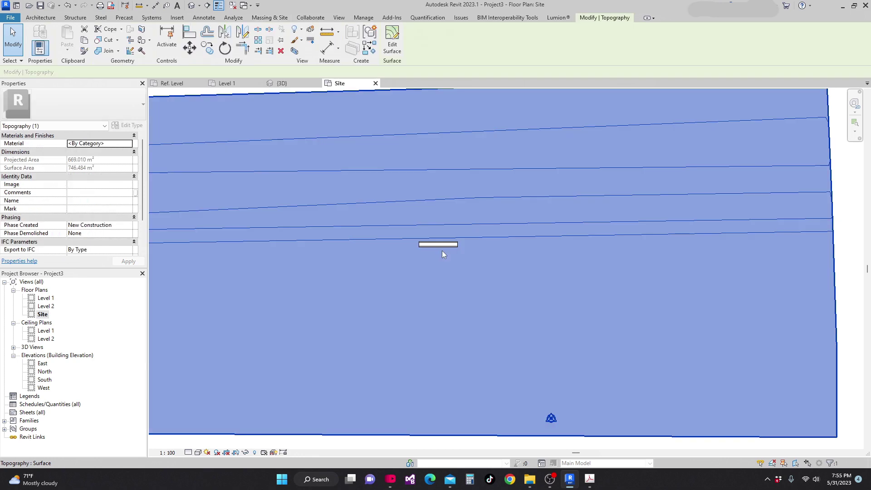
pyautogui.press('Escape')
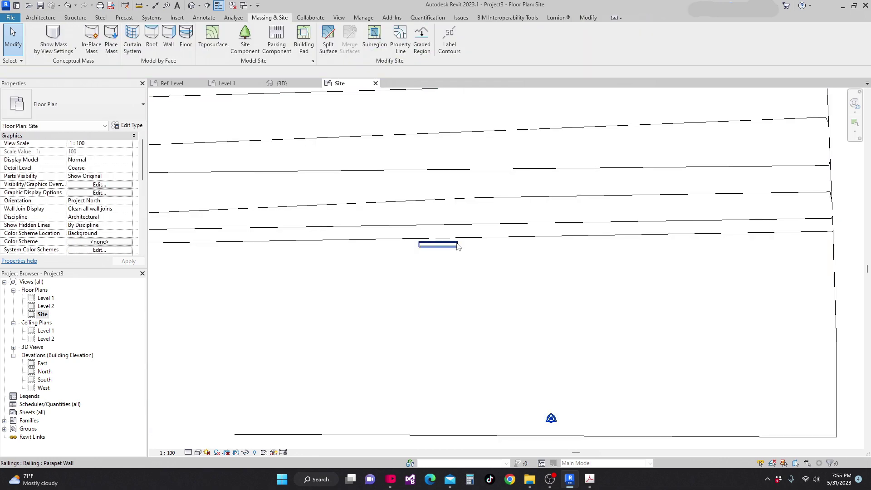
pyautogui.click(449, 245)
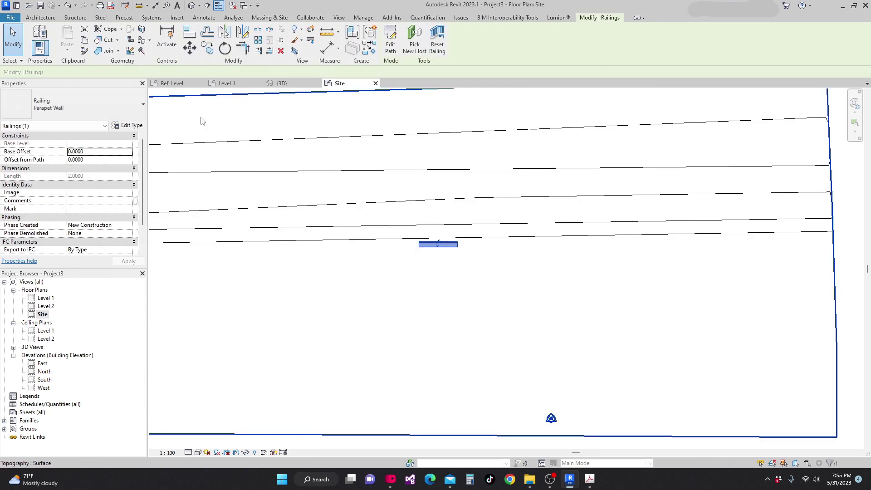
pyautogui.click(258, 40)
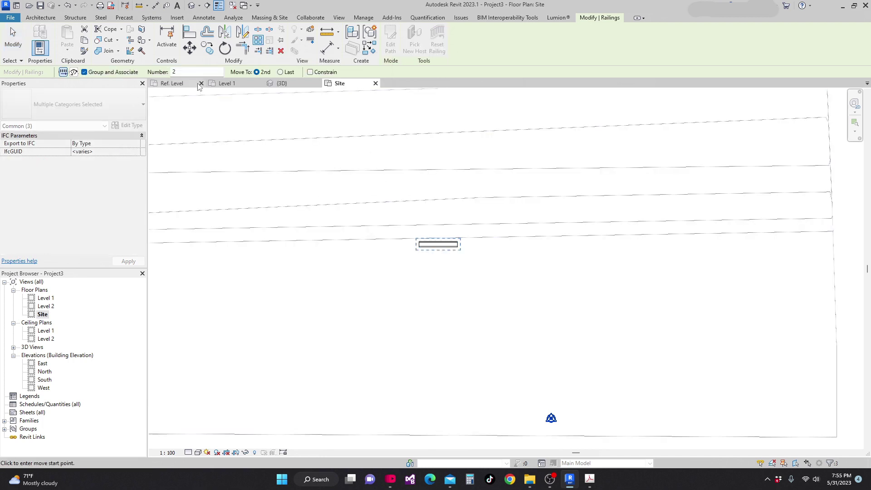
pyautogui.scroll(2, 418, 247)
pyautogui.scroll(2, 417, 247)
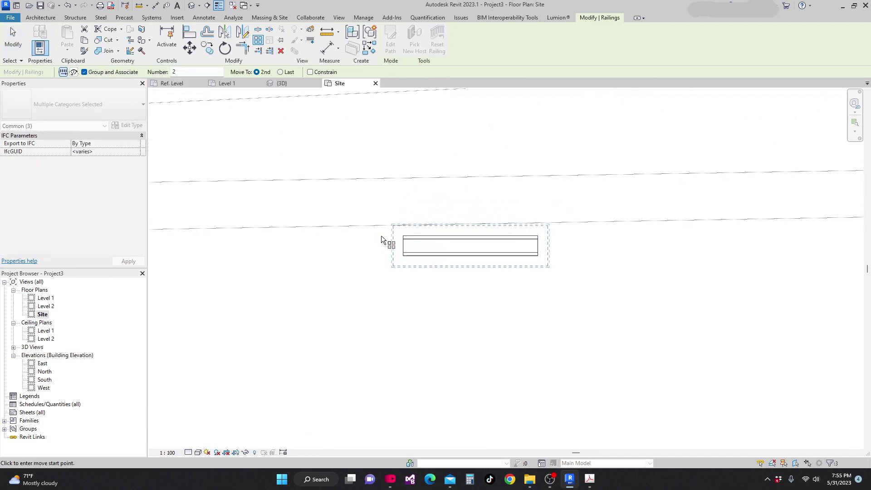
pyautogui.click(403, 237)
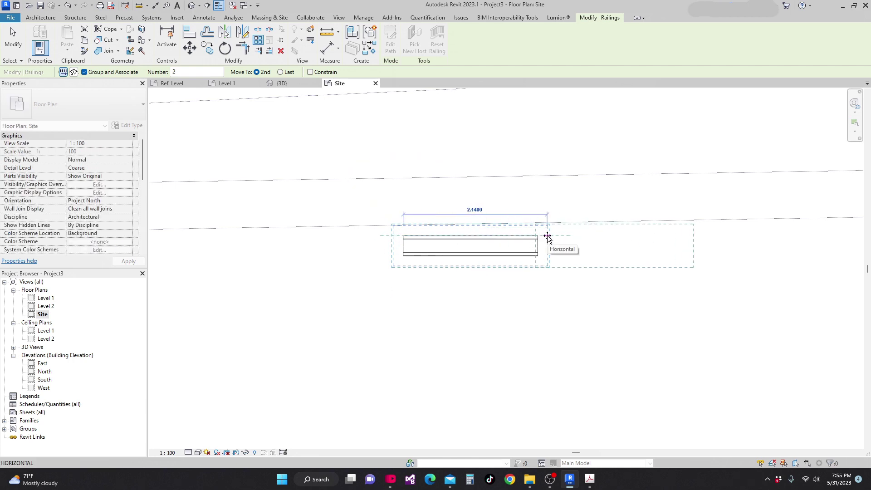
pyautogui.click(547, 236)
# Set the railing array's count to 10 and check the row of barriers on the terrain in 3D
pyautogui.moveTo(382, 247); pyautogui.dragTo(239, 259, button='middle')
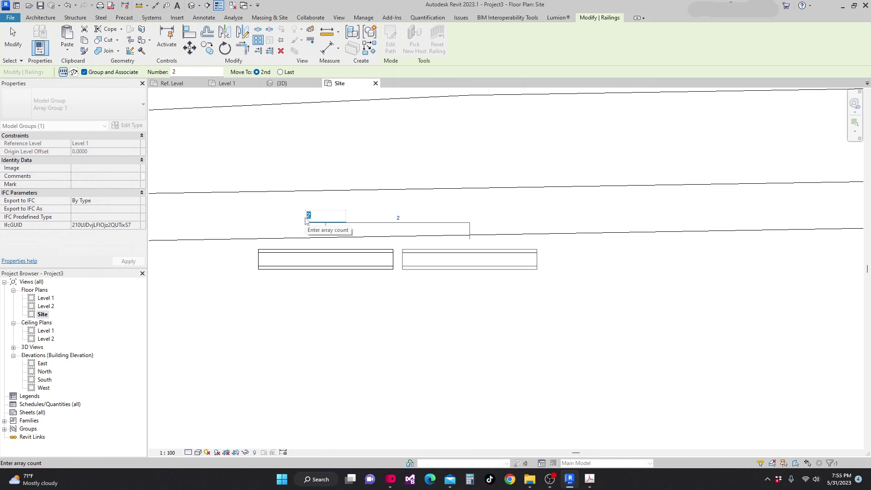
pyautogui.write('10')
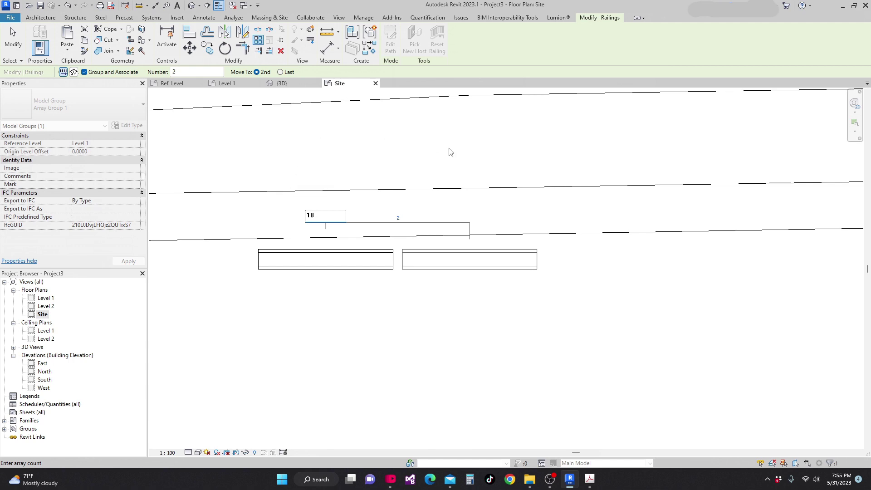
pyautogui.press('Return')
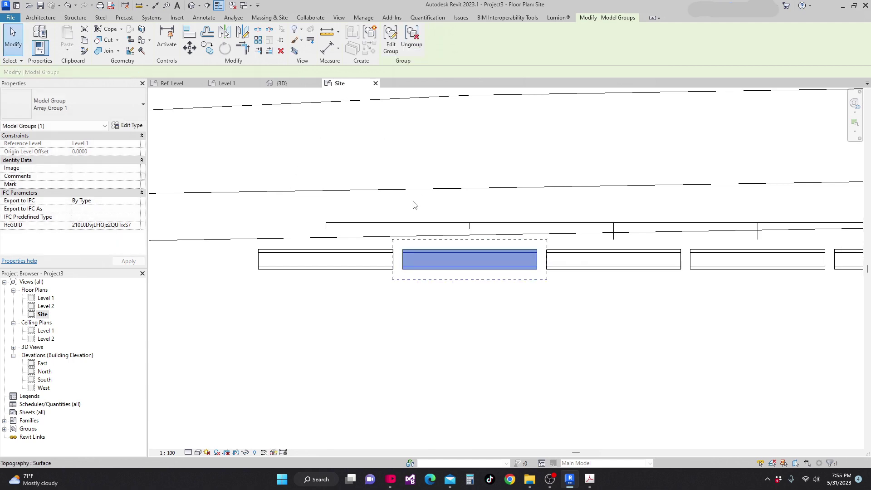
pyautogui.scroll(-5, 413, 205)
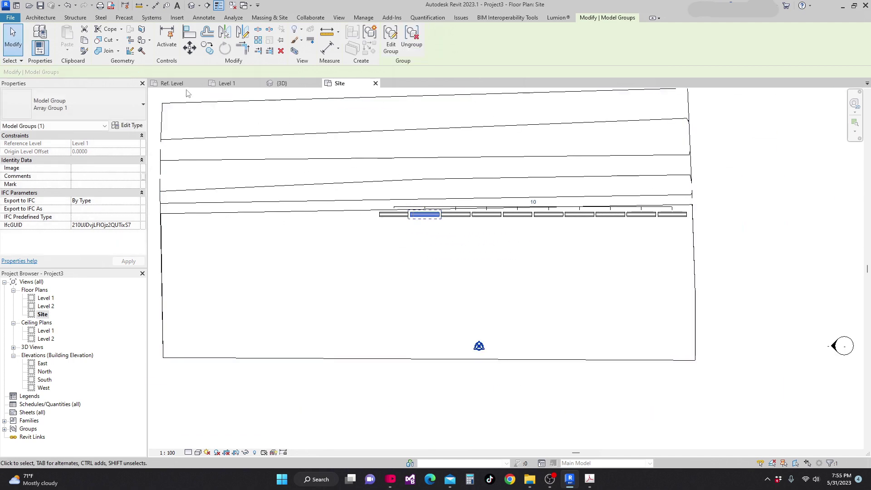
pyautogui.click(283, 83)
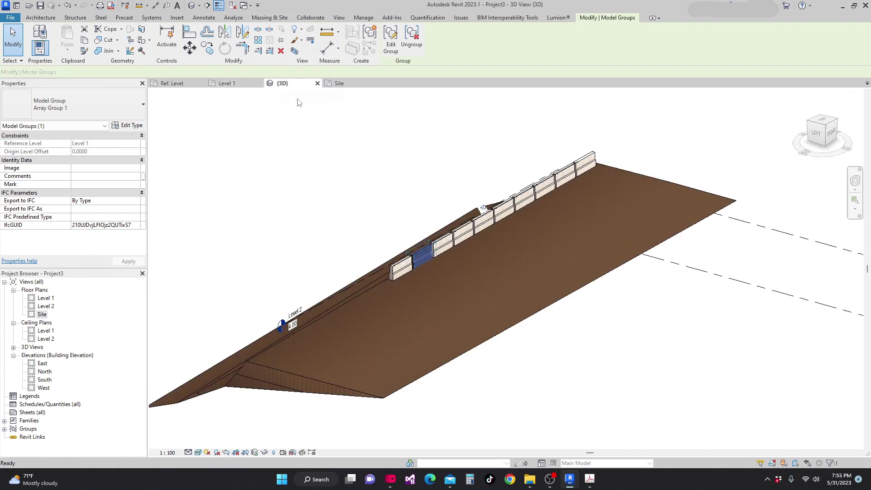
pyautogui.moveTo(448, 204); pyautogui.dragTo(443, 215, button='middle')
pyautogui.click(796, 288)
pyautogui.scroll(-1, 709, 294)
pyautogui.moveTo(708, 297); pyautogui.dragTo(657, 396, button='middle')
pyautogui.scroll(1, 564, 356)
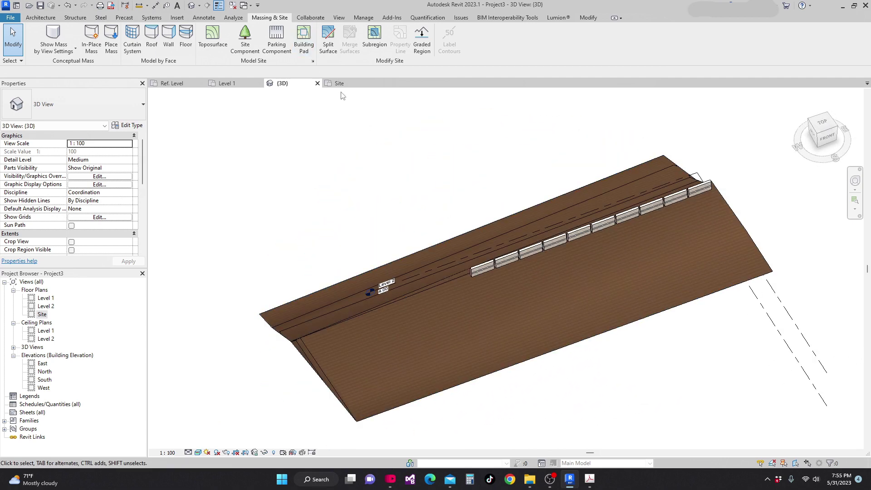
# In the site plan, nudge the westernmost barrier group of the array west to widen the spacing between the barriers
pyautogui.click(339, 83)
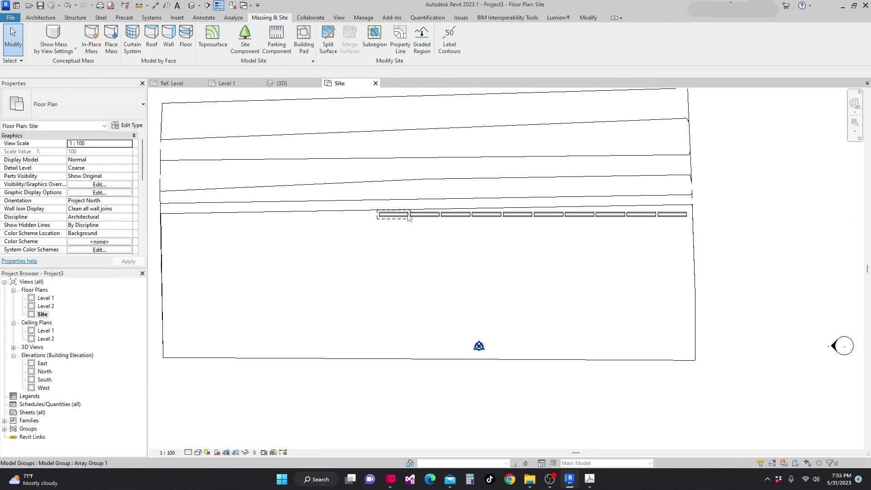
pyautogui.click(396, 214)
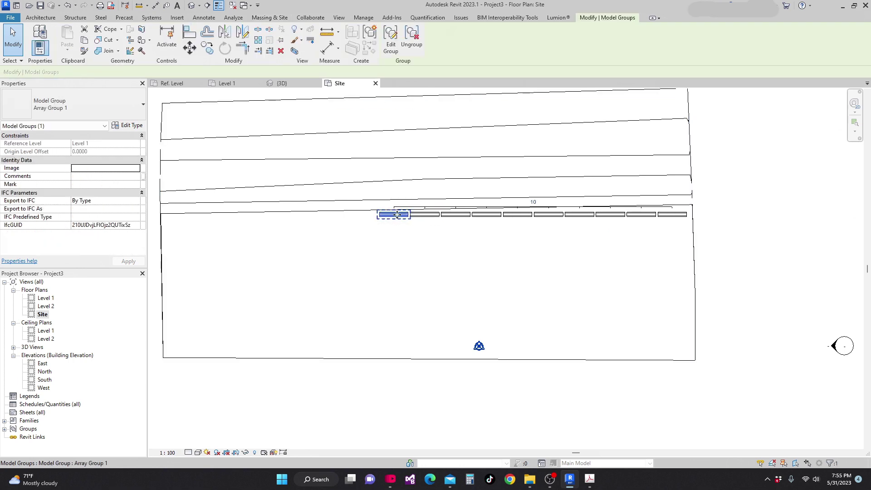
pyautogui.press('Left')
pyautogui.press('Left')
pyautogui.press('Left')
pyautogui.press('Left')
pyautogui.press('Left')
pyautogui.press('Left')
pyautogui.press('Left')
pyautogui.press('Left')
pyautogui.press('Left')
pyautogui.press('Left')
pyautogui.press('Left')
pyautogui.press('Left')
pyautogui.press('Left')
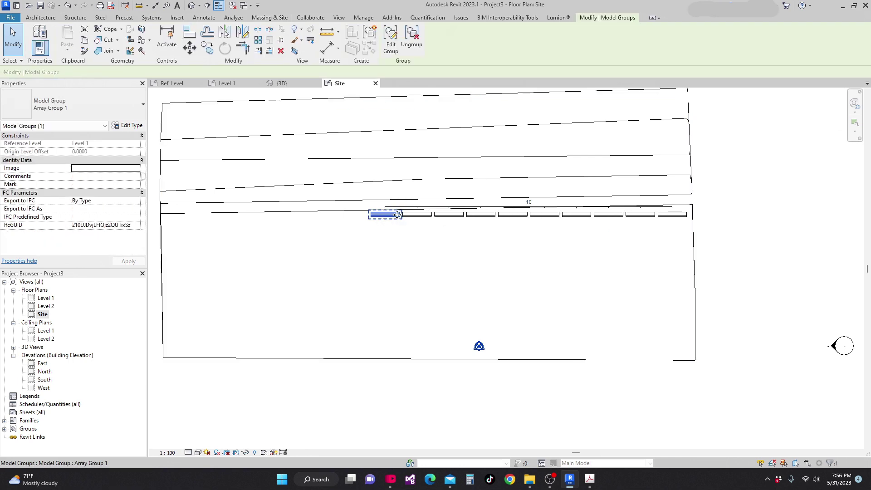
pyautogui.press('Left')
pyautogui.press('Left')
pyautogui.press('Left')
pyautogui.press('Left')
pyautogui.press('Left')
pyautogui.press('Left')
pyautogui.press('Left')
pyautogui.press('Left')
pyautogui.press('Left')
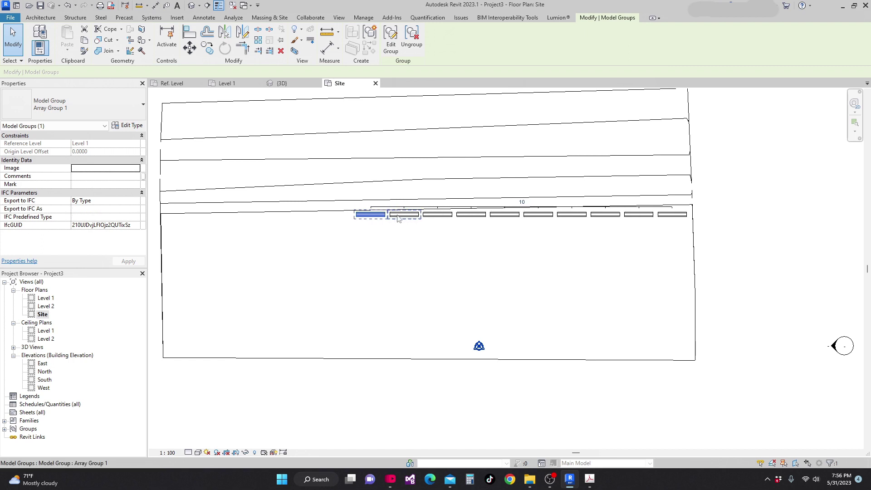
pyautogui.press('Left')
pyautogui.press('Left')
pyautogui.press('Left')
pyautogui.press('Left')
pyautogui.press('Left')
pyautogui.press('Left')
pyautogui.press('Left')
pyautogui.press('Left')
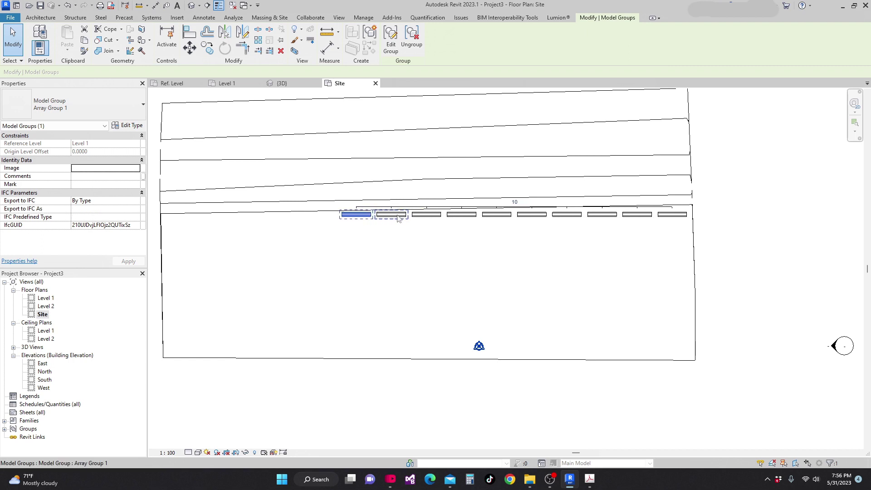
pyautogui.press('Left')
pyautogui.press('Left')
pyautogui.press('Left')
pyautogui.press('Left')
pyautogui.press('Left')
pyautogui.press('Left')
pyautogui.press('Left')
pyautogui.press('Left')
pyautogui.press('Left')
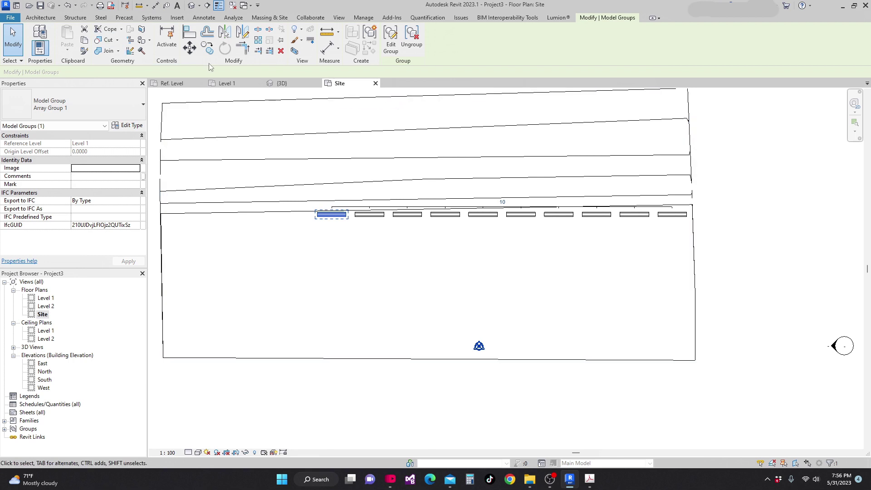
# Move the westernmost barrier group of the array about 10.5 m west to the terrain's western edge
pyautogui.click(189, 48)
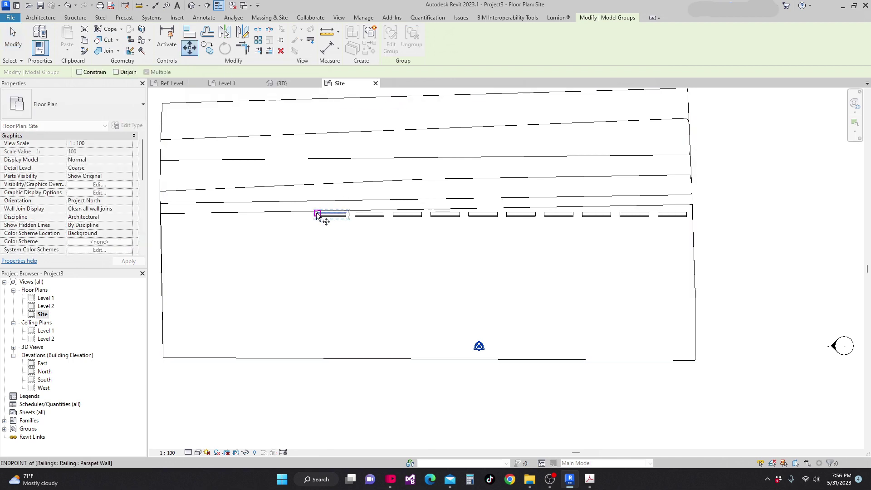
pyautogui.scroll(2, 326, 210)
pyautogui.click(317, 216)
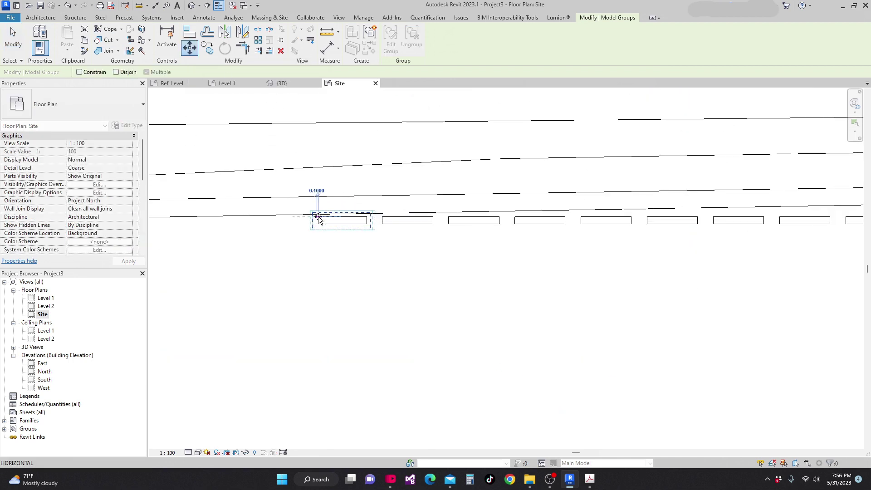
pyautogui.scroll(-2, 435, 243)
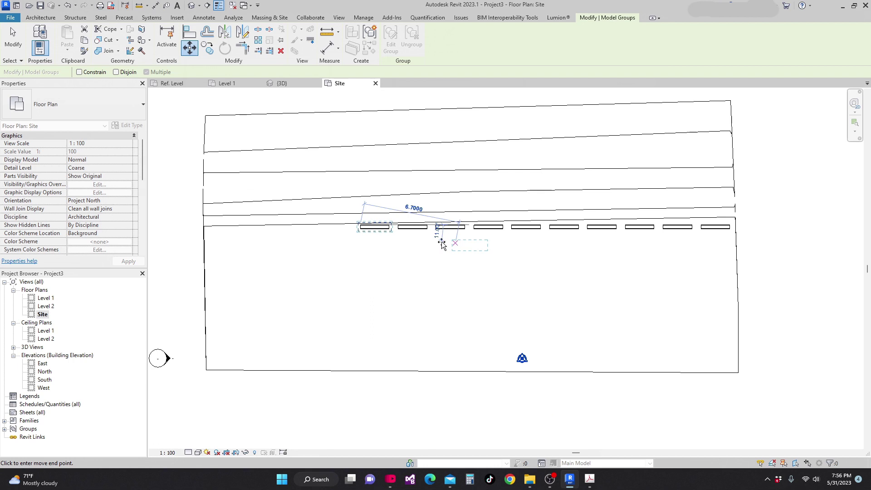
pyautogui.click(212, 227)
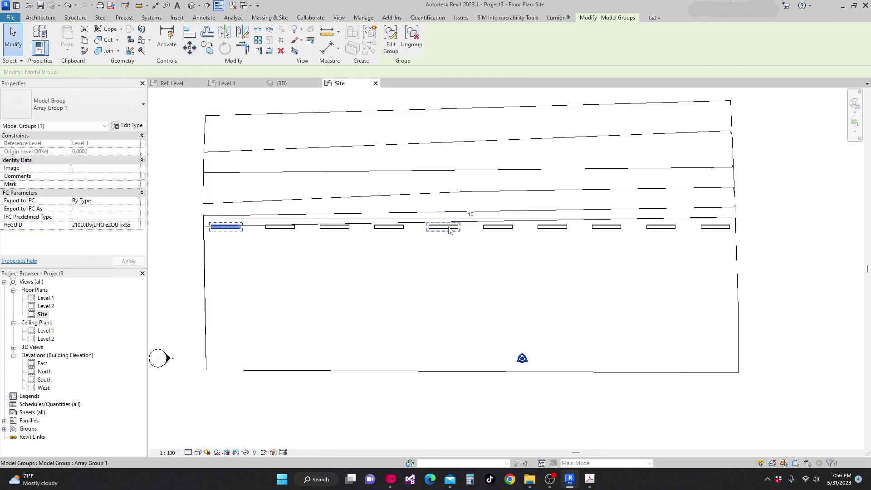
pyautogui.click(253, 243)
pyautogui.click(239, 228)
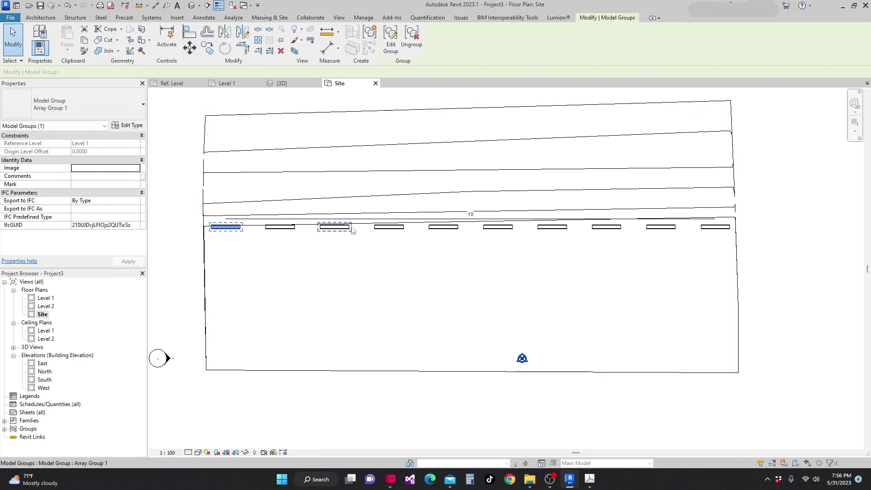
# Try an array count of 11 for the barriers and set it back to 10
pyautogui.click(469, 213)
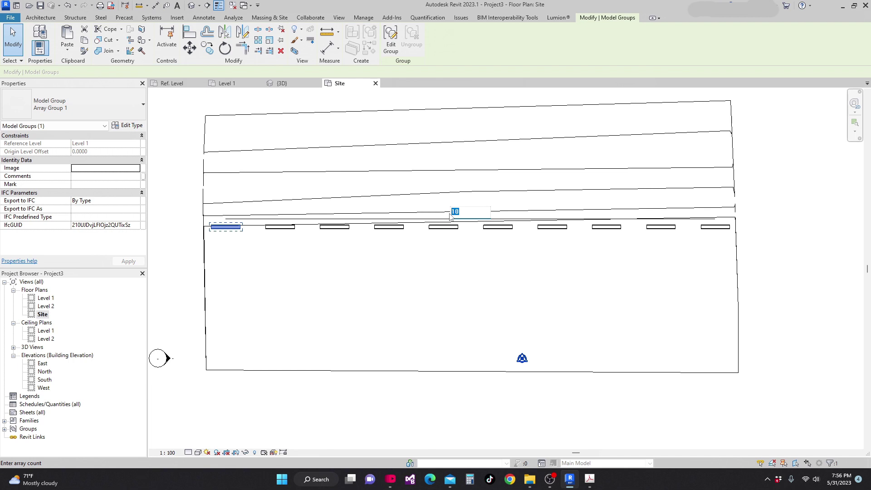
pyautogui.write('11')
pyautogui.press('Return')
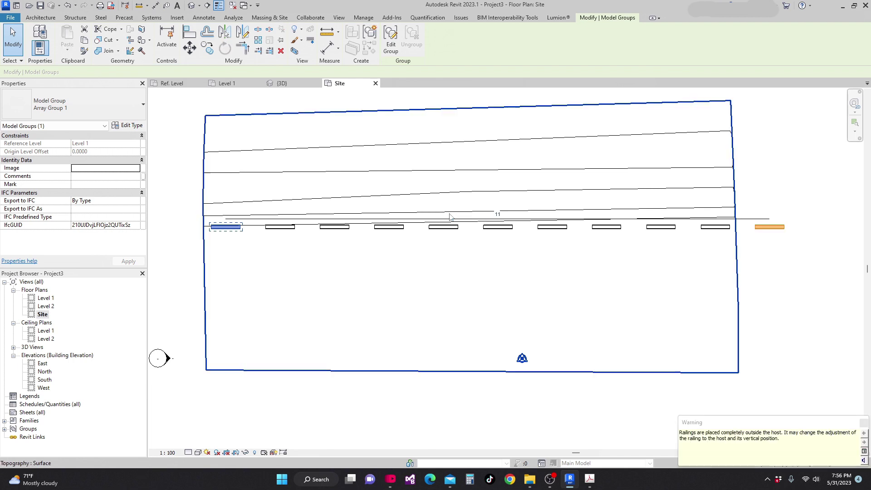
pyautogui.scroll(-1, 651, 260)
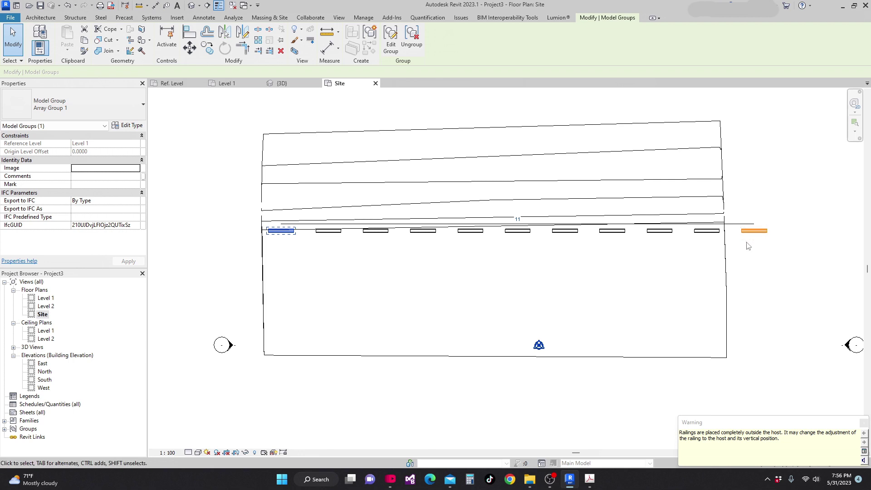
pyautogui.click(524, 218)
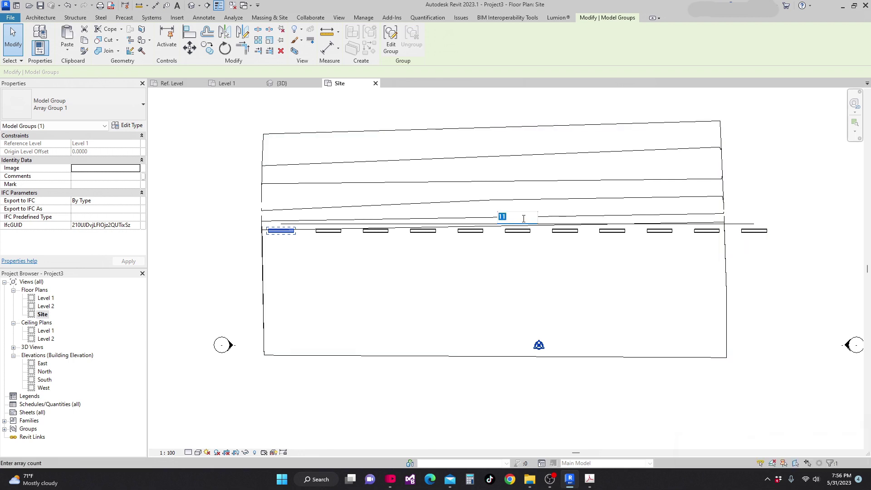
pyautogui.press('Return')
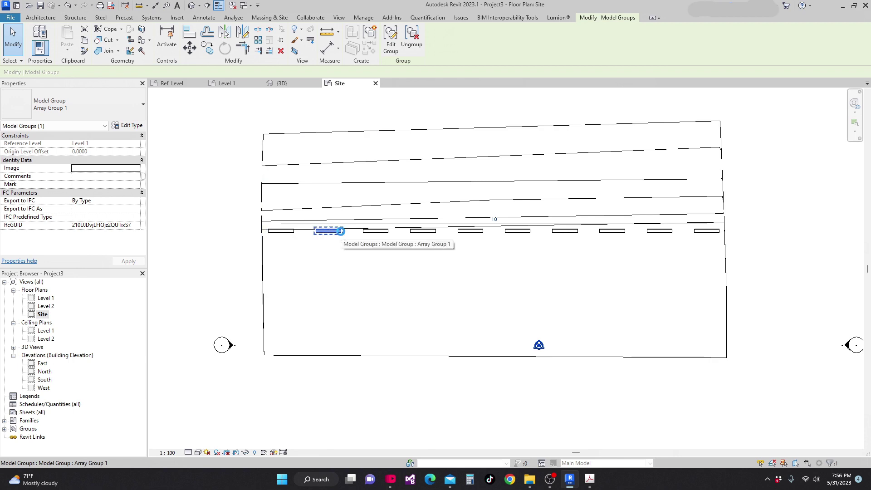
# Nudge the second barrier group west to close up the gaps between all barriers in the array
pyautogui.press('Left')
pyautogui.press('Left')
pyautogui.press('Left')
pyautogui.press('Left')
pyautogui.press('Left')
pyautogui.press('Left')
pyautogui.press('Left')
pyautogui.press('Left')
pyautogui.press('Left')
pyautogui.press('Left')
pyautogui.press('Left')
pyautogui.press('Left')
pyautogui.press('Left')
pyautogui.press('Left')
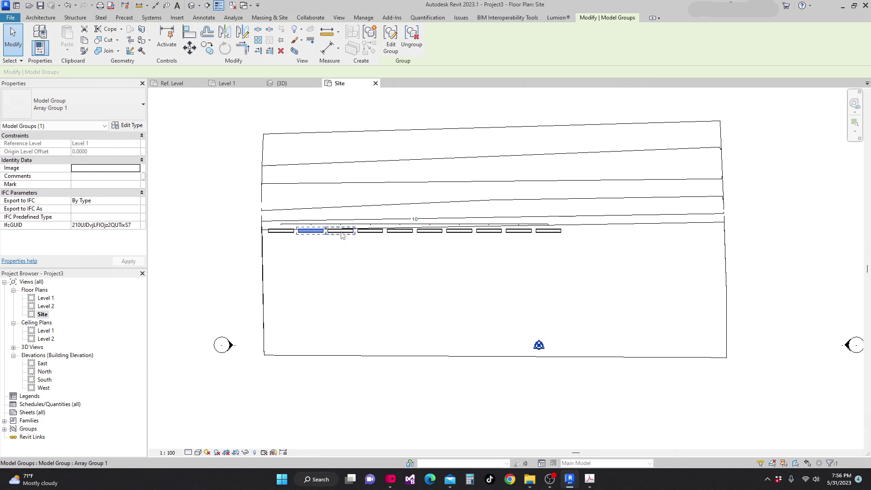
pyautogui.press('Left')
pyautogui.press('Left')
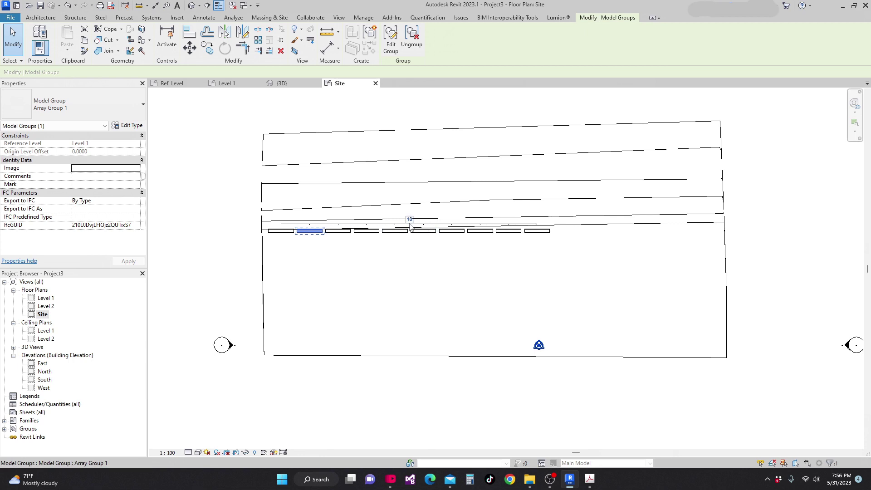
# Raise the array count to 15 and finally to 16, and check the full barrier row on the terrain in 3D
pyautogui.click(409, 219)
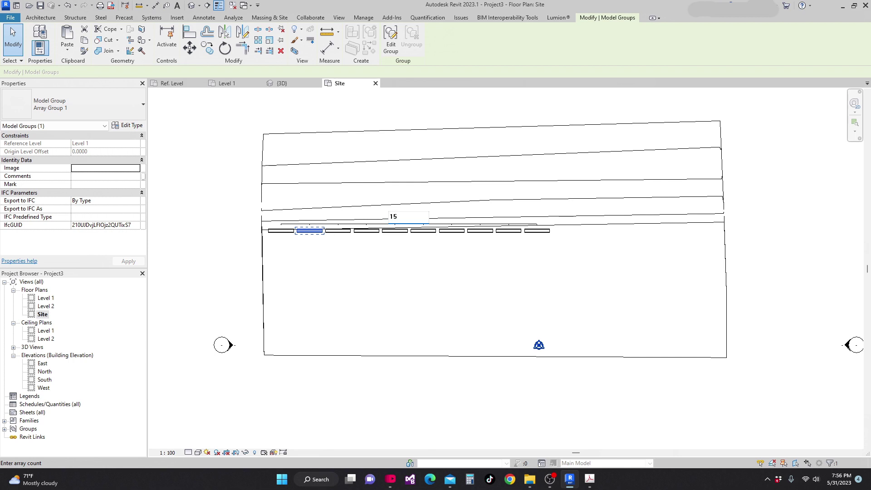
pyautogui.press('Return')
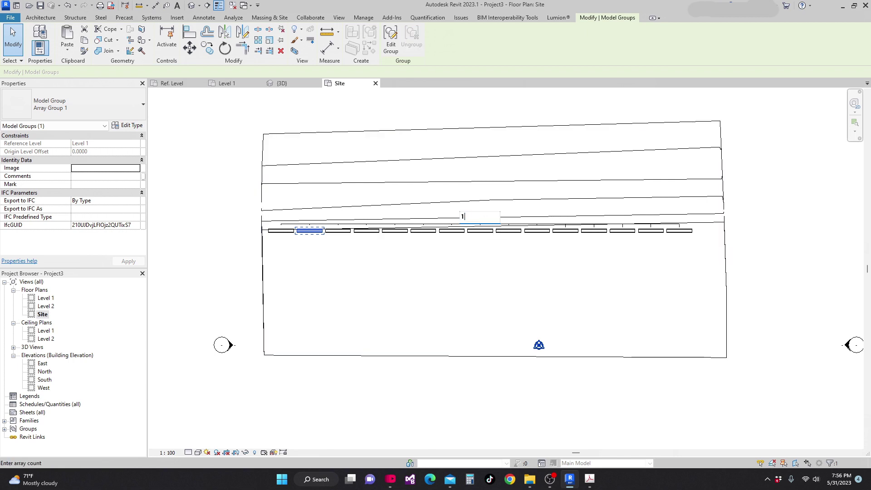
pyautogui.press('Return')
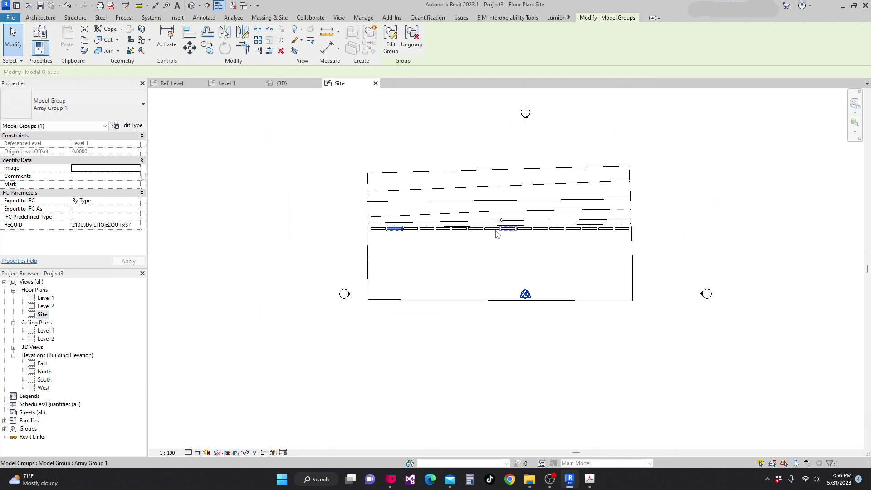
pyautogui.press('Escape')
pyautogui.click(292, 85)
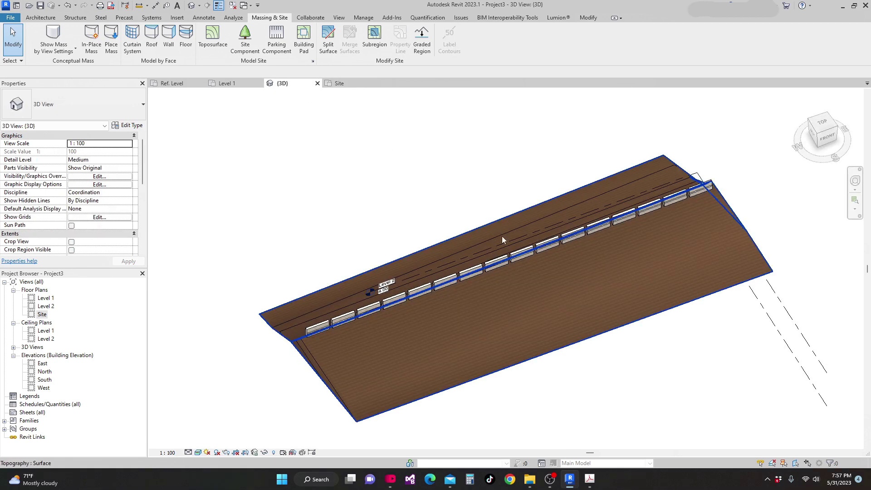
pyautogui.keyDown('shift'); pyautogui.moveTo(496, 252); pyautogui.dragTo(571, 313, button='middle'); pyautogui.keyUp('shift')
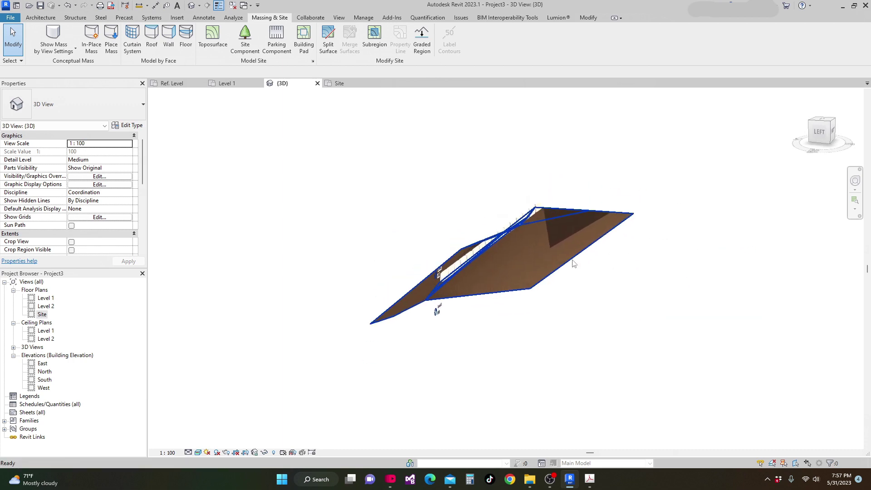
pyautogui.keyDown('shift'); pyautogui.moveTo(563, 284); pyautogui.dragTo(502, 296, button='middle'); pyautogui.keyUp('shift')
pyautogui.scroll(5, 426, 281)
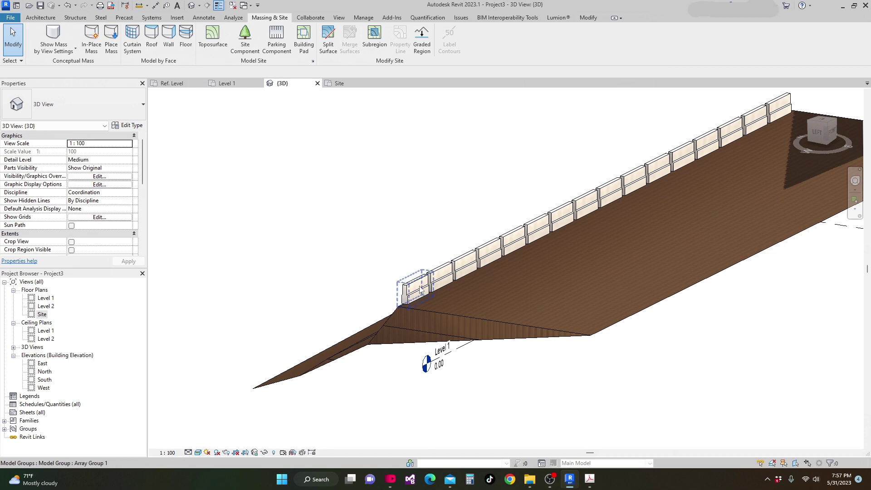
pyautogui.scroll(-3, 422, 304)
pyautogui.keyDown('shift'); pyautogui.moveTo(424, 322); pyautogui.dragTo(548, 335, button='middle'); pyautogui.keyUp('shift')
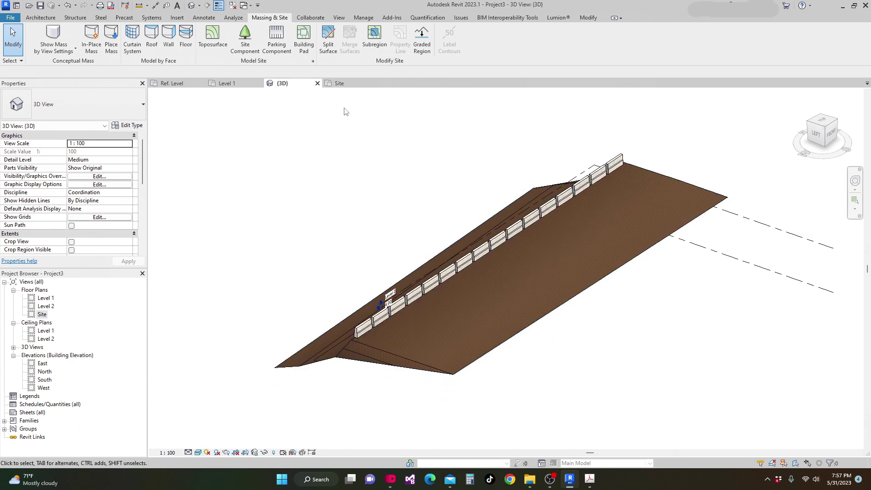
# In the site plan, edit the toposurface and place three points at absolute elevation 6 near the middle of the barrier row
pyautogui.click(345, 85)
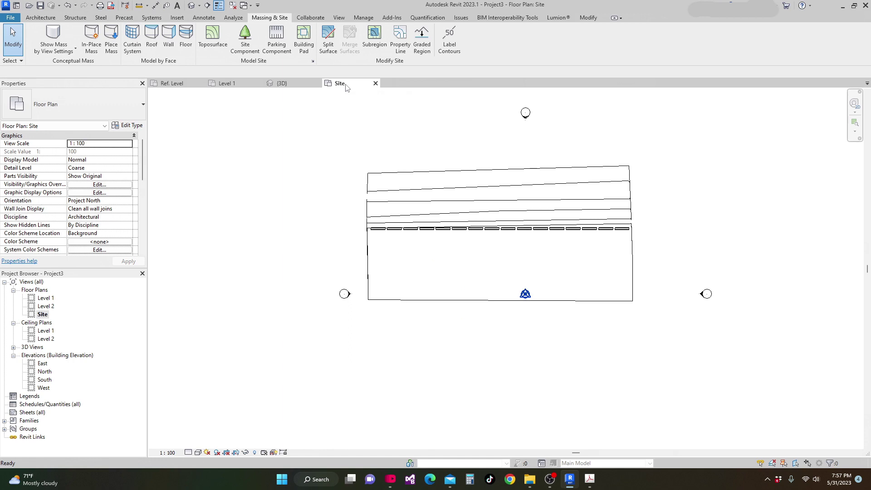
pyautogui.scroll(1, 562, 280)
pyautogui.click(437, 312)
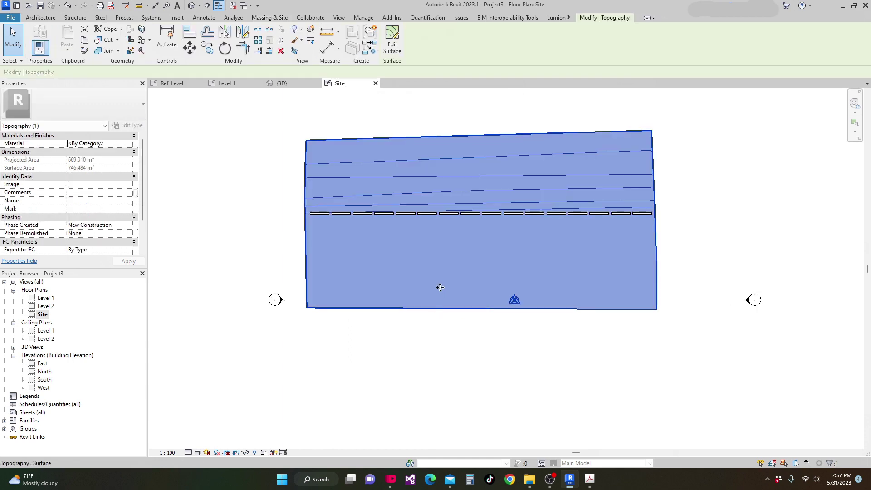
pyautogui.click(392, 47)
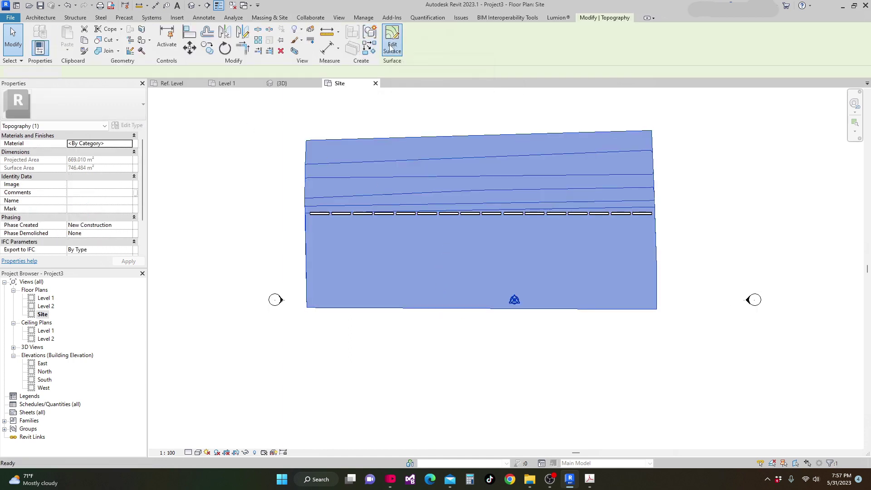
pyautogui.scroll(1, 482, 186)
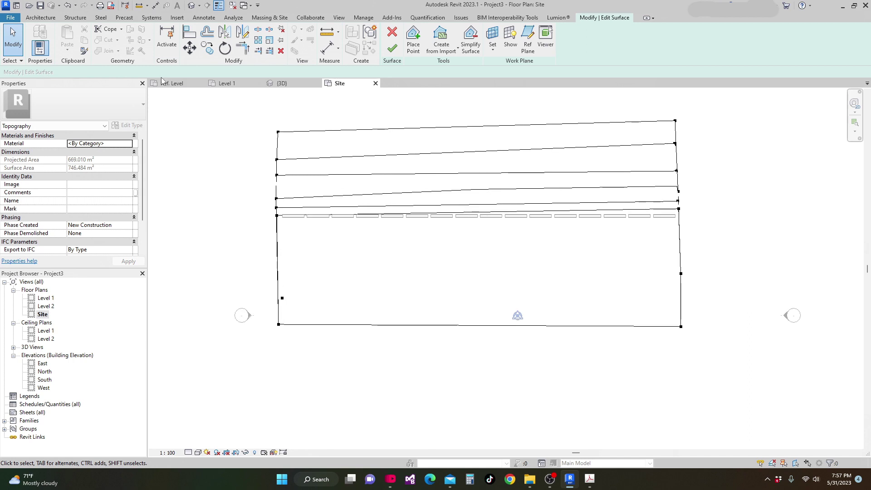
pyautogui.click(413, 40)
pyautogui.doubleClick(128, 71)
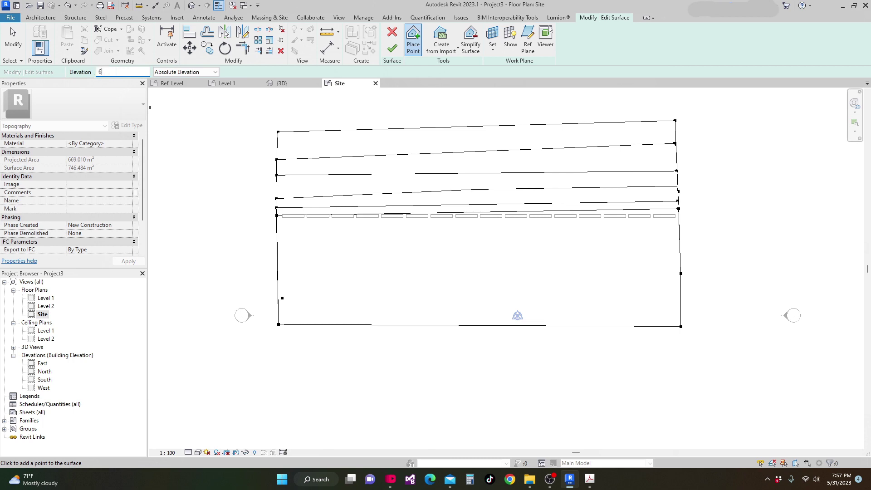
pyautogui.scroll(6, 483, 222)
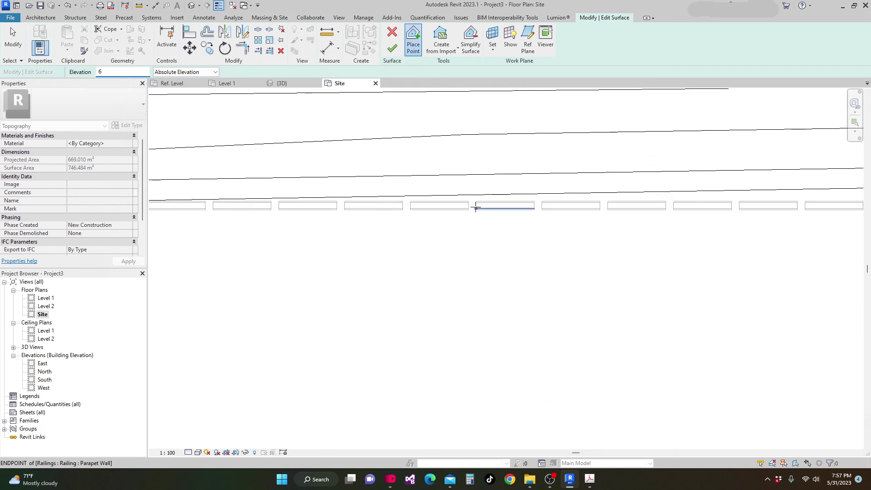
pyautogui.click(472, 202)
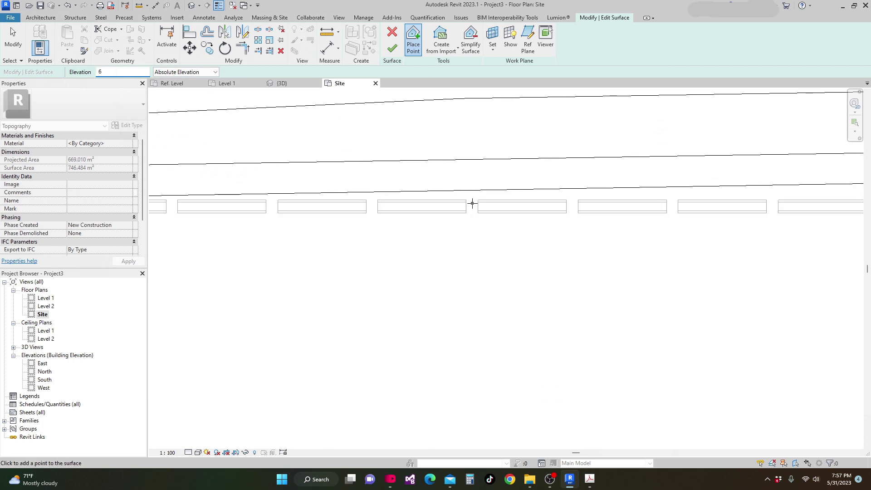
pyautogui.click(574, 209)
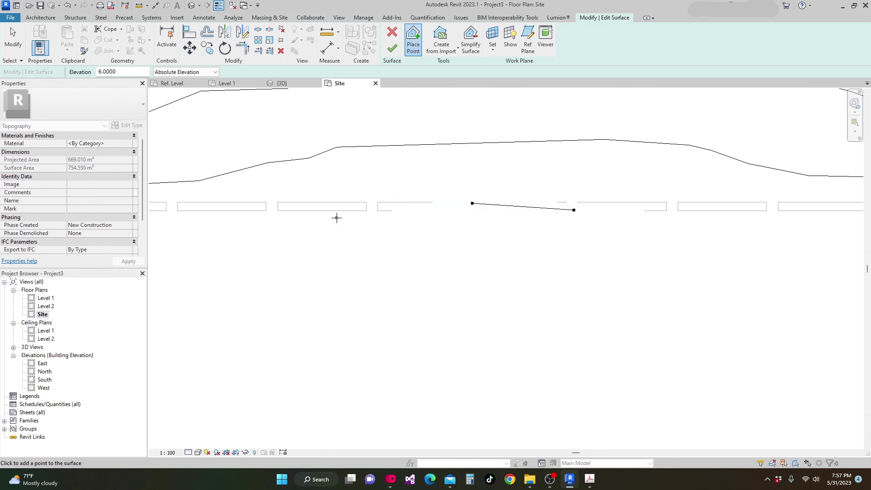
pyautogui.click(366, 213)
# Add two more elevation 6 points farther west by the barrier row, finish the surface edit, and inspect how the barriers follow the terrain in 3D
pyautogui.scroll(-1, 376, 247)
pyautogui.moveTo(428, 249); pyautogui.dragTo(584, 264, button='middle')
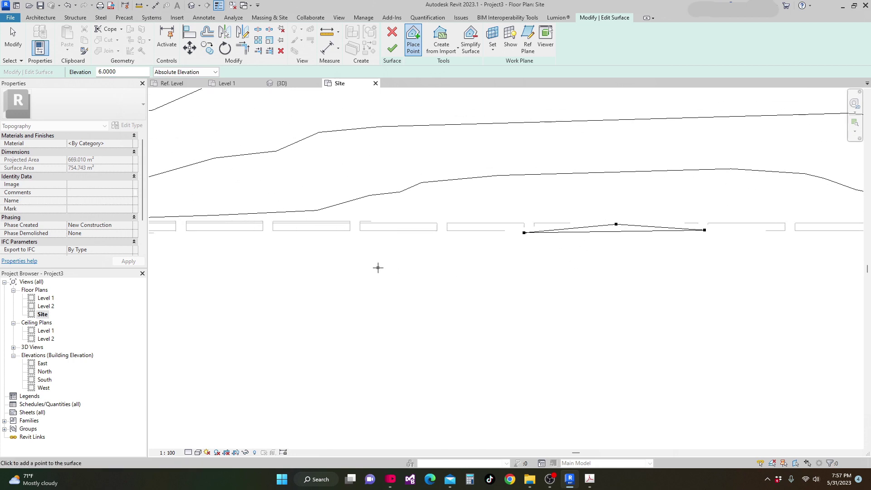
pyautogui.click(405, 216)
pyautogui.scroll(-1, 454, 250)
pyautogui.click(342, 234)
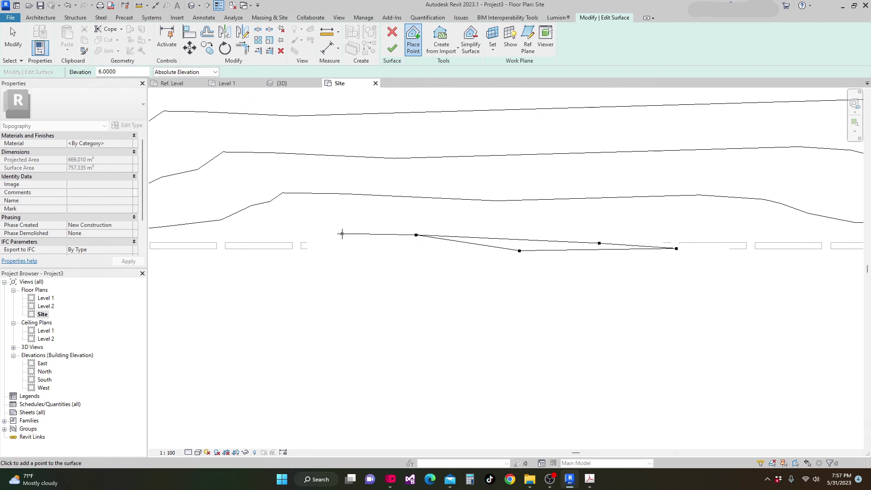
pyautogui.click(391, 48)
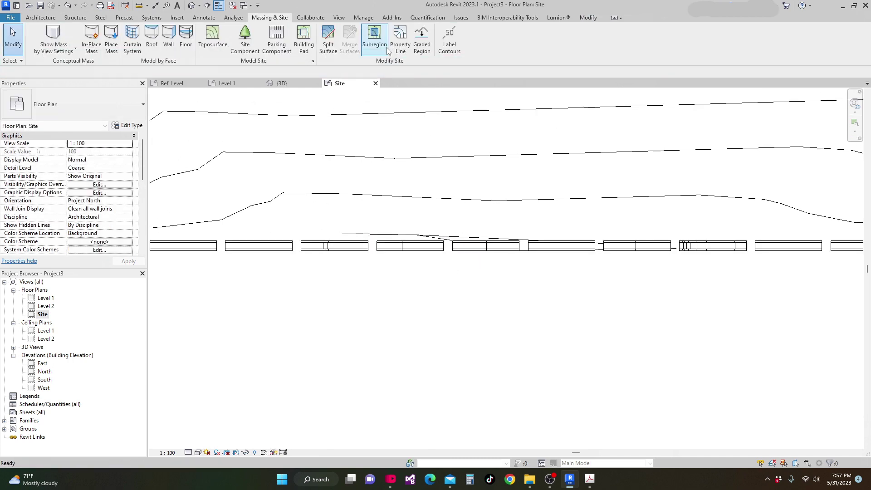
pyautogui.click(282, 83)
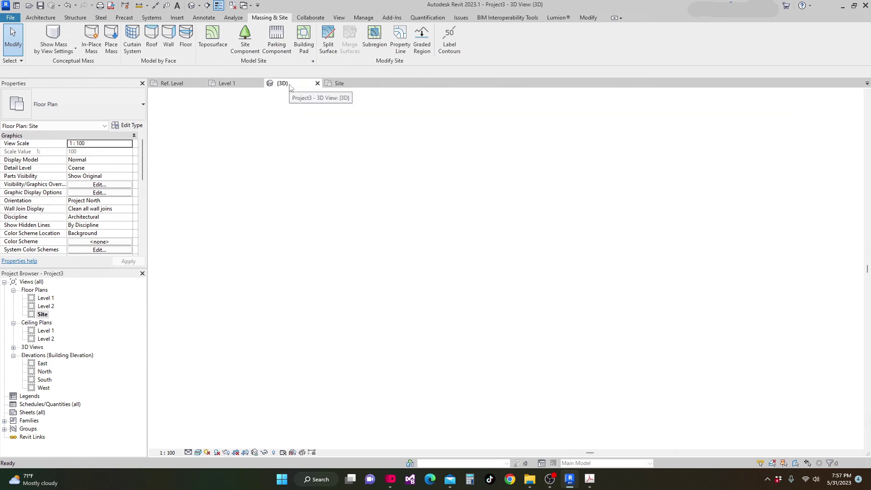
pyautogui.keyDown('shift'); pyautogui.moveTo(666, 322); pyautogui.dragTo(551, 347, button='middle'); pyautogui.keyUp('shift')
pyautogui.scroll(4, 442, 258)
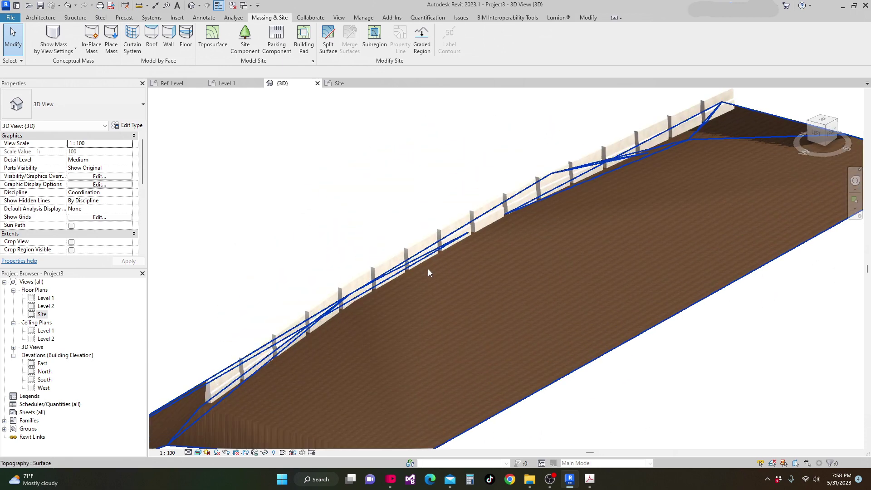
pyautogui.keyDown('shift'); pyautogui.moveTo(439, 280); pyautogui.dragTo(560, 317, button='middle'); pyautogui.keyUp('shift')
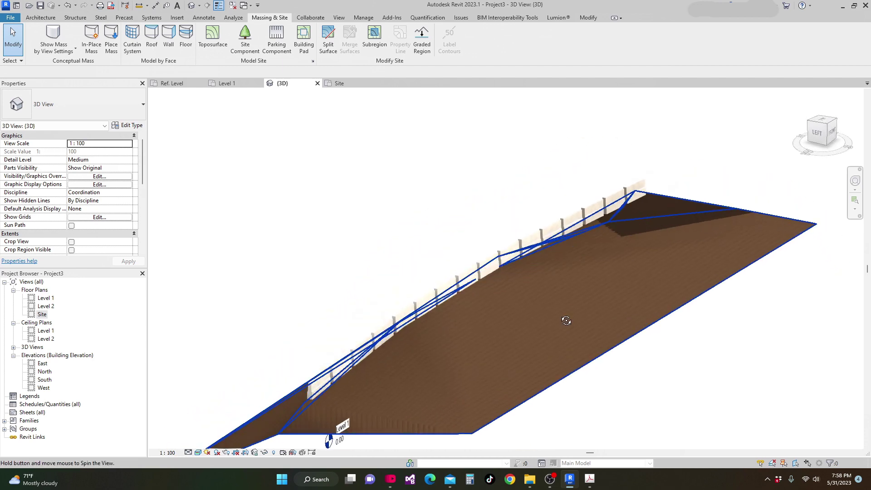
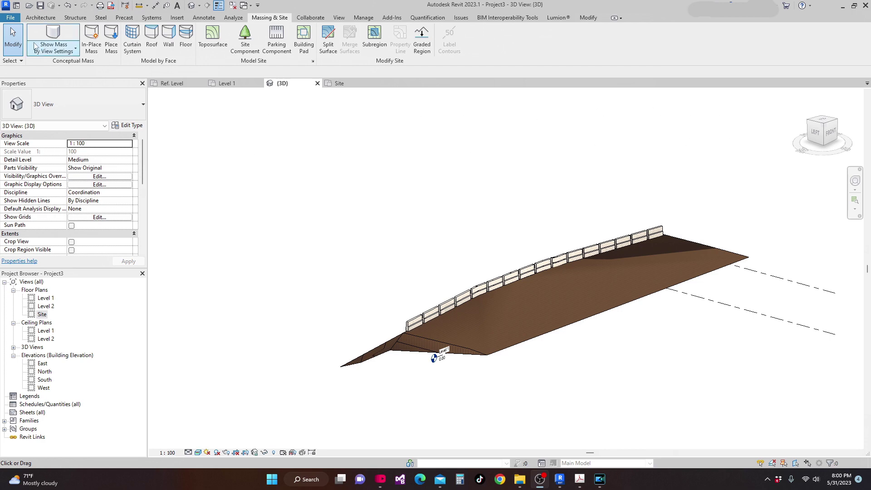
# Save the project as "Part 16 parapet wall" in the Revit Works folder with the maximum backups set to 1
pyautogui.click(40, 6)
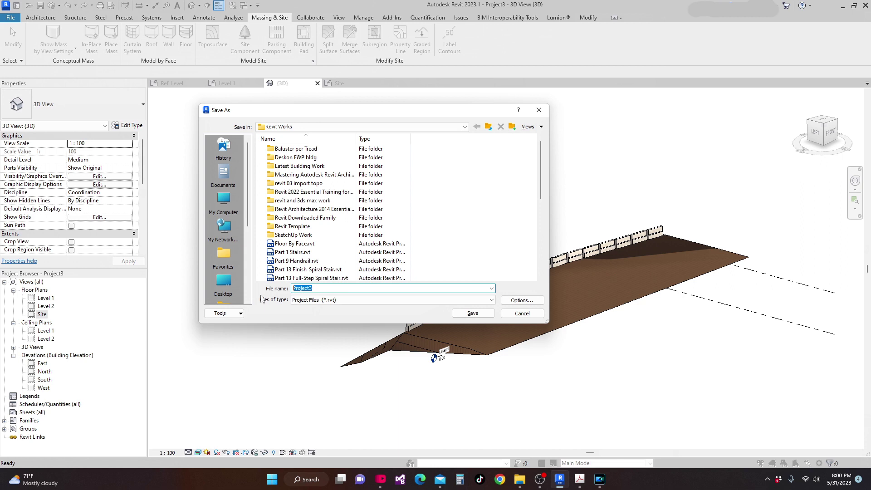
pyautogui.write('Part 16')
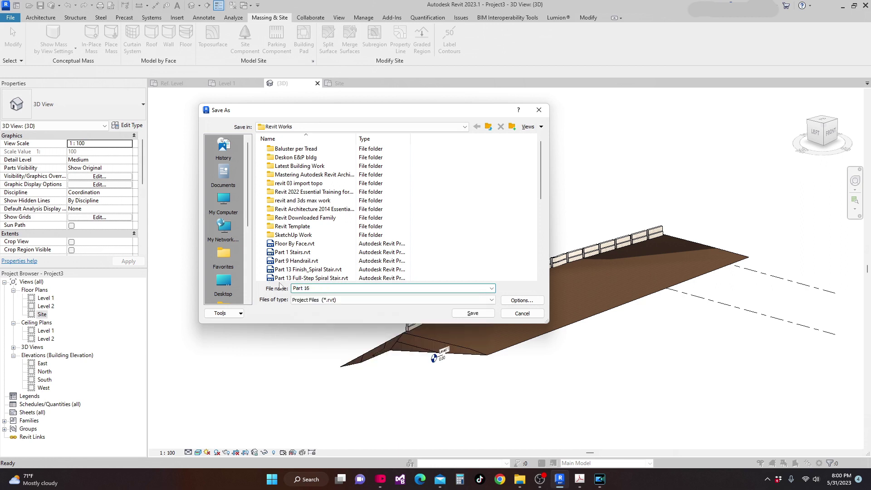
pyautogui.click(521, 301)
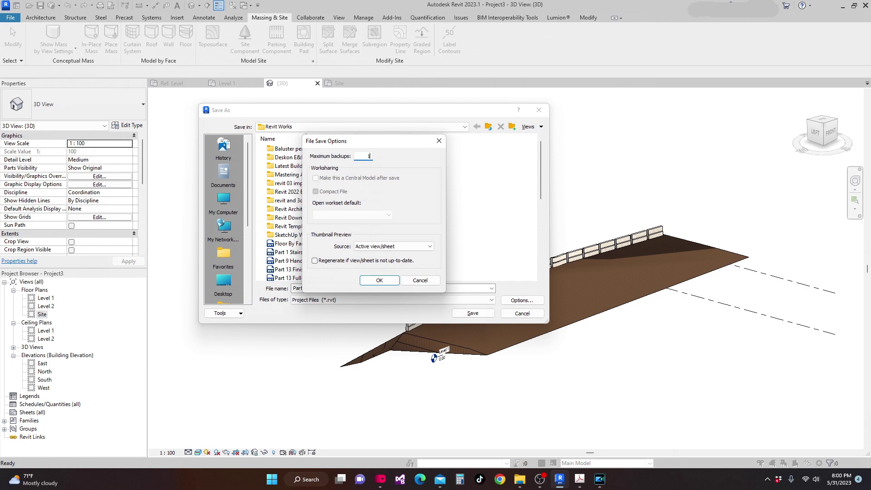
pyautogui.write('1')
pyautogui.click(379, 280)
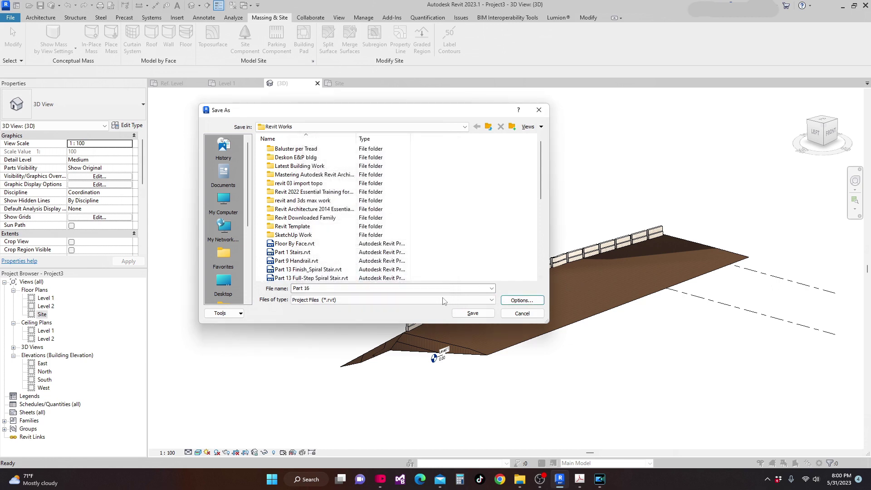
pyautogui.click(325, 288)
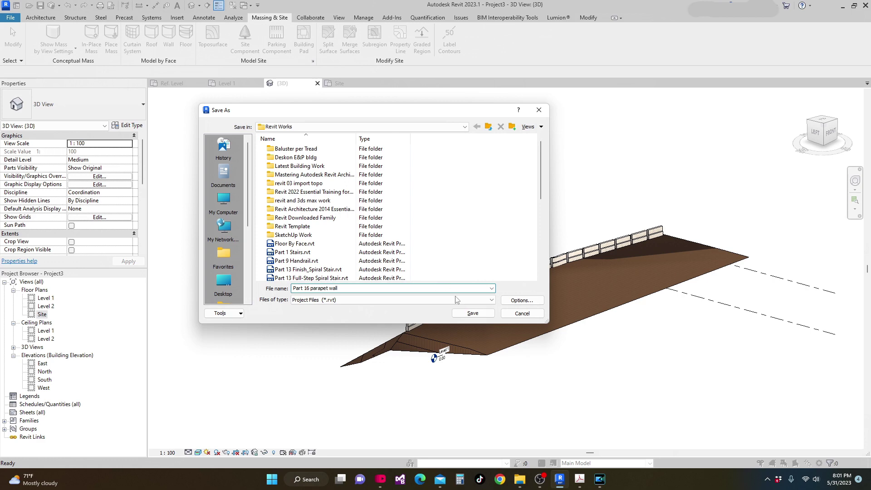
pyautogui.click(472, 313)
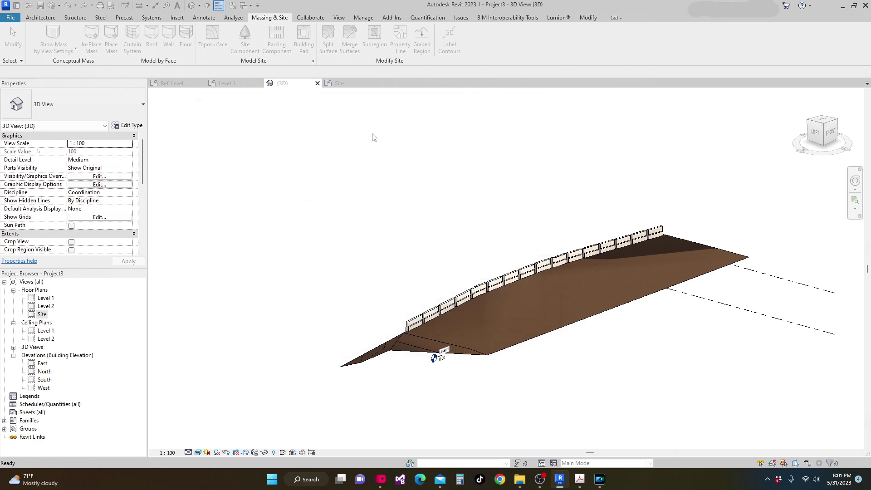
# Close all open views: the 3D view, the Site and Level 1 plans, and the family's Ref. Level plan
pyautogui.click(317, 83)
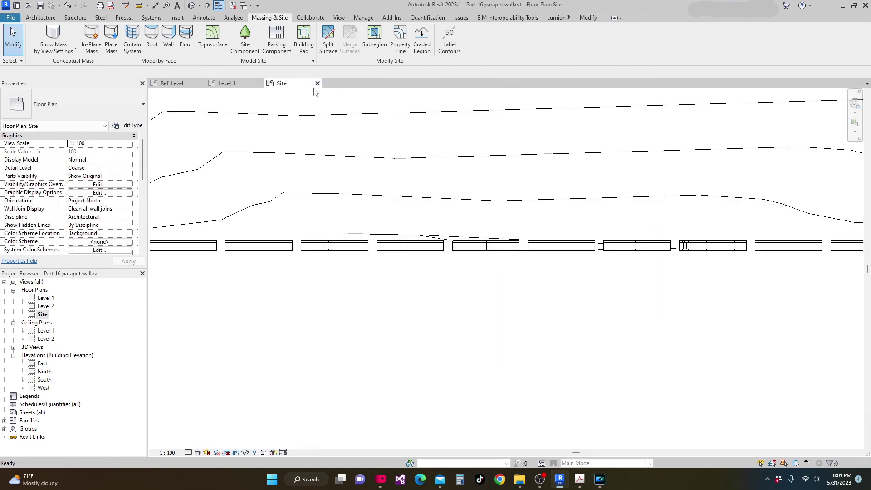
pyautogui.click(316, 84)
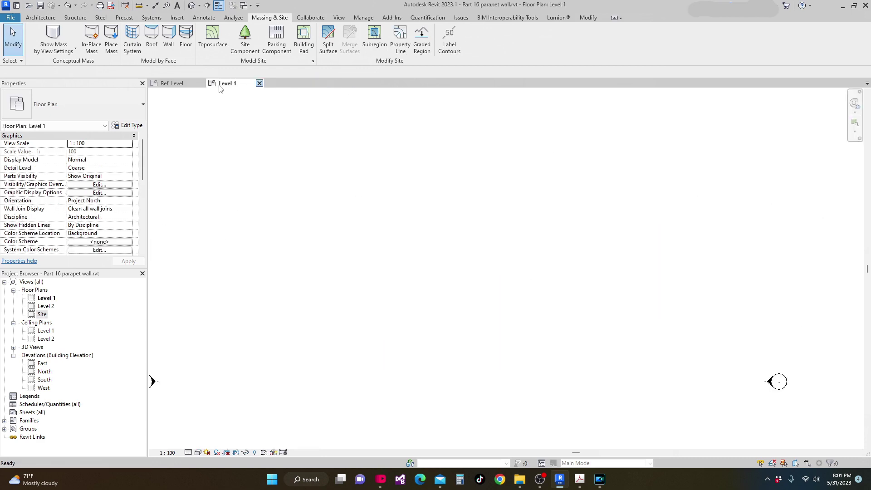
pyautogui.click(259, 82)
pyautogui.click(203, 84)
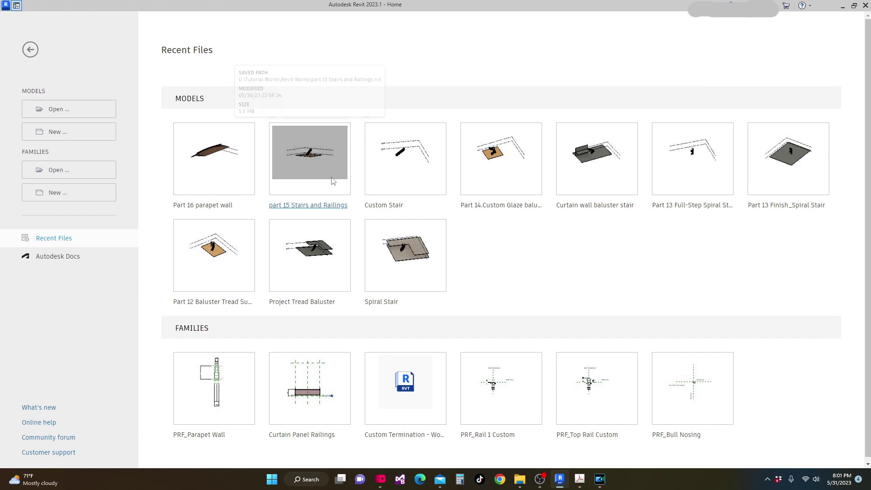
# Create a new family from the Metric Generic Model.rft template in the English templates folder
pyautogui.scroll(-1, 249, 171)
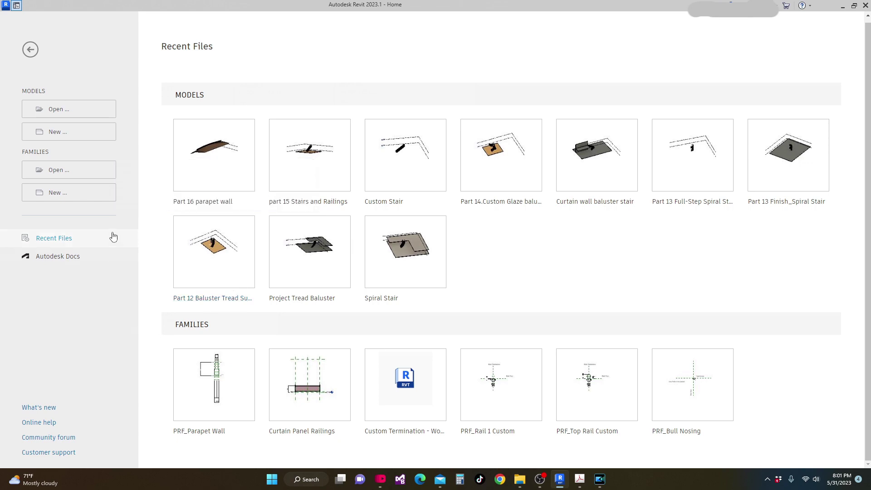
pyautogui.click(63, 193)
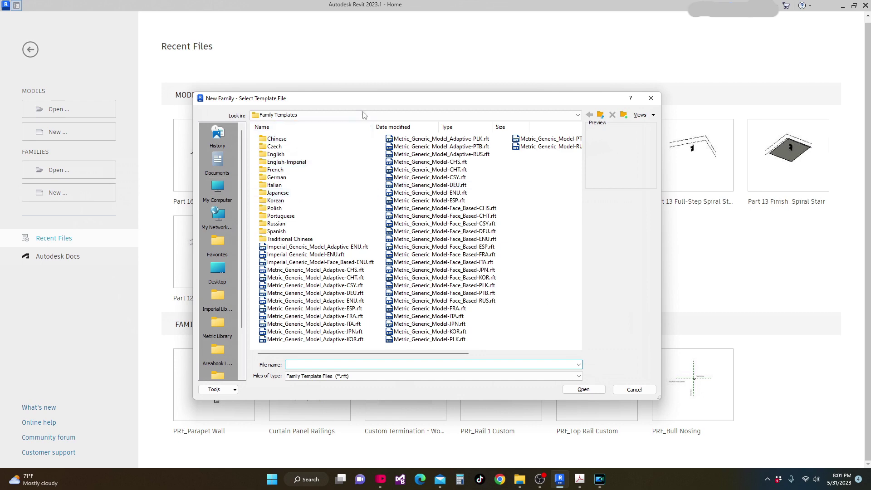
pyautogui.moveTo(367, 102); pyautogui.dragTo(357, 92)
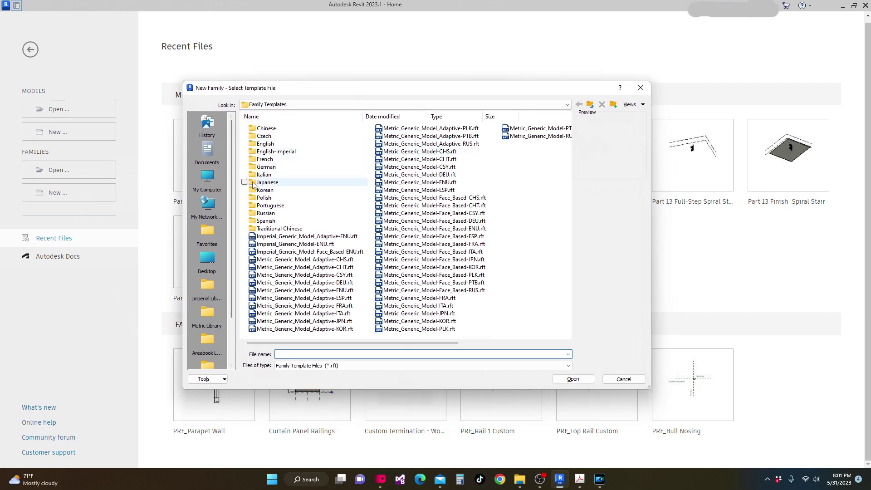
pyautogui.doubleClick(270, 146)
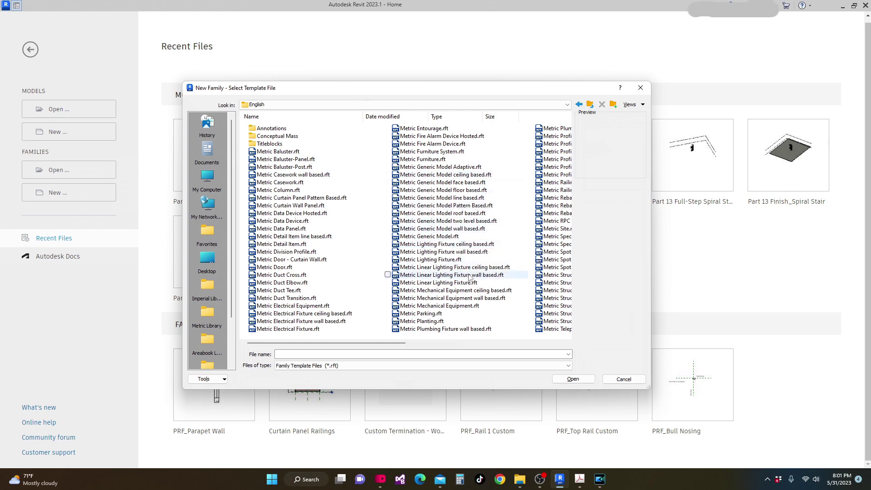
pyautogui.click(463, 237)
pyautogui.click(572, 377)
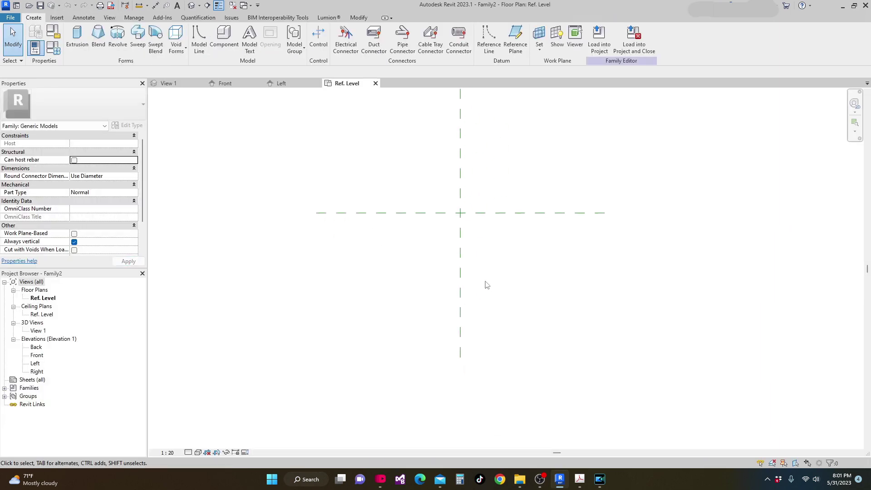
# In the Front elevation, draw a horizontal reference plane about 1620 mm above the Ref. Level, crossing the vertical centre plane
pyautogui.click(234, 85)
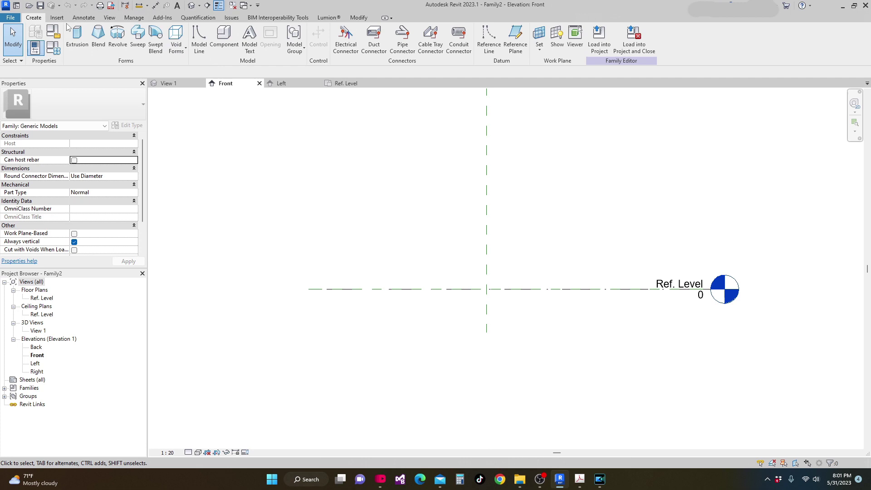
pyautogui.moveTo(349, 107); pyautogui.dragTo(343, 120, button='middle')
pyautogui.scroll(1, 343, 119)
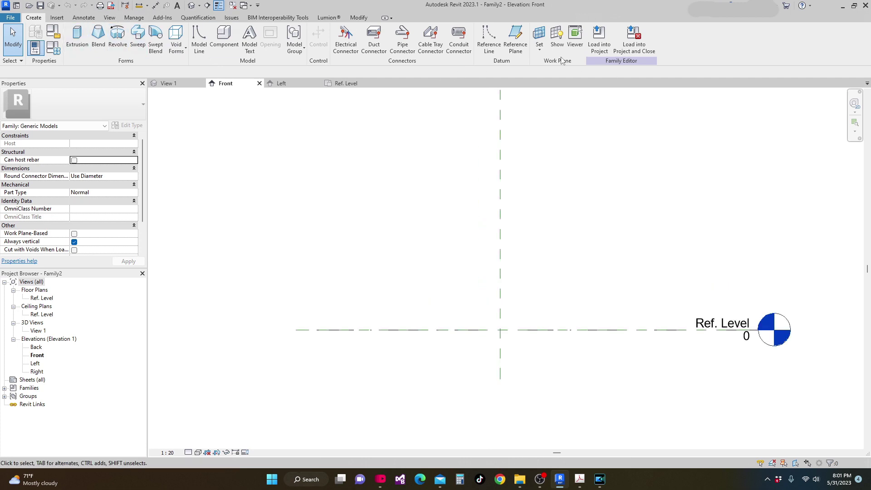
pyautogui.click(515, 37)
pyautogui.scroll(-2, 470, 191)
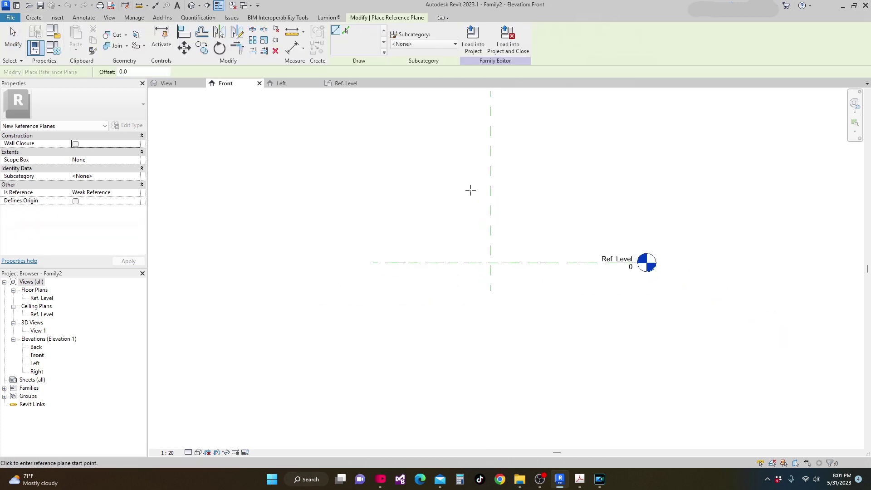
pyautogui.click(391, 136)
pyautogui.click(645, 137)
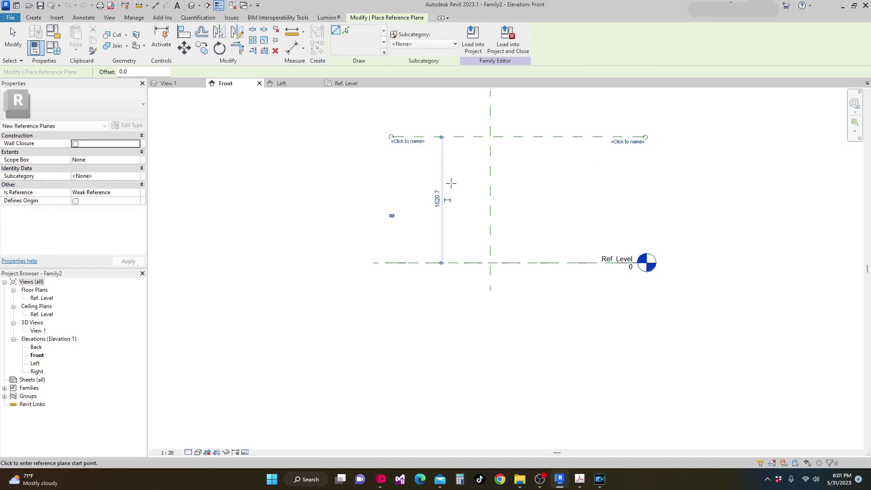
# Draw two horizontal reference planes below the top one, about 1310 mm and 1150 mm above the Ref. Level
pyautogui.click(408, 161)
pyautogui.click(637, 161)
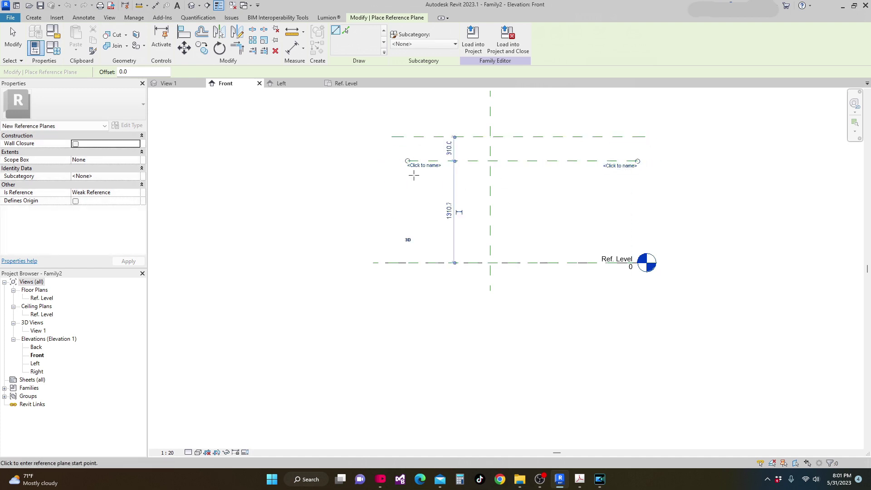
pyautogui.click(407, 174)
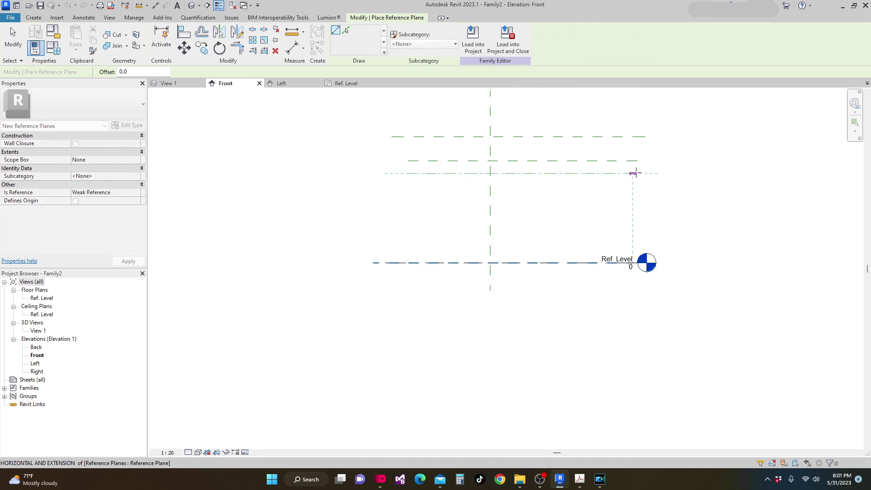
pyautogui.click(637, 173)
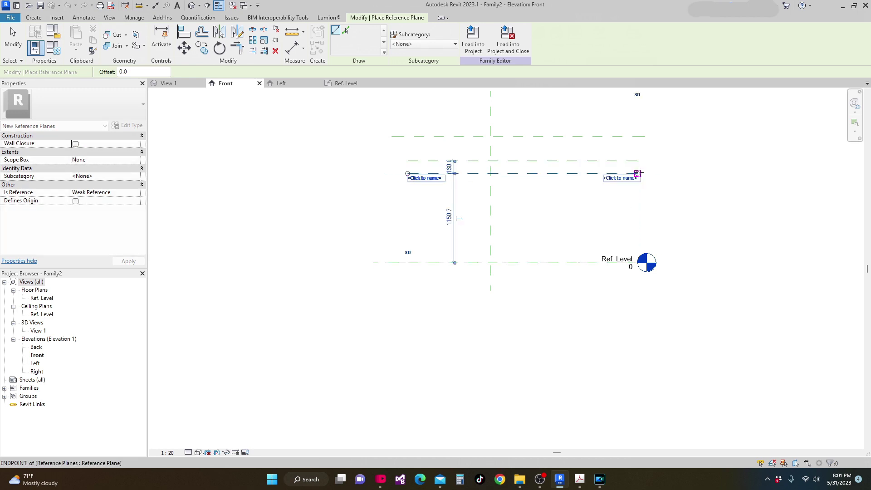
# Draw two more closely spaced horizontal reference planes a short distance above the Ref. Level, the second one above the first
pyautogui.click(412, 232)
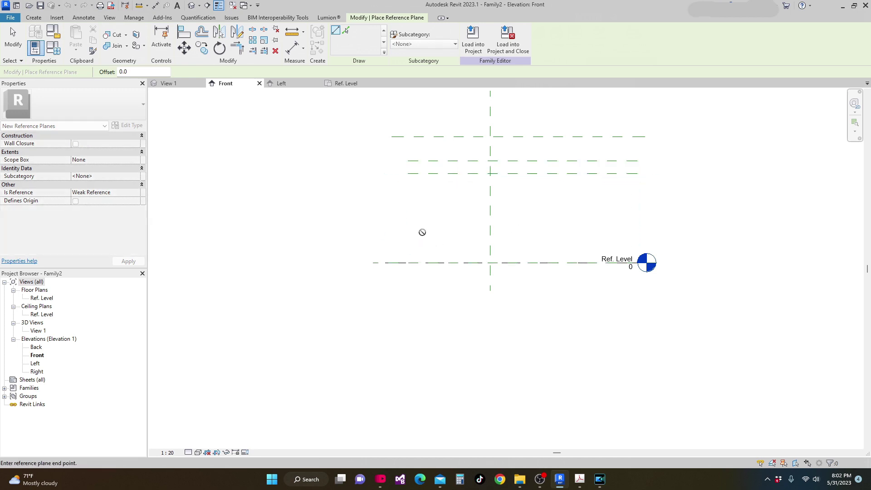
pyautogui.click(636, 233)
pyautogui.click(412, 220)
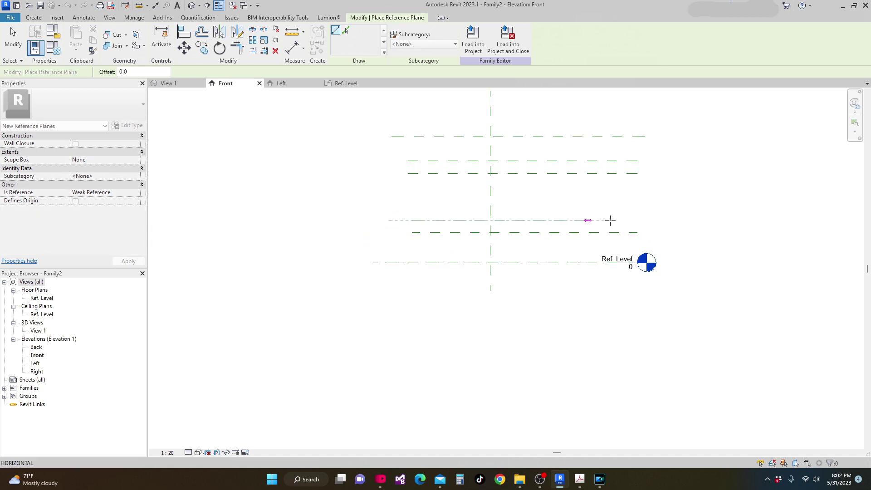
pyautogui.click(639, 220)
pyautogui.scroll(-3, 465, 254)
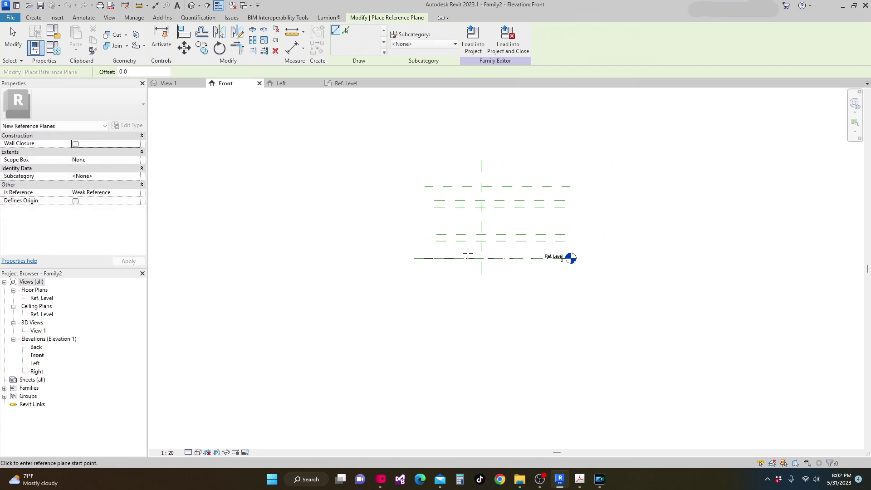
pyautogui.press('Escape')
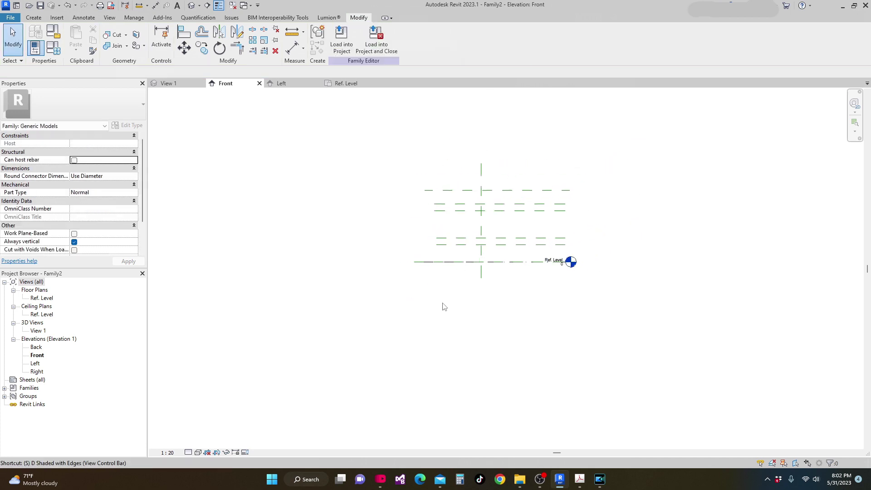
# Add an aligned dimension from the Ref. Level to the topmost reference plane, placed beyond the planes' left ends
pyautogui.scroll(2, 461, 183)
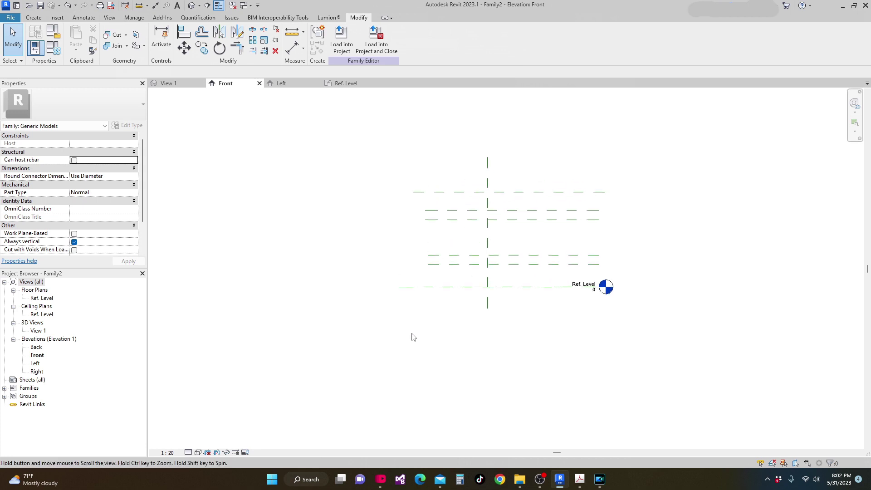
pyautogui.press('i')
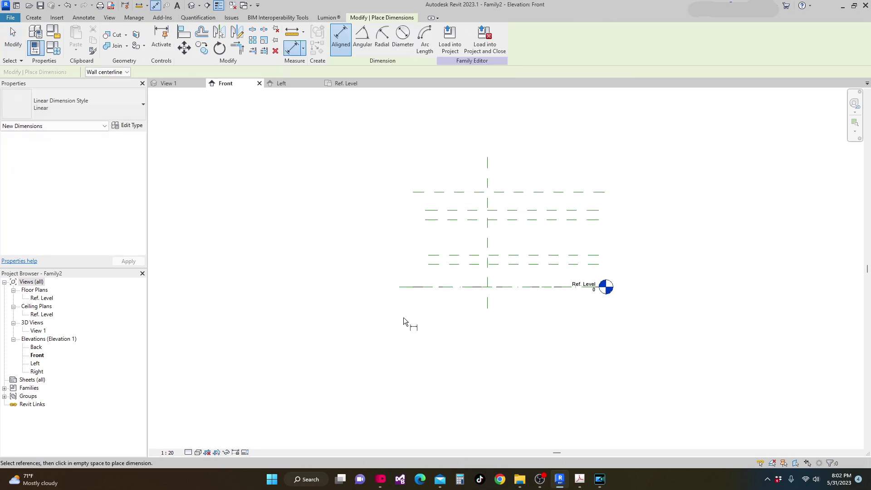
pyautogui.click(446, 287)
pyautogui.click(454, 192)
pyautogui.click(296, 199)
pyautogui.scroll(3, 312, 230)
pyautogui.press('Escape')
pyautogui.press('Escape')
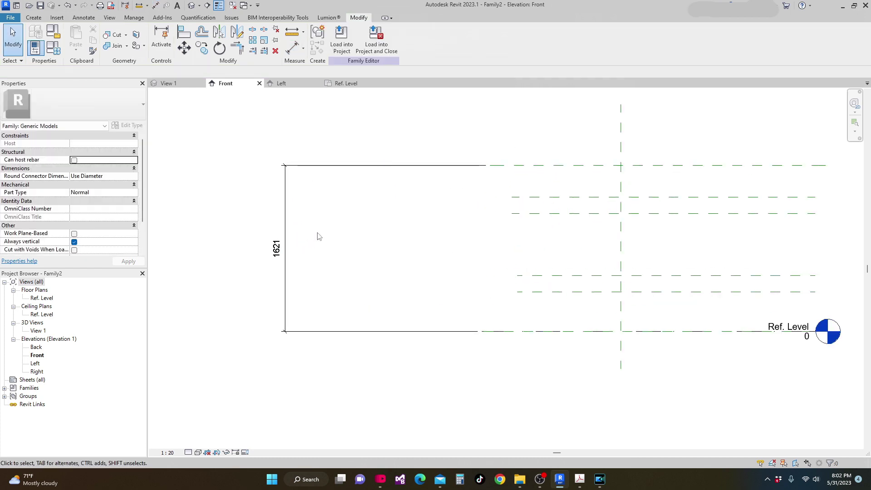
# Set the family's length units to centimeters with 2 decimal places
pyautogui.scroll(-2, 326, 235)
pyautogui.press('u')
pyautogui.press('n')
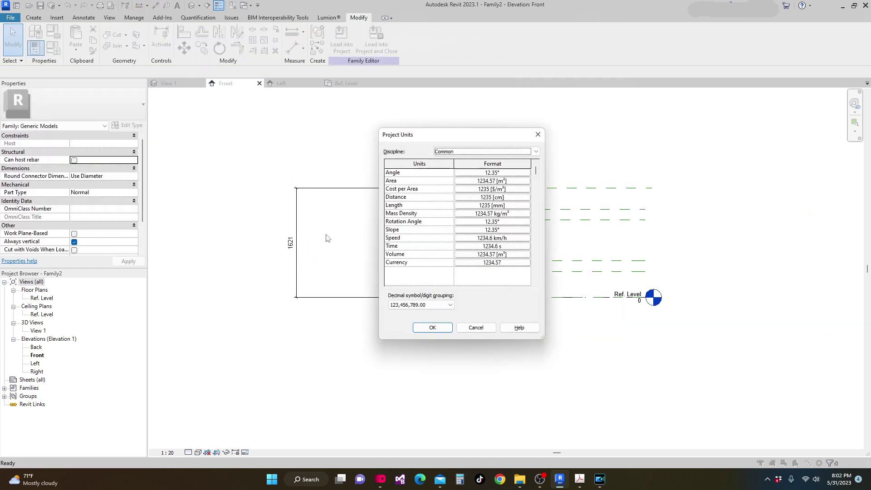
pyautogui.click(529, 206)
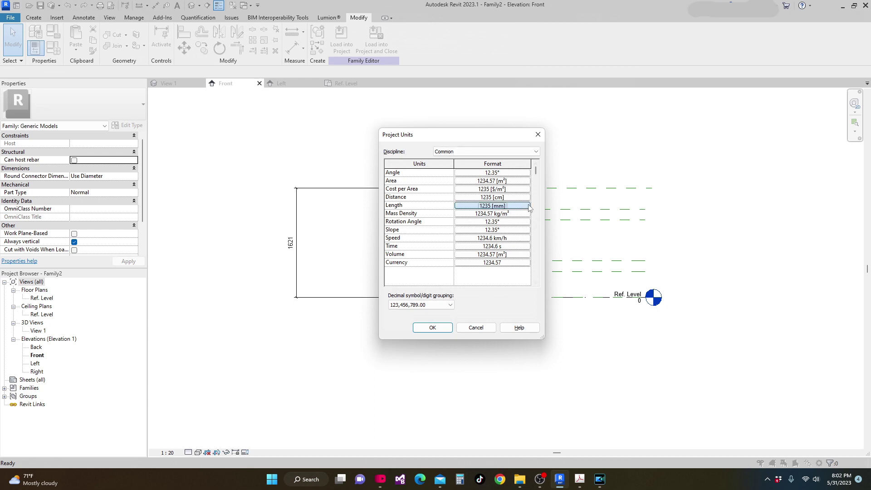
pyautogui.click(528, 190)
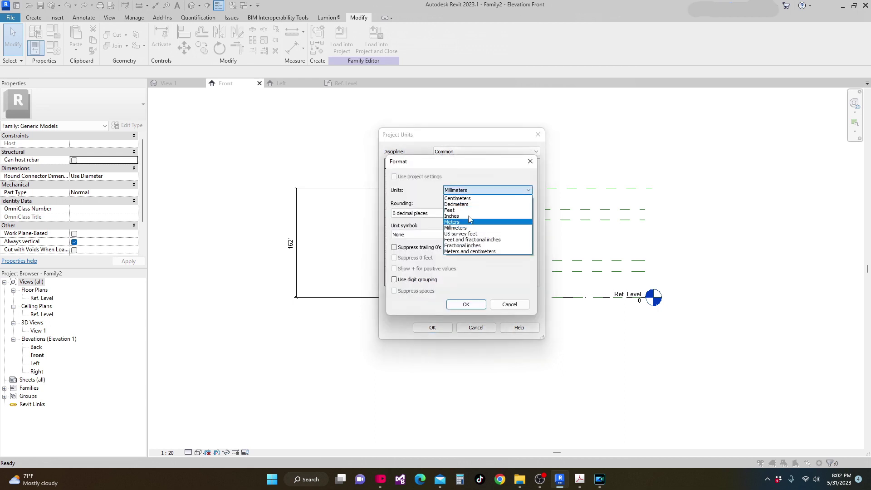
pyautogui.click(456, 196)
pyautogui.click(446, 213)
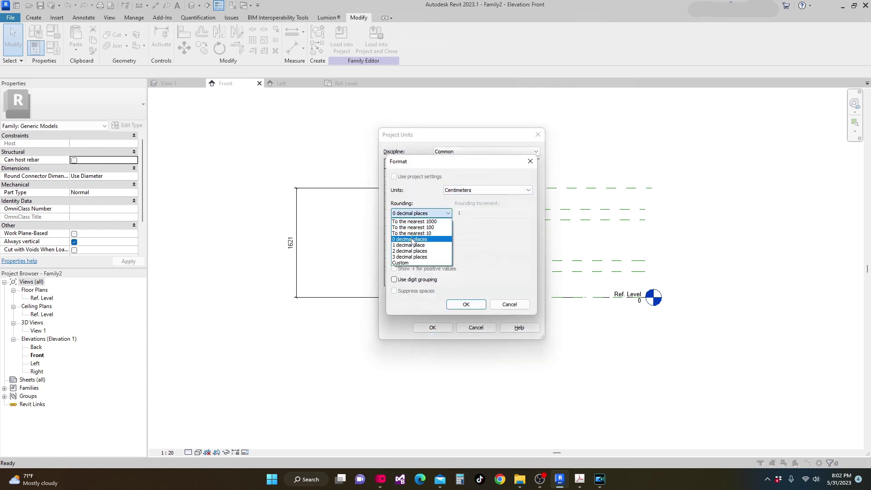
pyautogui.click(410, 252)
pyautogui.click(464, 303)
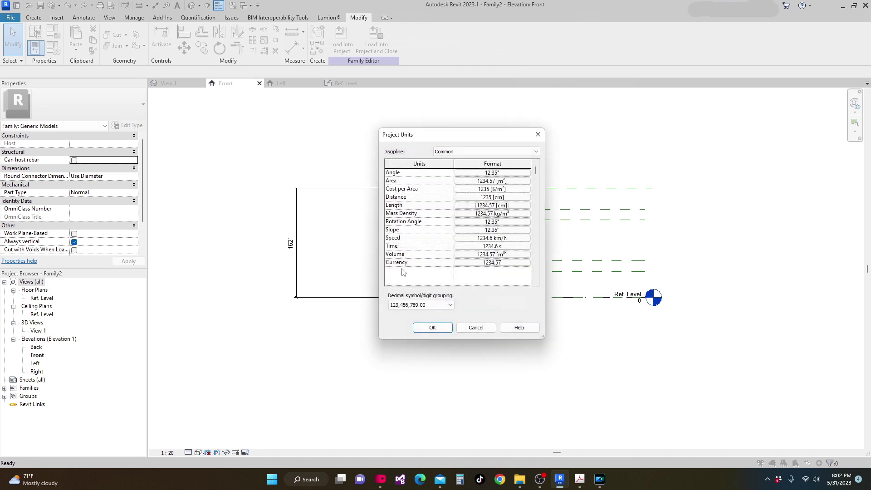
pyautogui.click(433, 327)
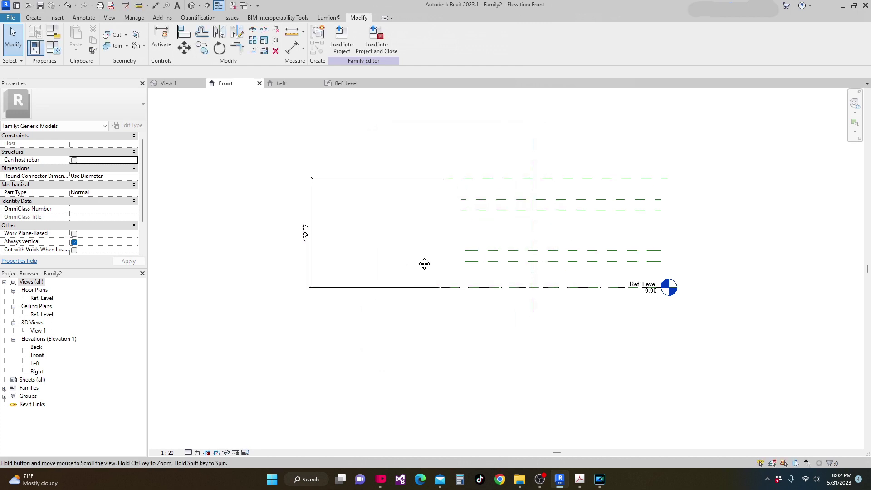
pyautogui.scroll(1, 356, 252)
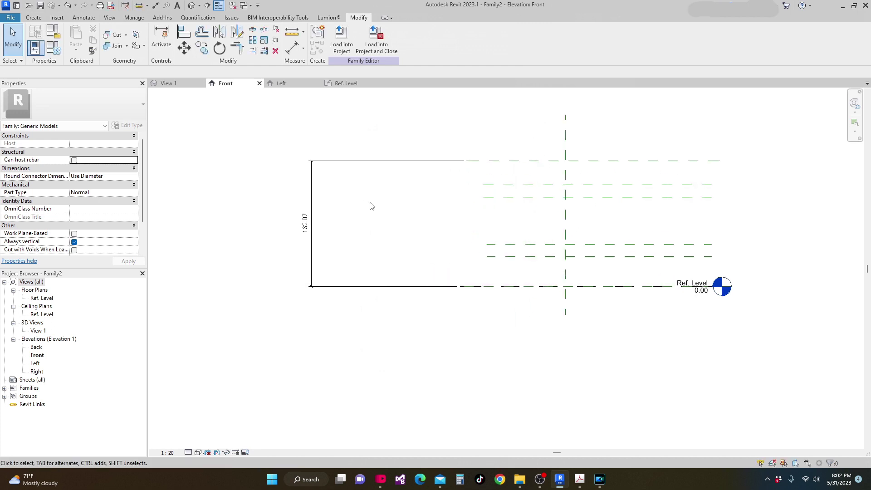
# Label the overall height dimension with a new family type parameter named H, grouped under Dimensions
pyautogui.click(312, 211)
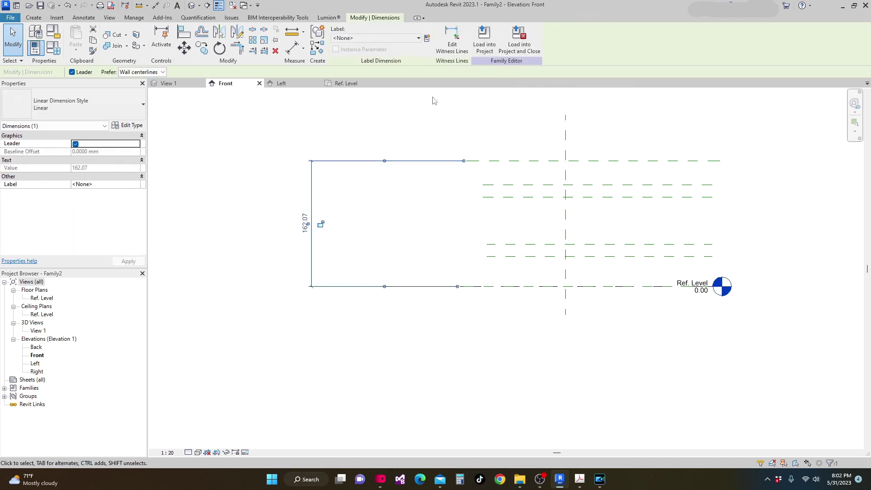
pyautogui.click(426, 38)
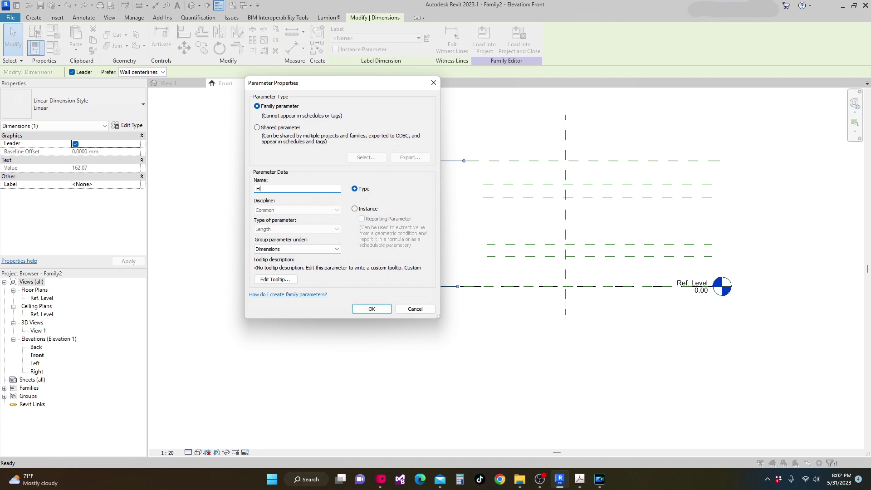
pyautogui.click(370, 310)
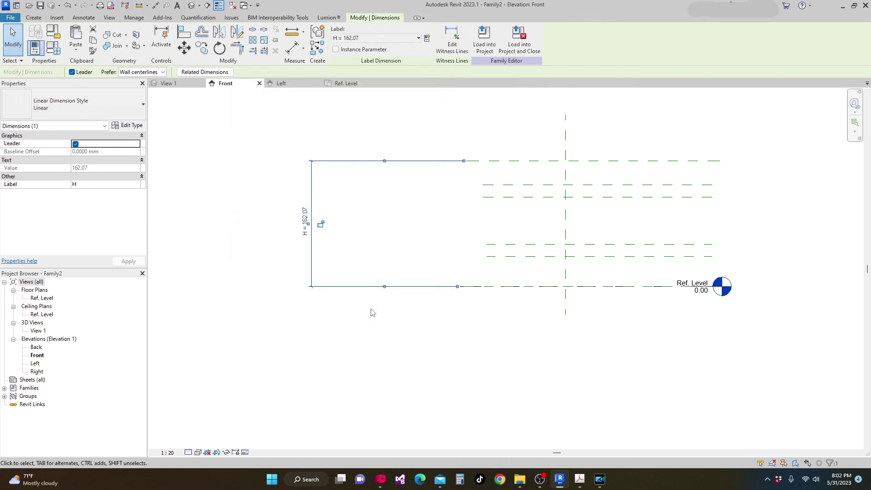
# Set the H height dimension between the Ref. Level and its reference plane to 90 cm
pyautogui.scroll(3, 308, 222)
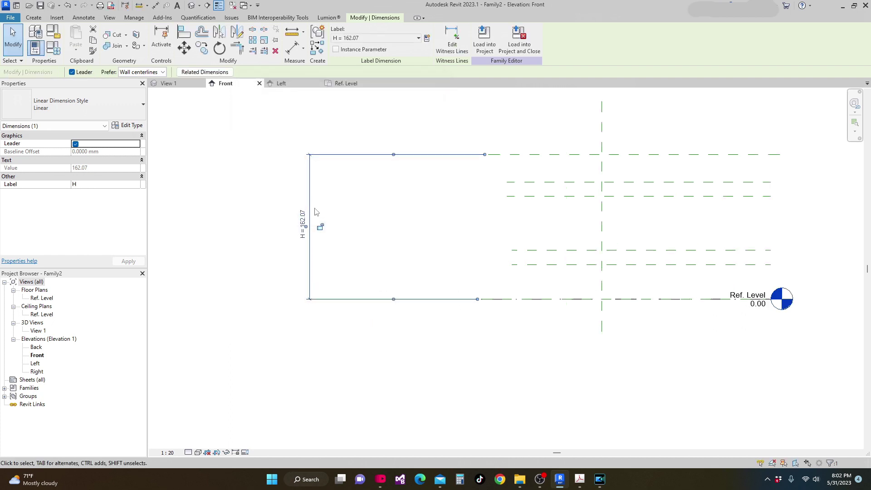
pyautogui.click(299, 231)
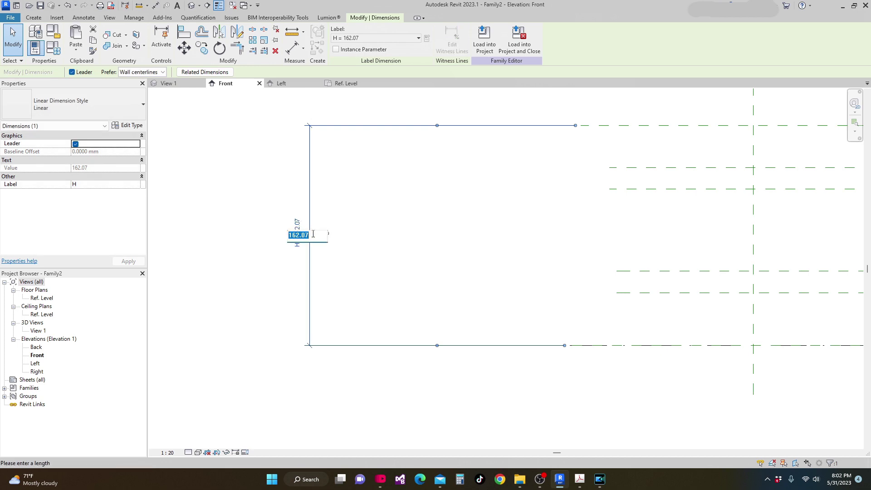
pyautogui.moveTo(313, 234); pyautogui.dragTo(290, 234)
pyautogui.write('9')
pyautogui.press('Return')
# Move the two reference planes above the H plane down together until both sit just below it
pyautogui.scroll(-1, 442, 249)
pyautogui.moveTo(443, 249); pyautogui.dragTo(458, 257, button='middle')
pyautogui.moveTo(466, 193); pyautogui.dragTo(467, 200, button='middle')
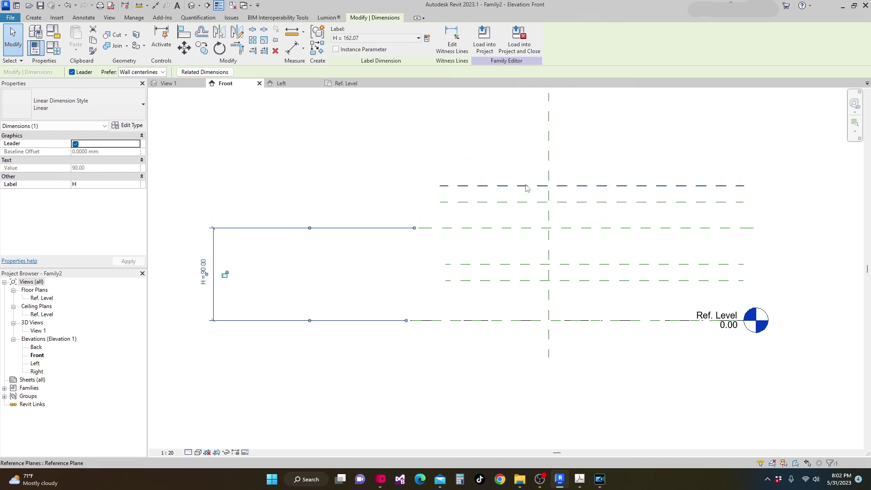
pyautogui.click(522, 202)
pyautogui.keyDown('ctrl'); pyautogui.click(521, 202); pyautogui.keyUp('ctrl')
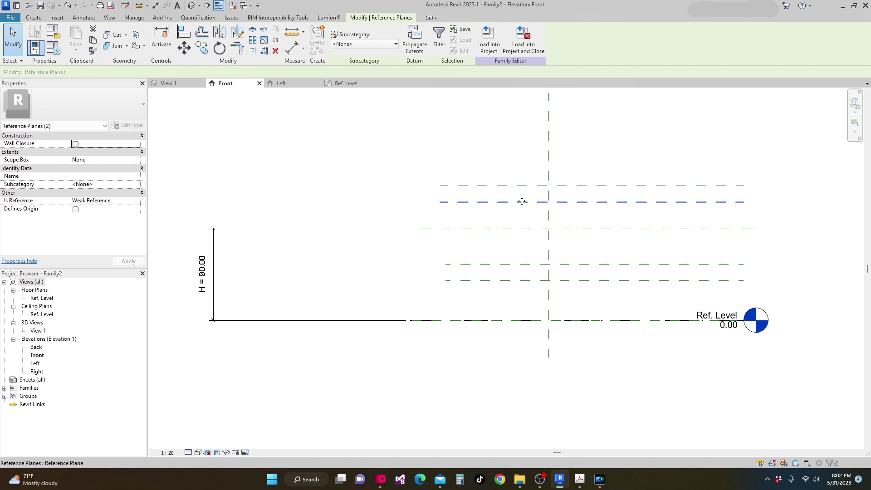
pyautogui.press('Down')
pyautogui.press('Down')
pyautogui.press('Down')
pyautogui.press('Down')
pyautogui.press('Down')
pyautogui.press('Down')
pyautogui.press('Down')
pyautogui.press('Down')
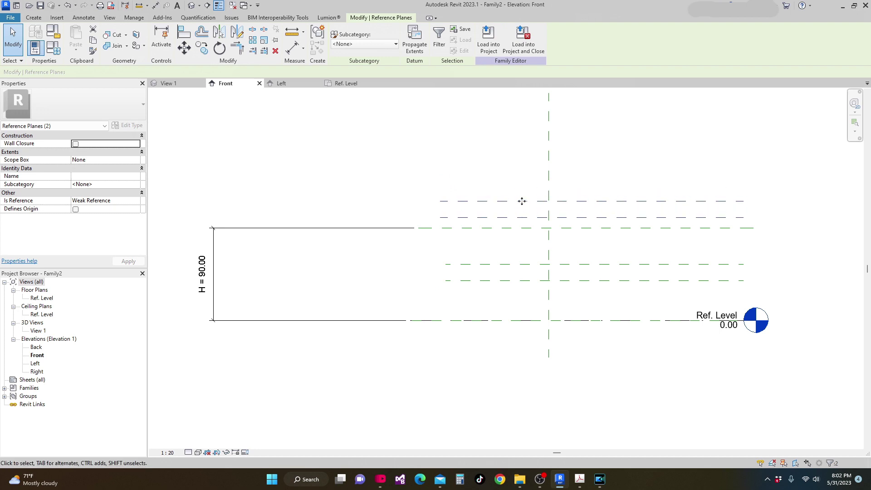
pyautogui.press('Down')
pyautogui.press('Down')
pyautogui.press('Down')
pyautogui.press('Down')
pyautogui.press('Down')
pyautogui.press('Down')
pyautogui.press('Down')
pyautogui.press('Down')
pyautogui.press('Down')
pyautogui.press('Down')
pyautogui.press('Down')
pyautogui.press('Down')
pyautogui.press('Down')
pyautogui.press('Down')
pyautogui.press('Down')
pyautogui.press('Down')
pyautogui.press('Down')
pyautogui.press('Down')
pyautogui.press('Down')
pyautogui.press('Down')
pyautogui.press('Down')
pyautogui.press('Down')
pyautogui.press('Down')
pyautogui.press('Down')
# Move the two lowest reference planes down together, closer to the Ref. Level
pyautogui.click(488, 280)
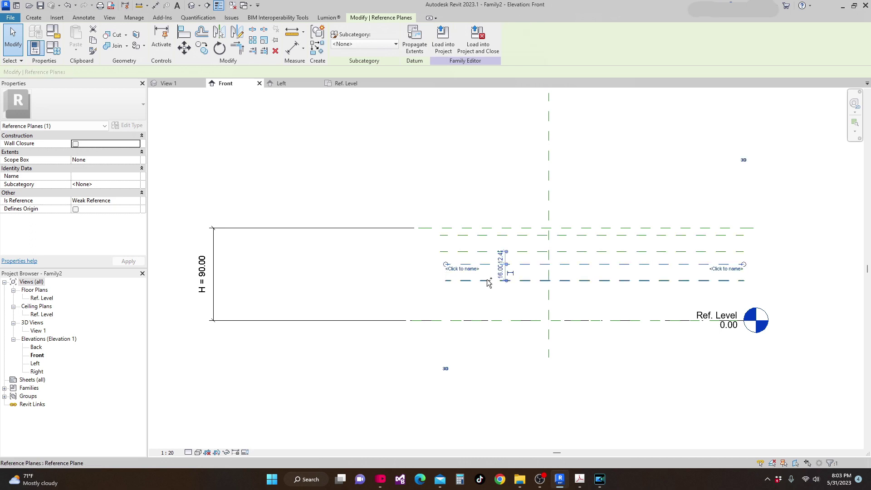
pyautogui.keyDown('ctrl'); pyautogui.click(487, 281); pyautogui.keyUp('ctrl')
pyautogui.press('Down')
pyautogui.press('Down')
pyautogui.press('Down')
pyautogui.press('Down')
pyautogui.press('Down')
pyautogui.press('Down')
pyautogui.press('Down')
pyautogui.press('Down')
pyautogui.press('Down')
pyautogui.press('Down')
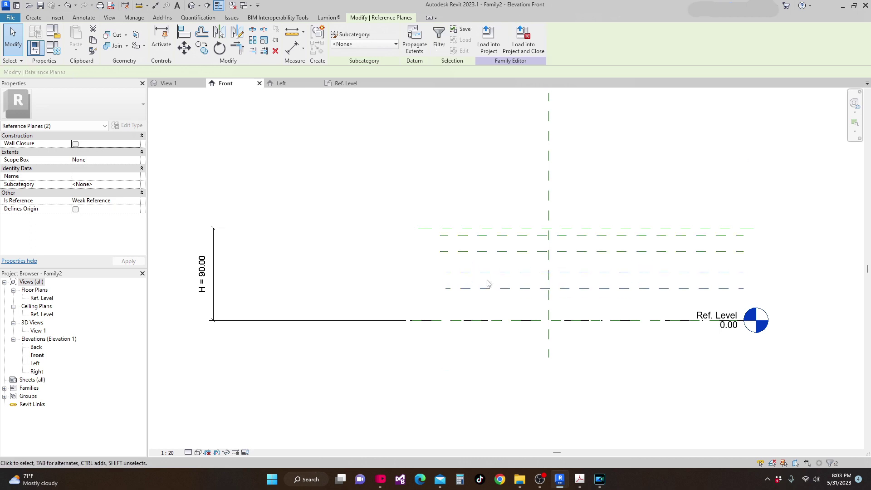
pyautogui.press('Down')
pyautogui.press('Down')
pyautogui.press('Down')
pyautogui.press('Down')
pyautogui.press('Down')
pyautogui.press('Down')
# Add a continuous aligned dimension from the top reference plane through the two planes directly below it
pyautogui.scroll(1, 526, 245)
pyautogui.scroll(1, 512, 252)
pyautogui.press('d')
pyautogui.press('i')
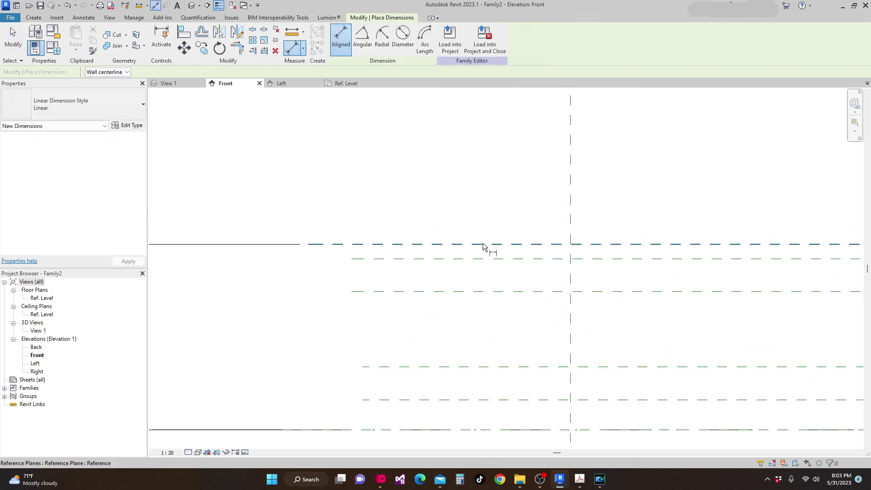
pyautogui.click(483, 245)
pyautogui.click(482, 258)
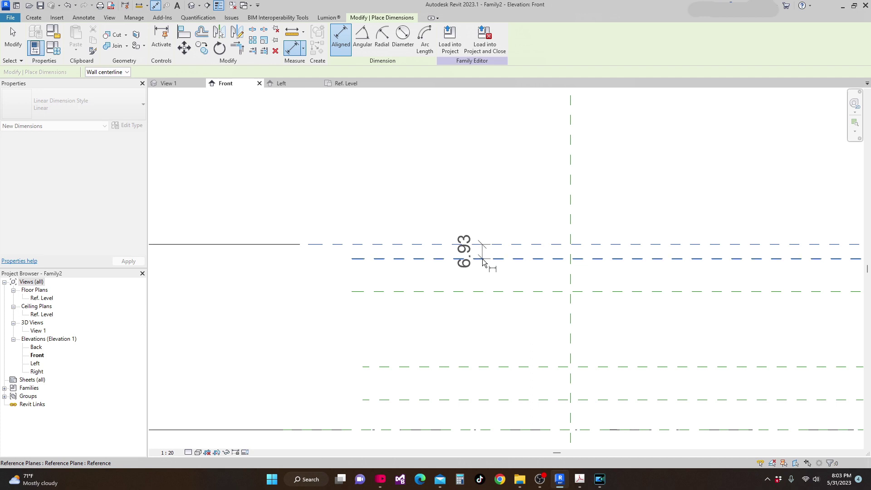
pyautogui.click(482, 292)
pyautogui.click(456, 339)
pyautogui.scroll(1, 493, 244)
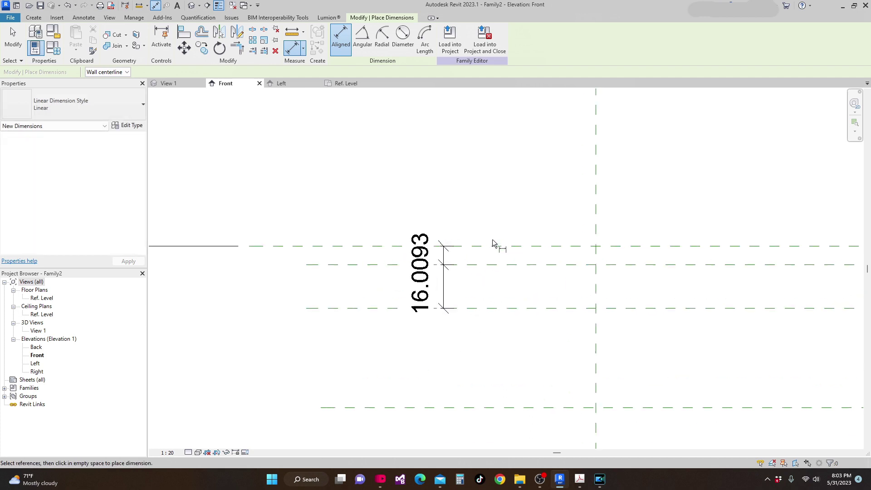
pyautogui.press('Escape')
# Set the distance between the top reference plane and the plane directly below it to 15 cm
pyautogui.scroll(2, 475, 248)
pyautogui.click(467, 245)
pyautogui.click(411, 255)
pyautogui.write('15')
pyautogui.press('Return')
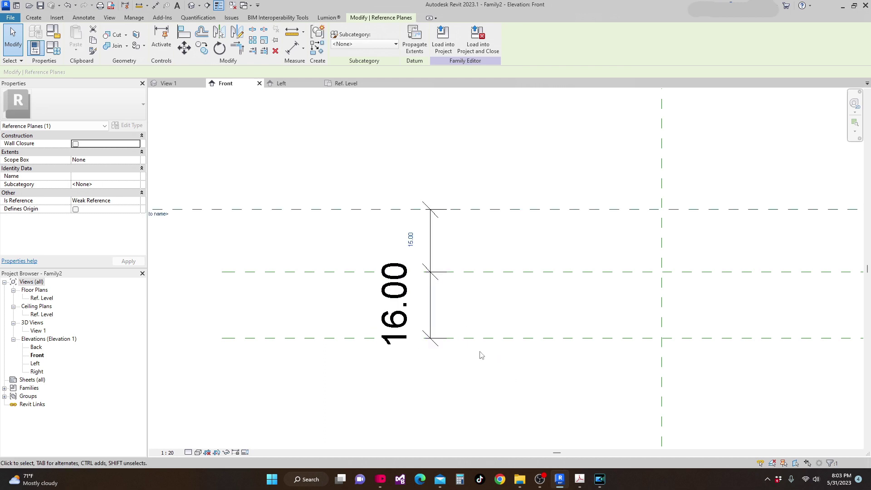
# Set the spacing between the second and third reference planes from the top to 10 cm
pyautogui.click(484, 338)
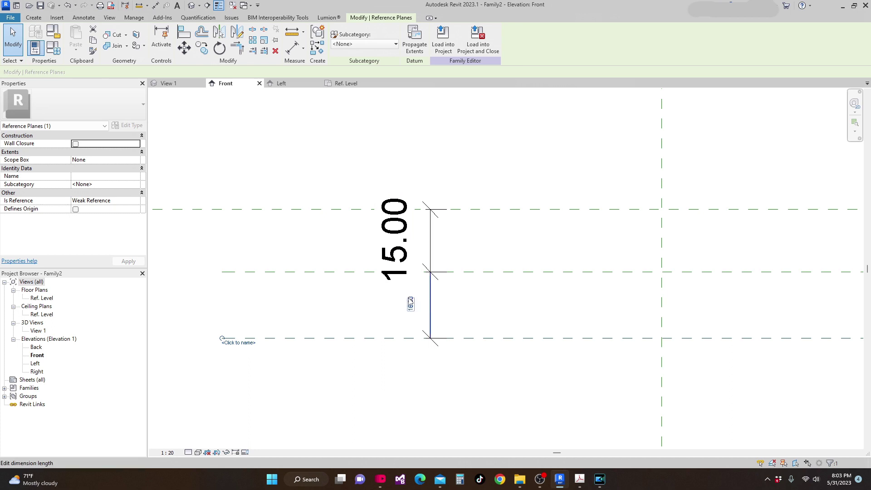
pyautogui.click(411, 304)
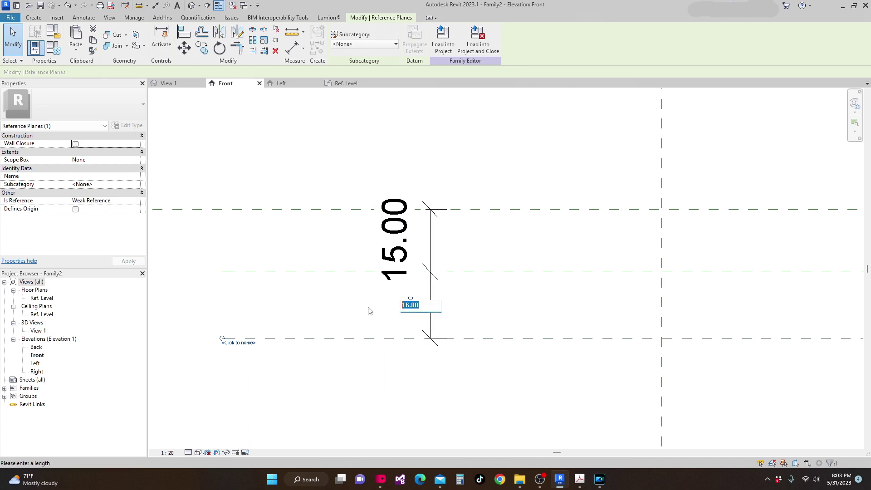
pyautogui.press('Return')
pyautogui.scroll(-5, 467, 297)
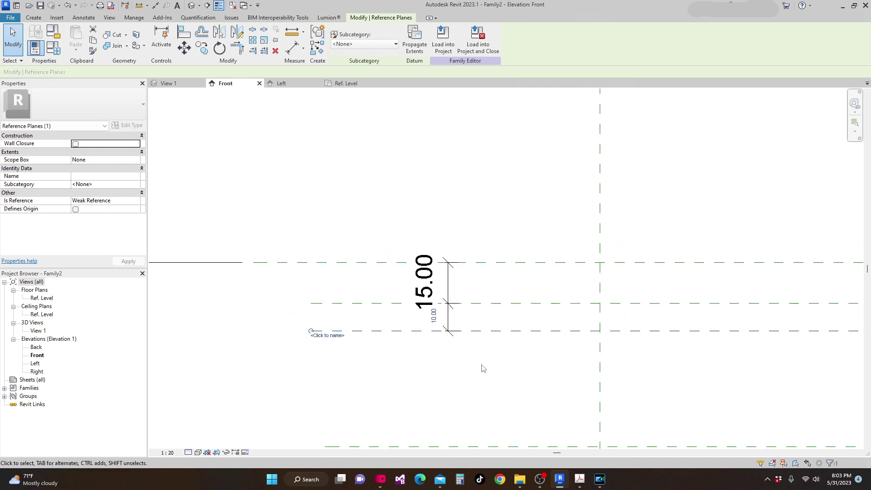
pyautogui.click(456, 358)
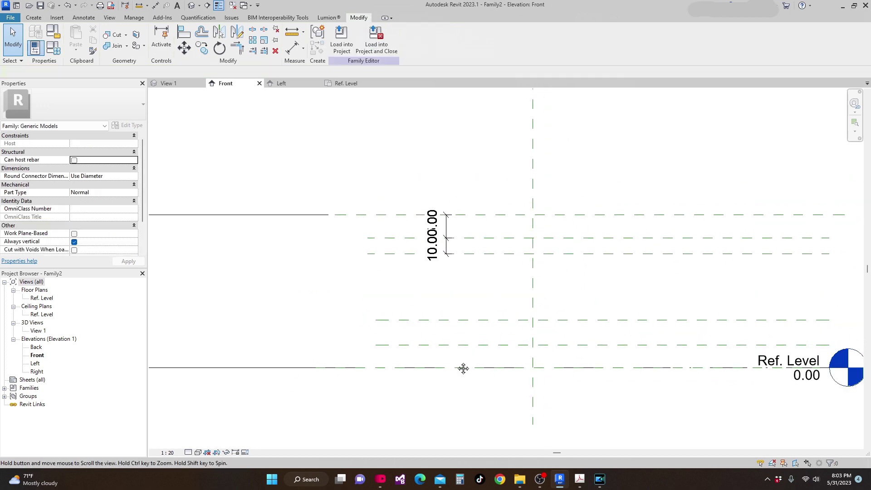
# Add an aligned dimension from the Ref. Level to the lowest reference plane, placed beyond the plane's left end
pyautogui.press('d')
pyautogui.press('i')
pyautogui.click(454, 368)
pyautogui.click(457, 346)
pyautogui.click(295, 311)
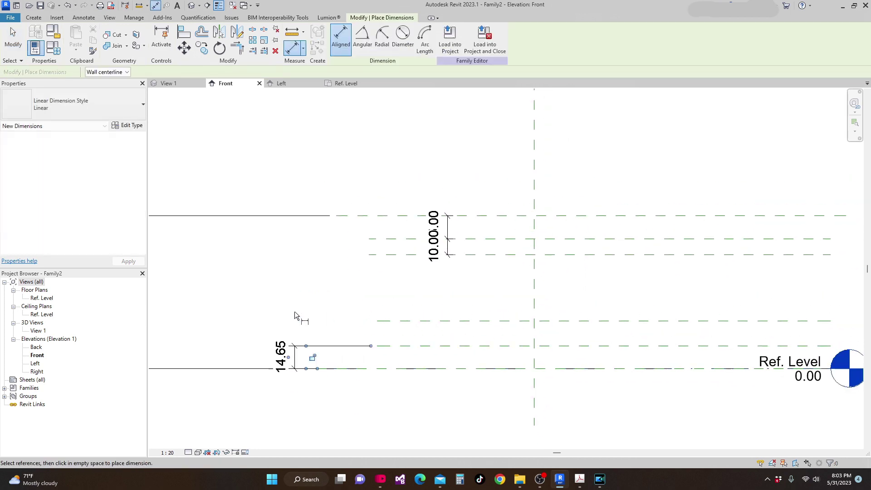
# Add an aligned dimension between the two lower reference planes above the Ref. Level
pyautogui.scroll(1, 421, 327)
pyautogui.click(456, 348)
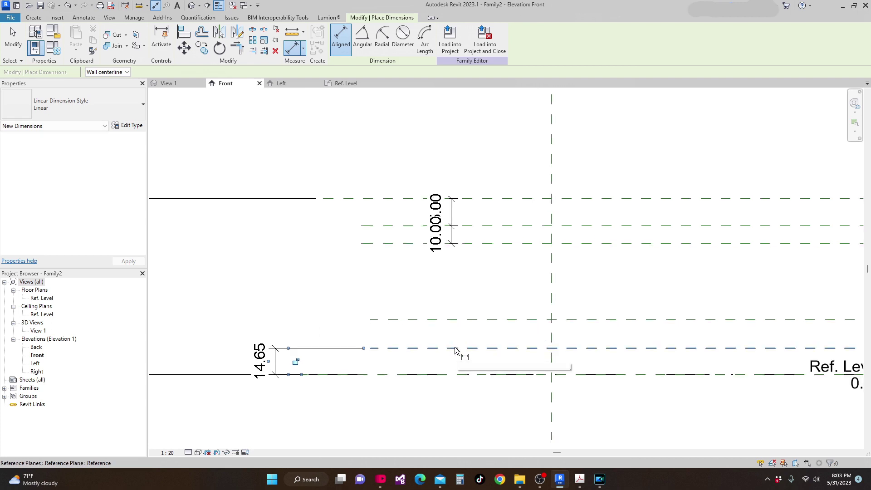
pyautogui.click(463, 319)
pyautogui.click(380, 268)
pyautogui.press('Escape')
pyautogui.press('Escape')
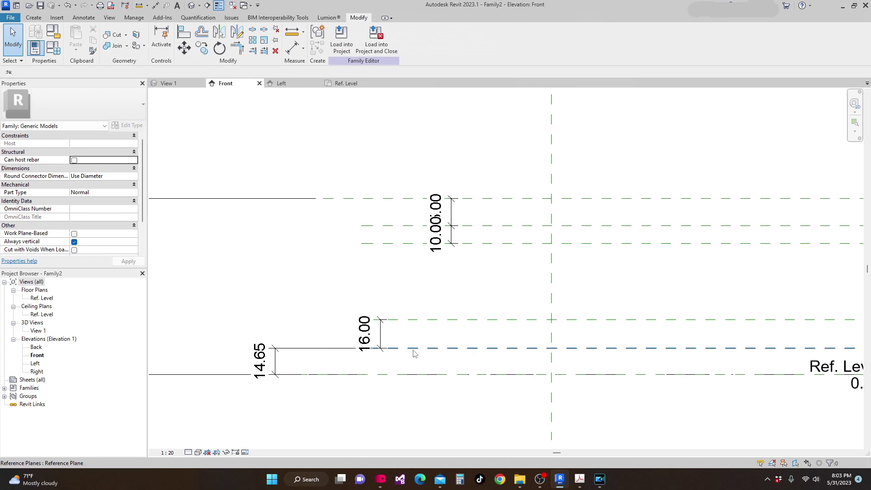
# Set the lowest reference plane 15 cm above the Ref. Level and edit its spacing to the plane above
pyautogui.click(411, 349)
pyautogui.click(270, 361)
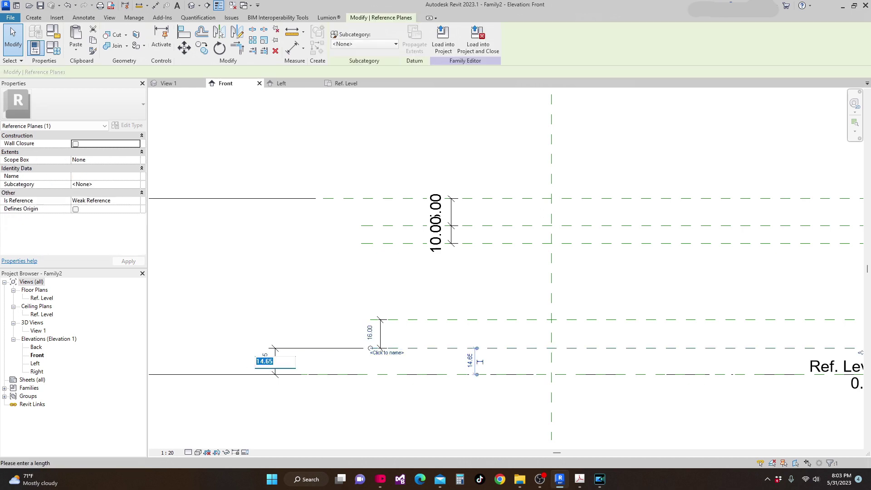
pyautogui.write('15')
pyautogui.press('Return')
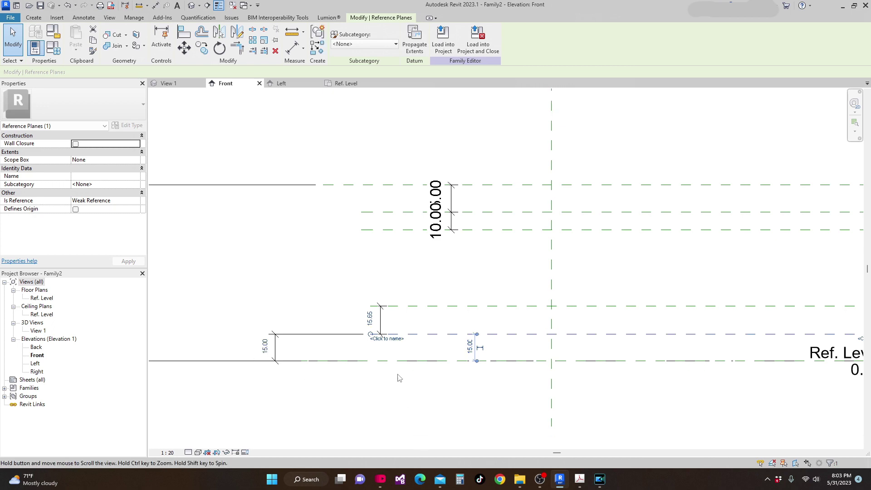
pyautogui.scroll(2, 382, 361)
pyautogui.click(371, 326)
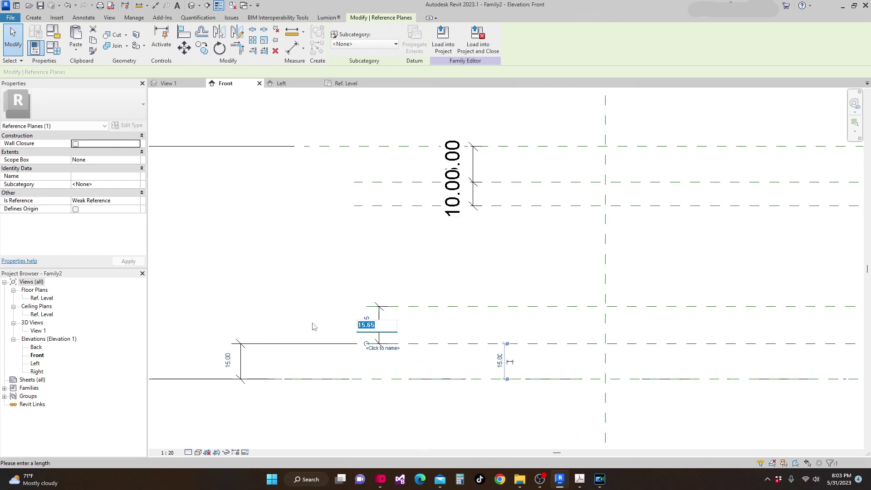
pyautogui.press('Return')
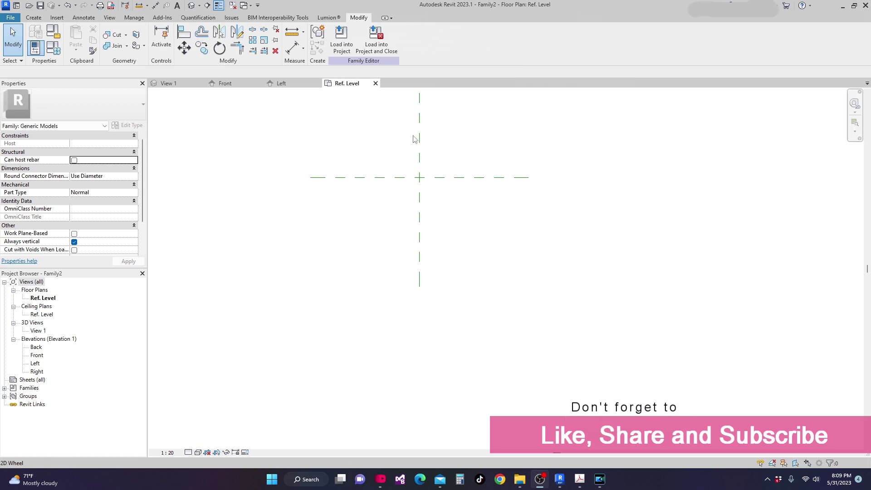
# Start a sweep and sketch its U-shaped path on the Ref. Level, about 68 cm wide along the Center (Front/Back) plane, with two short downward legs
pyautogui.click(34, 17)
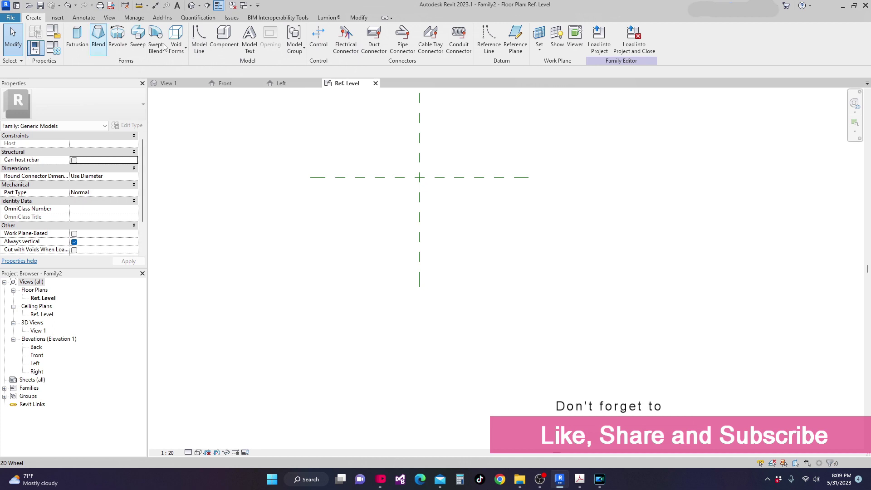
pyautogui.click(137, 39)
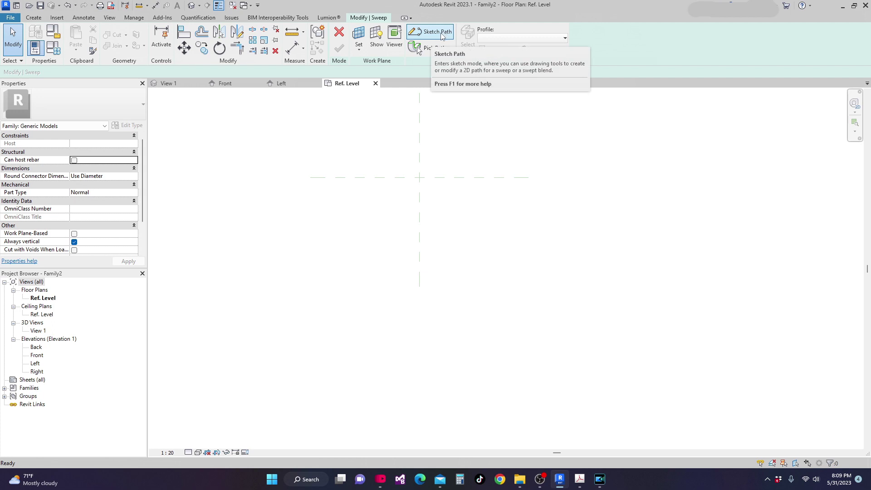
pyautogui.click(442, 36)
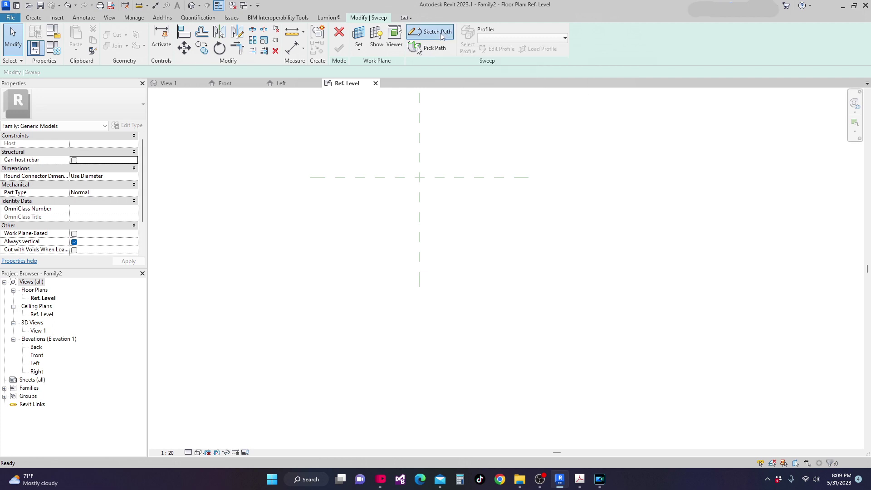
pyautogui.click(399, 183)
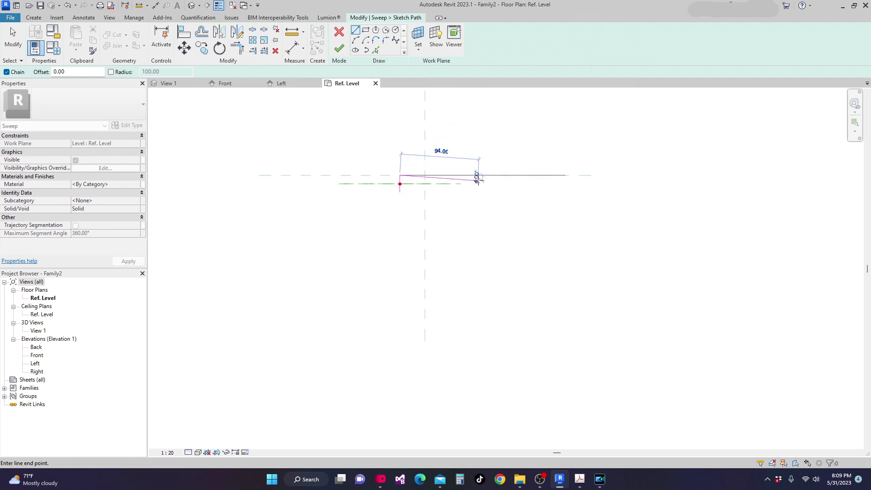
pyautogui.click(456, 175)
pyautogui.press('Escape')
pyautogui.moveTo(529, 218); pyautogui.dragTo(517, 249, button='middle')
pyautogui.press('s')
pyautogui.press('Escape')
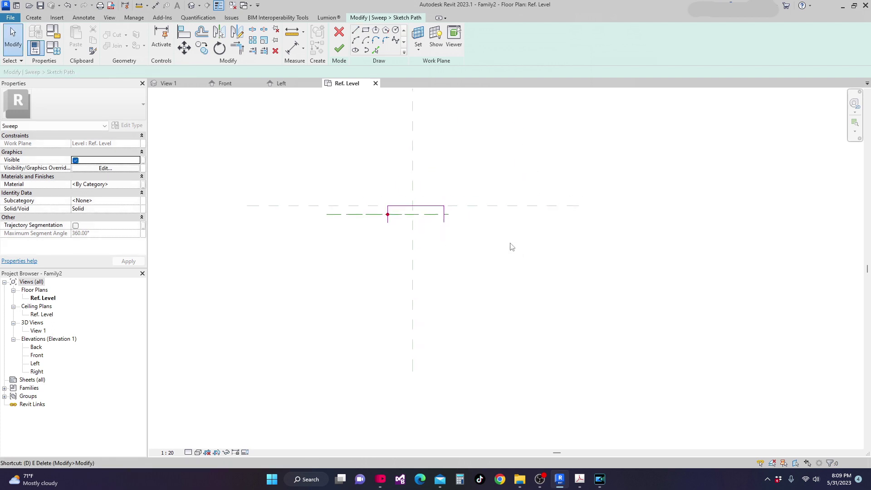
# Dimension the path's two legs to the vertical center plane and make the two segments equal
pyautogui.press('d')
pyautogui.press('i')
pyautogui.scroll(1, 390, 200)
pyautogui.click(385, 210)
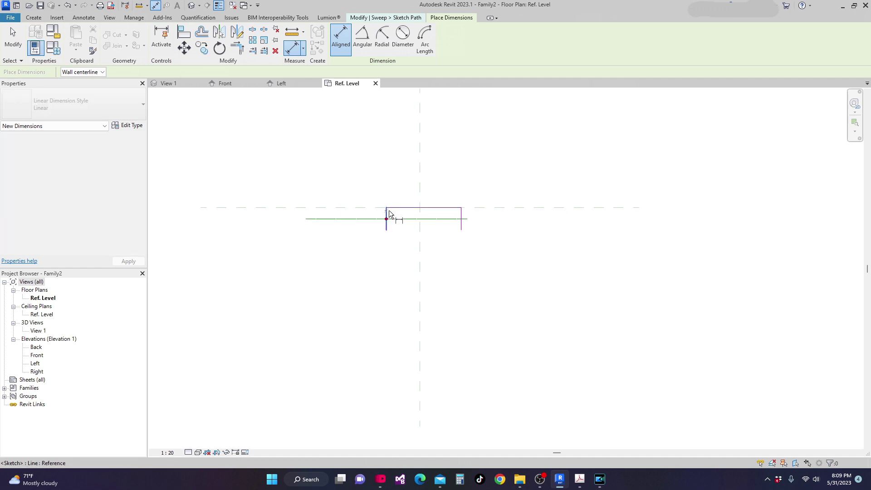
pyautogui.click(419, 217)
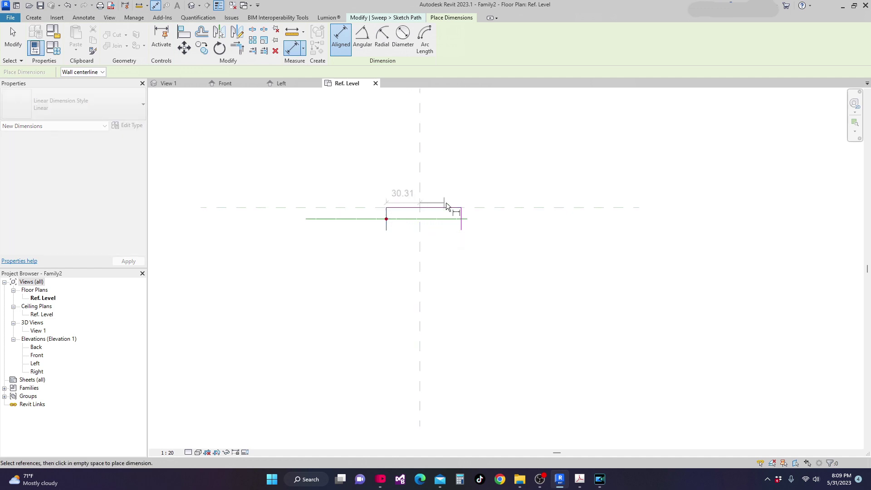
pyautogui.click(461, 218)
pyautogui.click(462, 175)
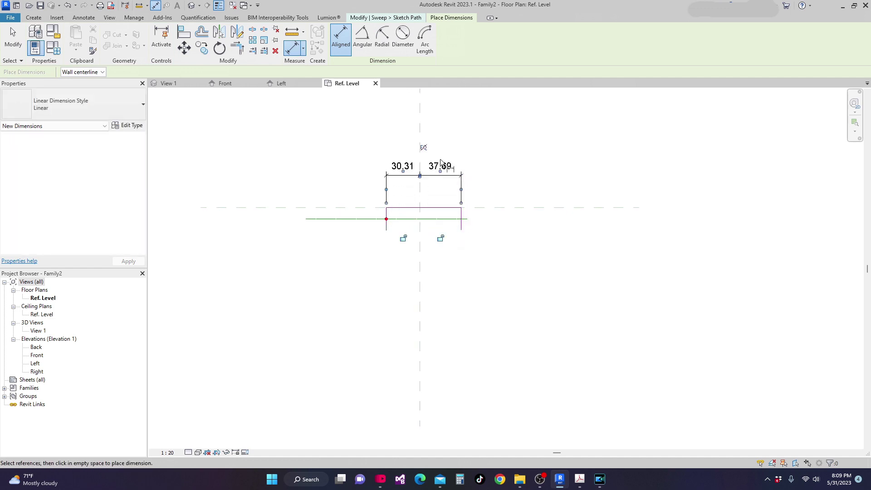
pyautogui.click(423, 148)
# Add an overall aligned dimension between the sweep path's two legs, above the equalized dimension
pyautogui.scroll(3, 390, 218)
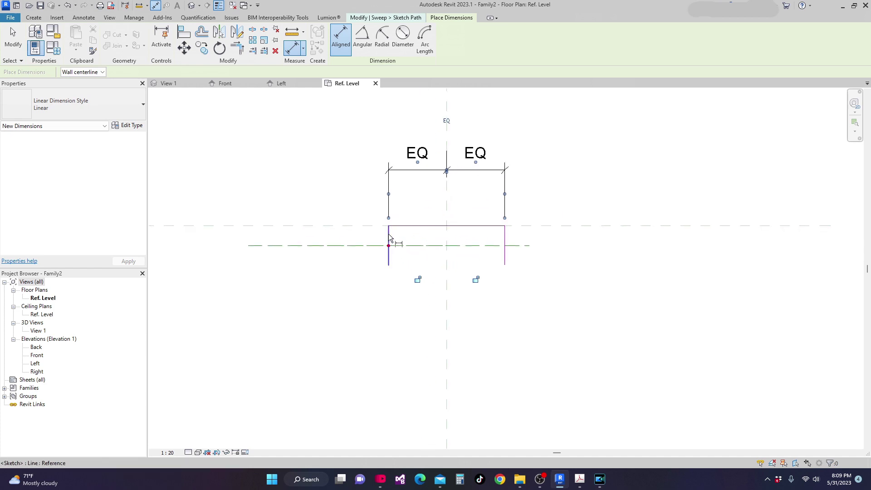
pyautogui.click(389, 240)
pyautogui.click(504, 242)
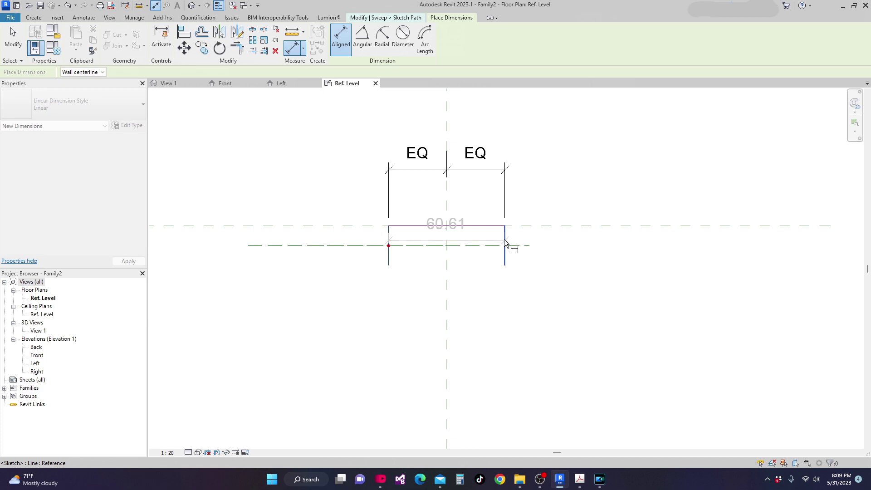
pyautogui.moveTo(500, 122); pyautogui.dragTo(499, 204, button='middle')
pyautogui.scroll(-1, 498, 204)
pyautogui.click(501, 184)
pyautogui.scroll(-2, 476, 224)
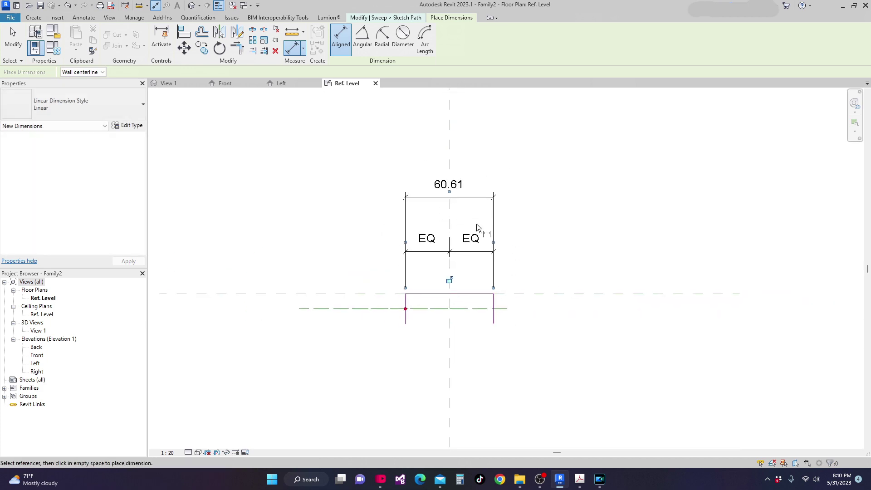
pyautogui.press('Escape')
pyautogui.press('Escape')
# Label the overall width dimension with a new type parameter named W and set it to 10 cm
pyautogui.click(477, 207)
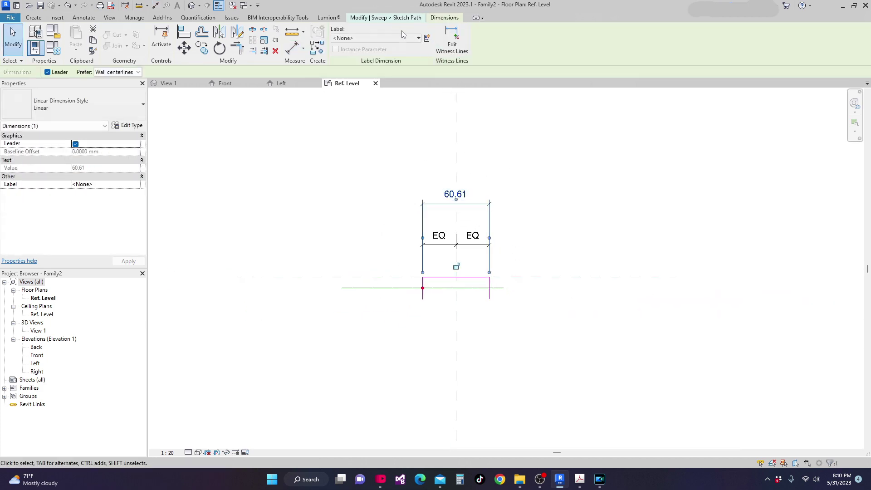
pyautogui.click(426, 38)
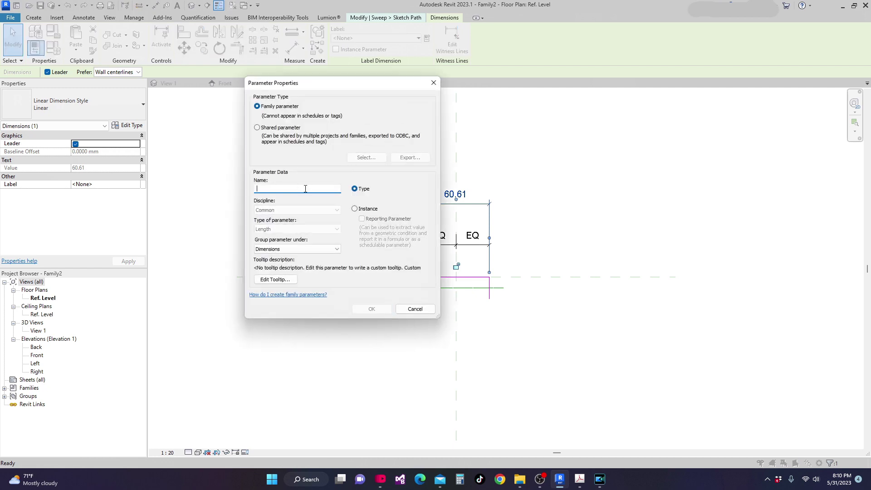
pyautogui.click(370, 309)
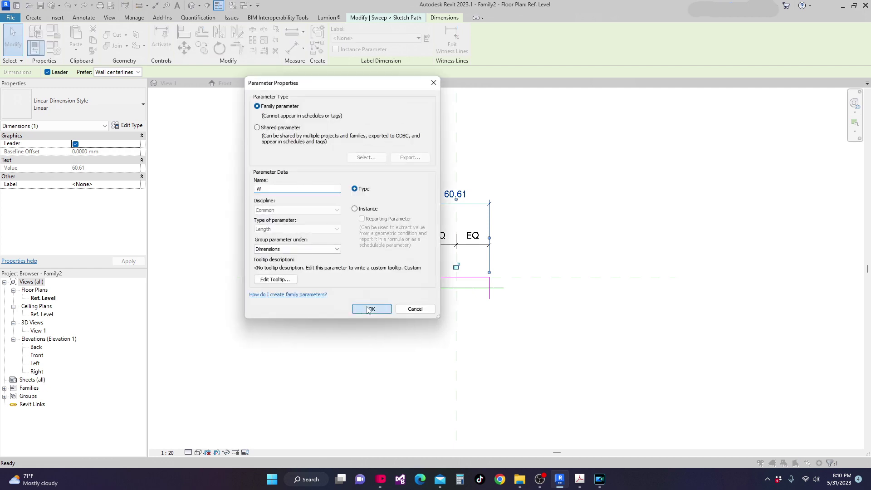
pyautogui.click(461, 198)
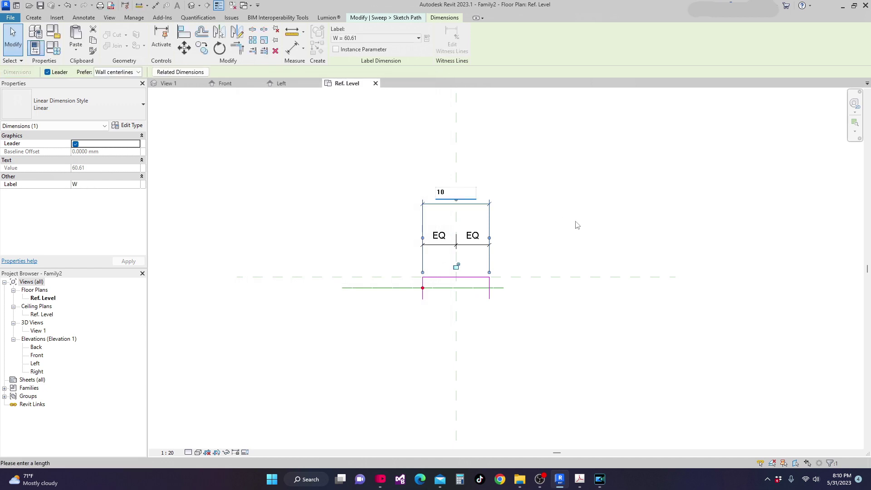
pyautogui.press('Return')
pyautogui.scroll(3, 529, 238)
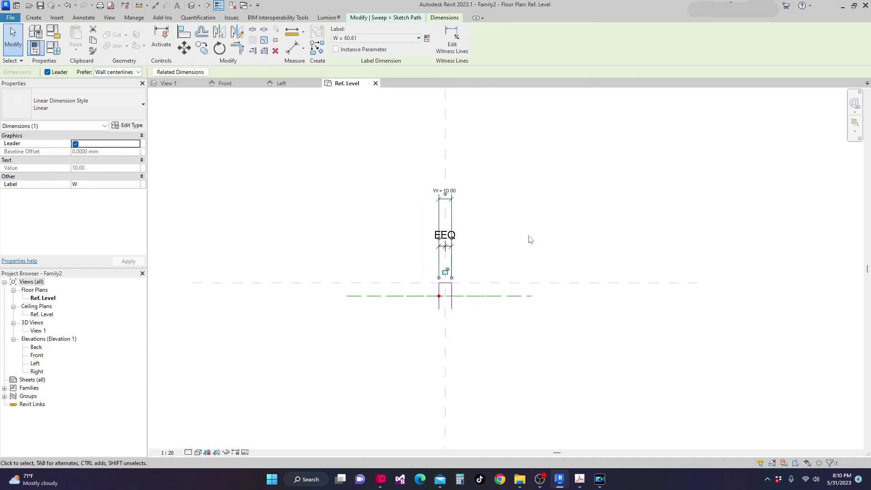
pyautogui.moveTo(413, 333); pyautogui.dragTo(421, 329, button='middle')
pyautogui.scroll(2, 422, 329)
pyautogui.click(421, 328)
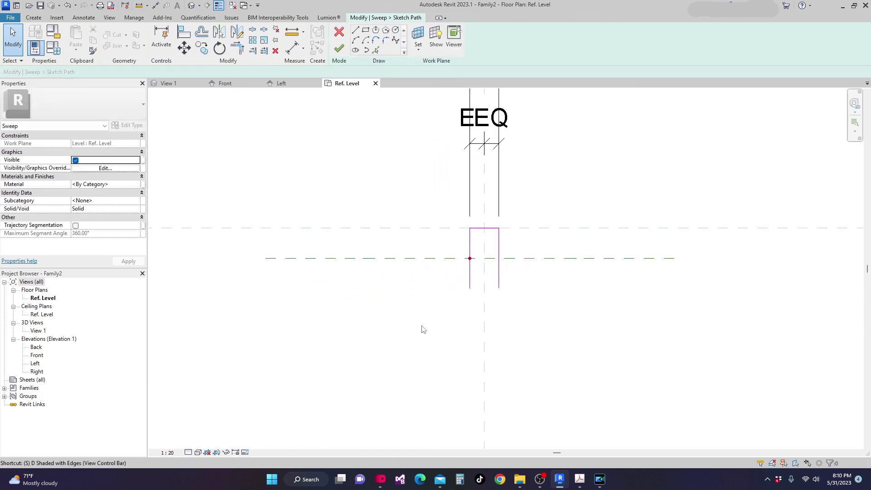
# Add an aligned dimension from the Center (Front/Back) plane to the lower endpoint of the path's left leg
pyautogui.moveTo(472, 309); pyautogui.dragTo(471, 321, button='middle')
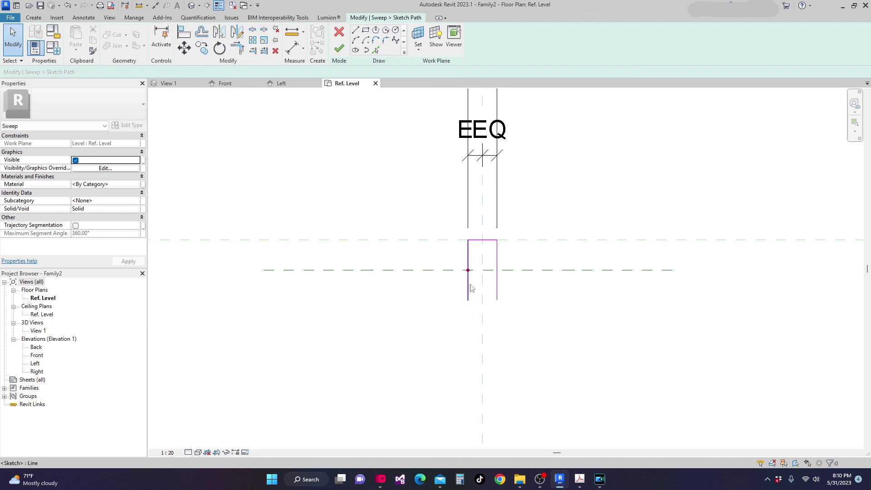
pyautogui.click(468, 285)
pyautogui.press('d')
pyautogui.press('i')
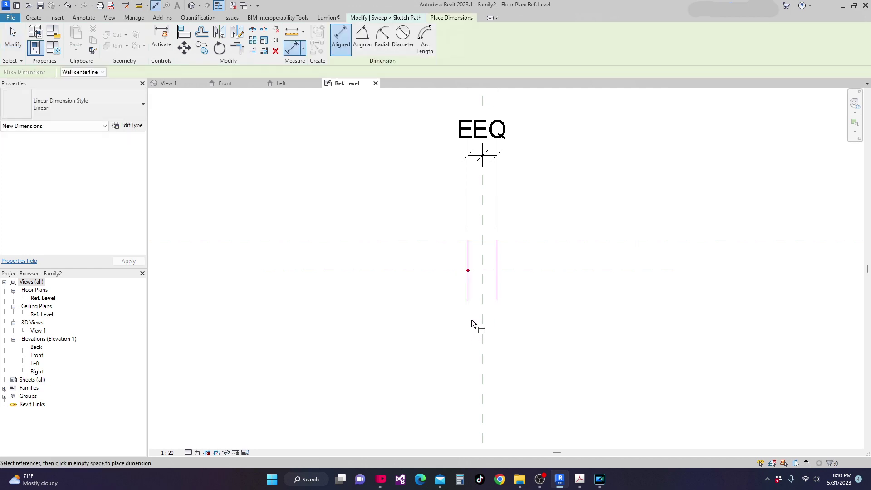
pyautogui.click(443, 240)
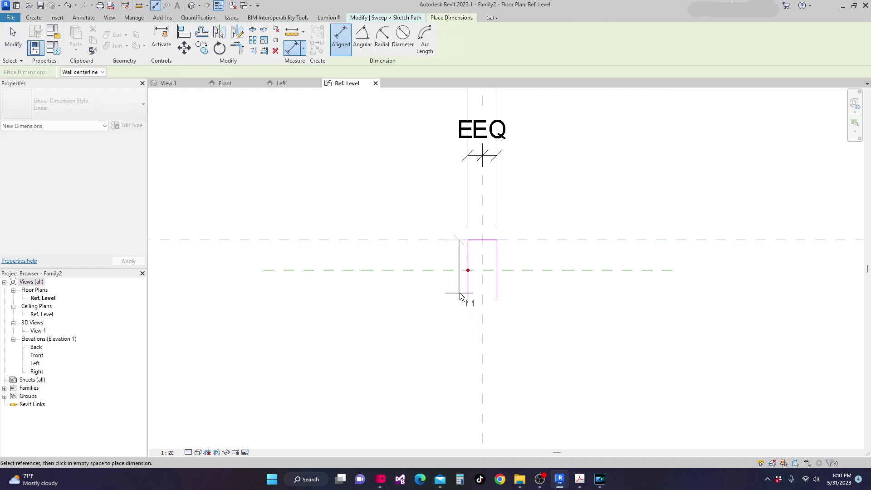
pyautogui.click(468, 301)
pyautogui.click(384, 298)
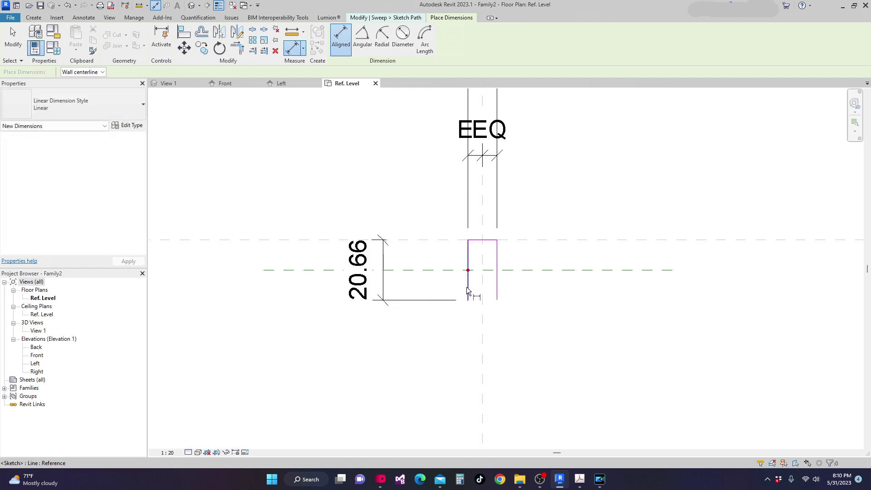
pyautogui.press('Escape')
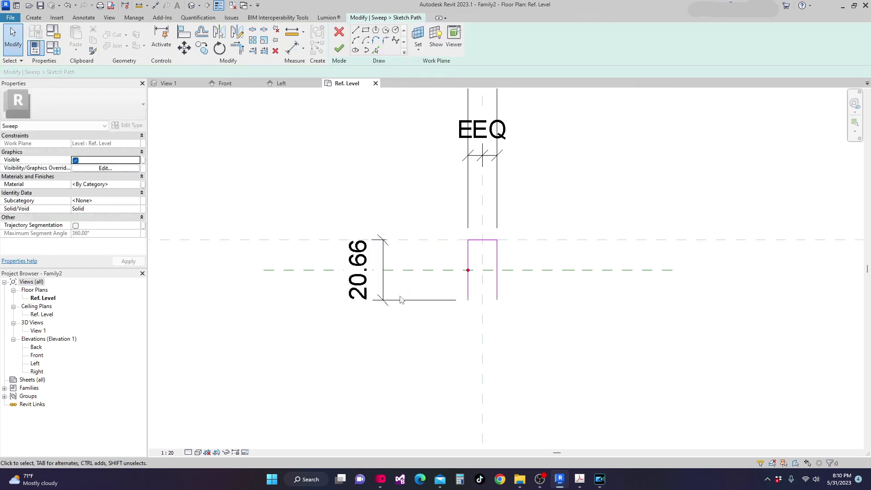
# Label the leg's depth dimension with a new type parameter named D and set it to 5 cm
pyautogui.click(399, 300)
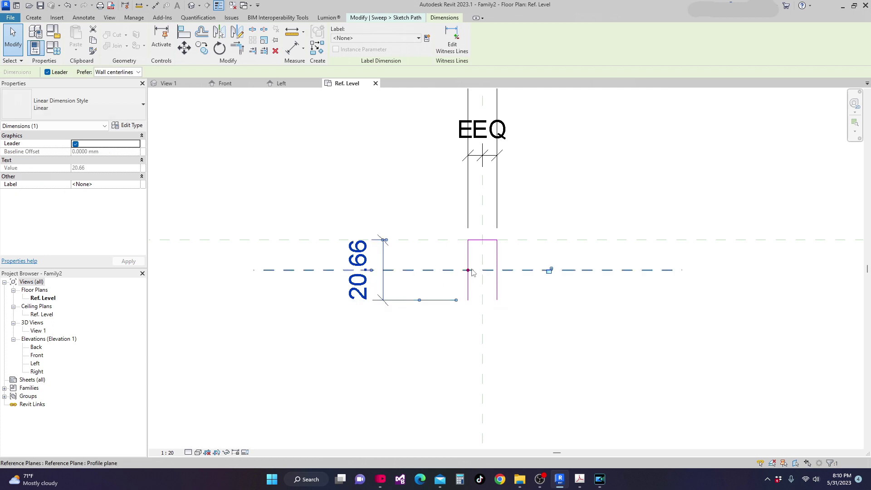
pyautogui.click(428, 38)
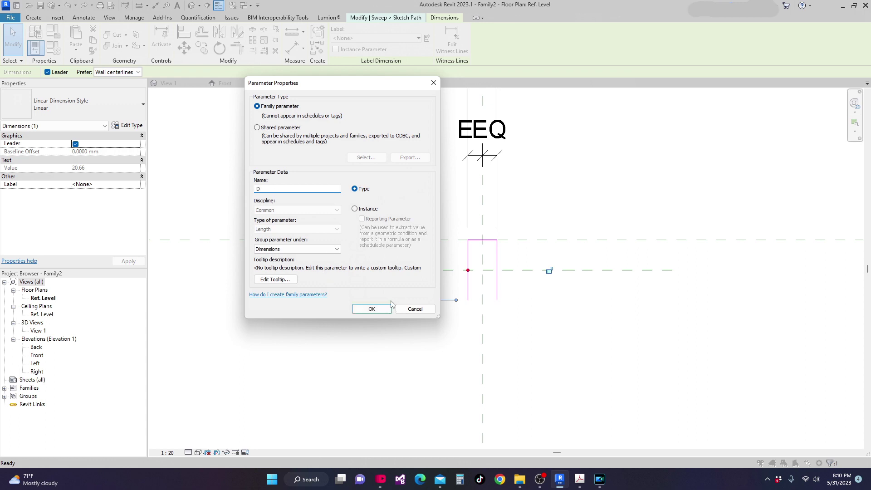
pyautogui.click(372, 308)
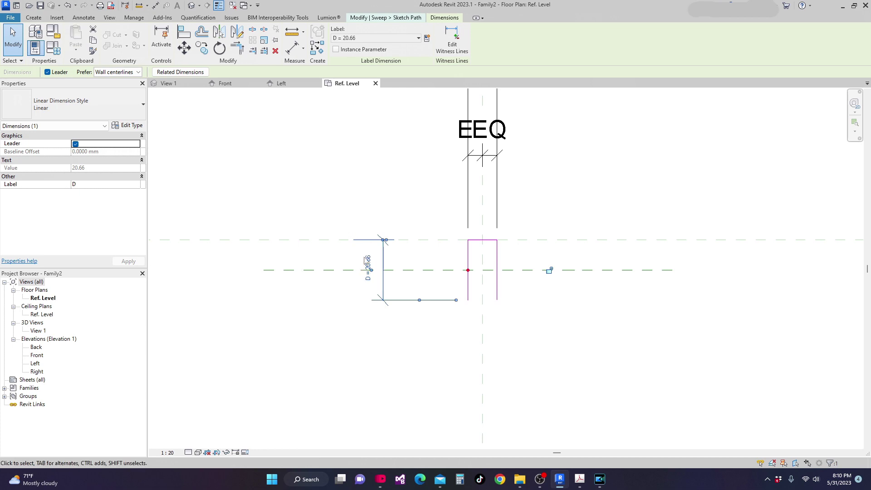
pyautogui.click(367, 261)
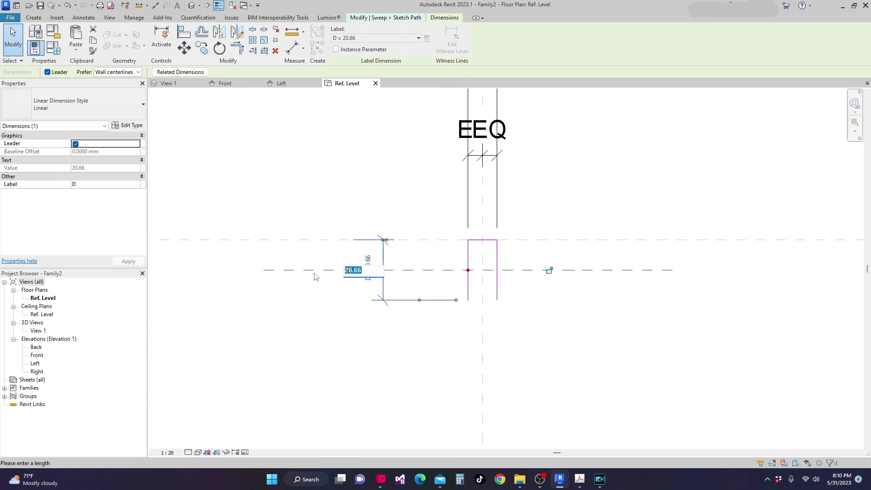
pyautogui.press('Return')
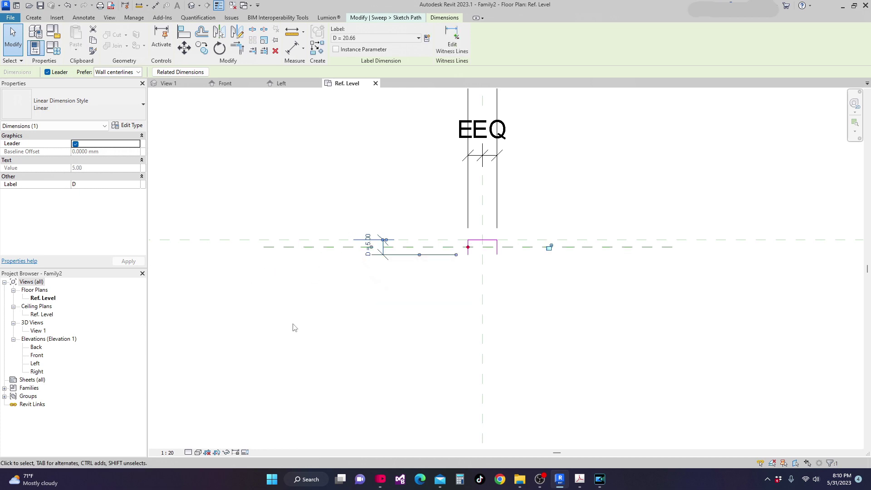
pyautogui.scroll(1, 355, 313)
pyautogui.click(355, 312)
# Finish the sweep path and open its profile for editing in the Front elevation
pyautogui.moveTo(528, 332); pyautogui.dragTo(506, 350, button='middle')
pyautogui.moveTo(655, 337)
pyautogui.mouseDown(button='middle')
pyautogui.moveTo(653, 395)
pyautogui.moveTo(632, 377)
pyautogui.moveTo(624, 353)
pyautogui.mouseUp(button='middle')
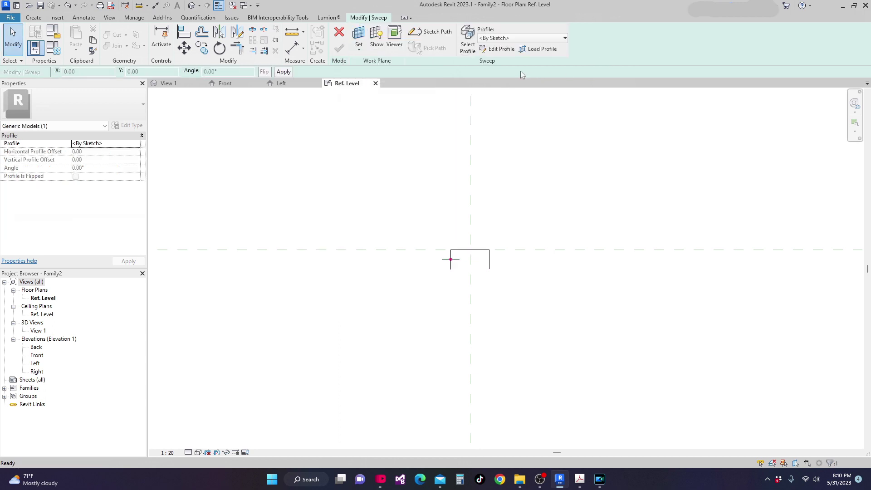
pyautogui.click(498, 49)
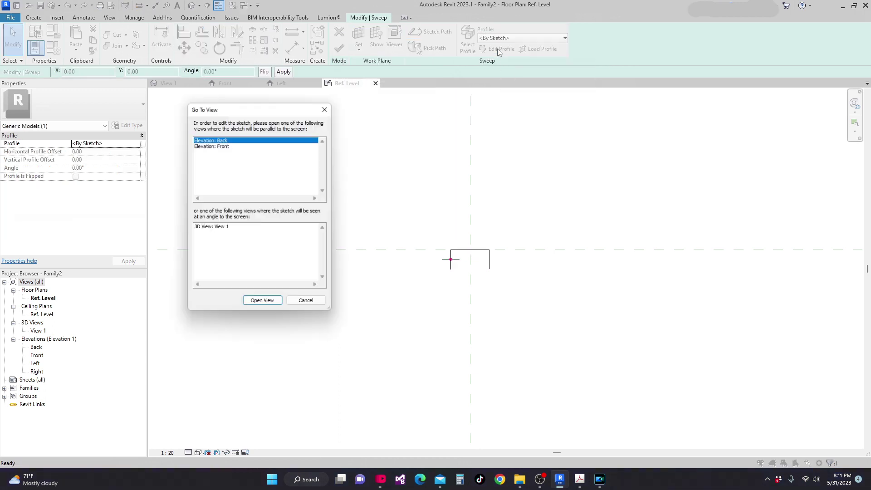
pyautogui.click(222, 147)
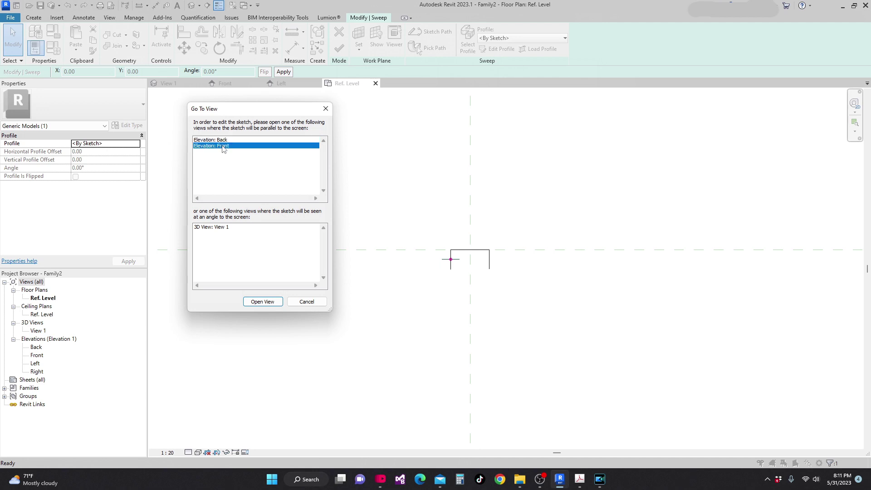
pyautogui.click(253, 303)
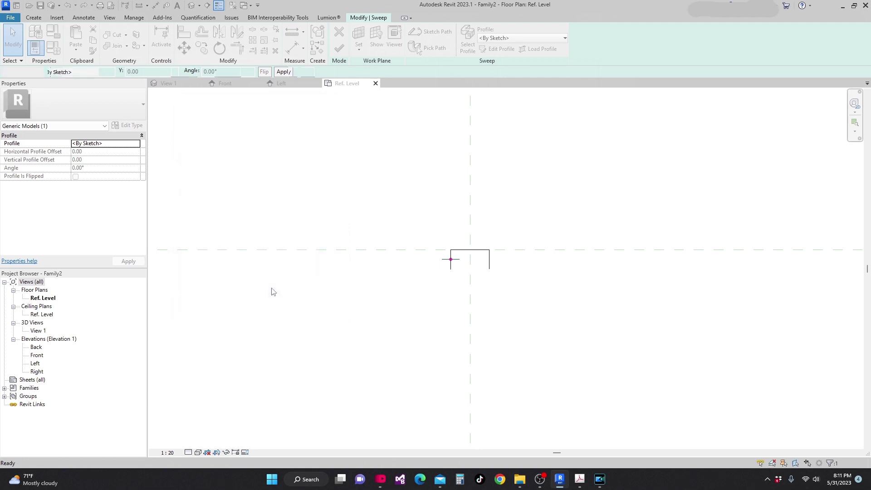
# Sketch a rectangular profile about 1.5 cm wide and 5 cm high from the profile plane, across the lowest reference plane above the Ref. Level
pyautogui.scroll(3, 444, 232)
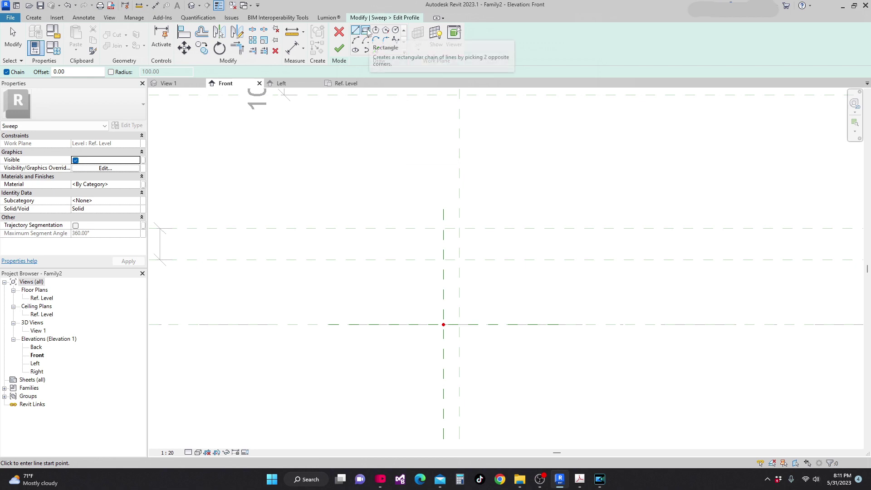
pyautogui.click(366, 31)
pyautogui.scroll(3, 443, 254)
pyautogui.click(443, 240)
pyautogui.scroll(1, 449, 259)
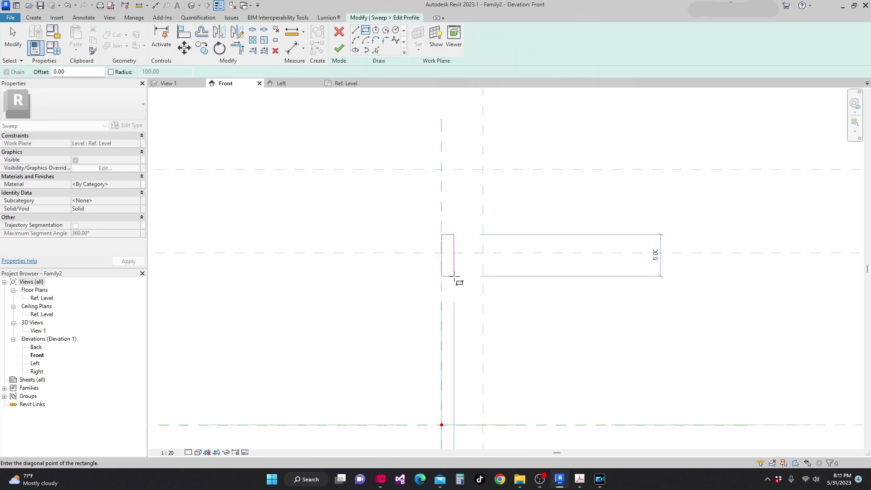
pyautogui.click(454, 276)
pyautogui.press('Escape')
pyautogui.press('Escape')
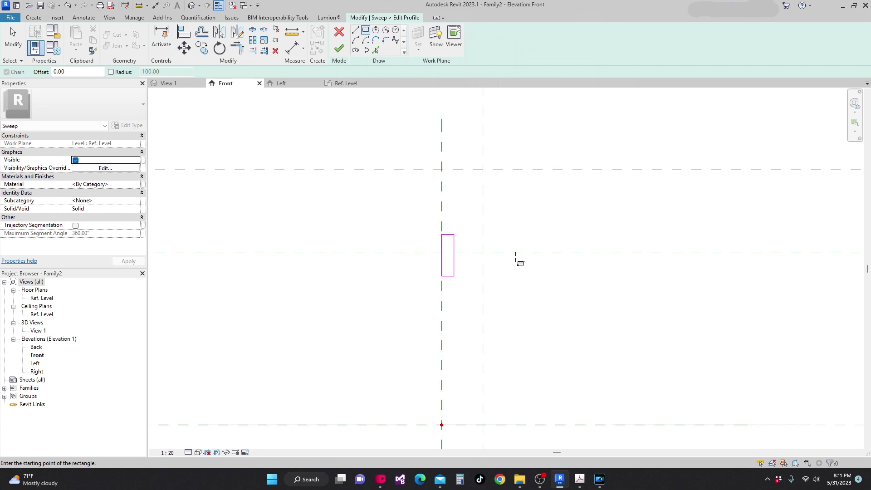
# Move the whole profile rectangle so the midpoint of its left edge sits on the lowest reference plane above the Ref. Level
pyautogui.scroll(1, 452, 240)
pyautogui.moveTo(409, 213); pyautogui.dragTo(459, 284)
pyautogui.click(190, 53)
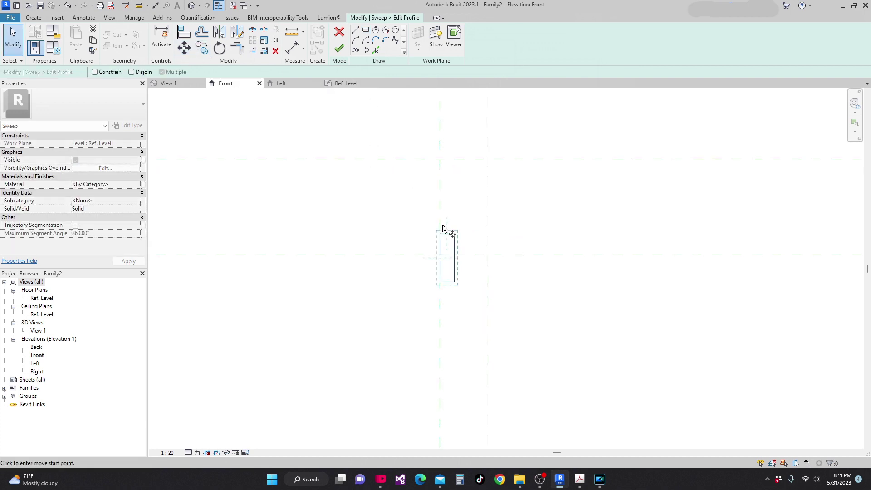
pyautogui.scroll(2, 452, 254)
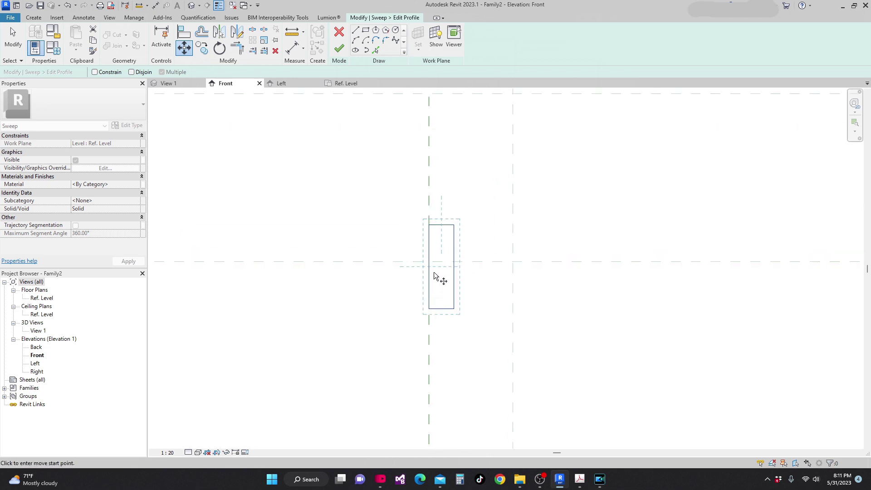
pyautogui.scroll(1, 429, 267)
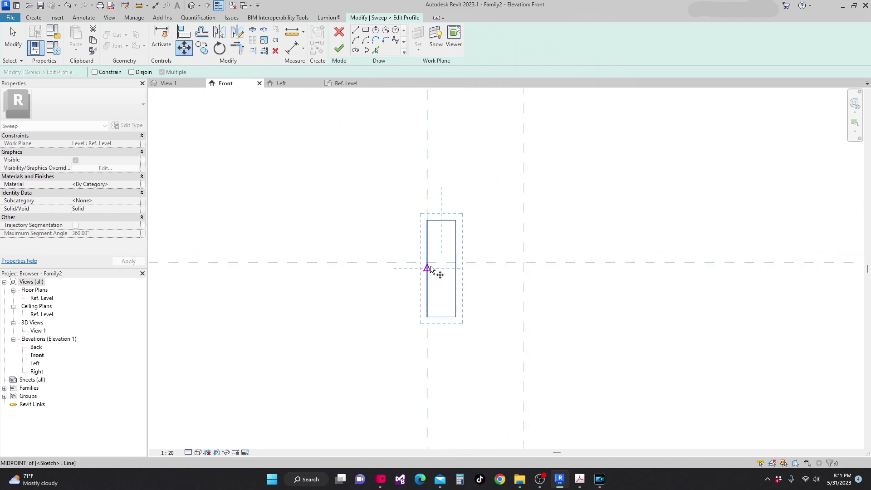
pyautogui.click(426, 269)
pyautogui.click(427, 262)
pyautogui.scroll(-2, 449, 255)
pyautogui.scroll(-5, 463, 249)
pyautogui.moveTo(478, 249); pyautogui.dragTo(438, 265, button='middle')
pyautogui.scroll(2, 478, 254)
pyautogui.press('Escape')
# Set the profile rectangle's width to 1 cm by moving its right edge
pyautogui.scroll(3, 451, 259)
pyautogui.scroll(1, 435, 270)
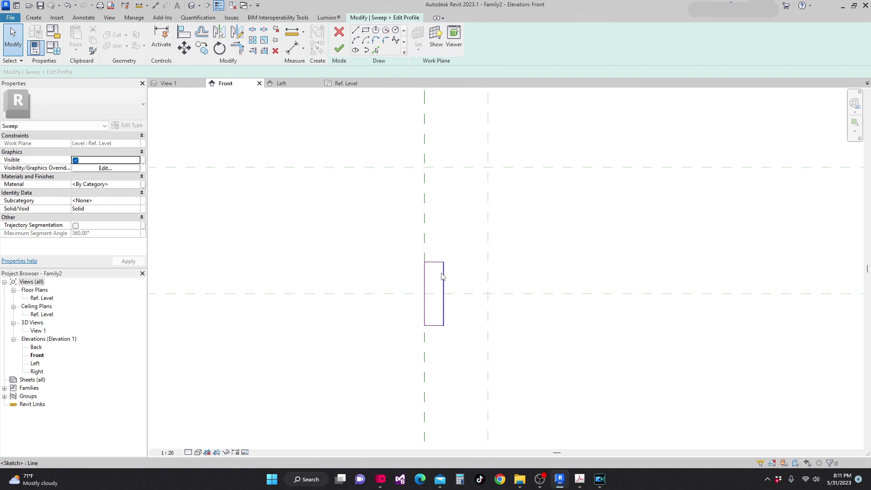
pyautogui.click(443, 272)
pyautogui.click(436, 245)
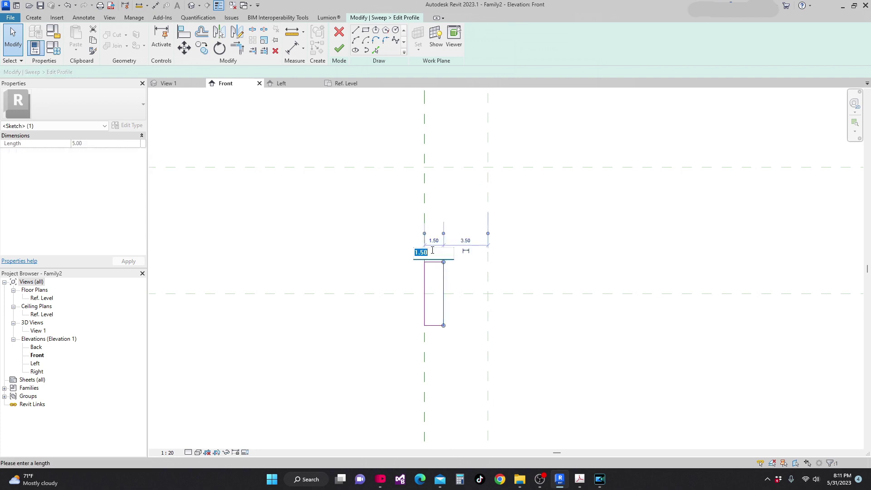
pyautogui.write('1')
pyautogui.press('Return')
pyautogui.scroll(-2, 542, 301)
pyautogui.click(542, 322)
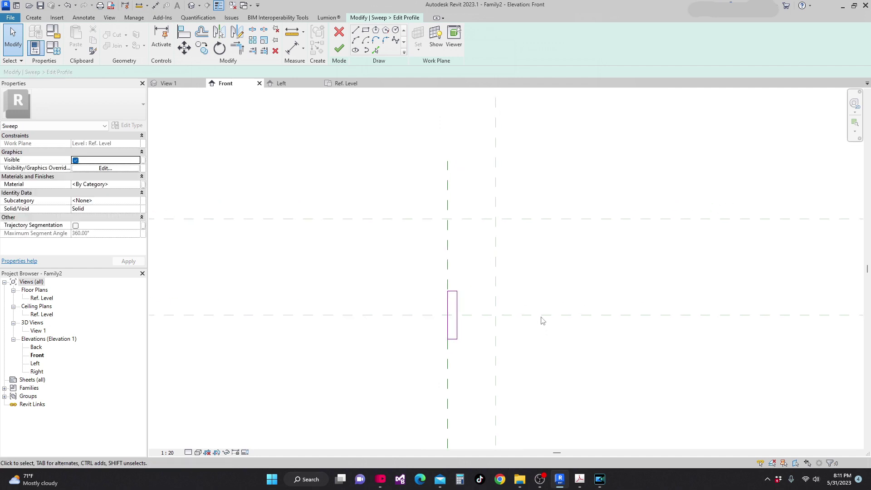
# Copy the profile rectangle from its left-edge midpoint onto each of the other three inner horizontal reference planes, keeping it on the profile plane
pyautogui.moveTo(390, 249)
pyautogui.mouseDown()
pyautogui.moveTo(477, 322)
pyautogui.moveTo(486, 359)
pyautogui.mouseUp()
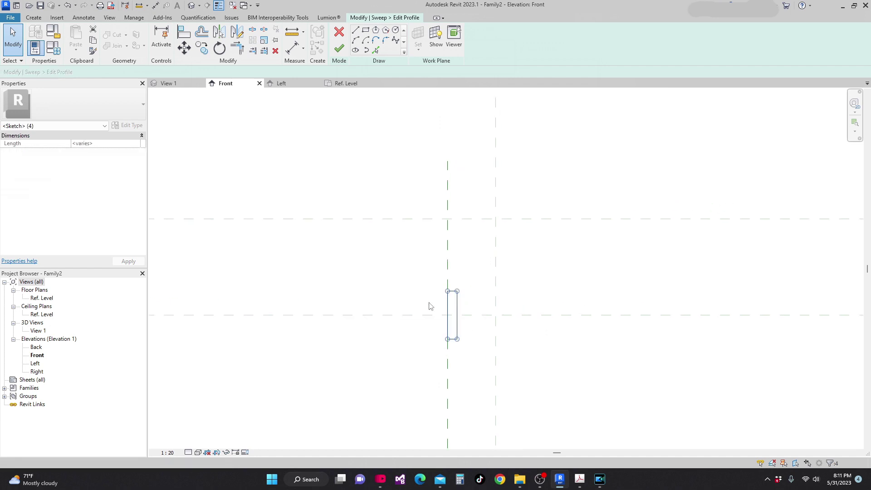
pyautogui.click(201, 49)
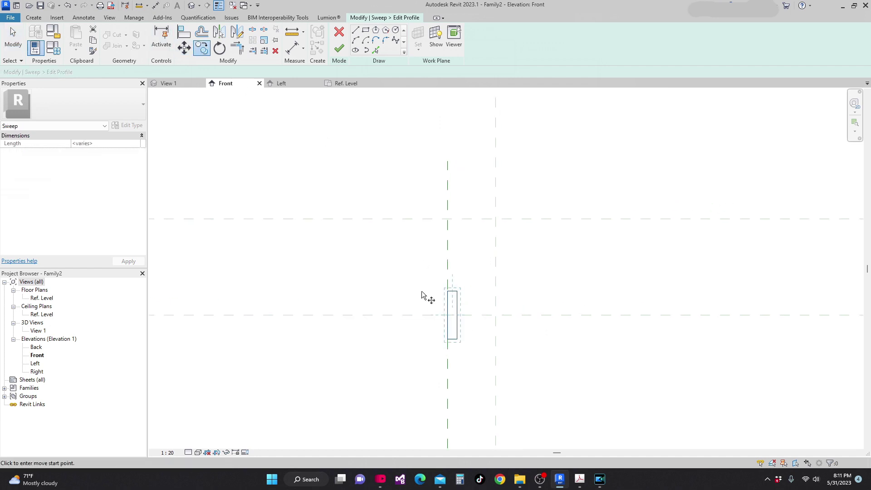
pyautogui.scroll(1, 455, 315)
pyautogui.click(455, 314)
pyautogui.moveTo(459, 252); pyautogui.dragTo(446, 353, button='middle')
pyautogui.click(442, 290)
pyautogui.scroll(-1, 519, 270)
pyautogui.moveTo(501, 240); pyautogui.dragTo(486, 379, button='middle')
pyautogui.scroll(-2, 477, 332)
pyautogui.moveTo(503, 241); pyautogui.dragTo(498, 337, button='middle')
pyautogui.scroll(1, 446, 259)
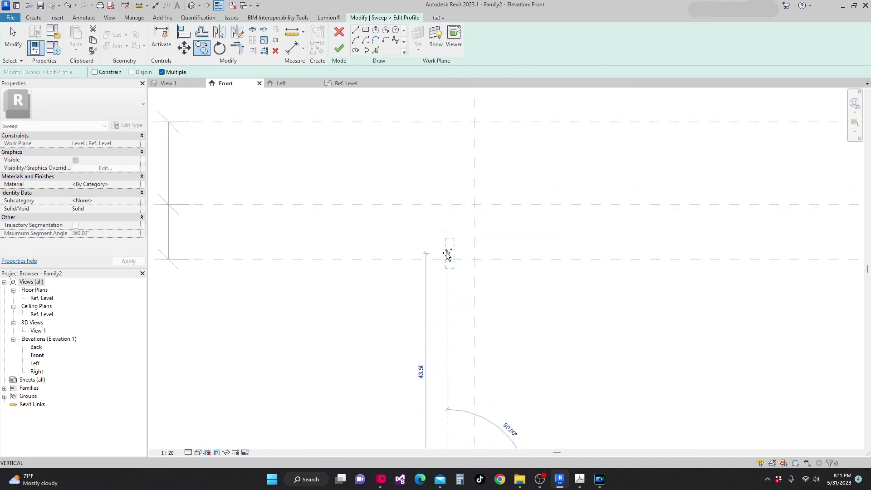
pyautogui.click(447, 258)
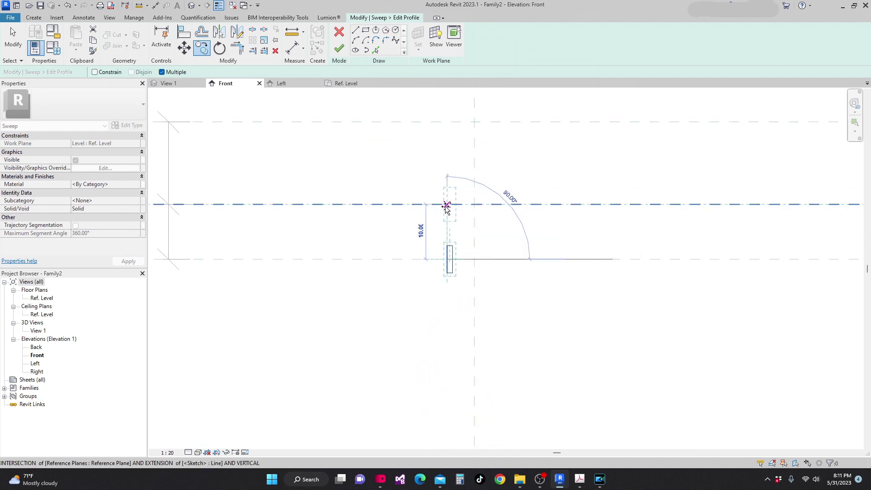
pyautogui.click(445, 203)
pyautogui.scroll(-3, 487, 259)
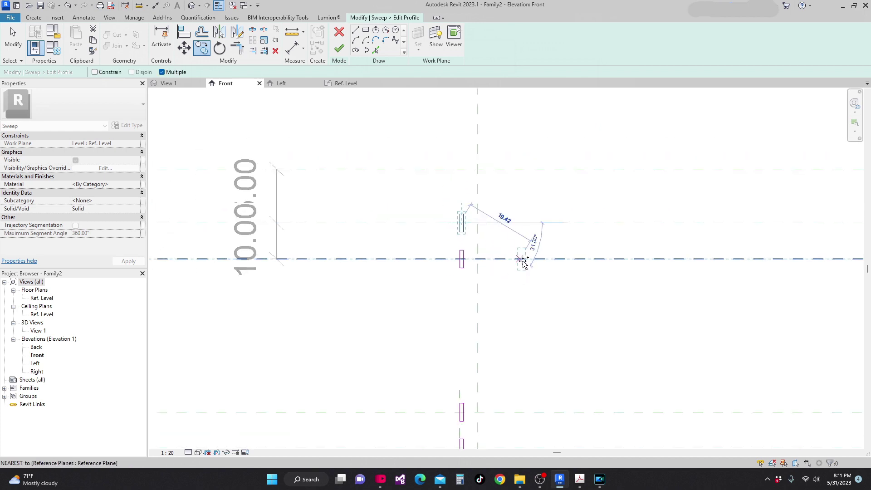
pyautogui.press('Escape')
pyautogui.moveTo(618, 333); pyautogui.dragTo(620, 292, button='middle')
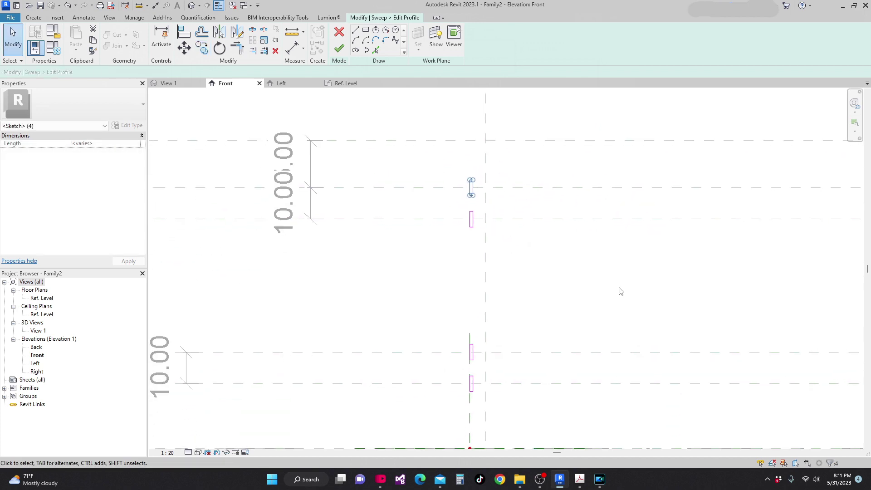
pyautogui.scroll(2, 599, 302)
pyautogui.press('Escape')
pyautogui.scroll(-3, 546, 311)
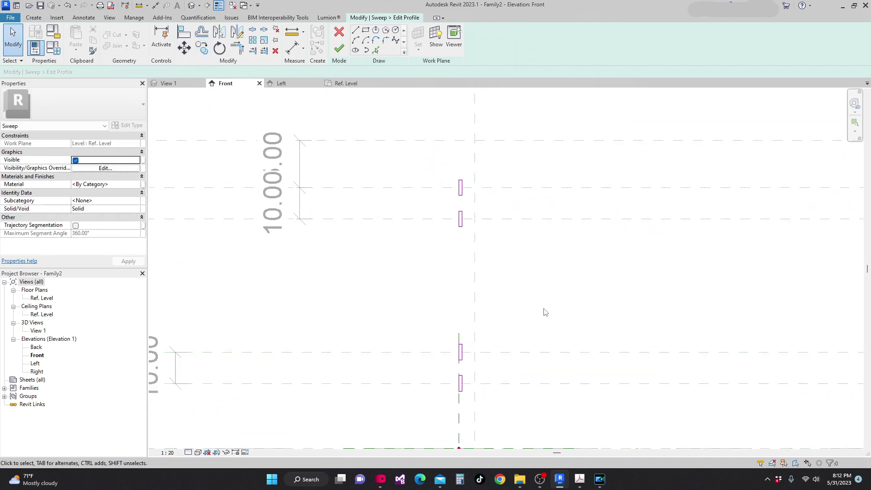
# Finish the four-rectangle profile and complete the sweep
pyautogui.scroll(-1, 531, 294)
pyautogui.moveTo(548, 310); pyautogui.dragTo(522, 307, button='middle')
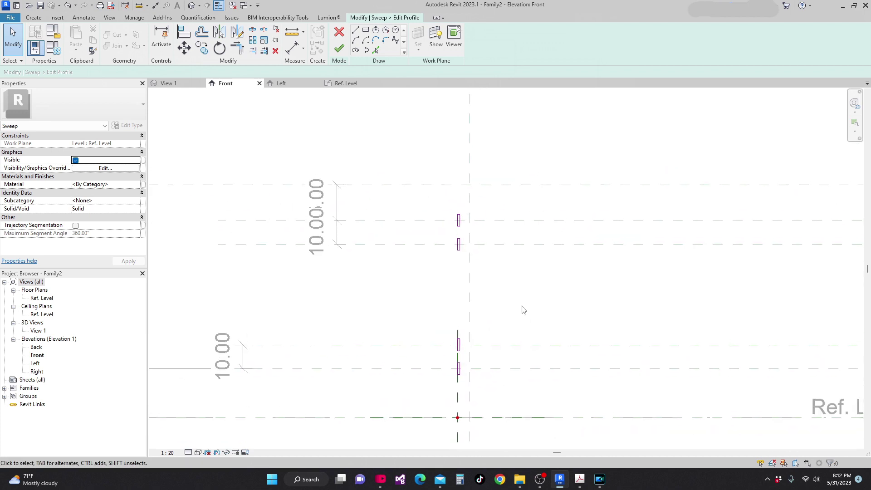
pyautogui.click(338, 49)
pyautogui.click(341, 52)
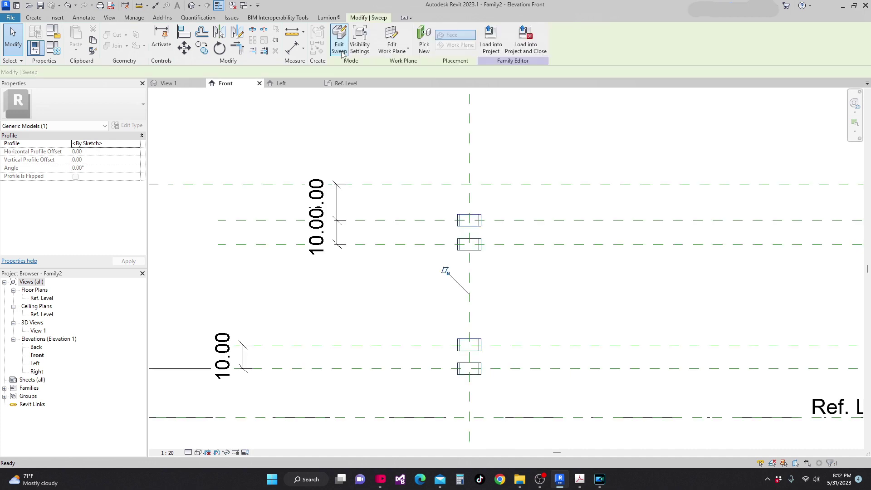
# Examine the finished sweep in the 3D view from an angle above and in the Ref. Level plan
pyautogui.click(181, 85)
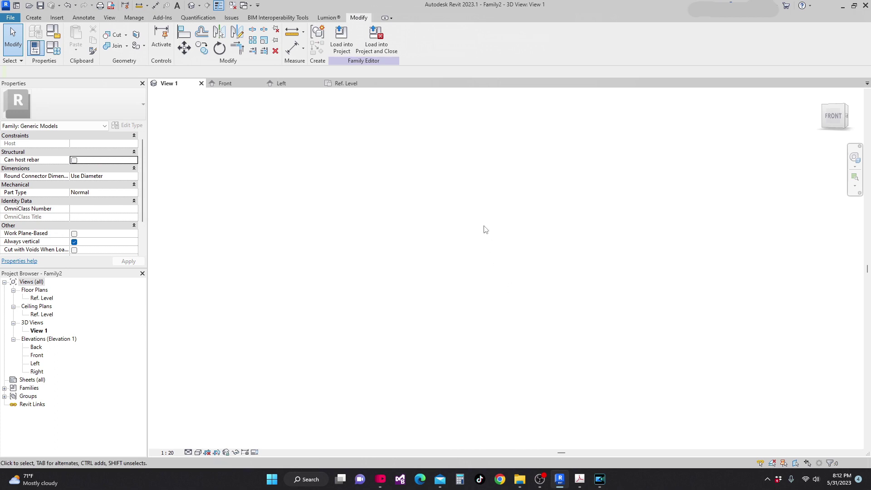
pyautogui.click(231, 83)
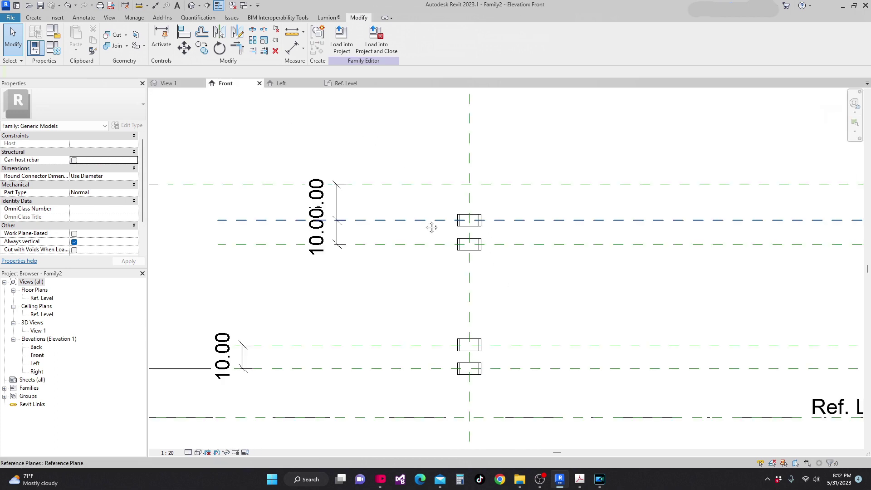
pyautogui.click(168, 83)
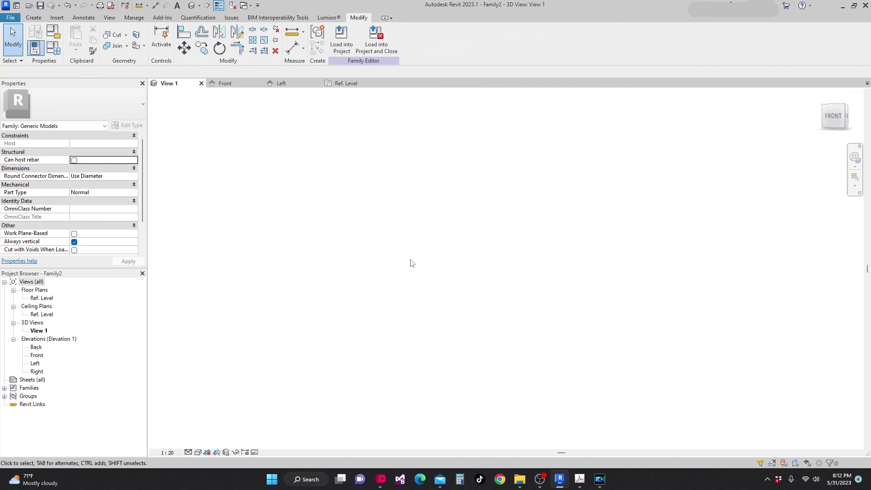
pyautogui.scroll(-3, 411, 263)
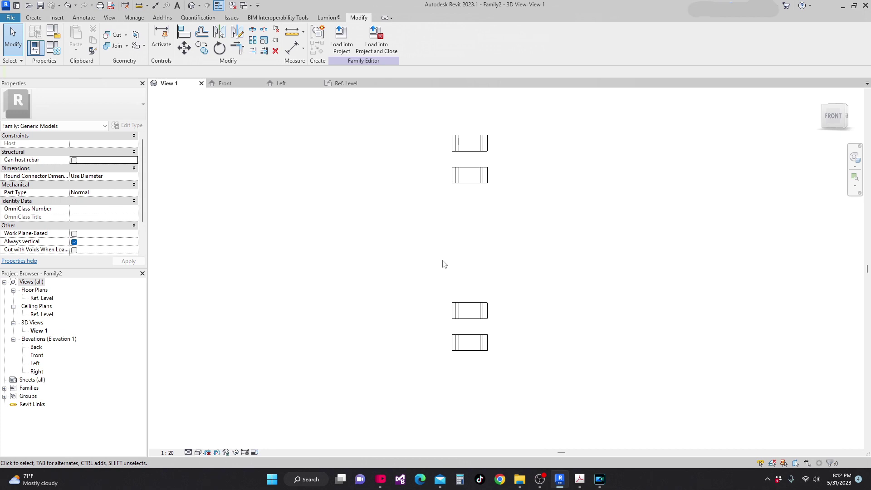
pyautogui.keyDown('shift'); pyautogui.moveTo(445, 251); pyautogui.dragTo(546, 349, button='middle'); pyautogui.keyUp('shift')
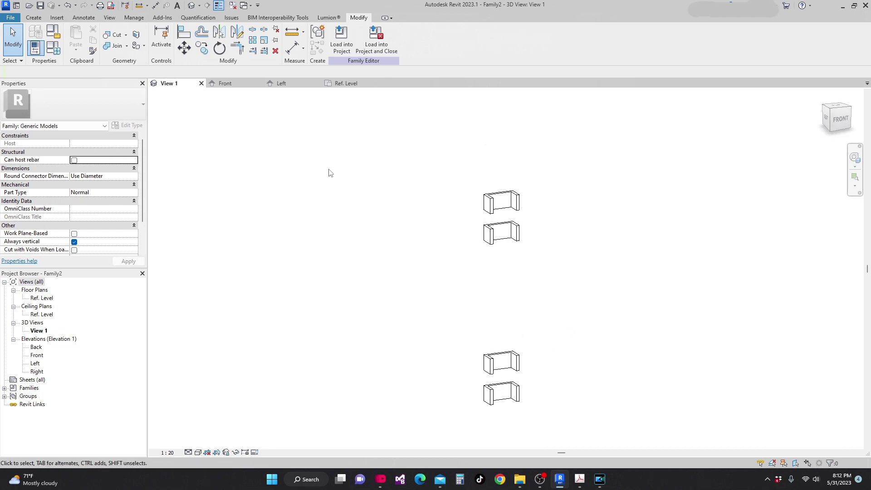
pyautogui.click(351, 86)
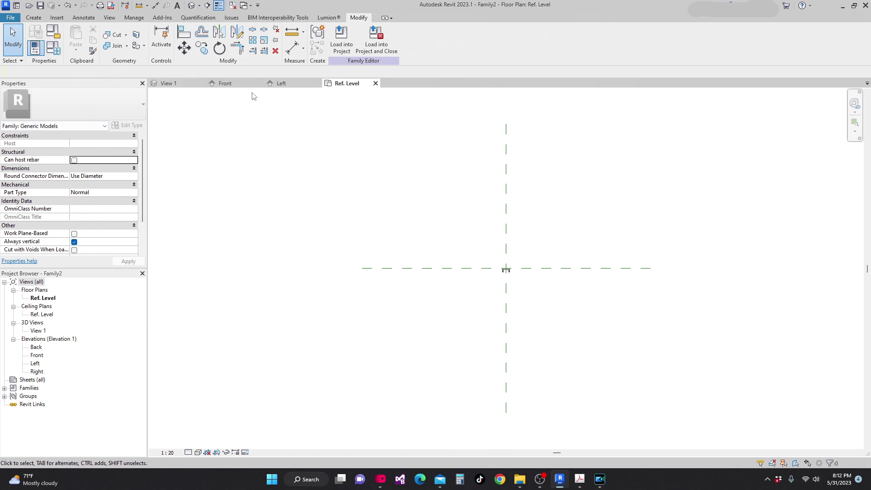
# Start a Revolve in the Front elevation and draw a 2 cm base line leftward from the center plane along the Ref. Level
pyautogui.click(223, 84)
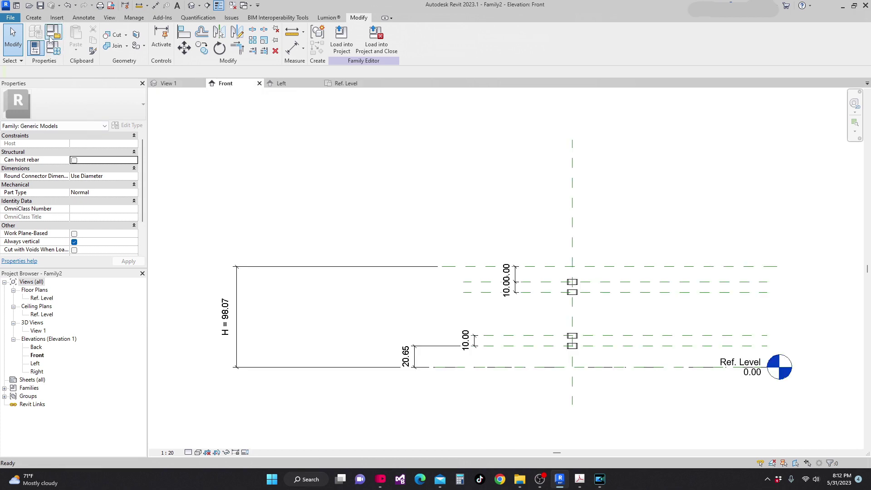
pyautogui.click(33, 18)
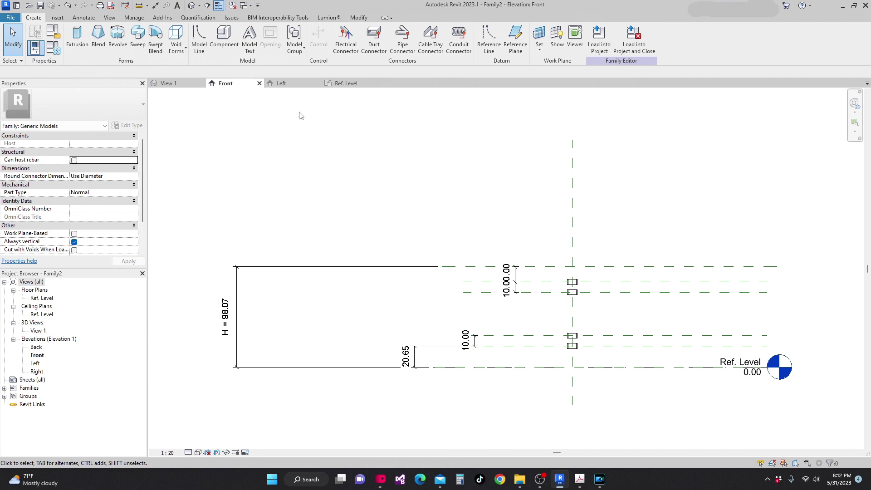
pyautogui.scroll(-3, 318, 131)
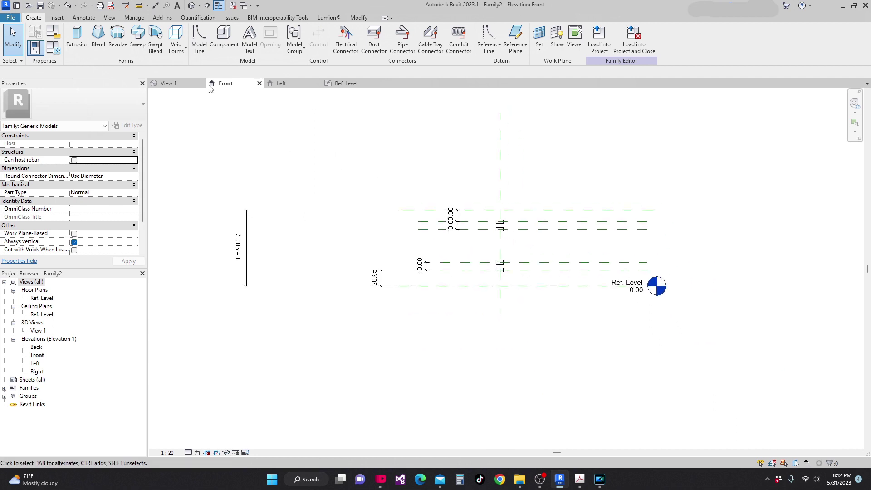
pyautogui.click(117, 46)
pyautogui.scroll(4, 499, 279)
pyautogui.scroll(5, 497, 283)
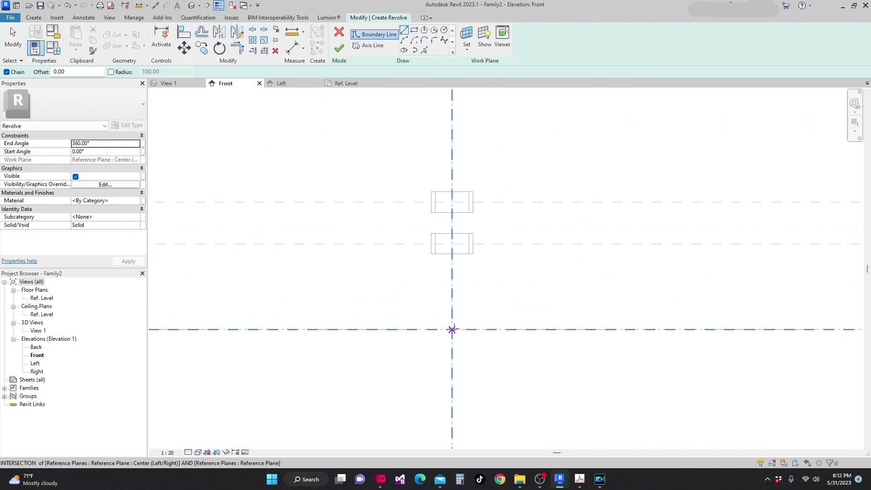
pyautogui.click(452, 329)
pyautogui.scroll(2, 454, 329)
pyautogui.scroll(2, 438, 329)
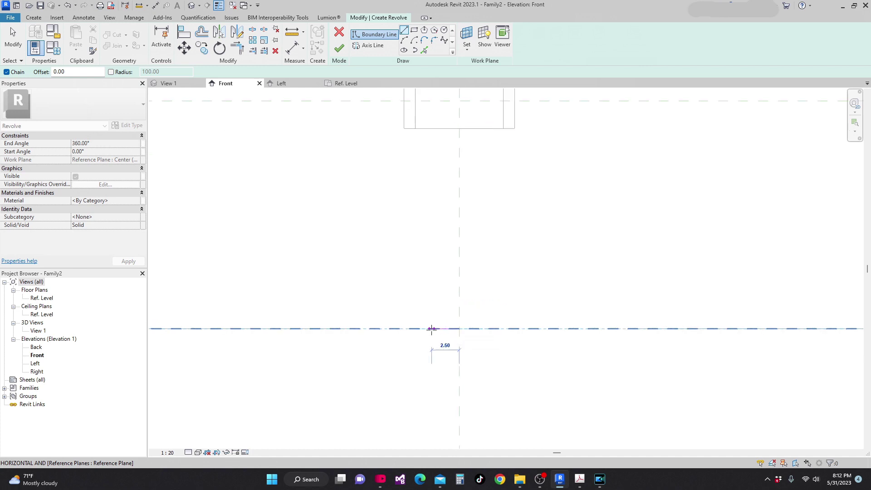
pyautogui.click(434, 328)
# Draw the revolve boundary's outer vertical line from the base up to about 10 cm below the top reference plane
pyautogui.scroll(-3, 436, 296)
pyautogui.scroll(-3, 415, 249)
pyautogui.scroll(-1, 417, 198)
pyautogui.moveTo(418, 199); pyautogui.dragTo(406, 297, button='middle')
pyautogui.scroll(2, 404, 215)
pyautogui.scroll(3, 399, 178)
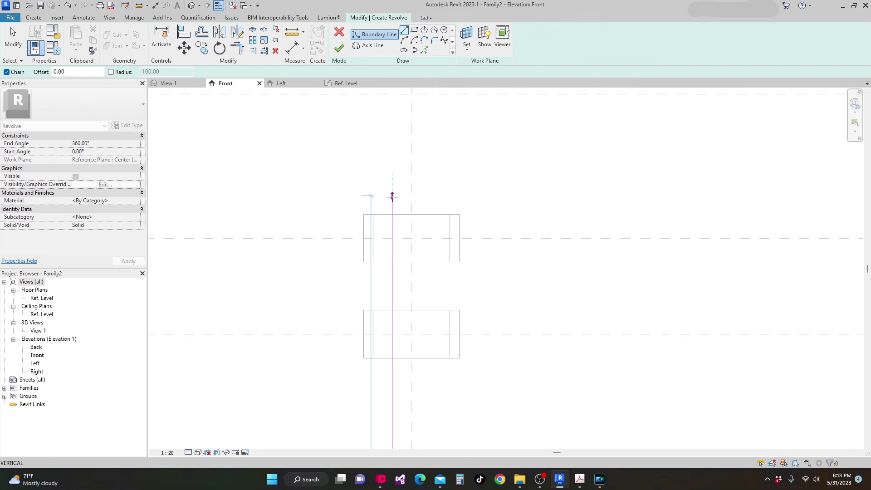
pyautogui.click(392, 191)
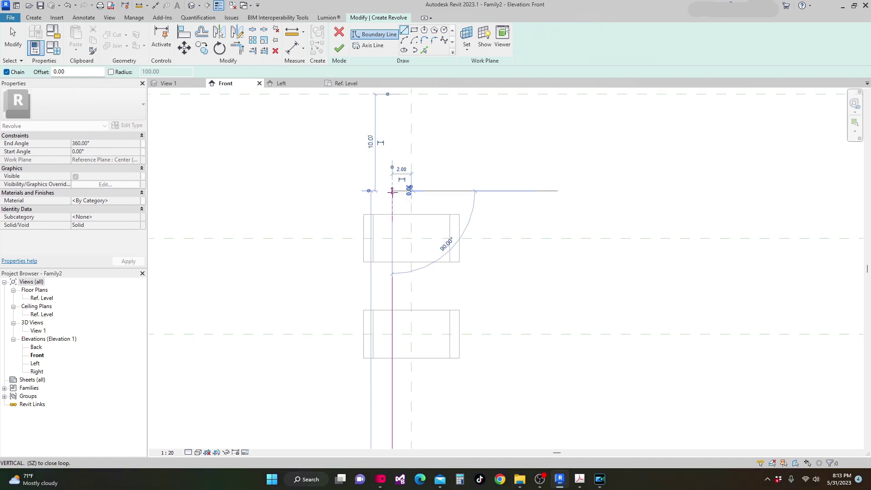
# Draw a recess 1 cm deep and about 5 cm high in the outer boundary, and continue the outer line 4 cm above it
pyautogui.click(401, 190)
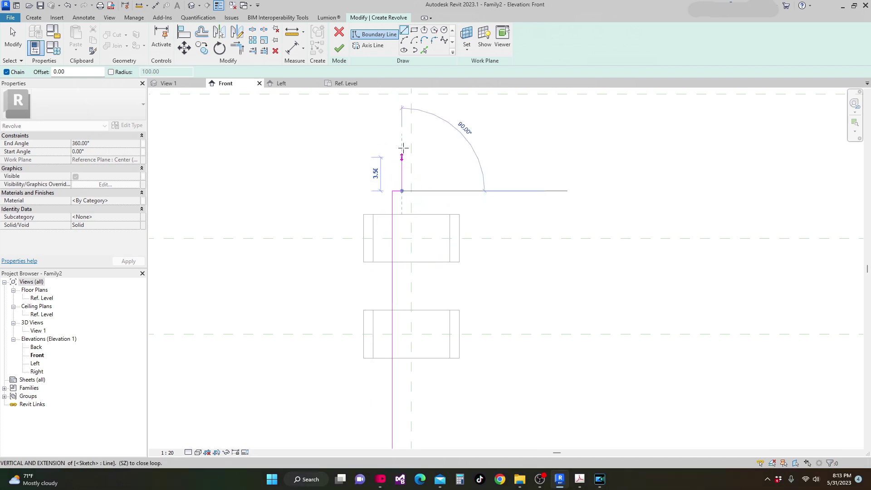
pyautogui.moveTo(399, 151); pyautogui.dragTo(399, 216, button='middle')
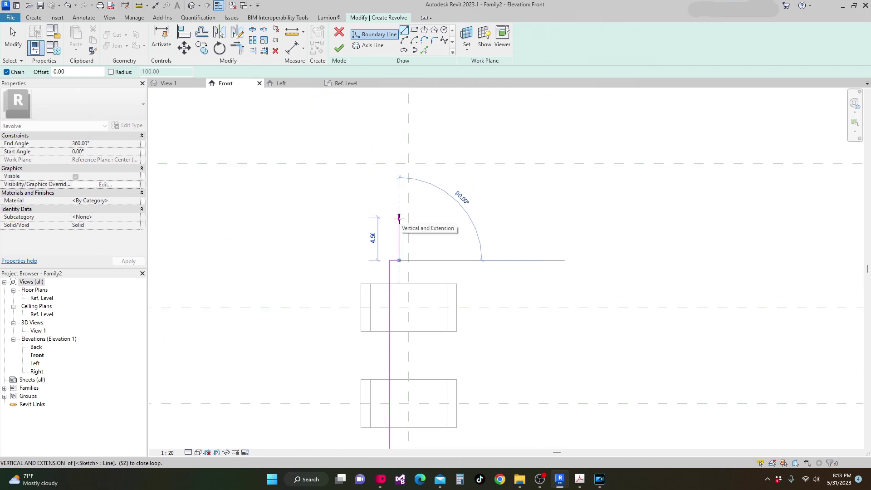
pyautogui.click(399, 212)
pyautogui.click(389, 212)
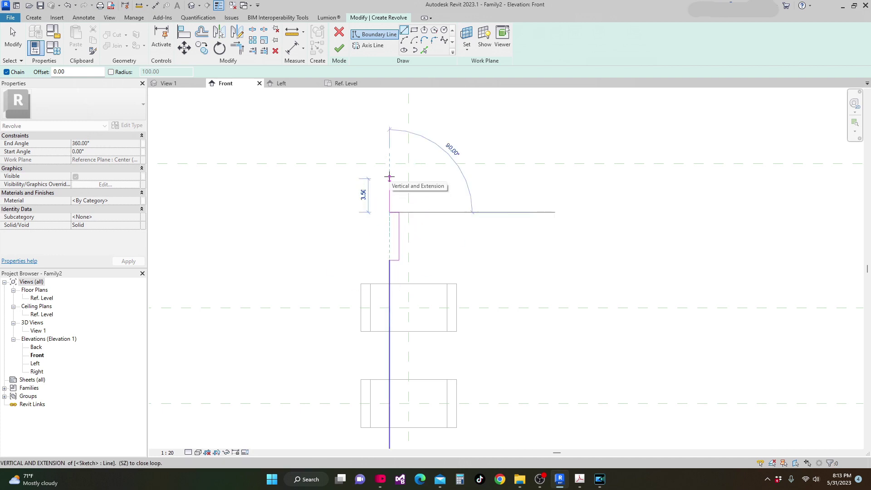
pyautogui.click(389, 174)
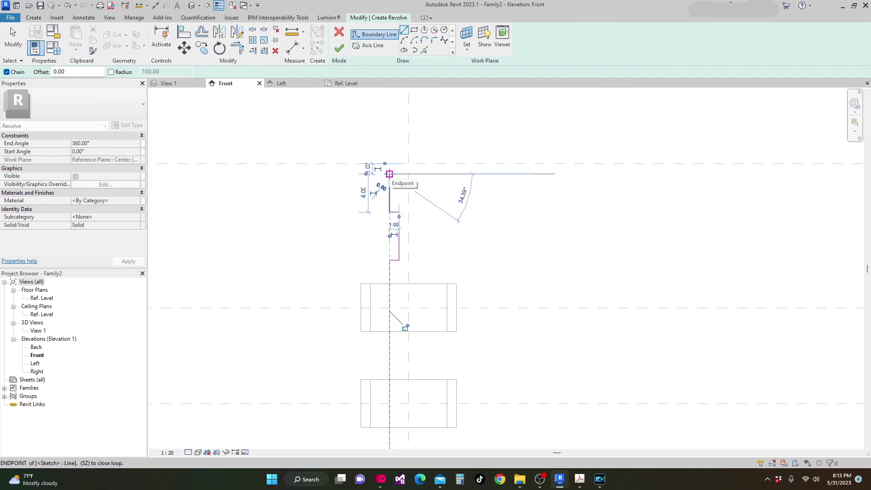
# Draw a notch 1 cm deep and 0.5 cm high, and continue the boundary up to the top reference plane and across to the center plane
pyautogui.scroll(1, 399, 174)
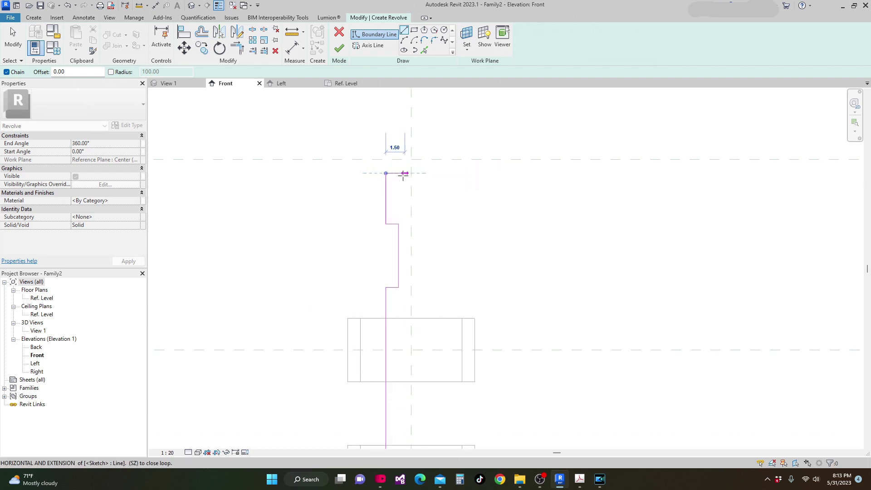
pyautogui.click(398, 173)
pyautogui.scroll(1, 396, 173)
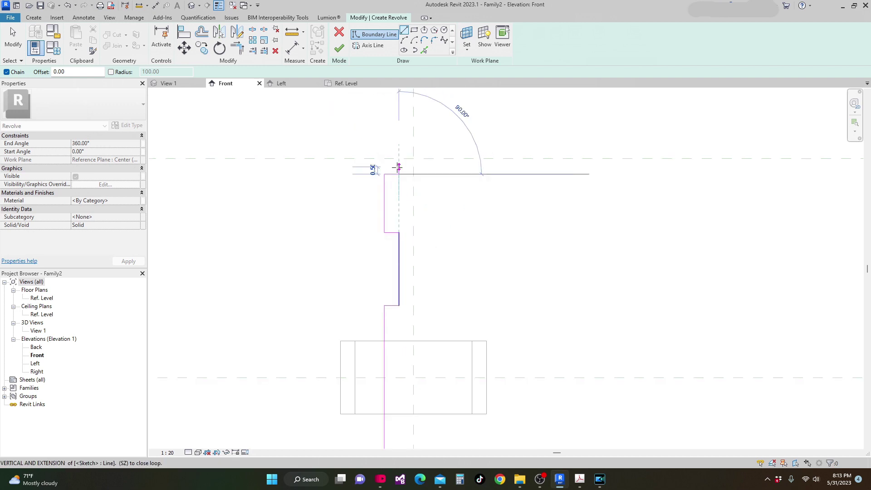
pyautogui.click(398, 167)
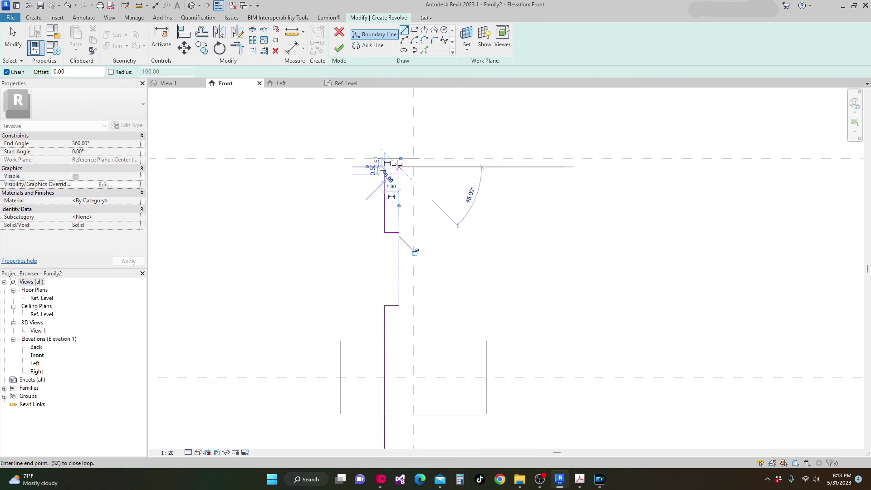
pyautogui.click(384, 167)
pyautogui.click(384, 158)
pyautogui.click(413, 158)
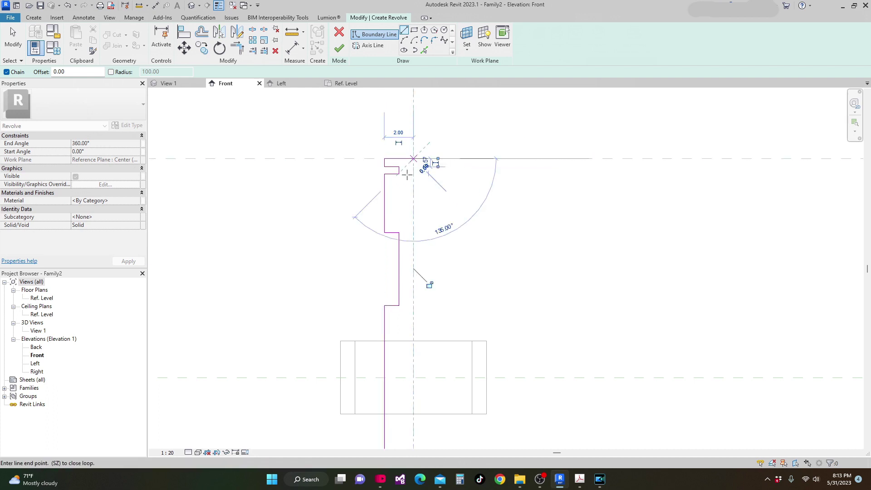
# Close the revolve boundary with a vertical line along the center plane down to the base line's start at the Ref. Level
pyautogui.scroll(-2, 395, 272)
pyautogui.moveTo(387, 354); pyautogui.dragTo(402, 200, button='middle')
pyautogui.scroll(-1, 402, 200)
pyautogui.scroll(-1, 417, 356)
pyautogui.moveTo(417, 356); pyautogui.dragTo(425, 232, button='middle')
pyautogui.scroll(-1, 394, 361)
pyautogui.scroll(2, 426, 342)
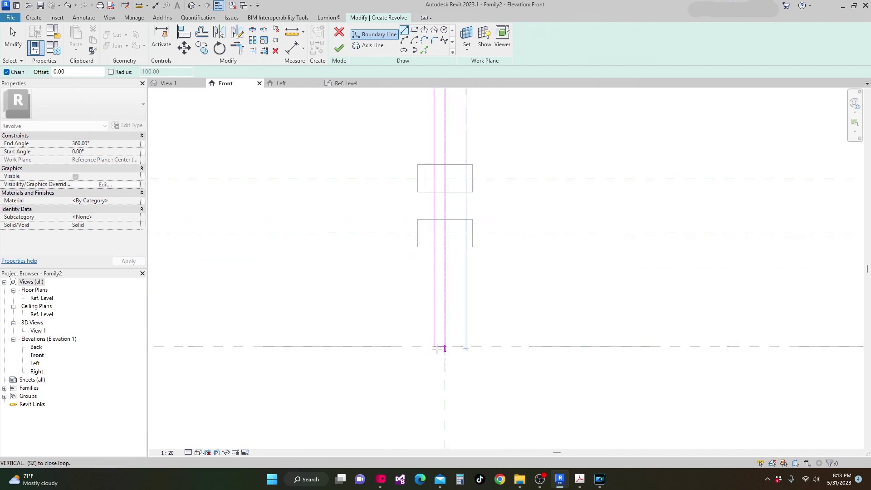
pyautogui.click(444, 346)
pyautogui.moveTo(491, 323); pyautogui.dragTo(460, 398, button='middle')
pyautogui.scroll(-1, 460, 398)
pyautogui.moveTo(457, 292); pyautogui.dragTo(433, 397, button='middle')
pyautogui.scroll(-1, 431, 387)
pyautogui.scroll(5, 422, 154)
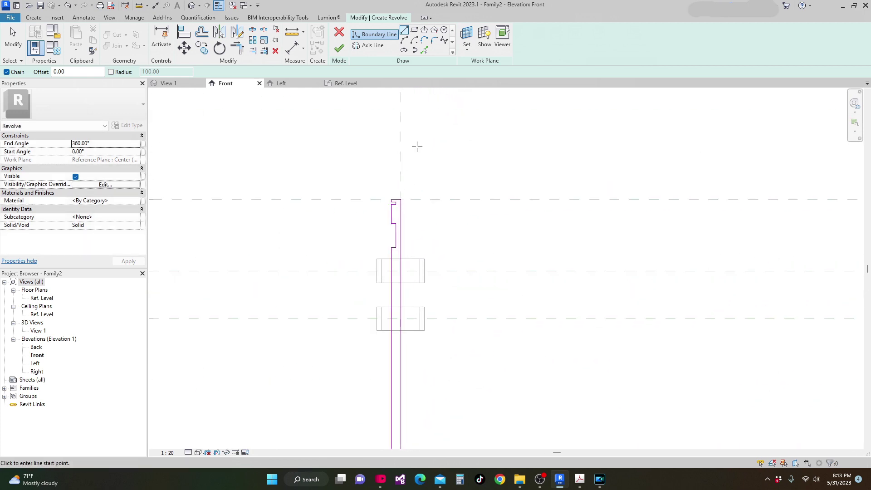
pyautogui.press('Escape')
# Nudge the three lines of the small upper notch slightly down from the boundary's top edge
pyautogui.scroll(2, 383, 221)
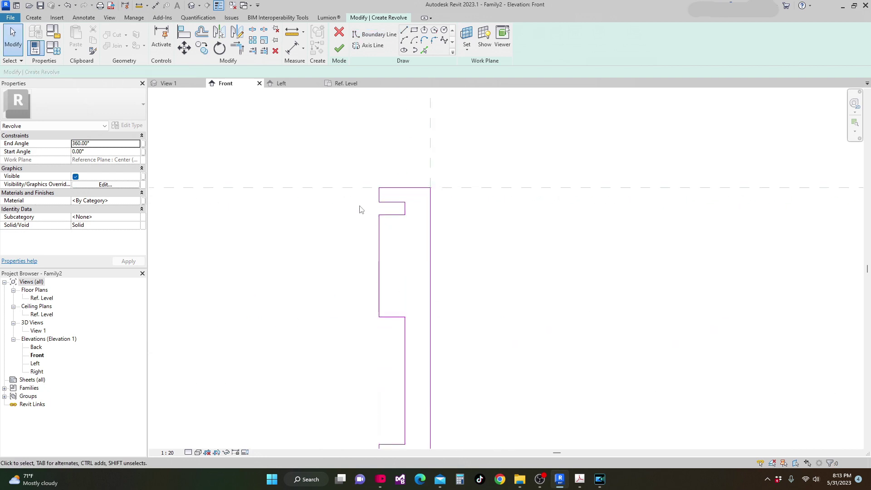
pyautogui.moveTo(358, 198); pyautogui.dragTo(424, 232)
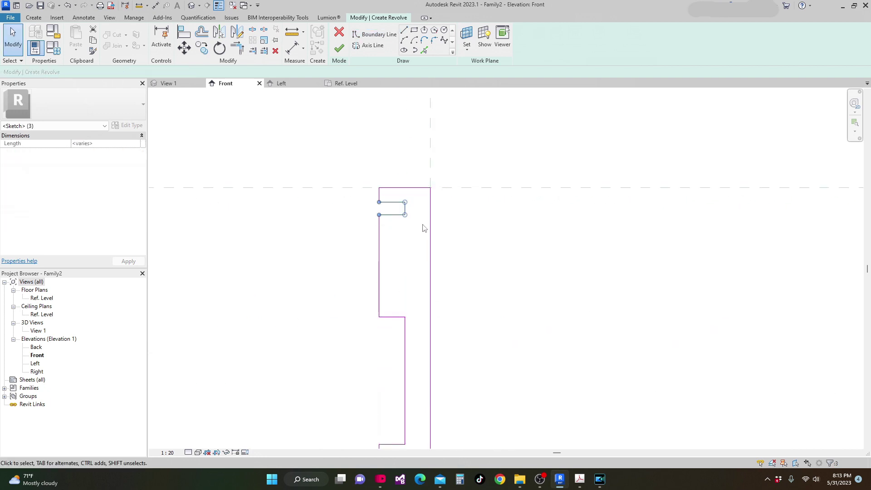
pyautogui.press('Down')
pyautogui.press('Down')
pyautogui.click(423, 228)
pyautogui.scroll(-2, 426, 228)
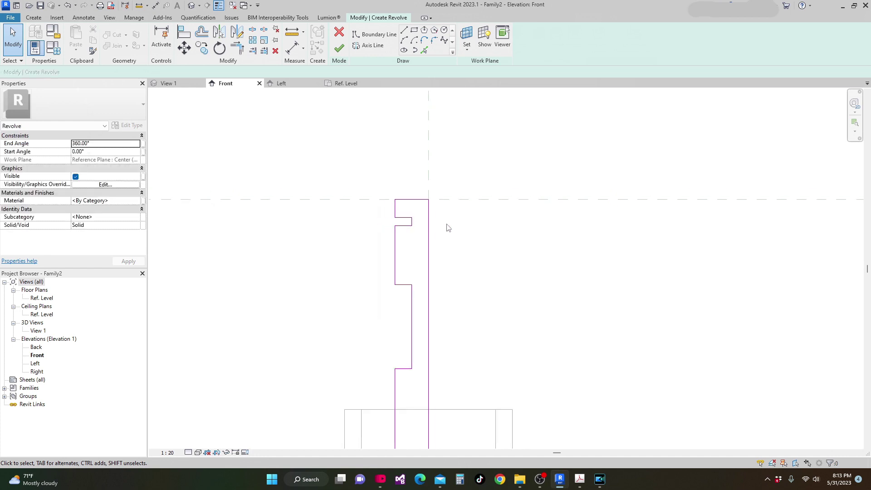
# Draw a vertical axis line 6.5 cm long on the center plane above the post profile, and finish the revolve
pyautogui.scroll(-3, 421, 107)
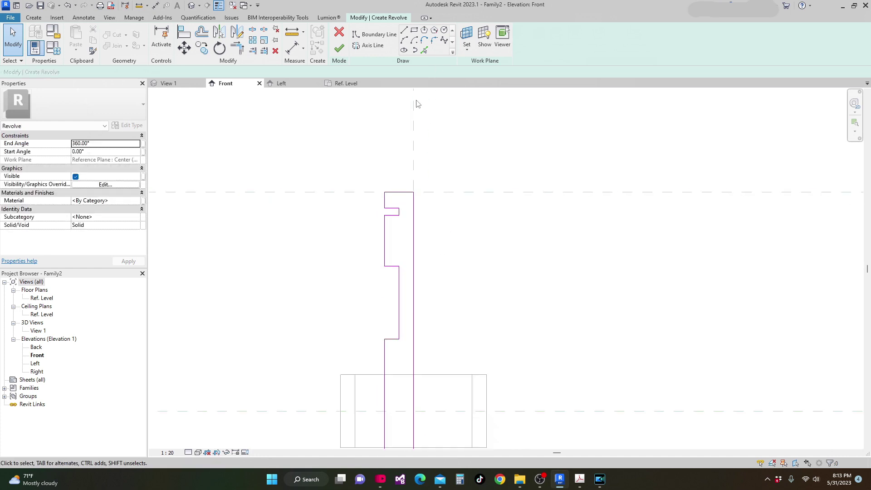
pyautogui.click(377, 46)
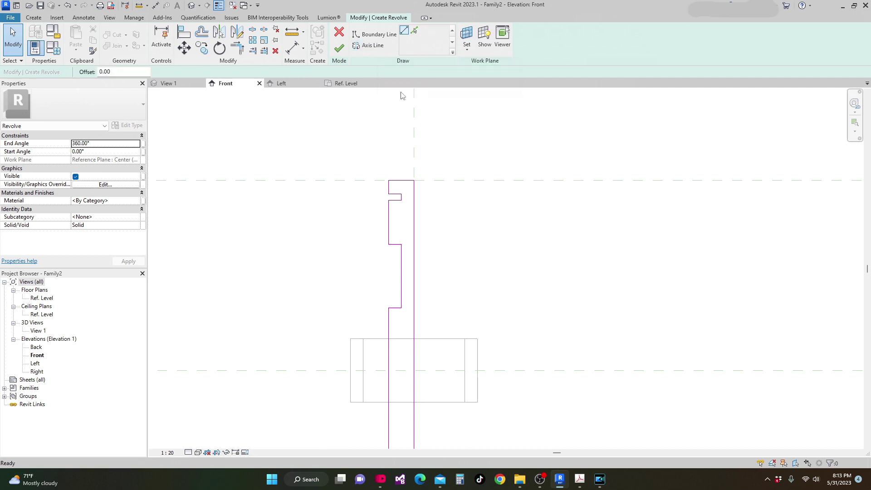
pyautogui.moveTo(431, 140); pyautogui.dragTo(412, 205, button='middle')
pyautogui.click(395, 219)
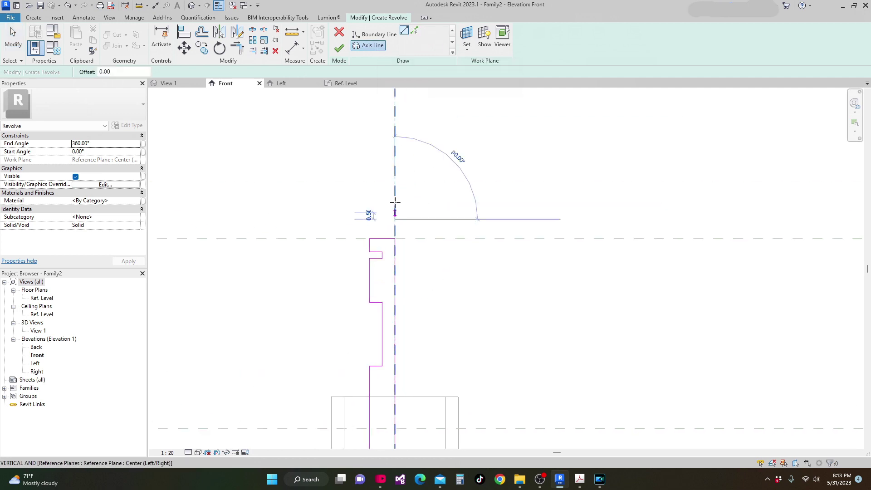
pyautogui.click(395, 137)
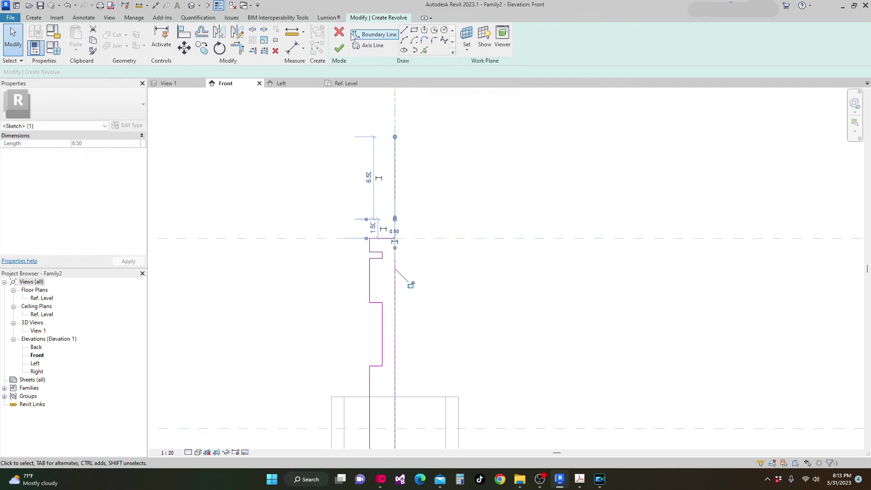
pyautogui.click(339, 48)
pyautogui.scroll(-2, 437, 177)
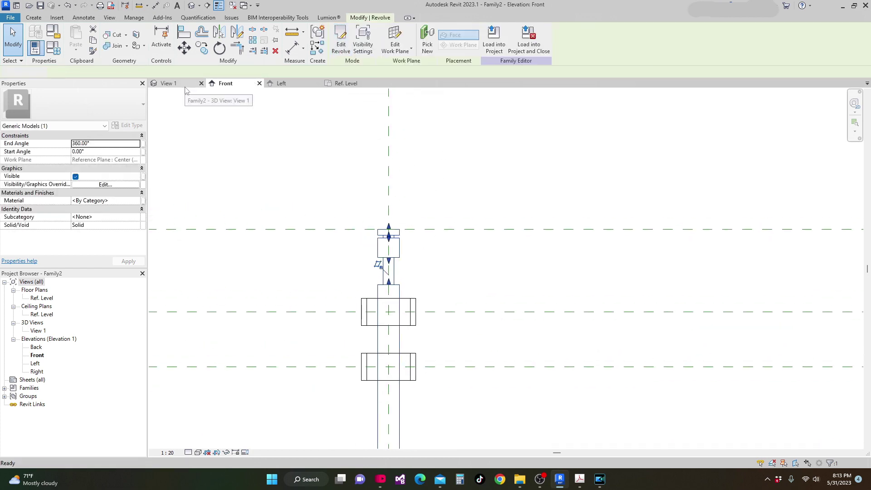
# In the 3D view, associate the revolved post's material with a new type parameter named Post Material
pyautogui.click(185, 84)
pyautogui.moveTo(506, 252); pyautogui.dragTo(481, 272, button='middle')
pyautogui.click(556, 289)
pyautogui.moveTo(537, 305); pyautogui.dragTo(485, 303, button='middle')
pyautogui.scroll(-1, 497, 314)
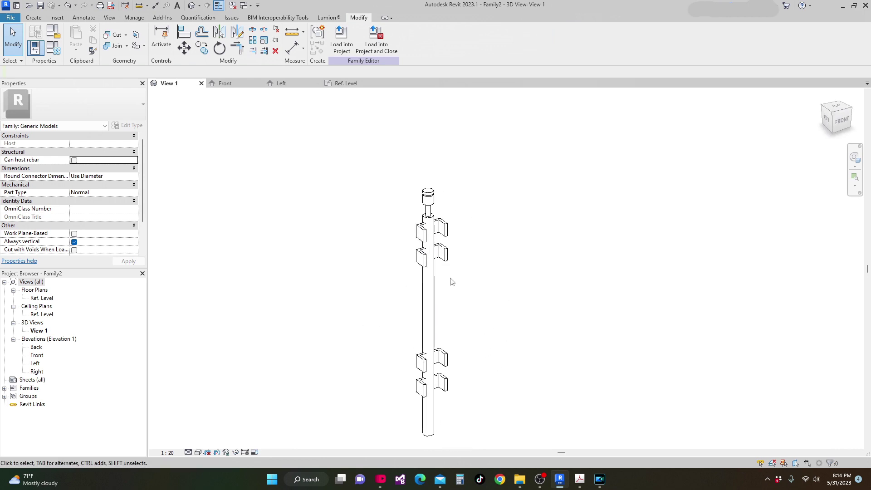
pyautogui.click(427, 288)
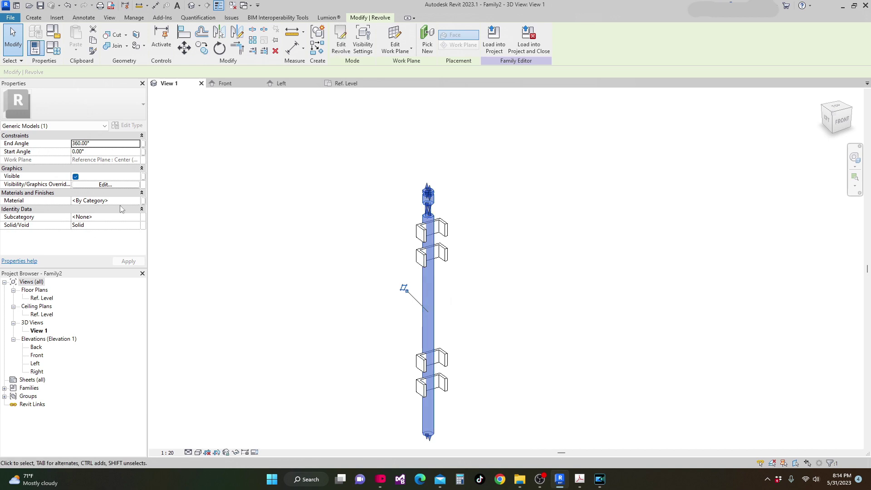
pyautogui.click(143, 201)
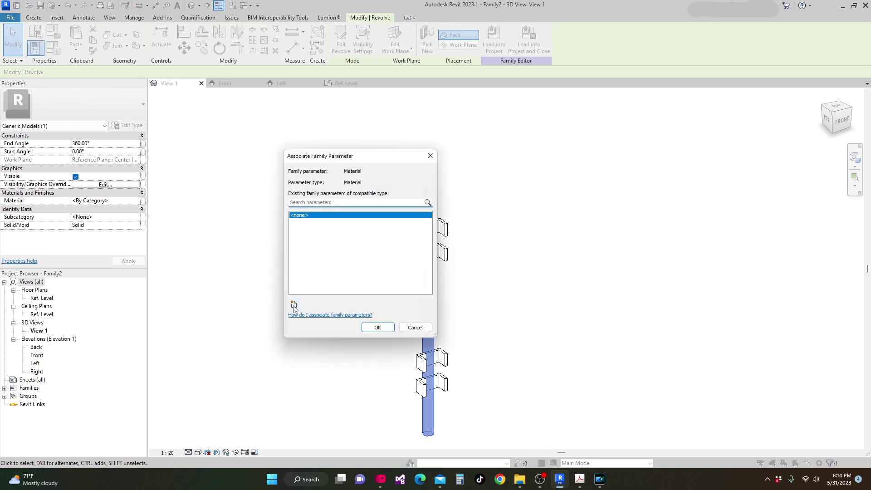
pyautogui.click(293, 305)
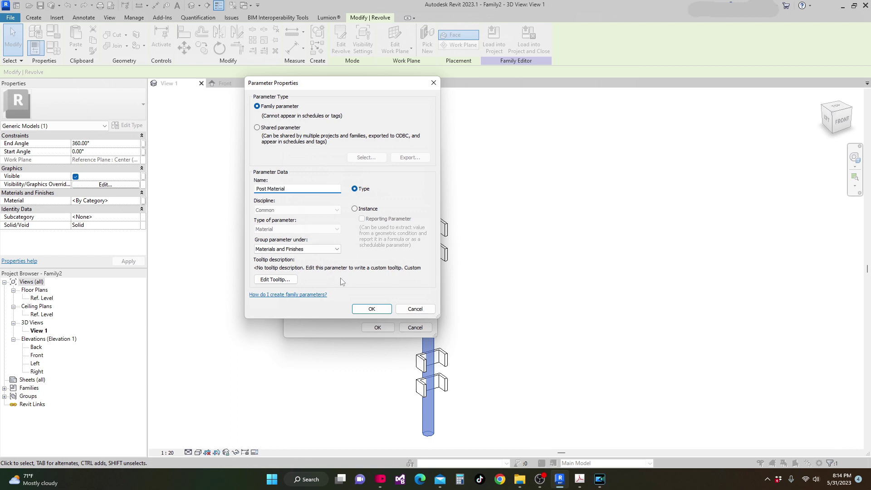
pyautogui.click(372, 308)
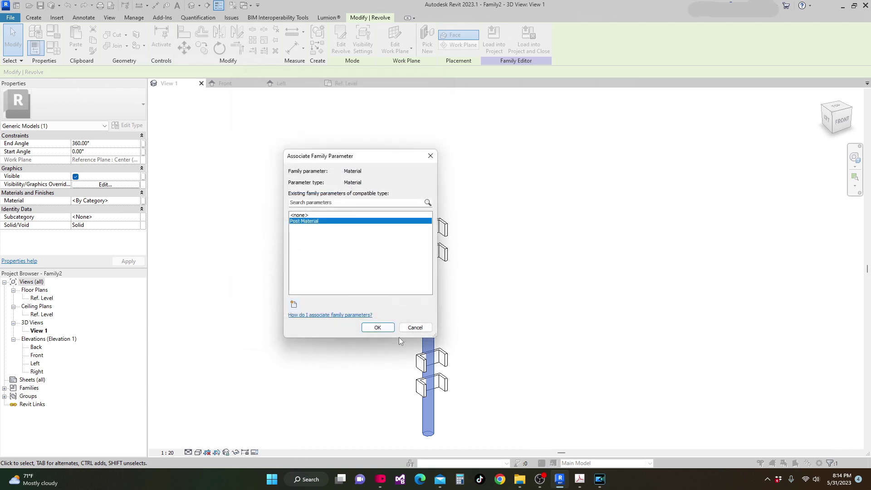
pyautogui.click(378, 327)
# Associate the material of the bracket sweep with the existing Post Material parameter
pyautogui.moveTo(406, 272)
pyautogui.mouseDown(button='middle')
pyautogui.moveTo(425, 271)
pyautogui.moveTo(408, 262)
pyautogui.mouseUp(button='middle')
pyautogui.scroll(1, 408, 278)
pyautogui.moveTo(486, 254); pyautogui.dragTo(476, 296, button='middle')
pyautogui.scroll(-2, 473, 338)
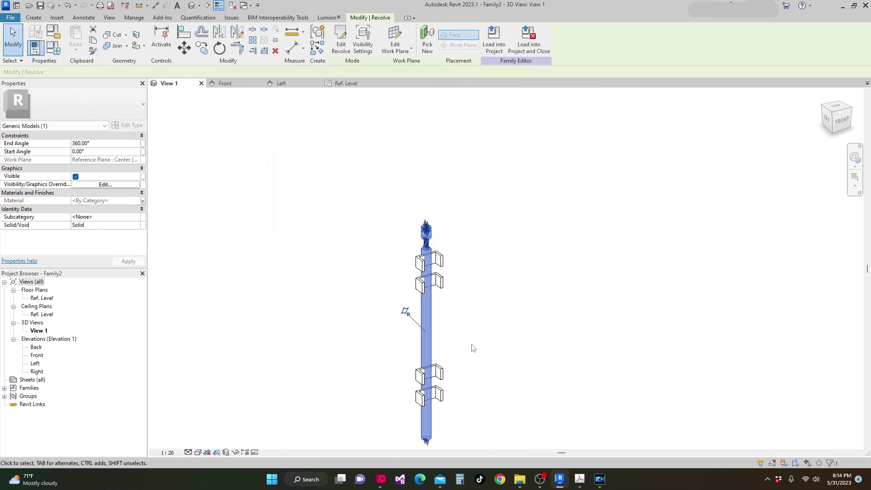
pyautogui.click(441, 377)
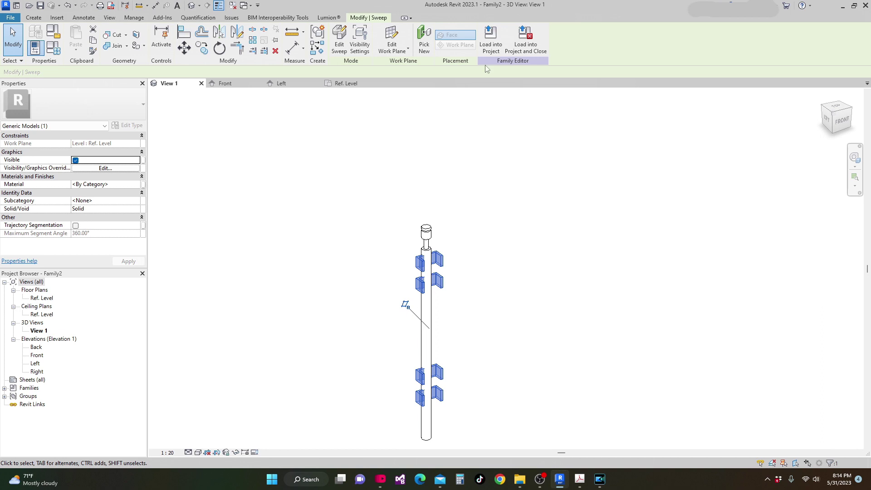
pyautogui.click(143, 185)
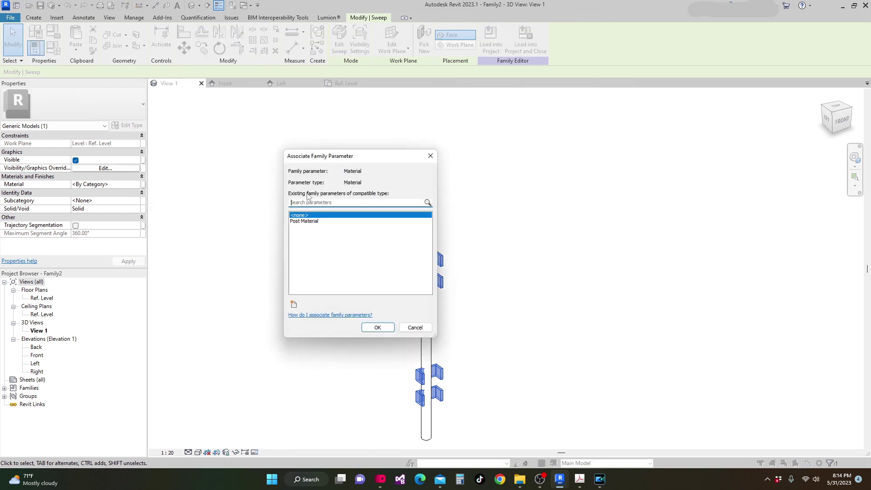
pyautogui.click(310, 221)
pyautogui.click(376, 328)
pyautogui.click(523, 314)
pyautogui.scroll(-1, 352, 259)
pyautogui.moveTo(352, 259); pyautogui.dragTo(339, 275, button='middle')
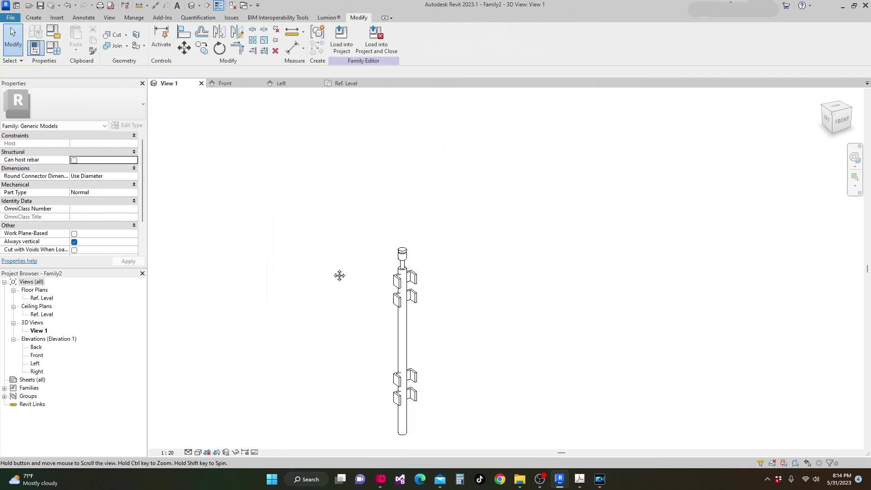
# Open the family types and search the materials for "steel" as the value of the Post Material parameter
pyautogui.click(53, 47)
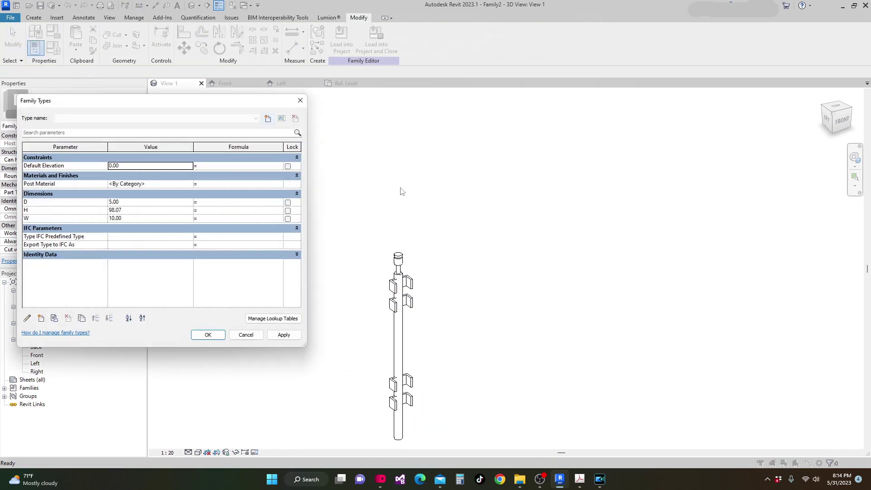
pyautogui.moveTo(218, 107); pyautogui.dragTo(289, 105)
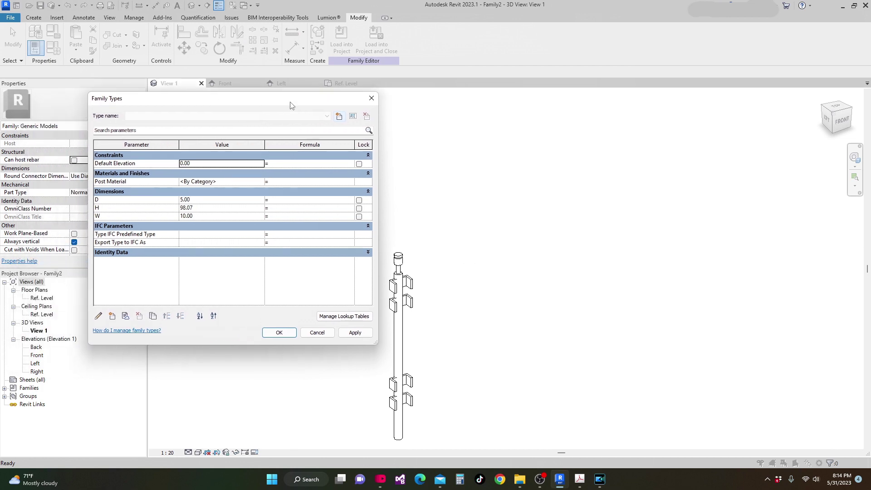
pyautogui.click(259, 181)
pyautogui.click(261, 182)
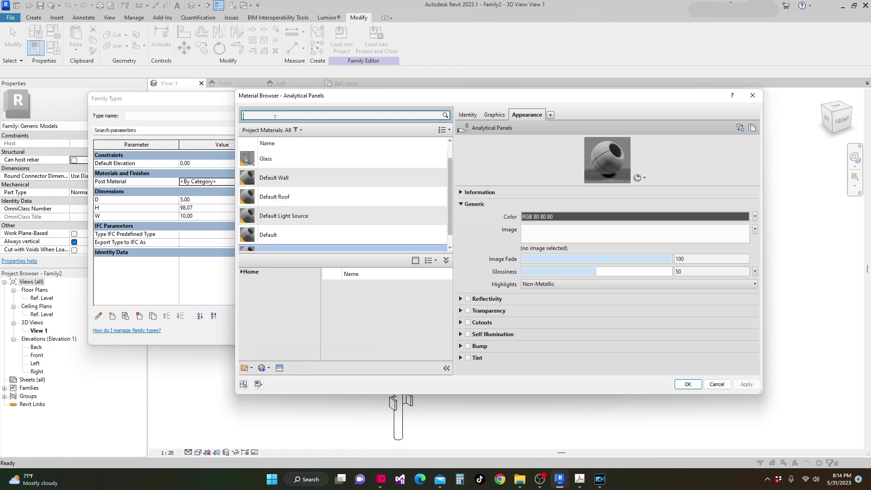
pyautogui.write('stee')
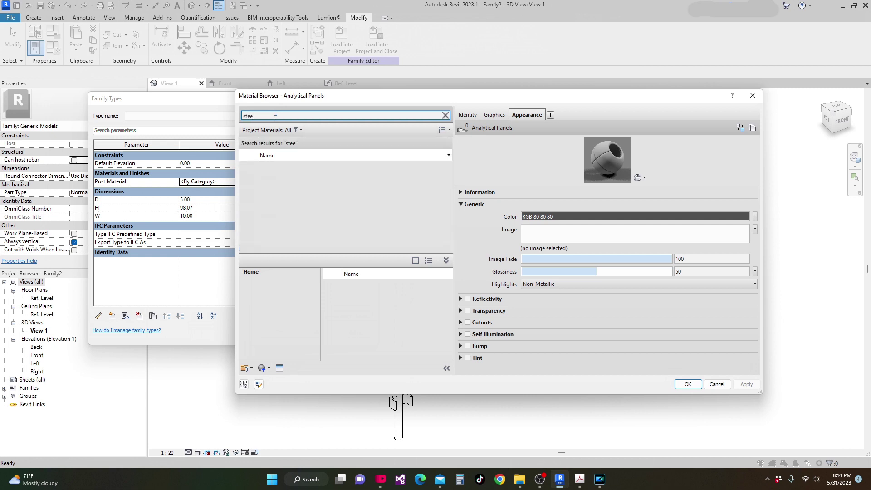
pyautogui.write('l')
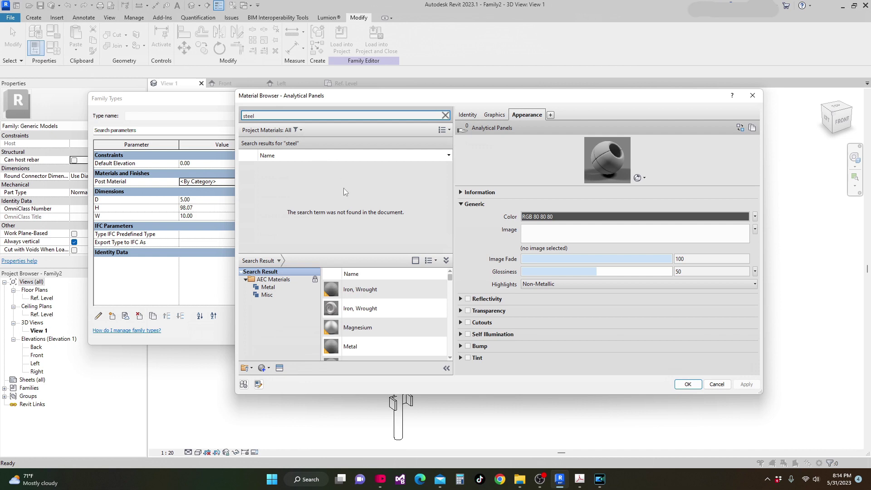
# Add Stainless Steel, Polished from the material library to the document and assign it to Post Material
pyautogui.scroll(-3, 389, 301)
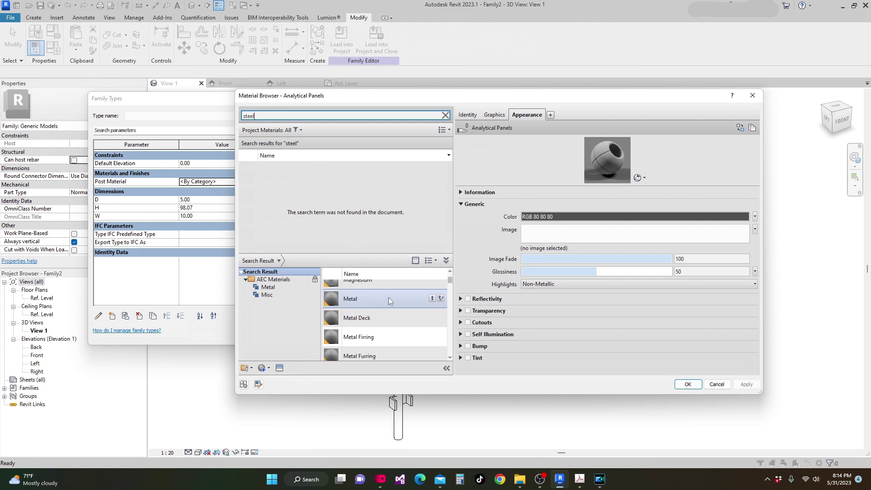
pyautogui.scroll(-3, 389, 301)
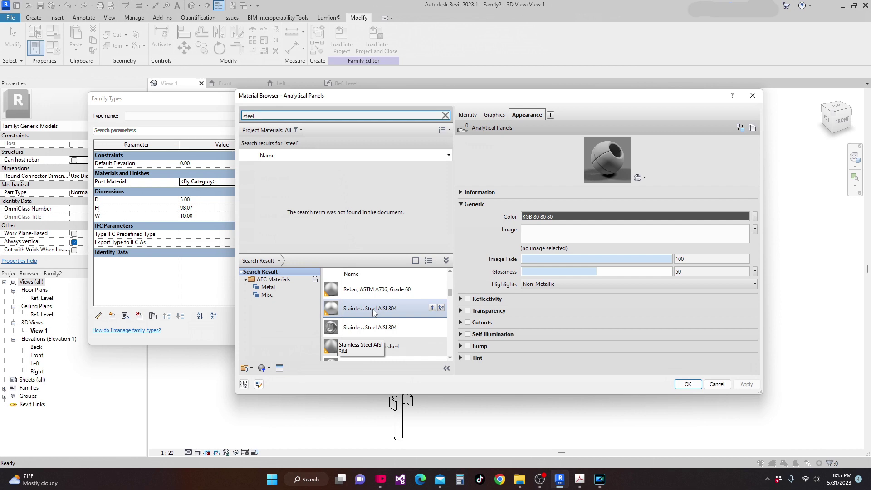
pyautogui.scroll(-2, 373, 313)
pyautogui.scroll(-2, 378, 315)
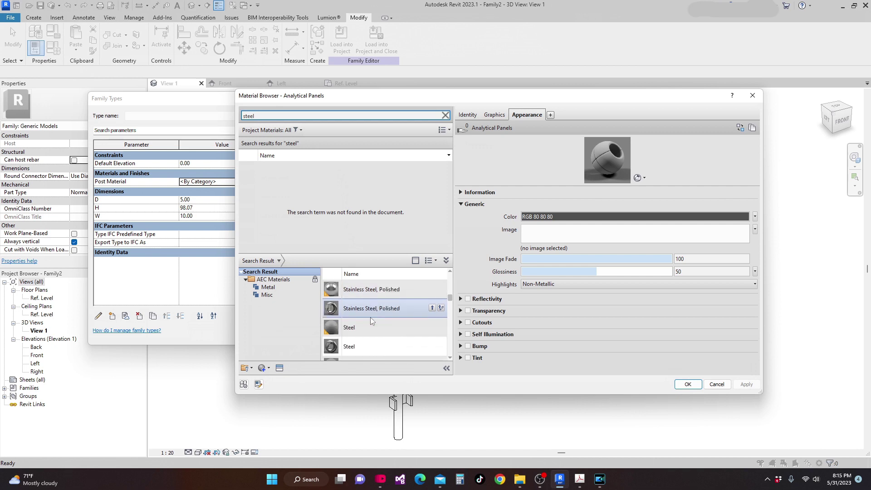
pyautogui.click(432, 308)
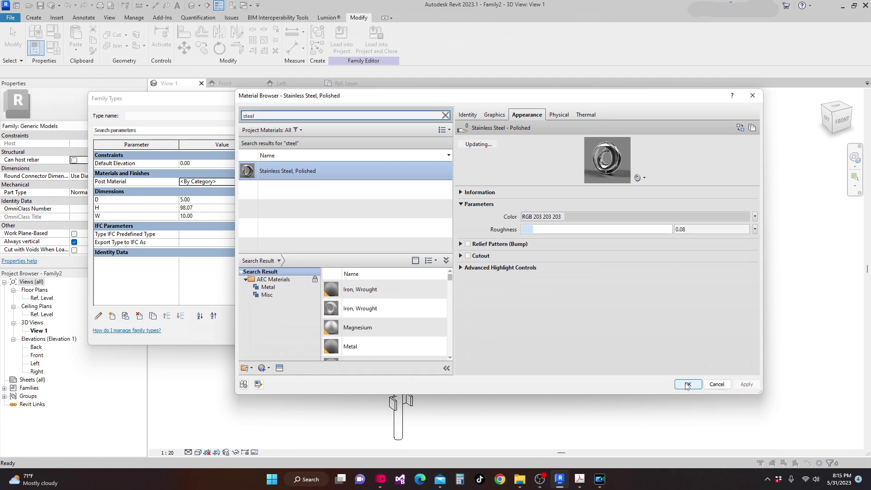
pyautogui.click(687, 385)
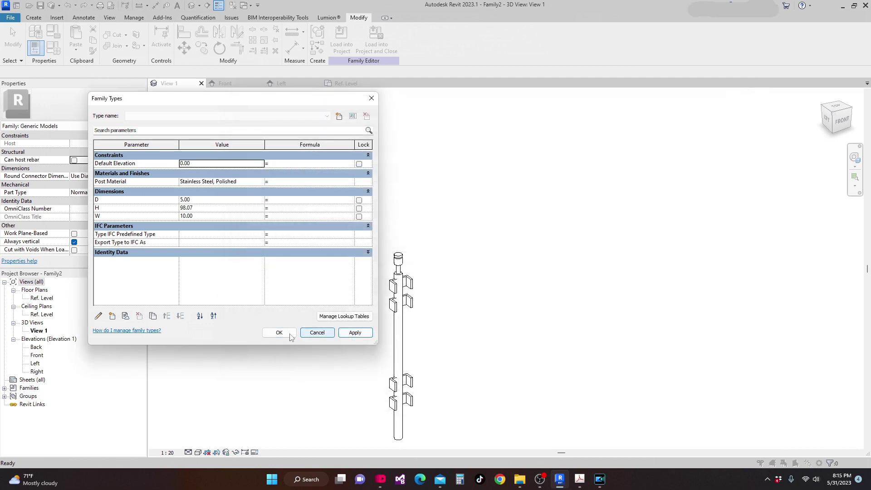
pyautogui.click(274, 335)
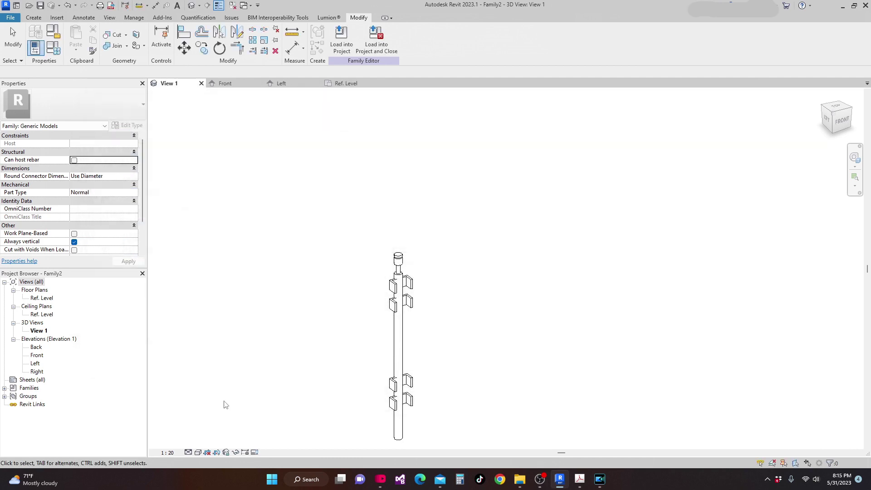
# Set the 3D view's visual style to Realistic and inspect the material on the post and brackets
pyautogui.click(198, 452)
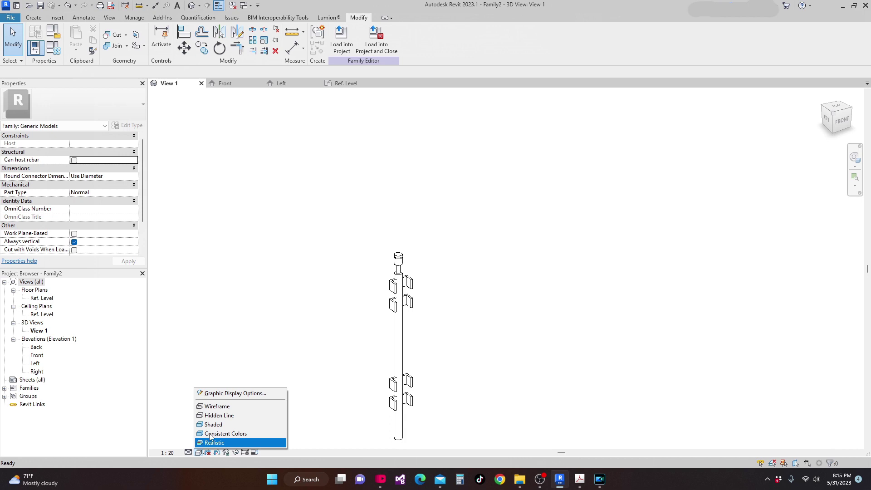
pyautogui.click(233, 442)
pyautogui.moveTo(451, 317)
pyautogui.mouseDown(button='middle')
pyautogui.moveTo(513, 318)
pyautogui.moveTo(496, 336)
pyautogui.moveTo(448, 304)
pyautogui.mouseUp(button='middle')
pyautogui.scroll(-1, 512, 317)
pyautogui.scroll(4, 492, 316)
pyautogui.moveTo(307, 283); pyautogui.dragTo(437, 314, button='middle')
pyautogui.moveTo(437, 314); pyautogui.dragTo(505, 350, button='middle')
pyautogui.keyDown('shift'); pyautogui.moveTo(505, 349); pyautogui.dragTo(444, 246, button='middle'); pyautogui.keyUp('shift')
pyautogui.scroll(2, 445, 247)
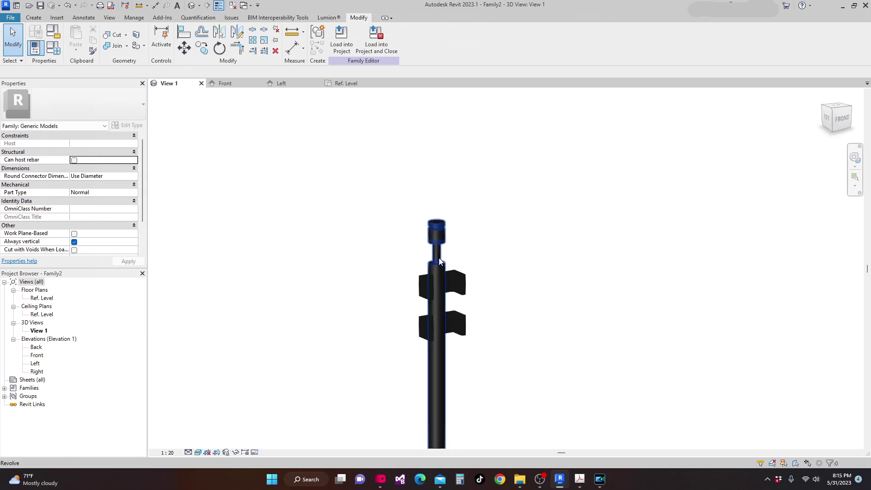
pyautogui.moveTo(482, 223); pyautogui.dragTo(457, 228, button='middle')
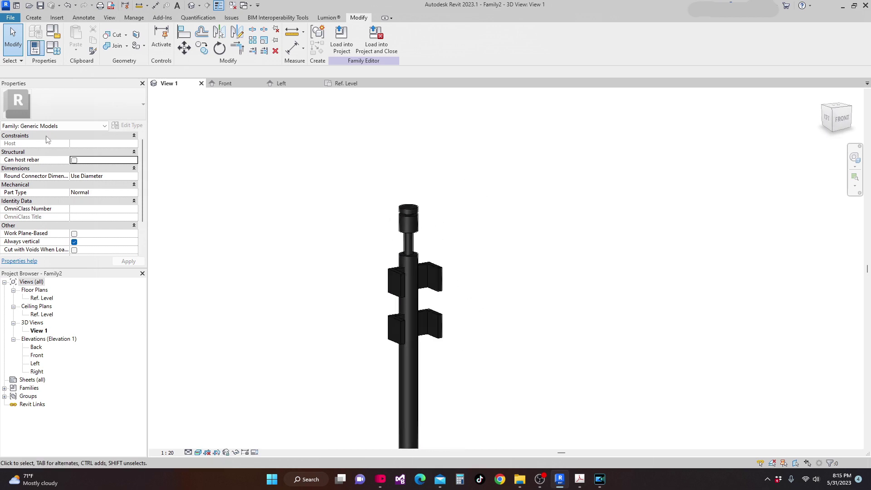
# Save the family as Gen_Glass Railing Post in the Revit Works folder, confirming the file save options
pyautogui.click(40, 5)
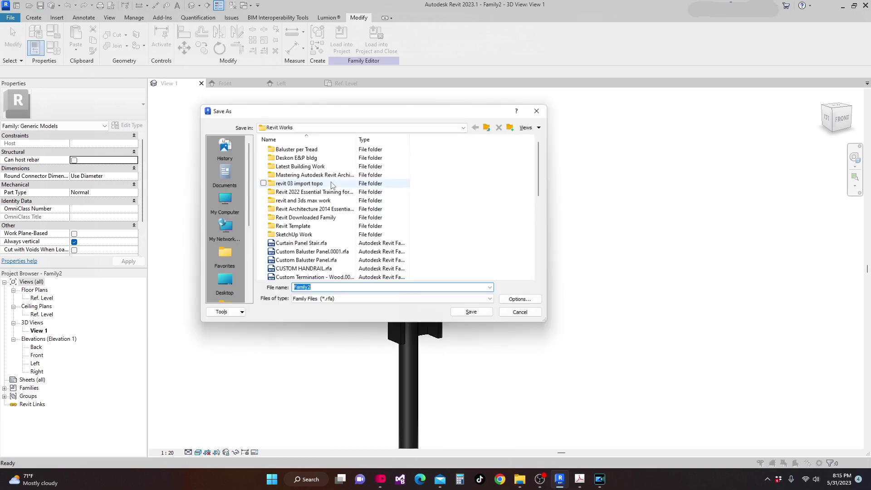
pyautogui.moveTo(313, 289); pyautogui.dragTo(300, 291)
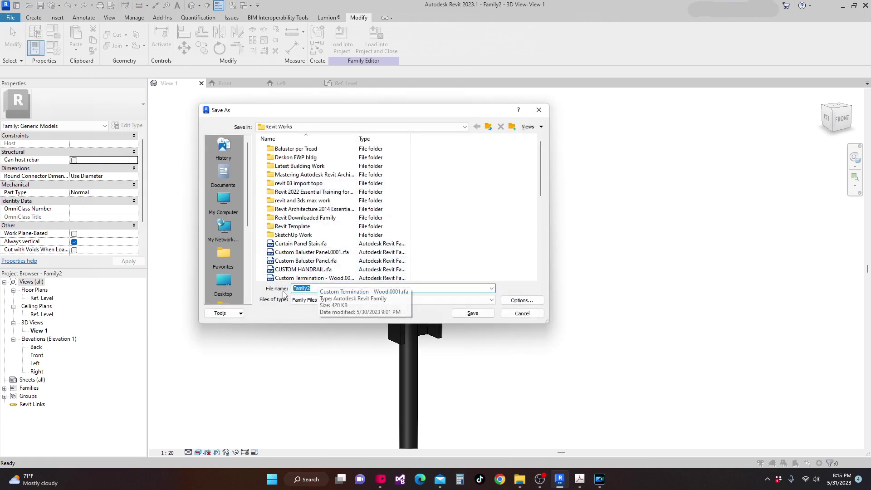
pyautogui.write('Ge')
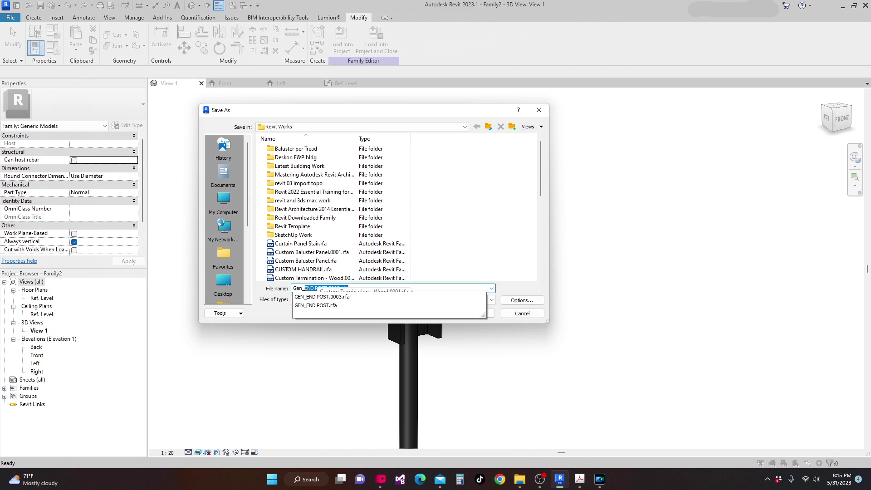
pyautogui.write('n_Post')
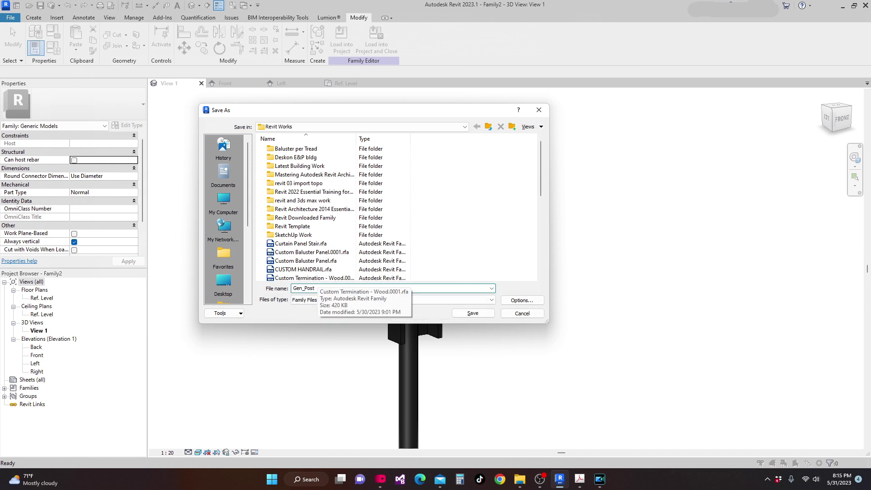
pyautogui.press('BackSpace')
pyautogui.press('BackSpace')
pyautogui.press('BackSpace')
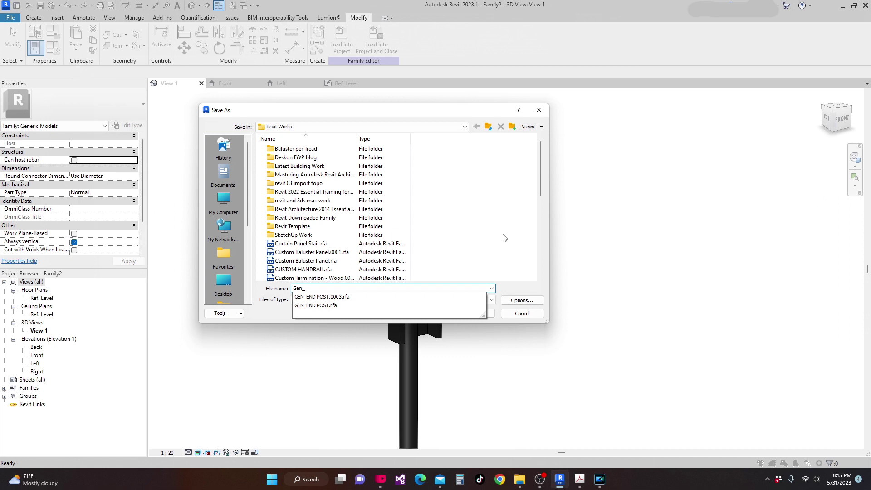
pyautogui.write('Glass Railing Post')
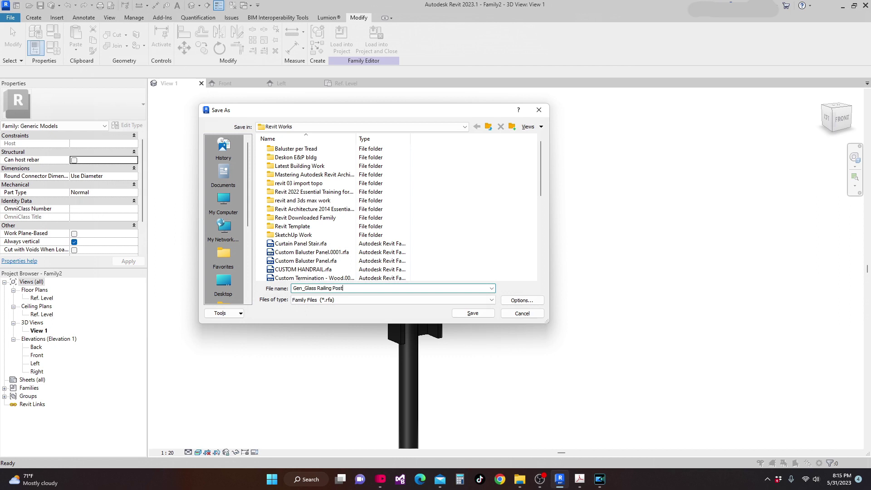
pyautogui.click(521, 300)
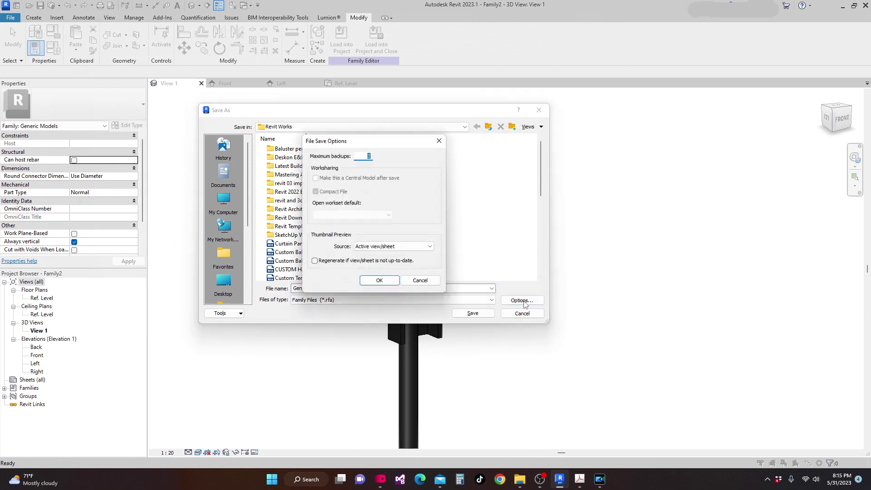
pyautogui.click(376, 281)
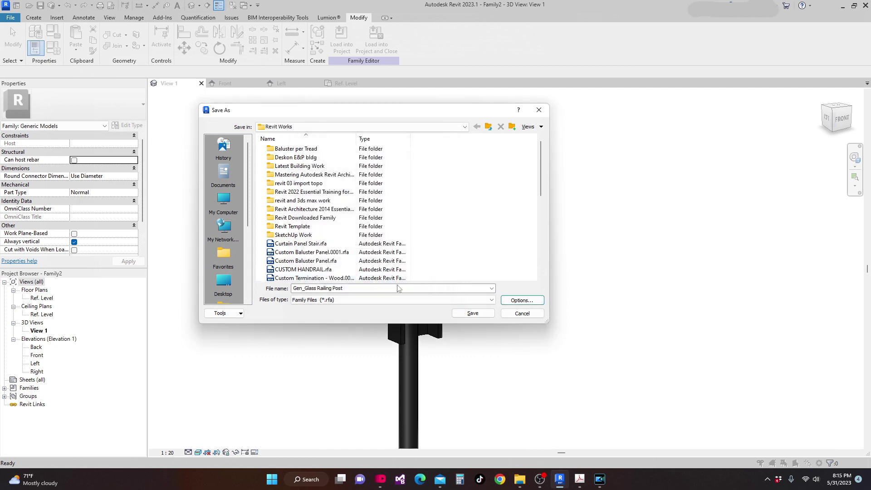
pyautogui.click(472, 314)
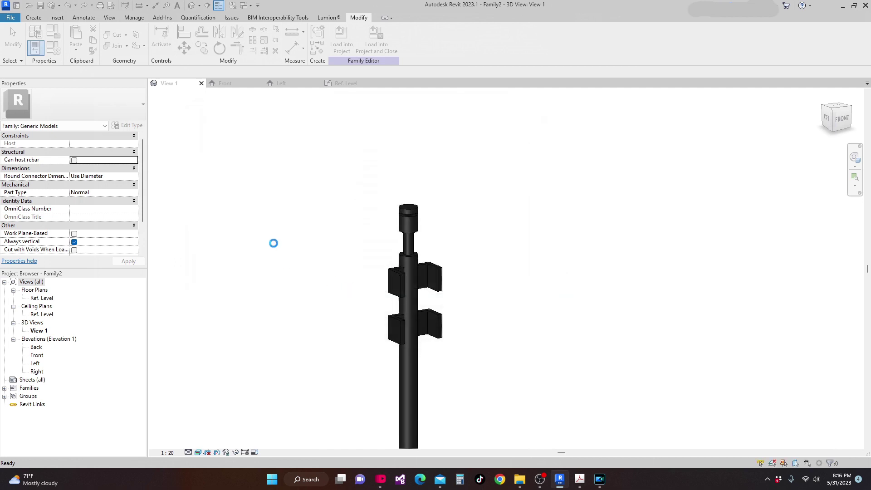
# Create a new family from the Metric Curtain Wall Panel.rft template in the English templates folder
pyautogui.scroll(-2, 387, 265)
pyautogui.moveTo(406, 261); pyautogui.dragTo(428, 224, button='middle')
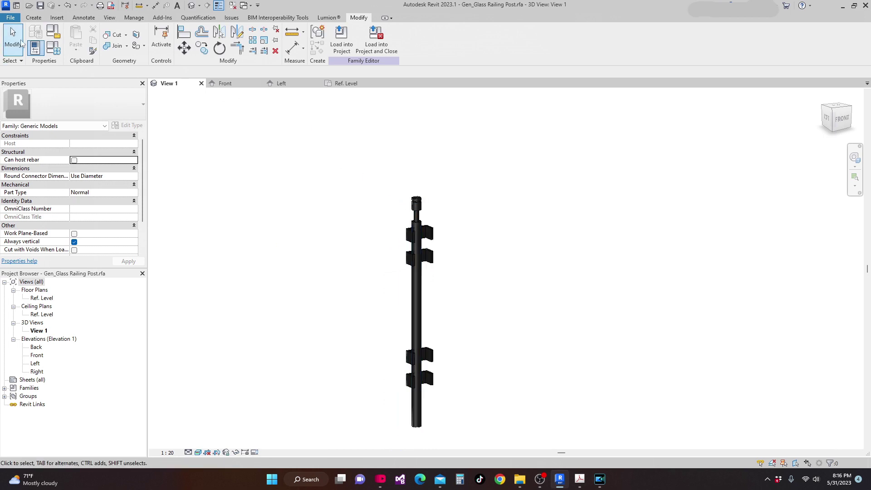
pyautogui.click(17, 7)
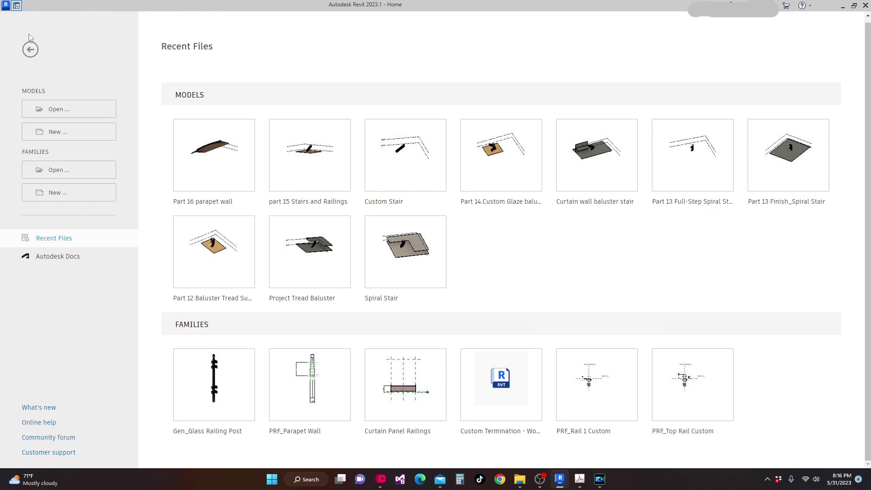
pyautogui.click(55, 194)
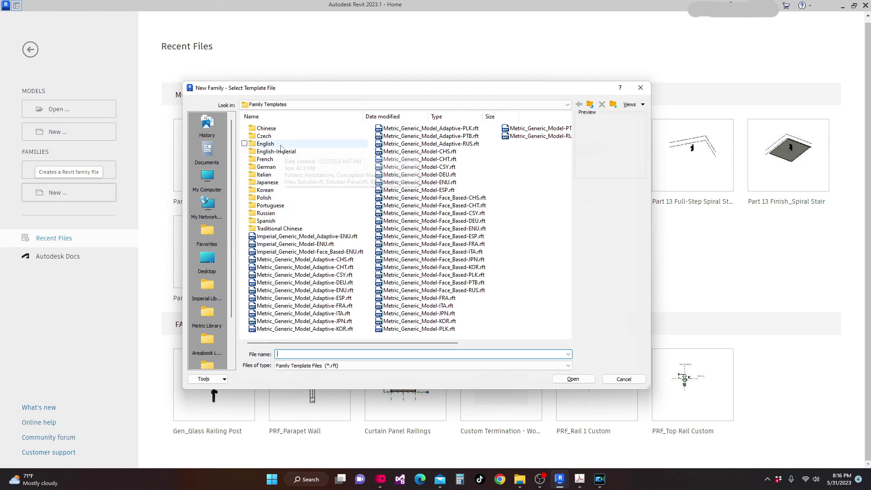
pyautogui.doubleClick(265, 144)
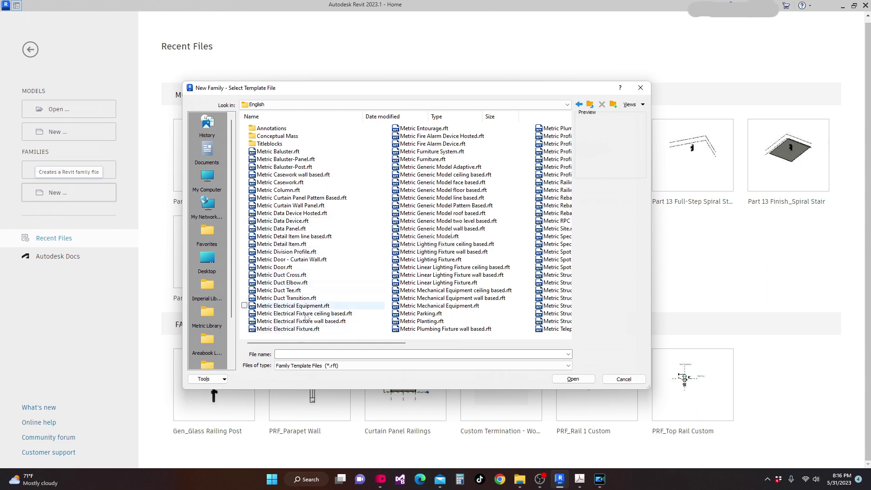
pyautogui.click(292, 208)
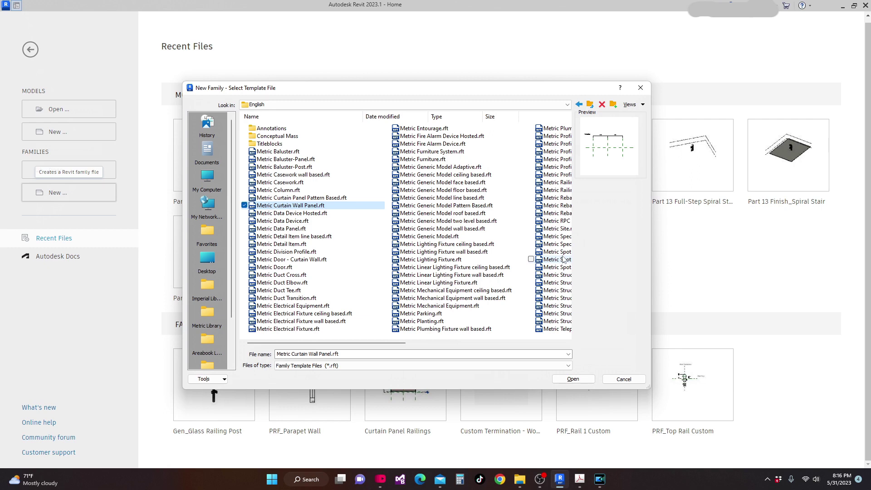
pyautogui.click(574, 380)
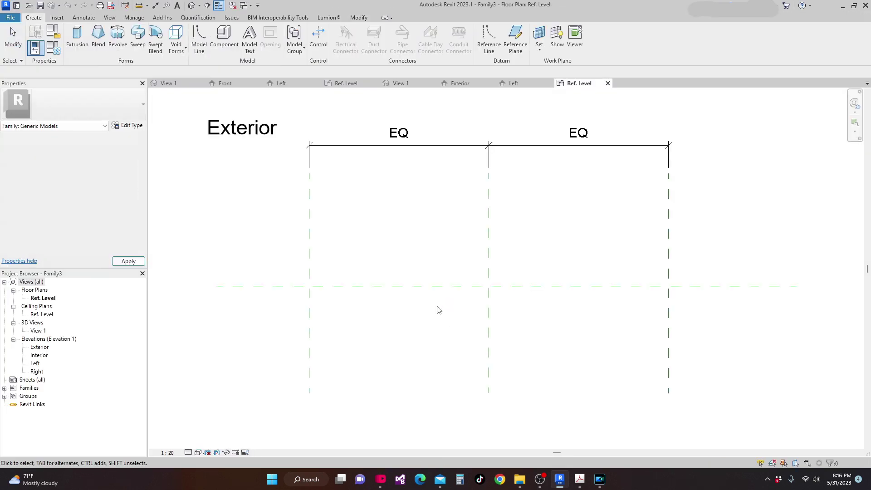
# Examine the new curtain panel family's reference planes in the Ref. Level plan and the Exterior elevation
pyautogui.scroll(-4, 424, 293)
pyautogui.scroll(1, 390, 238)
pyautogui.moveTo(390, 238); pyautogui.dragTo(386, 279, button='middle')
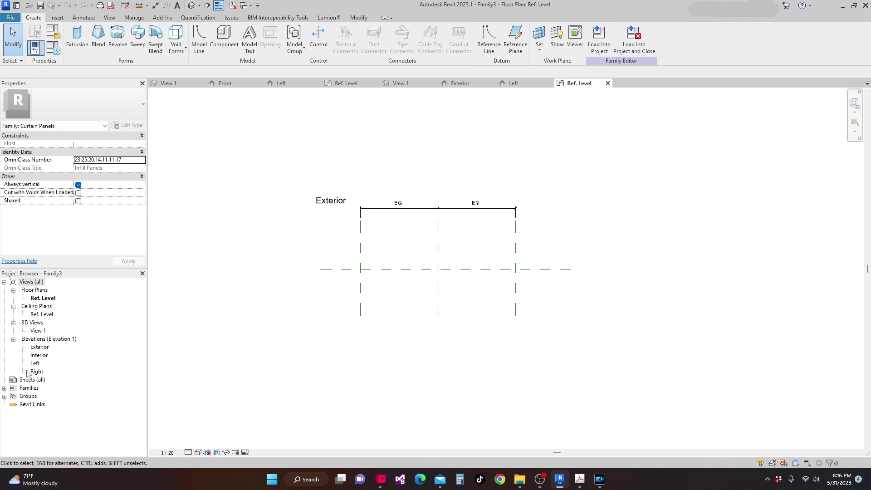
pyautogui.click(39, 348)
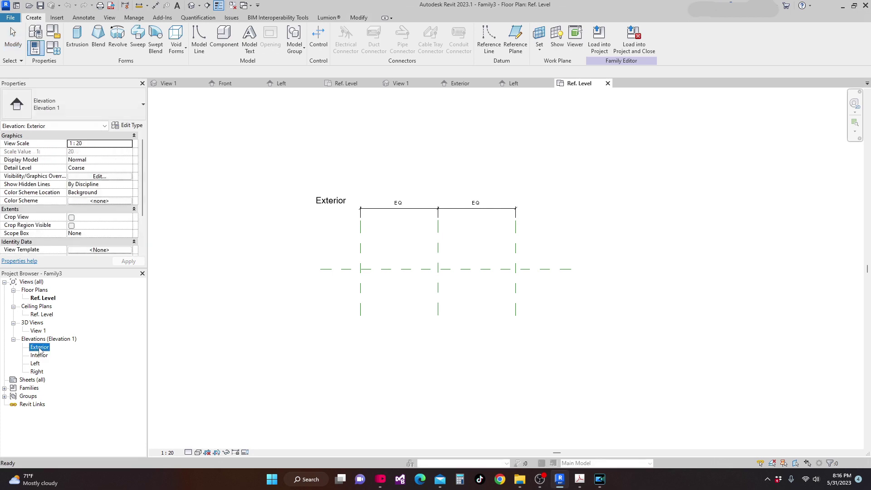
pyautogui.click(461, 85)
pyautogui.moveTo(420, 243)
pyautogui.mouseDown(button='middle')
pyautogui.moveTo(408, 221)
pyautogui.moveTo(405, 257)
pyautogui.moveTo(404, 237)
pyautogui.mouseUp(button='middle')
pyautogui.scroll(-1, 407, 221)
pyautogui.scroll(-1, 400, 231)
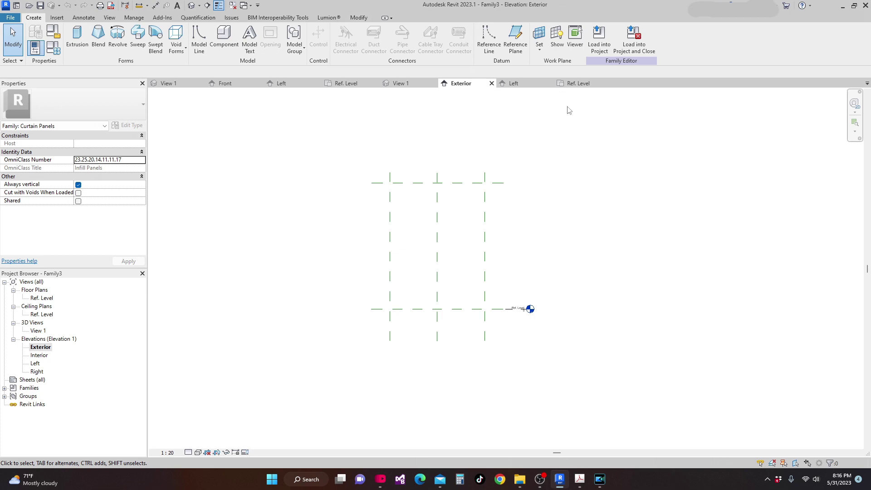
# Return to the Gen_Glass Railing Post family and load it into the new curtain panel family
pyautogui.click(281, 83)
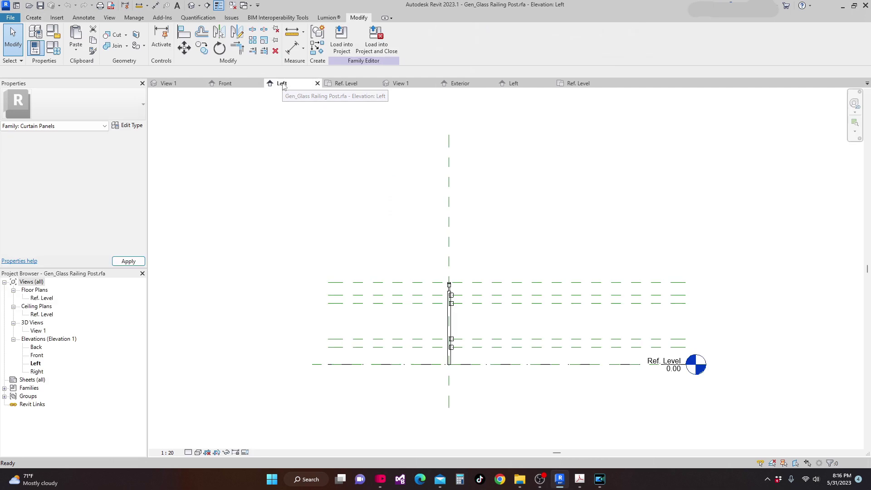
pyautogui.click(223, 84)
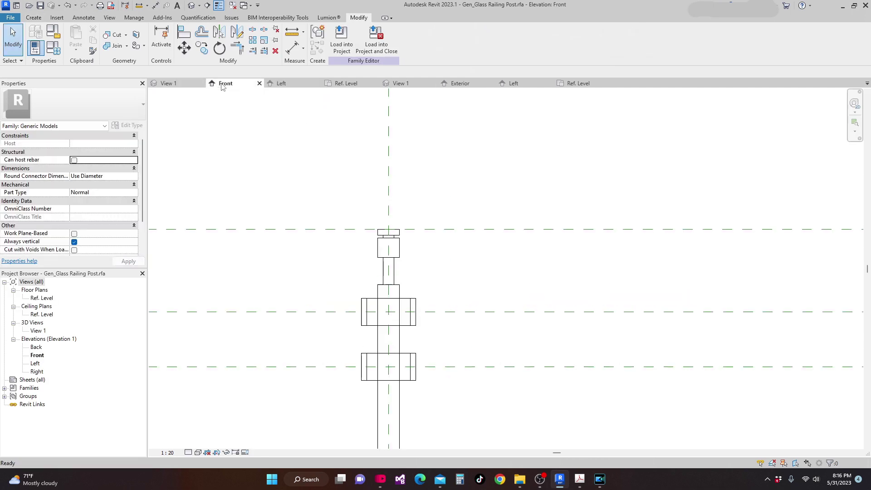
pyautogui.scroll(3, 435, 150)
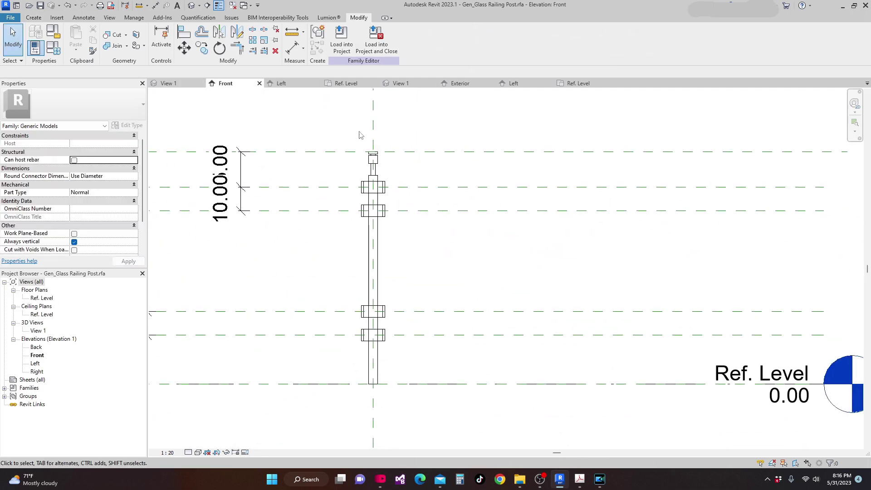
pyautogui.click(341, 41)
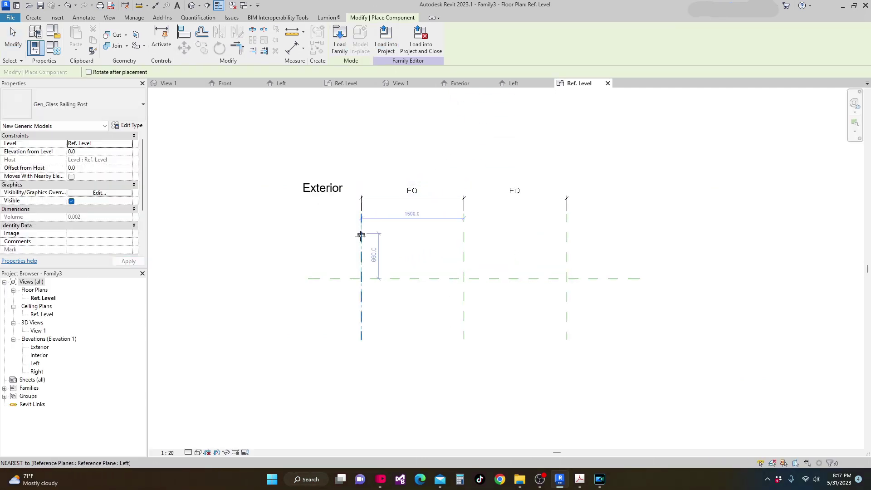
# Place a Gen_Glass Railing Post where the Left and Center (Front/Back) reference planes intersect in the Ref. Level plan
pyautogui.scroll(2, 363, 261)
pyautogui.scroll(3, 365, 274)
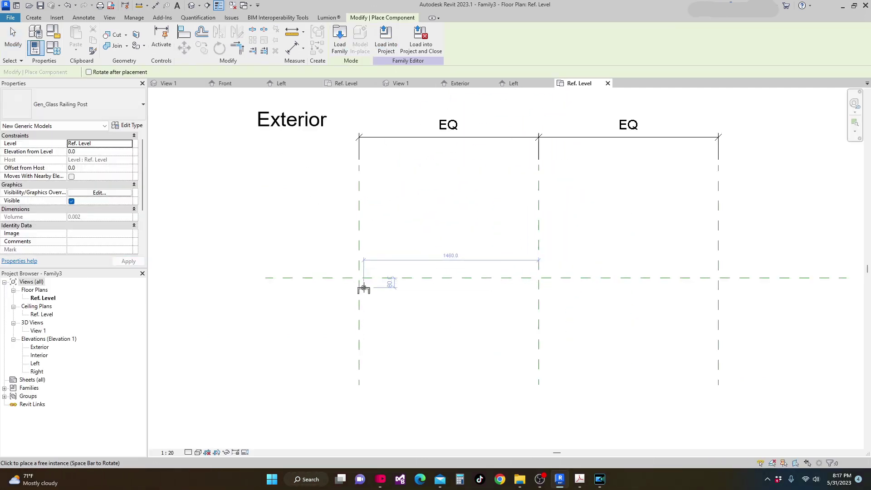
pyautogui.scroll(-2, 370, 267)
pyautogui.moveTo(382, 281); pyautogui.dragTo(381, 279, button='middle')
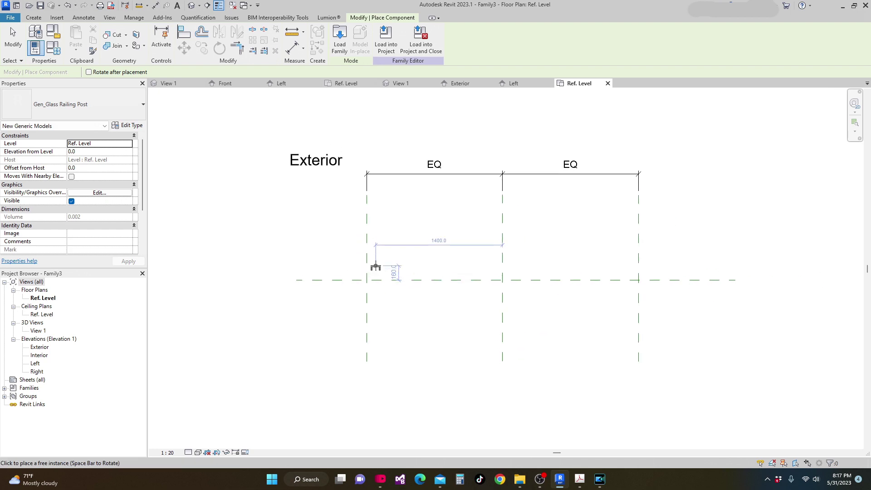
pyautogui.scroll(5, 367, 278)
pyautogui.scroll(-1, 362, 284)
pyautogui.scroll(2, 362, 282)
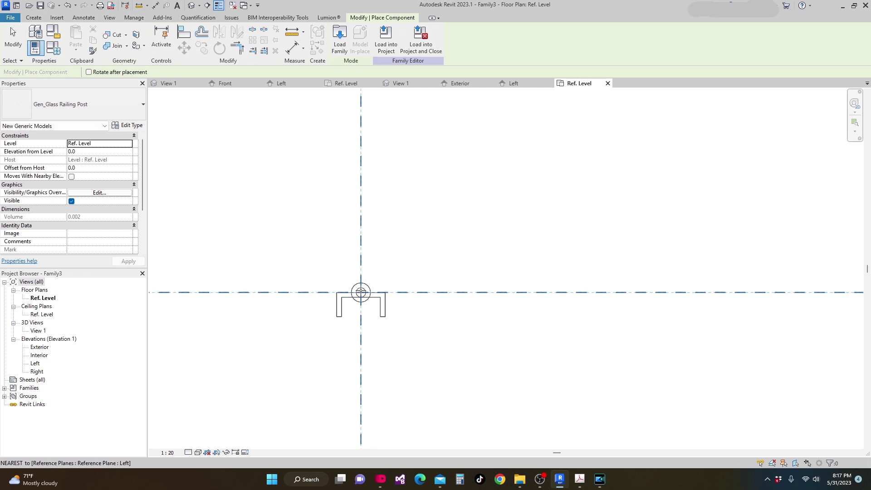
pyautogui.scroll(-4, 342, 266)
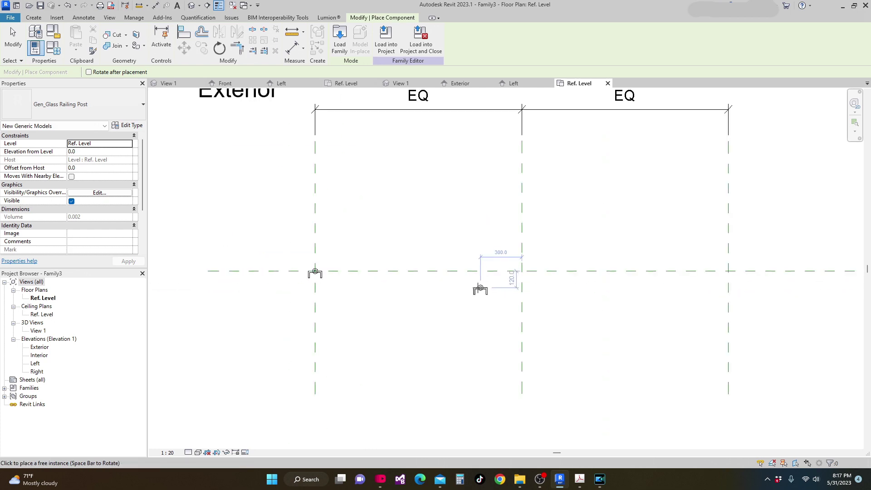
# Place a second Gen_Glass Railing Post at the intersection of the Right and Center (Front/Back) reference planes, ending placement
pyautogui.scroll(1, 537, 268)
pyautogui.scroll(1, 537, 268)
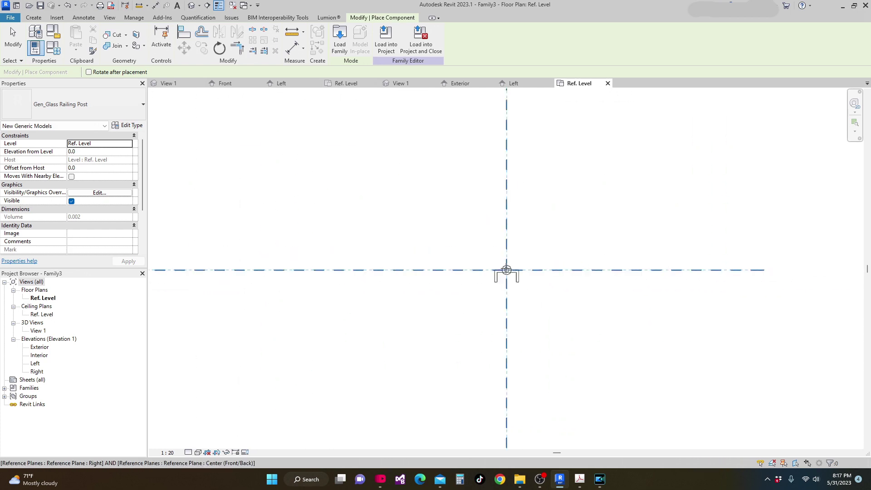
pyautogui.click(507, 269)
pyautogui.scroll(-4, 503, 267)
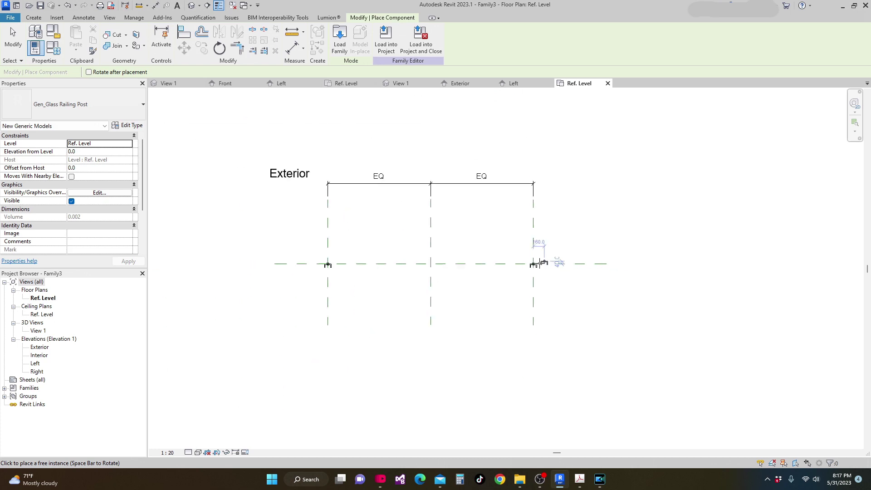
pyautogui.press('Escape')
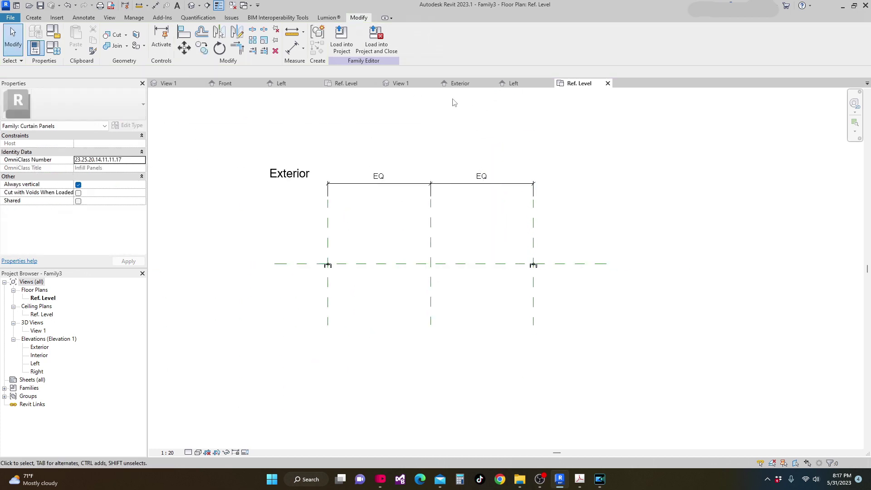
# In the Exterior elevation, align the left-hand post's centre with the vertical reference plane running through it
pyautogui.click(460, 83)
pyautogui.scroll(3, 425, 308)
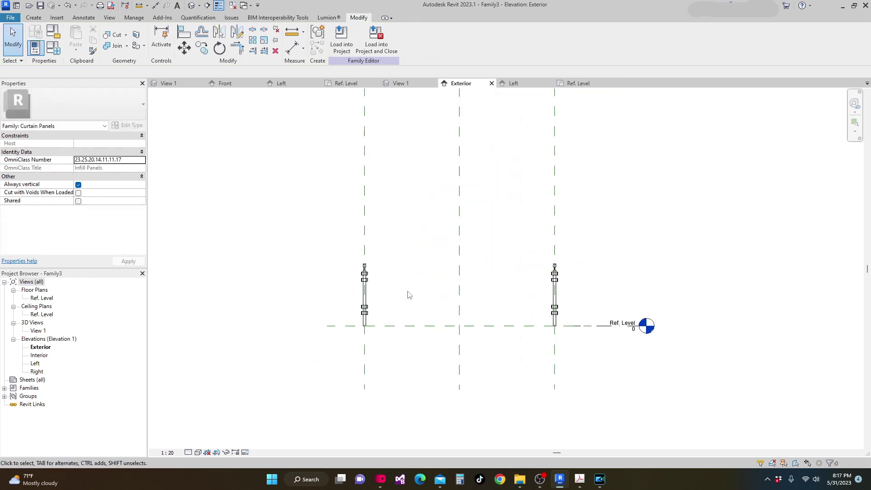
pyautogui.scroll(1, 406, 255)
pyautogui.moveTo(406, 255); pyautogui.dragTo(400, 274, button='middle')
pyautogui.scroll(-1, 307, 179)
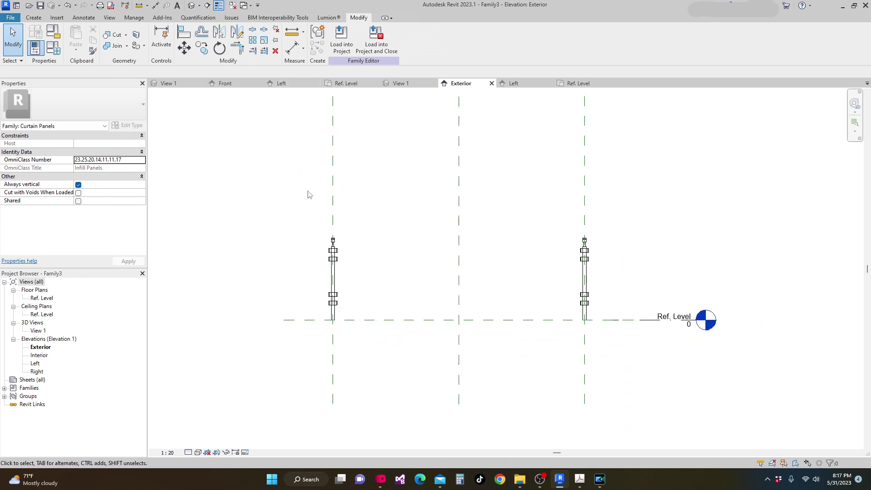
pyautogui.click(183, 32)
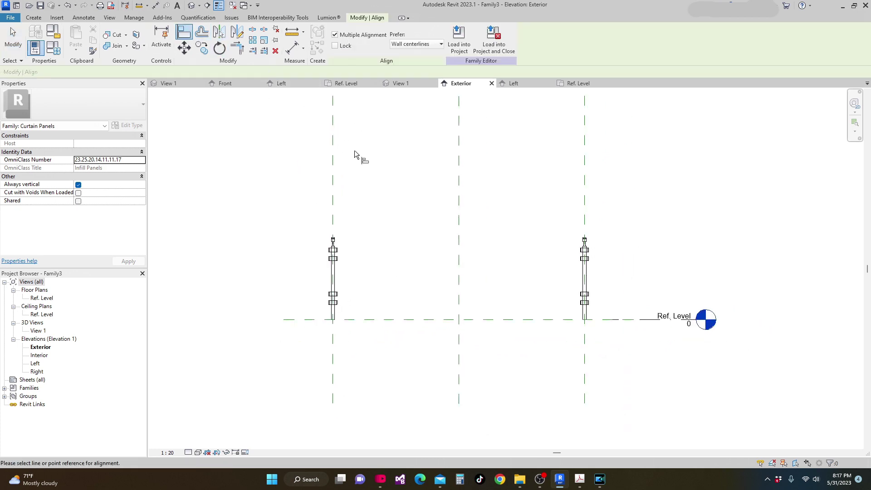
pyautogui.click(333, 167)
pyautogui.scroll(4, 344, 276)
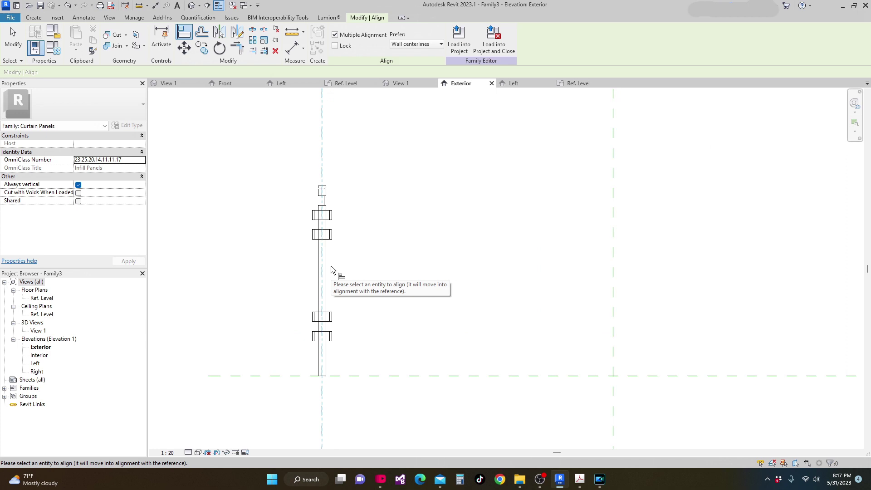
pyautogui.click(323, 270)
pyautogui.scroll(-2, 354, 268)
pyautogui.scroll(-5, 355, 268)
pyautogui.moveTo(514, 276); pyautogui.dragTo(475, 276, button='middle')
pyautogui.scroll(1, 523, 219)
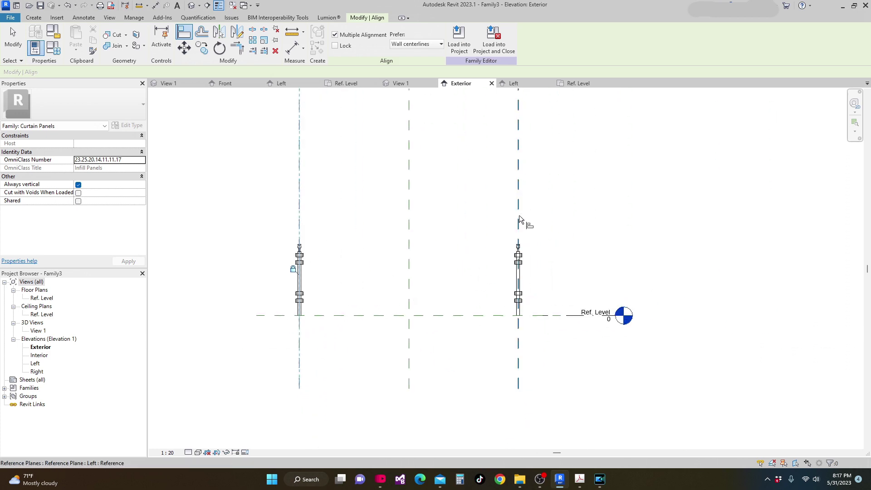
pyautogui.click(518, 215)
pyautogui.press('Escape')
pyautogui.press('Escape')
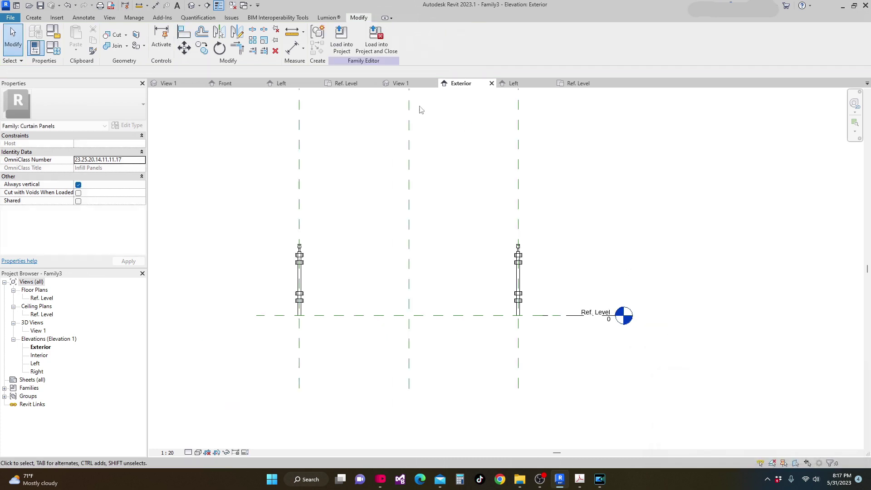
# Align the right-hand post's centre with the vertical reference plane running through it and lock the alignment
pyautogui.click(184, 31)
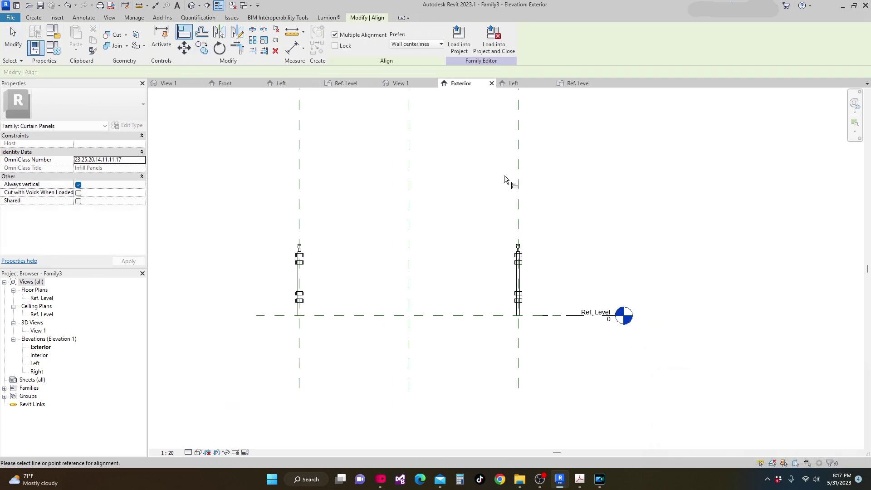
pyautogui.click(517, 183)
pyautogui.scroll(3, 526, 274)
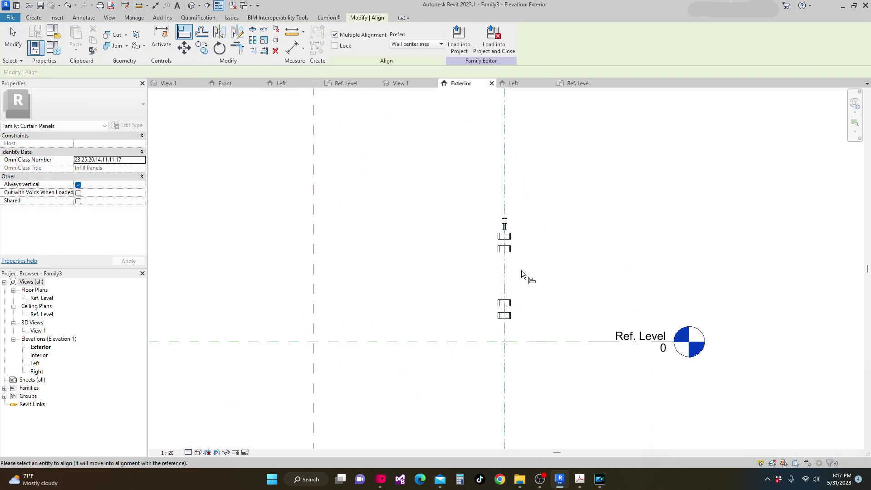
pyautogui.click(501, 284)
pyautogui.click(485, 254)
pyautogui.scroll(-4, 562, 272)
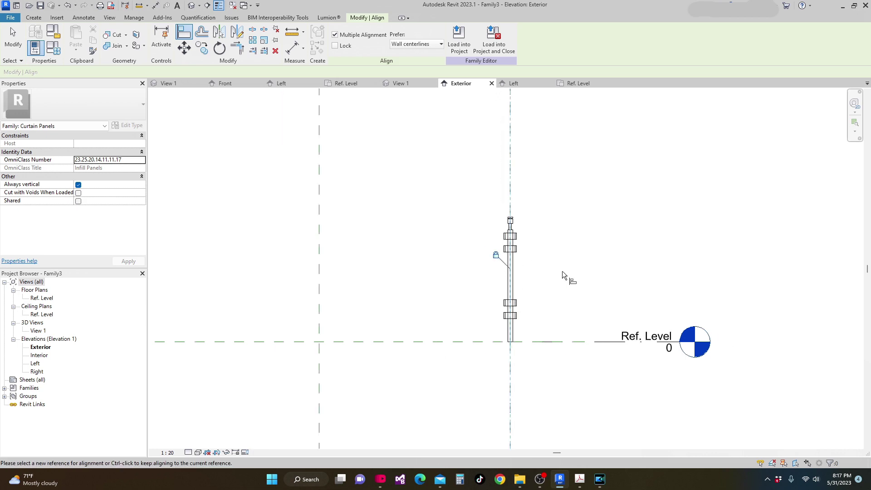
pyautogui.scroll(1, 397, 239)
pyautogui.moveTo(409, 237); pyautogui.dragTo(425, 213, button='middle')
pyautogui.scroll(-2, 438, 210)
pyautogui.scroll(1, 428, 235)
pyautogui.scroll(2, 439, 213)
pyautogui.scroll(2, 365, 240)
pyautogui.moveTo(365, 240); pyautogui.dragTo(376, 208, button='middle')
pyautogui.scroll(1, 379, 217)
pyautogui.scroll(-1, 379, 191)
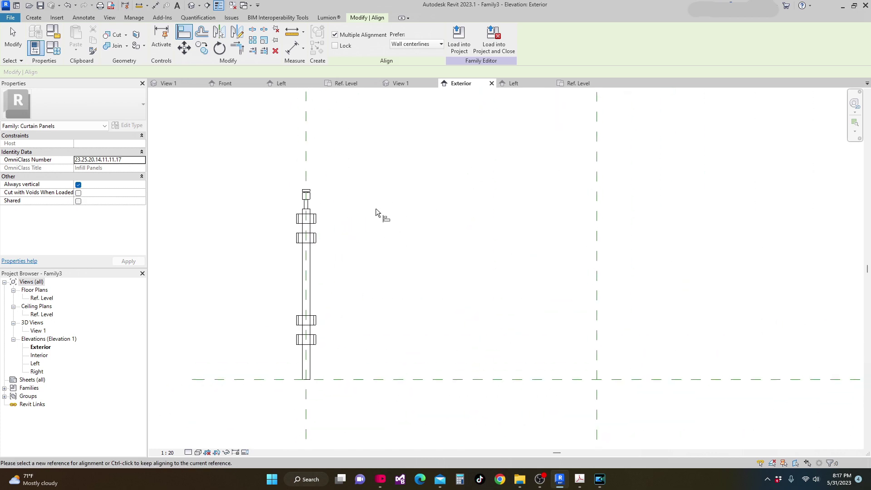
# Start an extrusion and sketch an upper rail rectangle about 24 mm high between the posts, starting at the left post's upper shaft corner
pyautogui.click(41, 18)
pyautogui.moveTo(224, 95); pyautogui.dragTo(221, 120, button='middle')
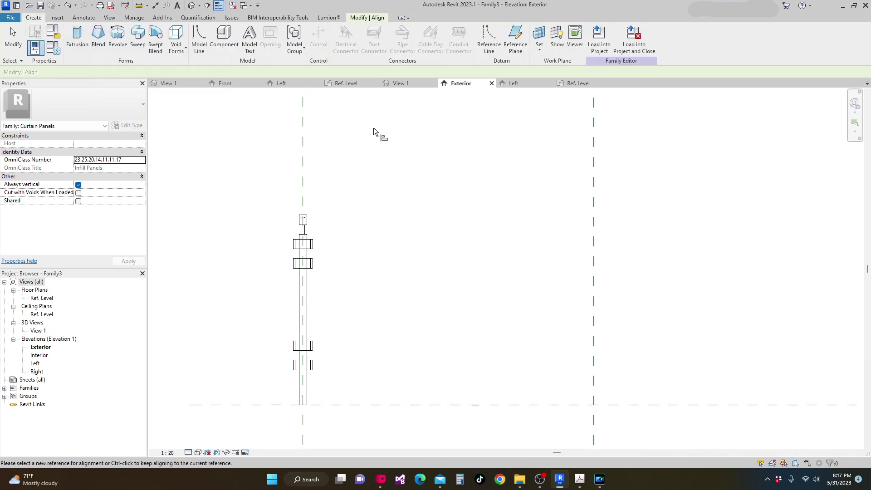
pyautogui.click(76, 33)
pyautogui.scroll(3, 319, 231)
pyautogui.scroll(5, 313, 251)
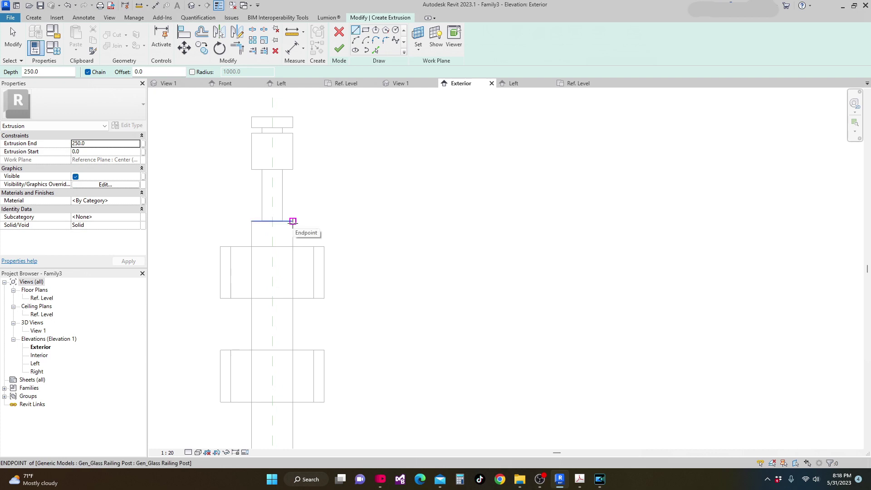
pyautogui.click(365, 30)
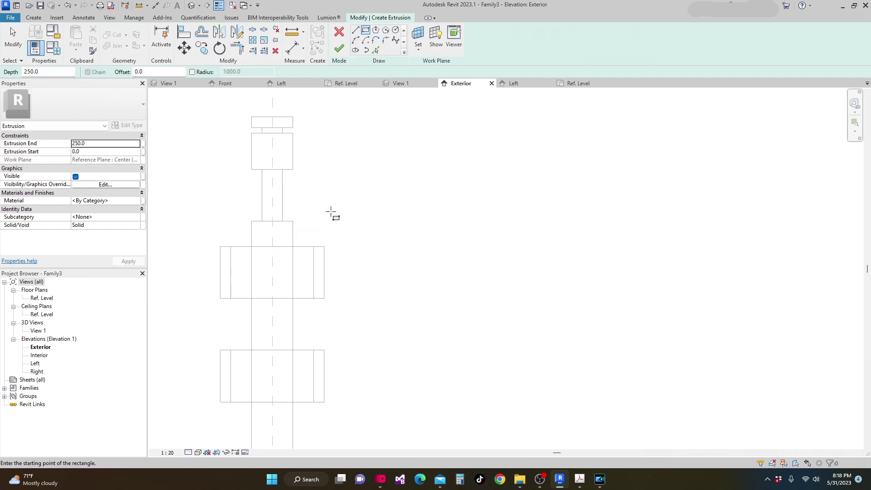
pyautogui.scroll(1, 306, 226)
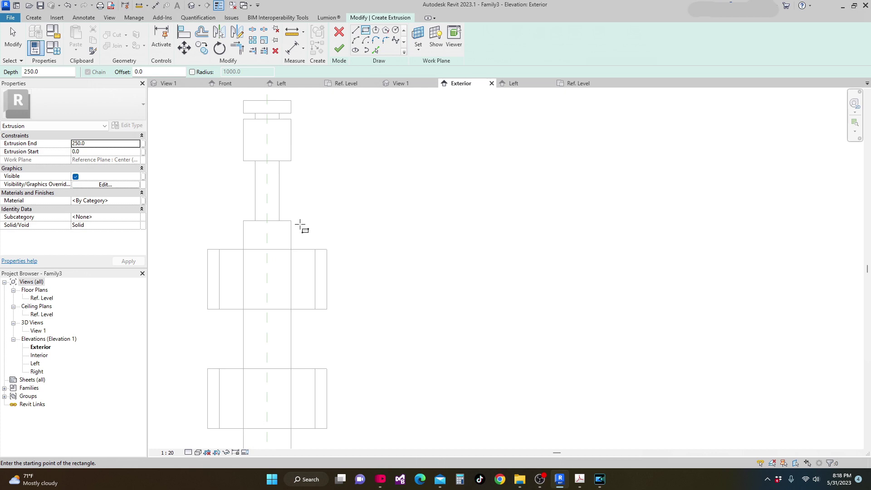
pyautogui.click(290, 220)
pyautogui.scroll(-4, 550, 249)
pyautogui.scroll(-3, 544, 245)
pyautogui.moveTo(603, 247); pyautogui.dragTo(434, 246, button='middle')
pyautogui.scroll(4, 651, 248)
pyautogui.scroll(2, 708, 234)
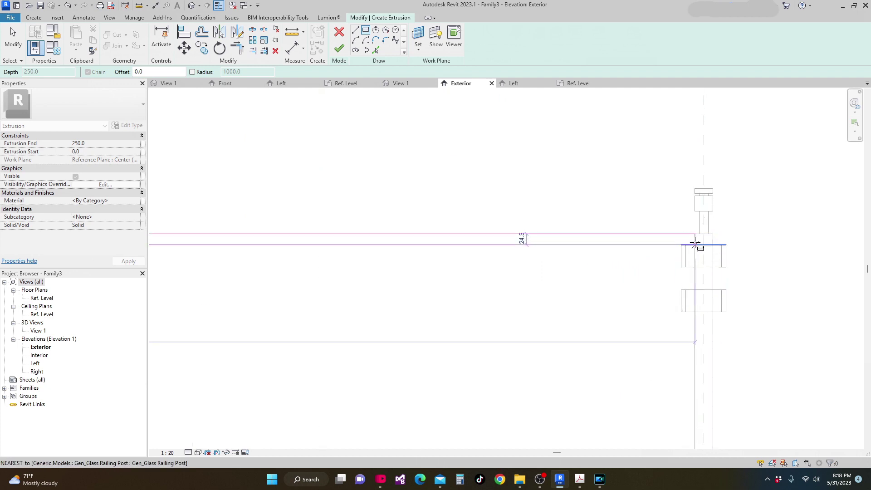
pyautogui.click(697, 240)
# Sketch a lower rail rectangle about 25 mm high between the two posts, directly beneath their lowest clamps
pyautogui.scroll(-3, 560, 196)
pyautogui.scroll(-1, 435, 281)
pyautogui.moveTo(205, 333); pyautogui.dragTo(375, 281, button='middle')
pyautogui.scroll(3, 380, 281)
pyautogui.moveTo(509, 266); pyautogui.dragTo(413, 285, button='middle')
pyautogui.scroll(3, 347, 273)
pyautogui.scroll(1, 328, 249)
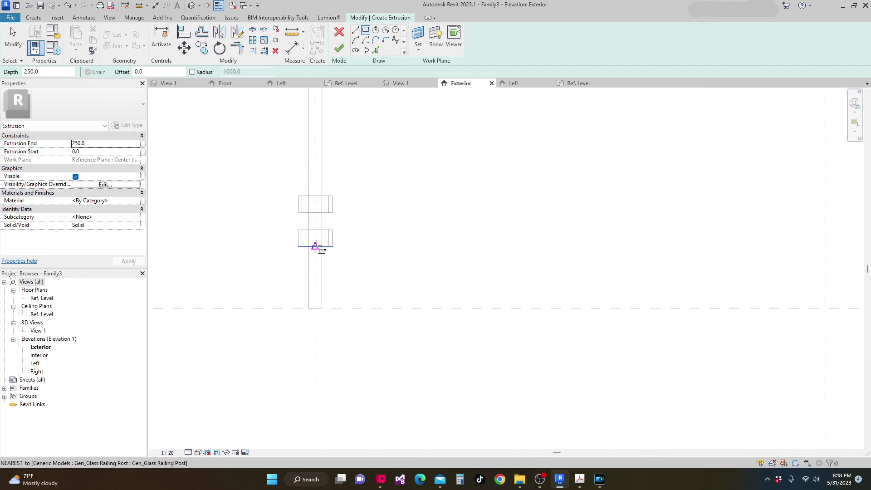
pyautogui.scroll(1, 320, 248)
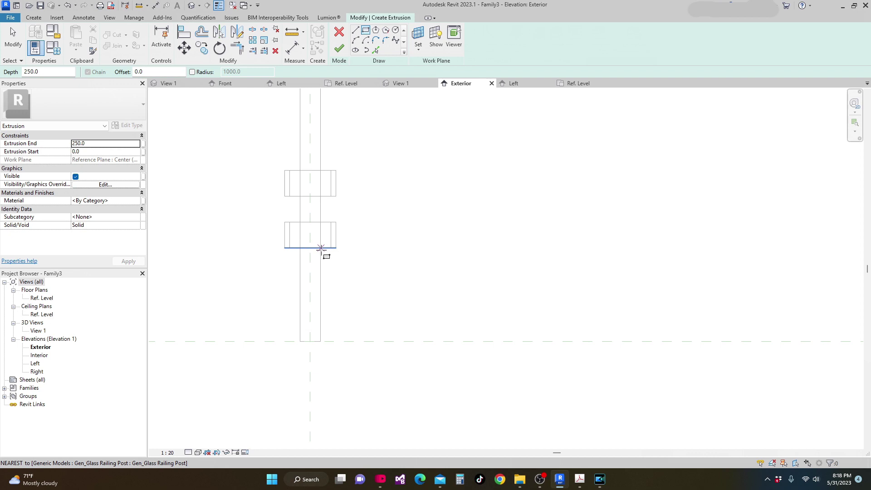
pyautogui.click(321, 249)
pyautogui.scroll(-5, 558, 281)
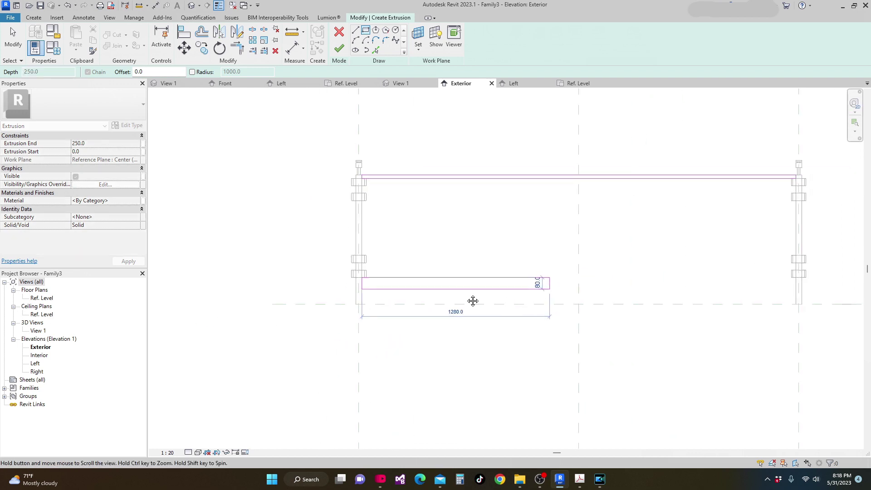
pyautogui.scroll(4, 500, 291)
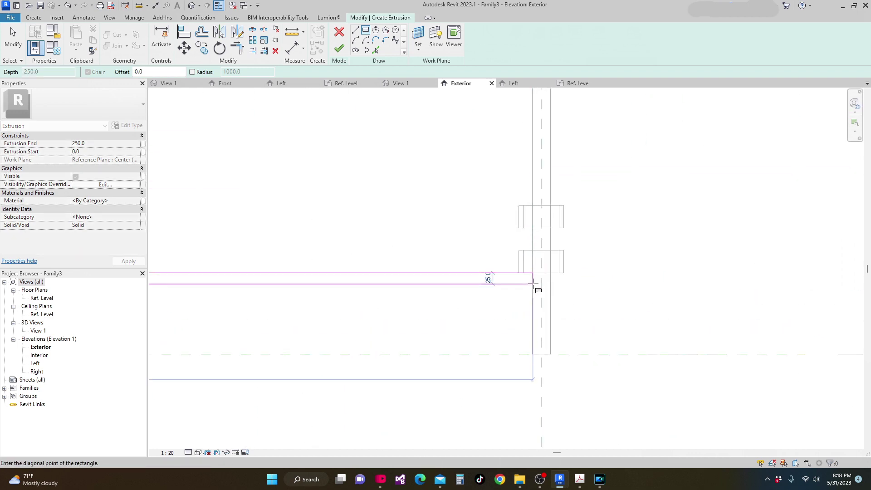
pyautogui.click(533, 284)
pyautogui.scroll(-4, 523, 296)
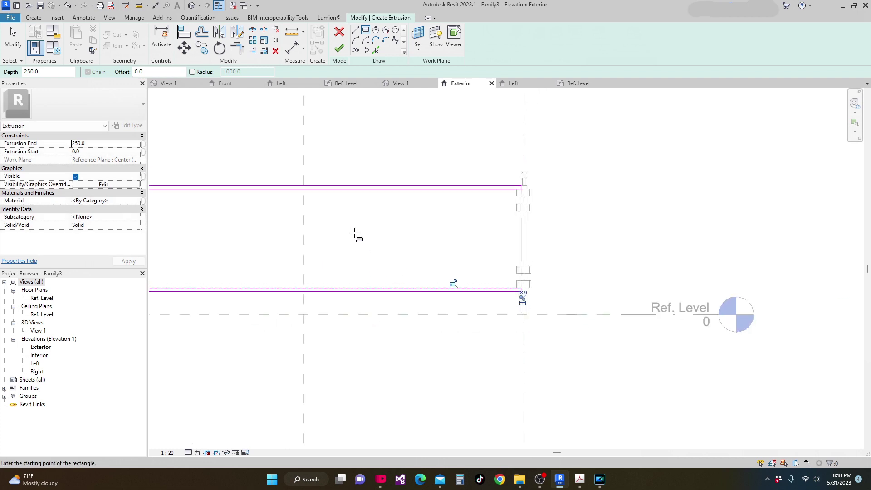
pyautogui.press('Escape')
pyautogui.scroll(6, 250, 245)
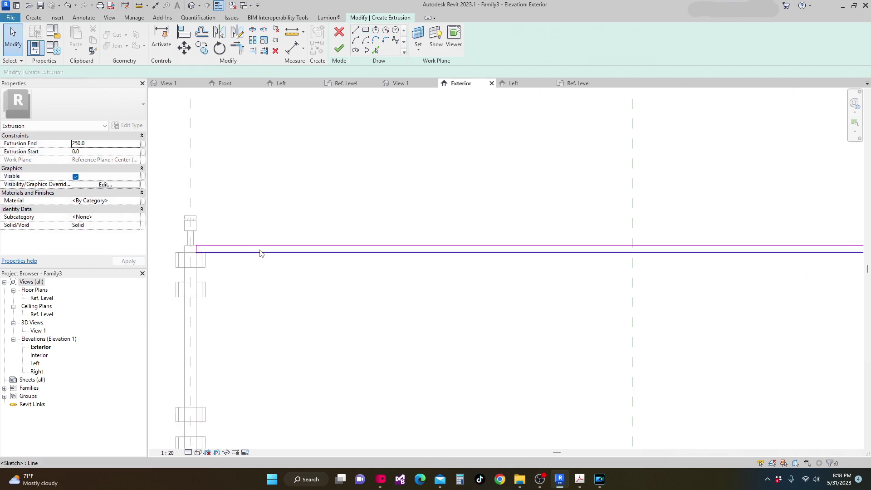
pyautogui.click(267, 247)
pyautogui.scroll(1, 256, 260)
pyautogui.press('Escape')
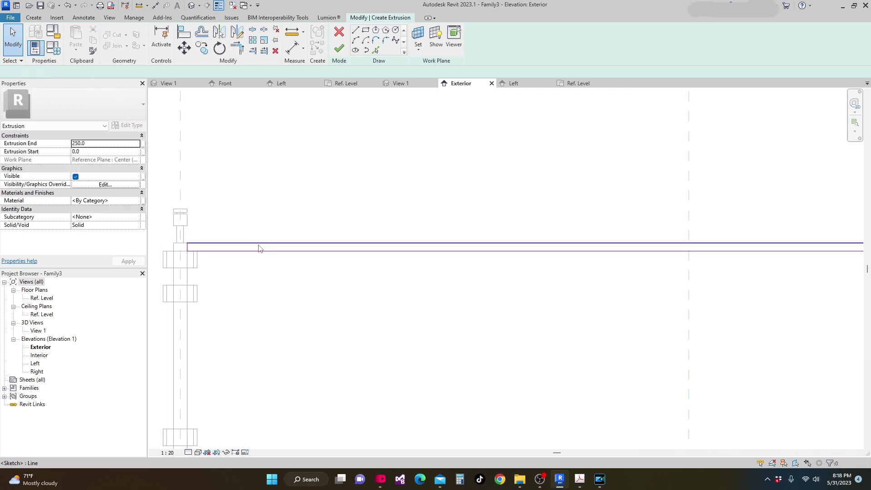
pyautogui.click(259, 248)
pyautogui.click(275, 220)
pyautogui.scroll(-1, 285, 249)
pyautogui.press('Escape')
# Set the upper rail rectangle's height to 10 mm by moving its bottom edge
pyautogui.scroll(-2, 320, 249)
pyautogui.scroll(2, 555, 250)
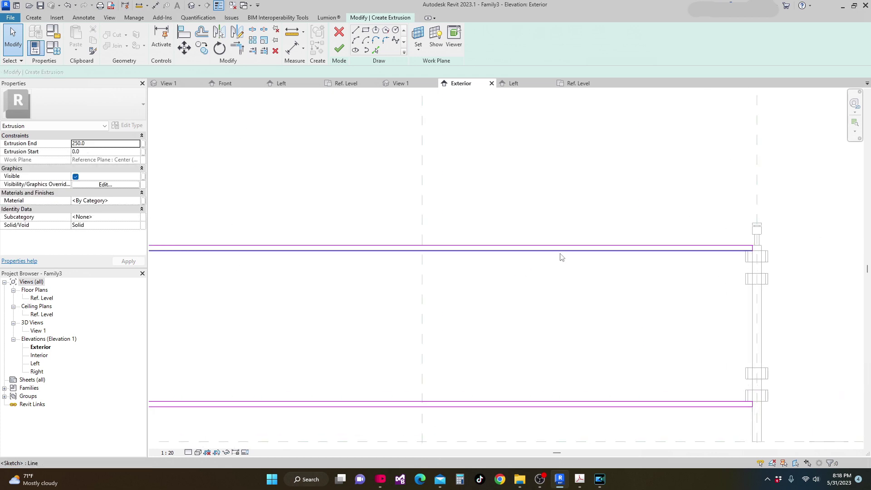
pyautogui.click(561, 252)
pyautogui.moveTo(406, 271); pyautogui.dragTo(570, 281, button='middle')
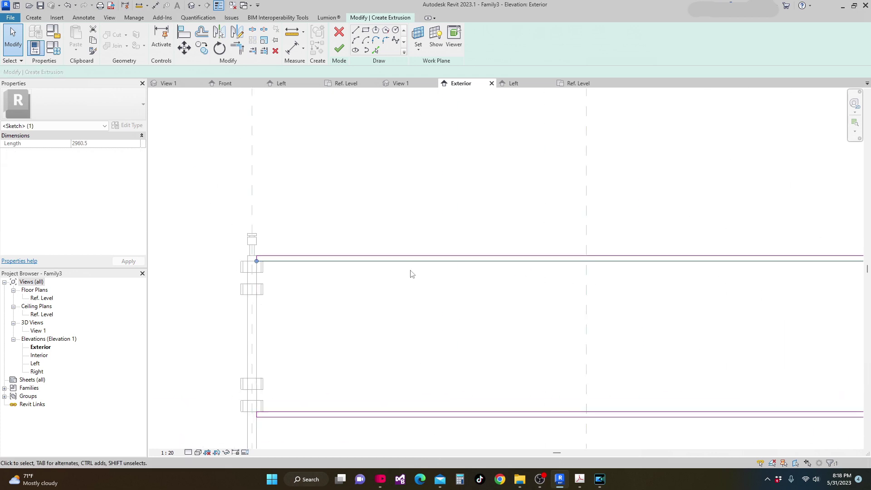
pyautogui.scroll(-1, 412, 268)
pyautogui.moveTo(414, 262); pyautogui.dragTo(254, 272, button='middle')
pyautogui.scroll(2, 657, 262)
pyautogui.scroll(3, 615, 264)
pyautogui.click(610, 266)
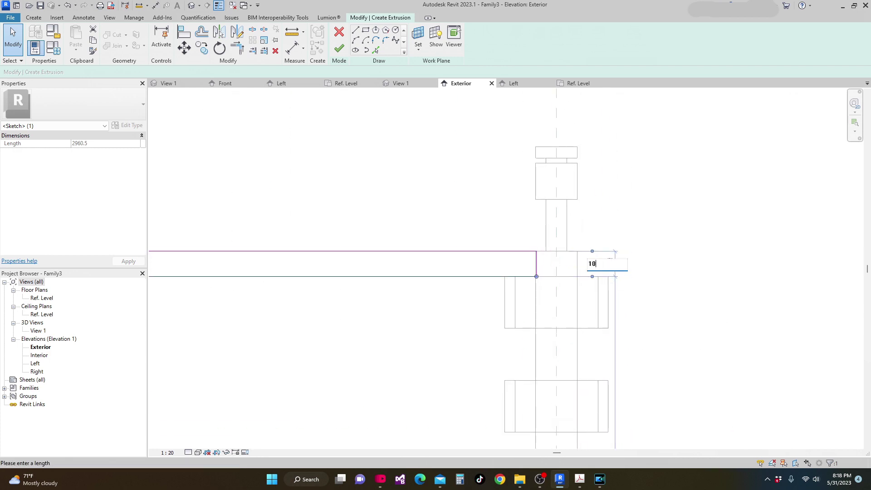
pyautogui.write('10')
pyautogui.press('Return')
# Set the lower rail rectangle's height to 10 mm by moving its top edge, and clear the selection
pyautogui.scroll(-2, 655, 295)
pyautogui.moveTo(486, 311); pyautogui.dragTo(803, 161, button='middle')
pyautogui.moveTo(392, 320); pyautogui.dragTo(391, 333, button='middle')
pyautogui.scroll(2, 361, 302)
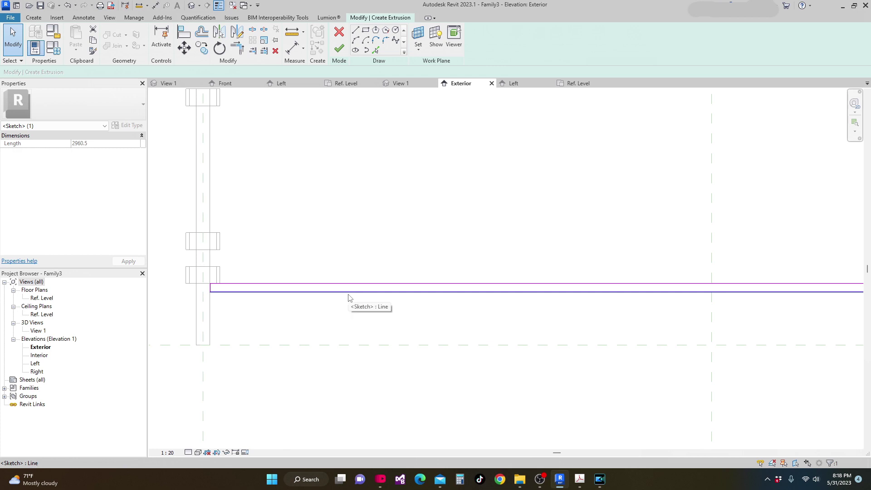
pyautogui.click(352, 283)
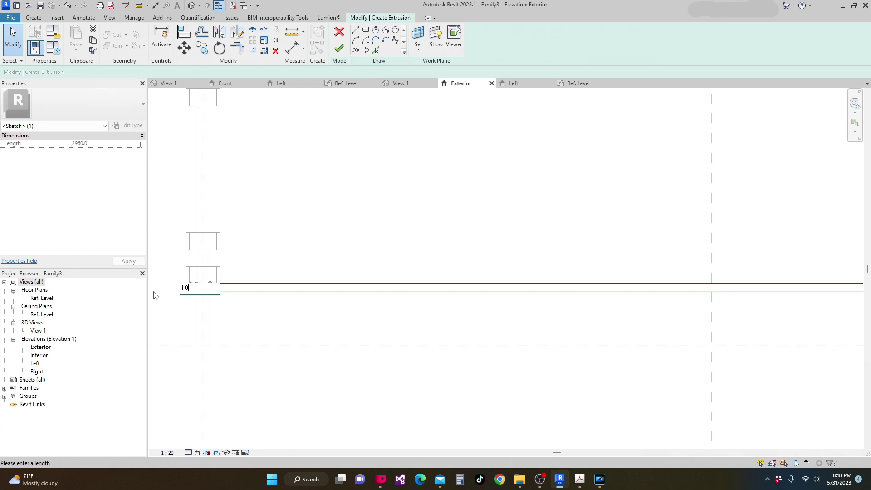
pyautogui.press('Return')
pyautogui.scroll(-2, 383, 340)
pyautogui.click(390, 334)
pyautogui.moveTo(383, 340)
pyautogui.mouseDown(button='middle')
pyautogui.moveTo(378, 329)
pyautogui.moveTo(397, 373)
pyautogui.mouseUp(button='middle')
# Place an aligned dimension between the Ref. Level reference plane and the lower rectangle's bottom edge
pyautogui.press('s')
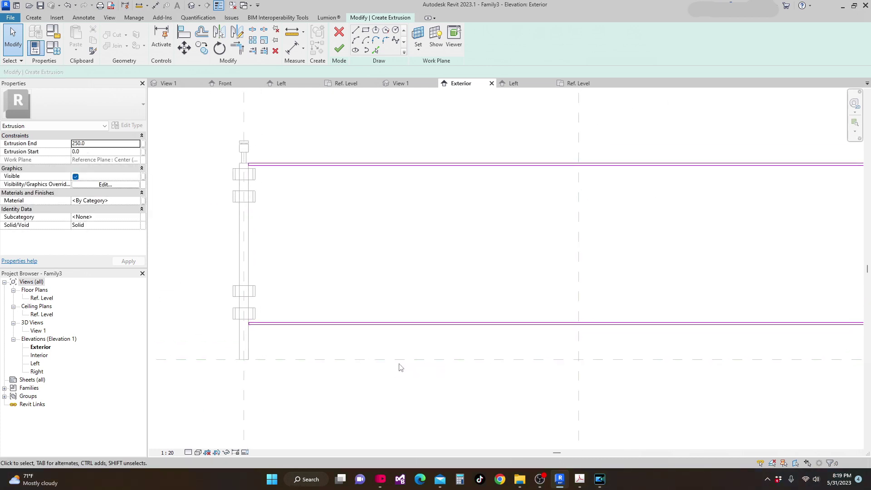
pyautogui.scroll(-2, 380, 361)
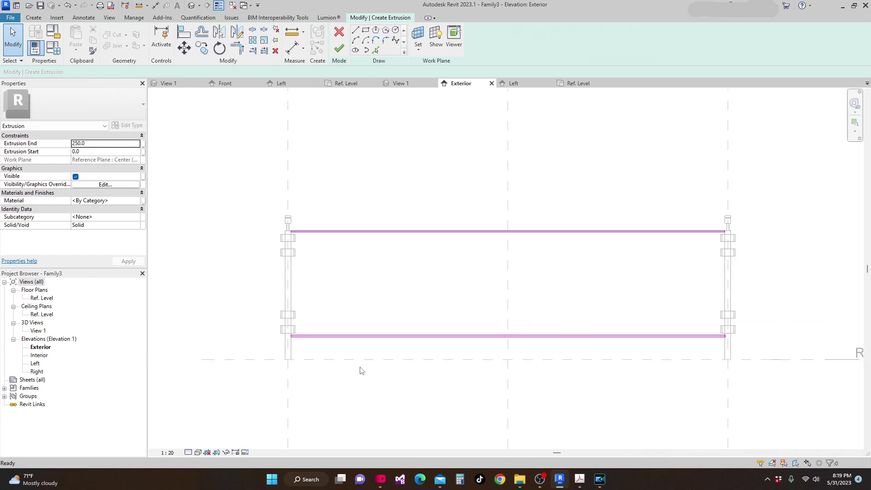
pyautogui.press('i')
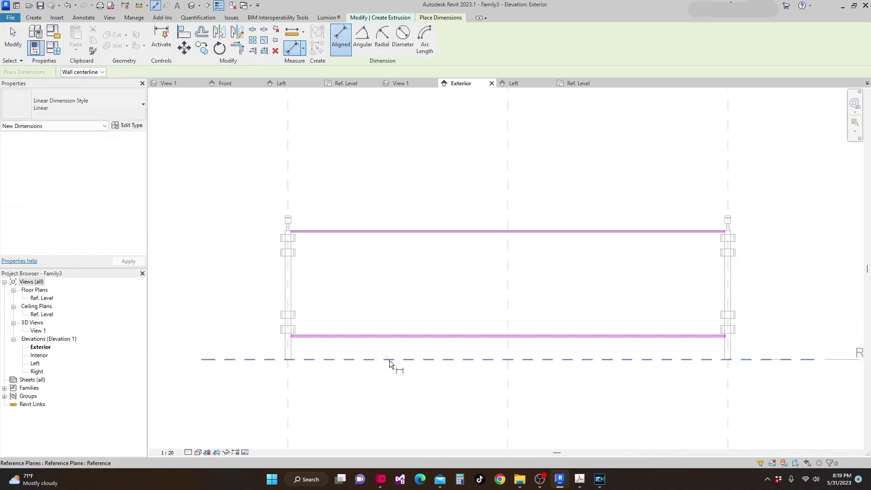
pyautogui.scroll(1, 389, 360)
pyautogui.click(390, 333)
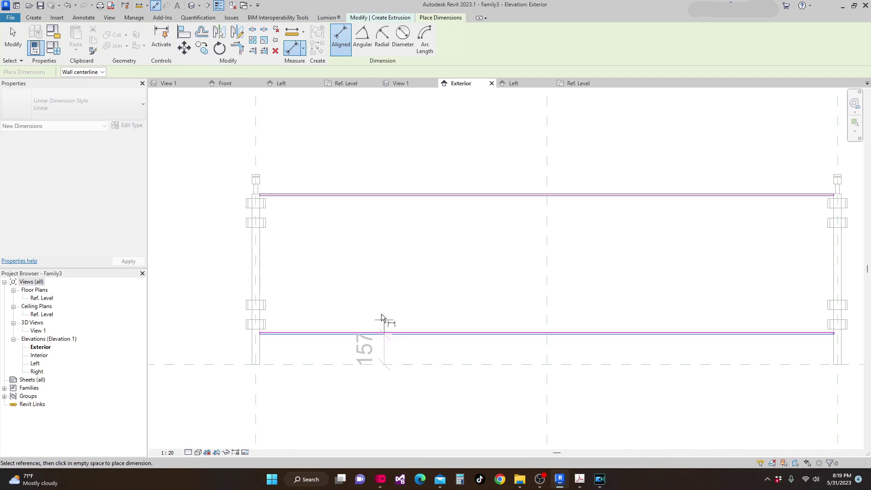
pyautogui.click(377, 306)
pyautogui.press('Escape')
pyautogui.press('Escape')
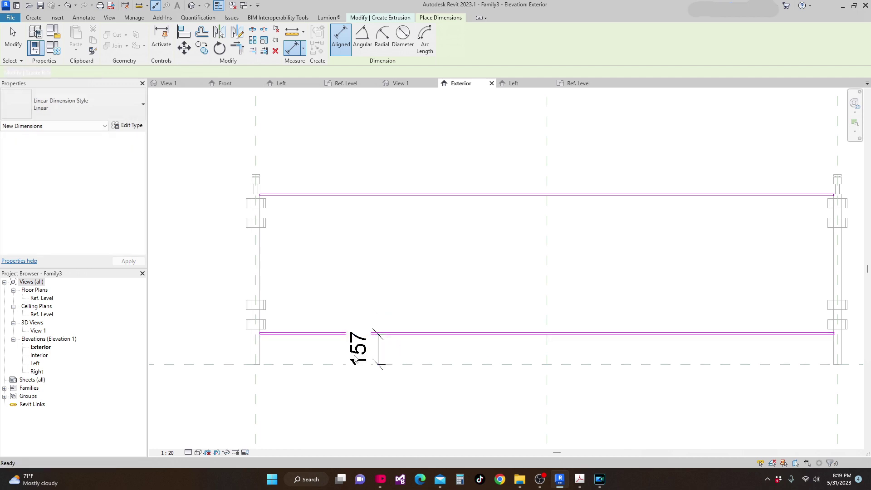
# Set the lower rectangle's bottom edge to 150 mm above the Ref. Level reference plane
pyautogui.scroll(2, 386, 345)
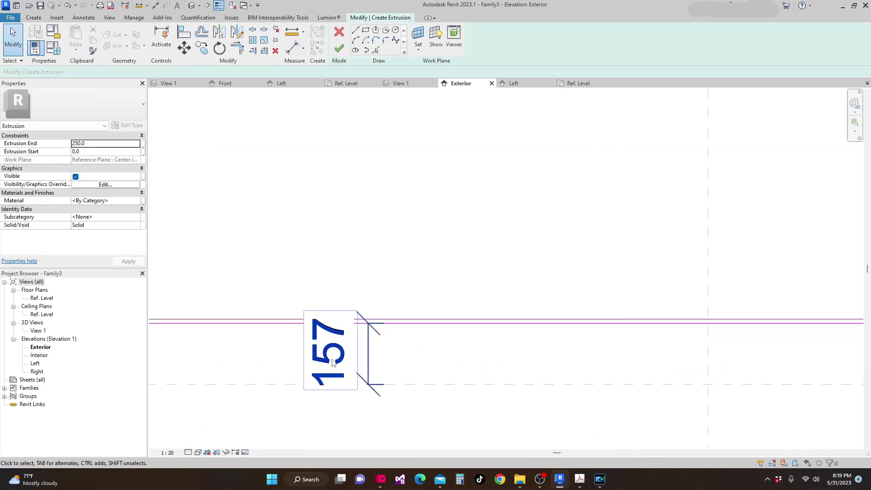
pyautogui.click(411, 323)
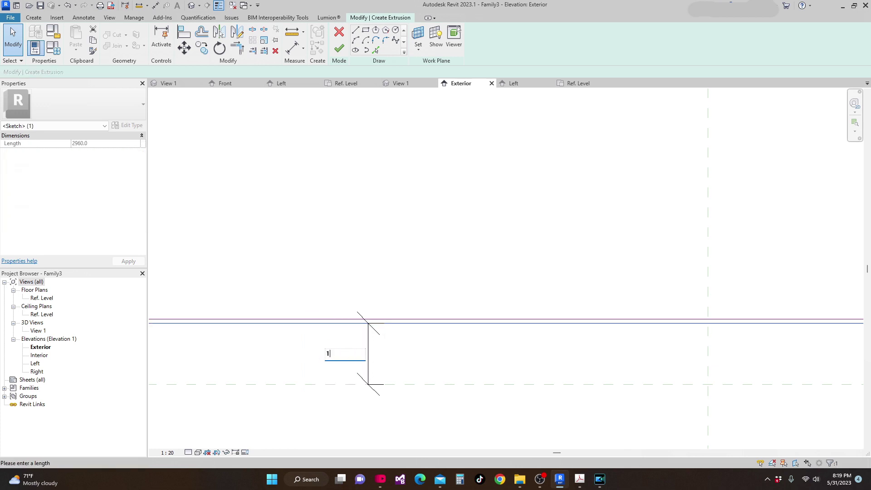
pyautogui.press('Return')
pyautogui.scroll(-3, 501, 361)
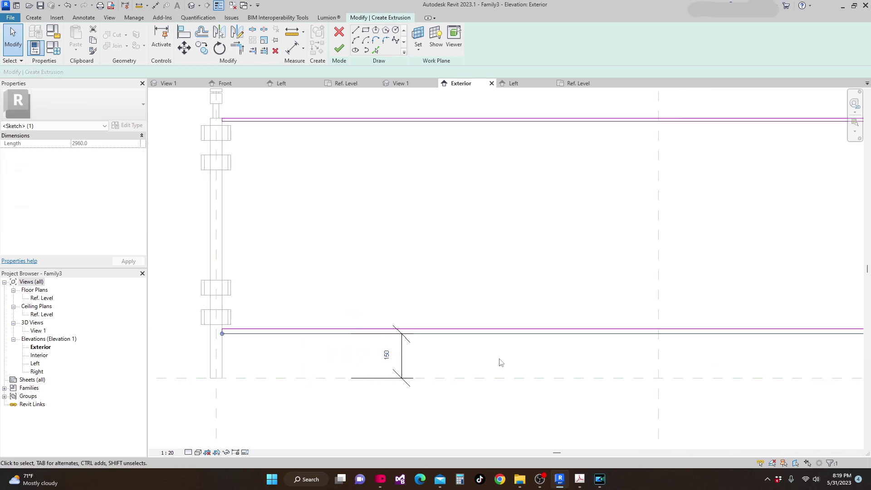
pyautogui.click(482, 366)
# Reposition the lower rectangle's top edge so the rail profile is 10 mm high
pyautogui.scroll(3, 480, 353)
pyautogui.click(475, 331)
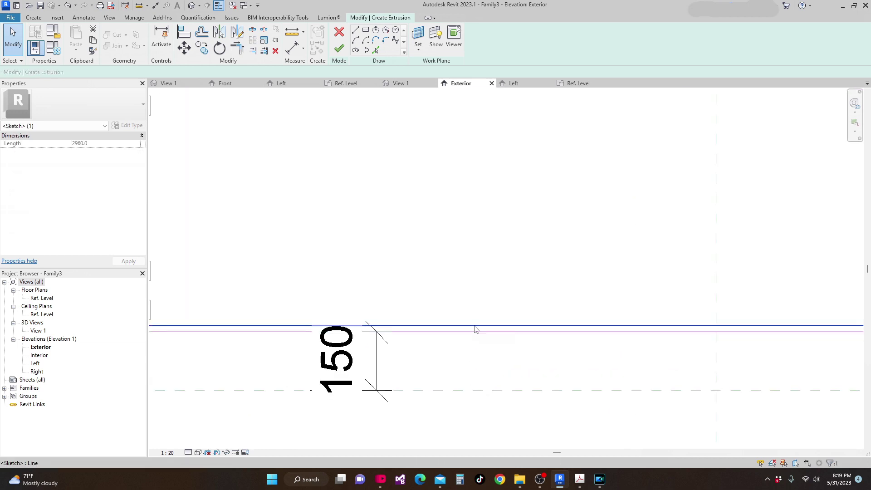
pyautogui.scroll(-2, 462, 341)
pyautogui.scroll(2, 266, 331)
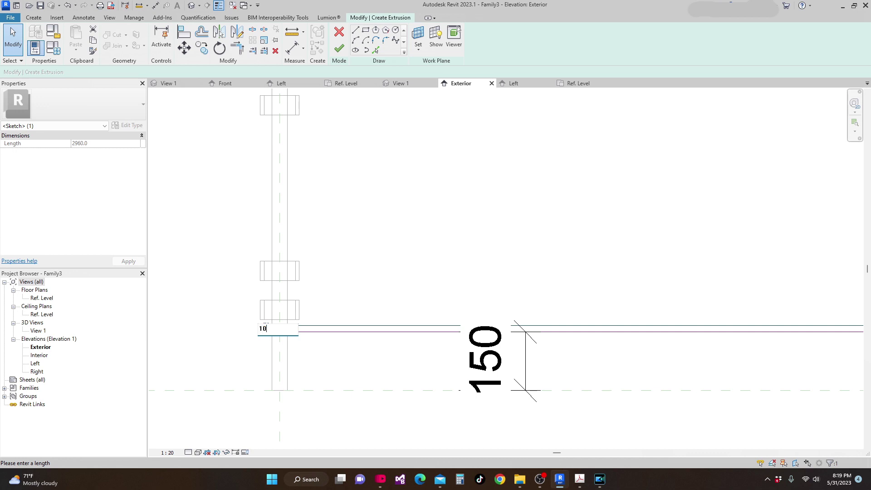
pyautogui.press('Return')
pyautogui.scroll(-3, 432, 278)
pyautogui.moveTo(433, 279); pyautogui.dragTo(424, 325, button='middle')
pyautogui.scroll(-2, 428, 313)
pyautogui.click(427, 313)
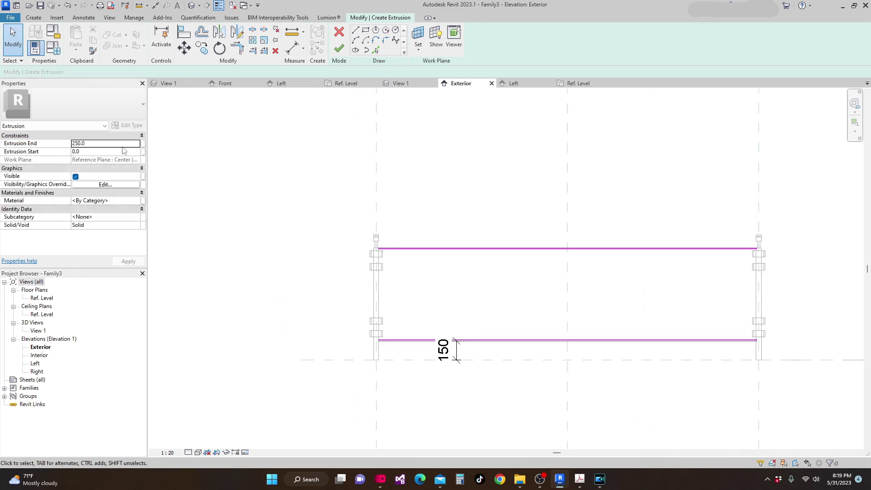
# Set the rail extrusion's Extrusion End to 1.5
pyautogui.click(95, 144)
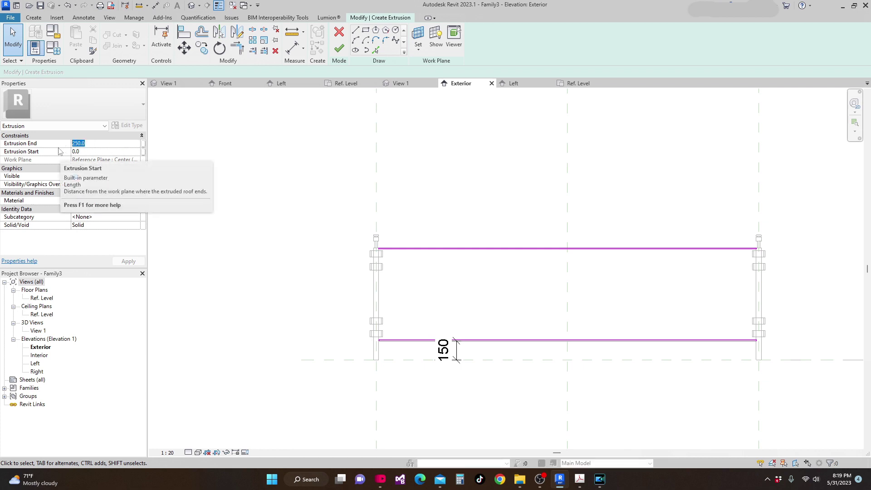
pyautogui.write('1.5')
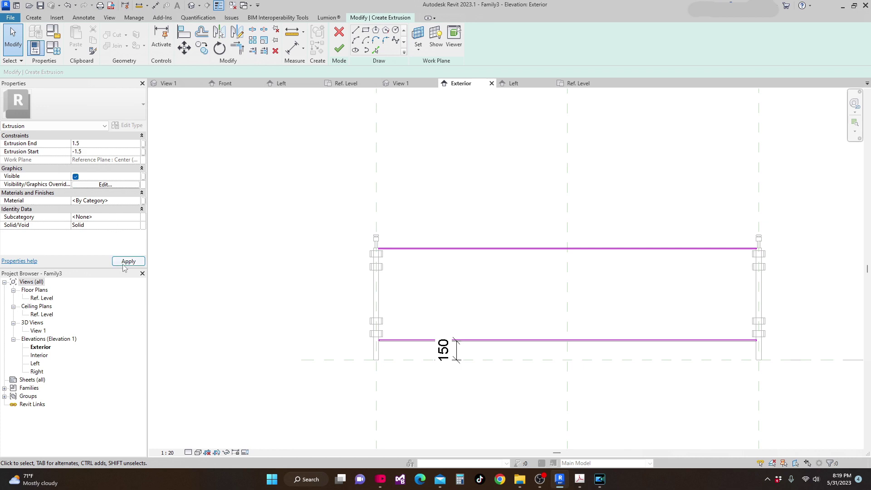
# Finish the rail extrusion sketch and open the curtain panel family's 3D view
pyautogui.click(339, 49)
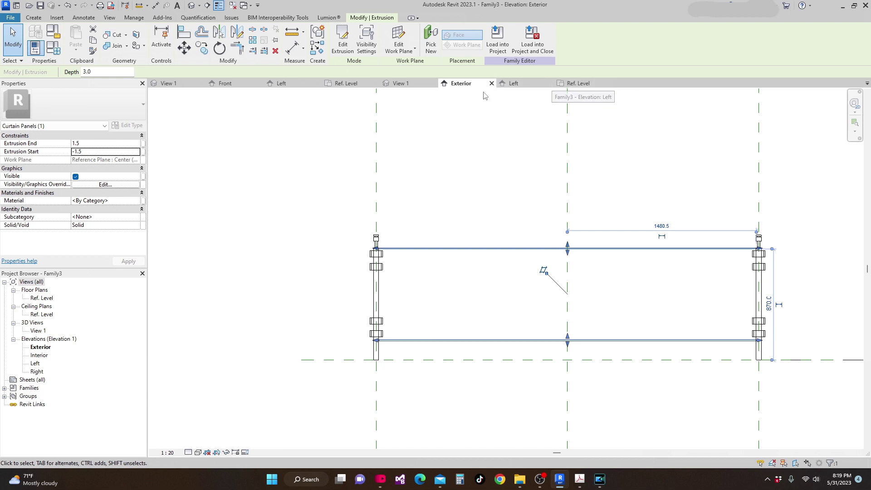
pyautogui.click(401, 83)
pyautogui.moveTo(466, 283); pyautogui.dragTo(412, 213, button='middle')
pyautogui.click(695, 311)
pyautogui.scroll(2, 600, 364)
pyautogui.scroll(3, 555, 331)
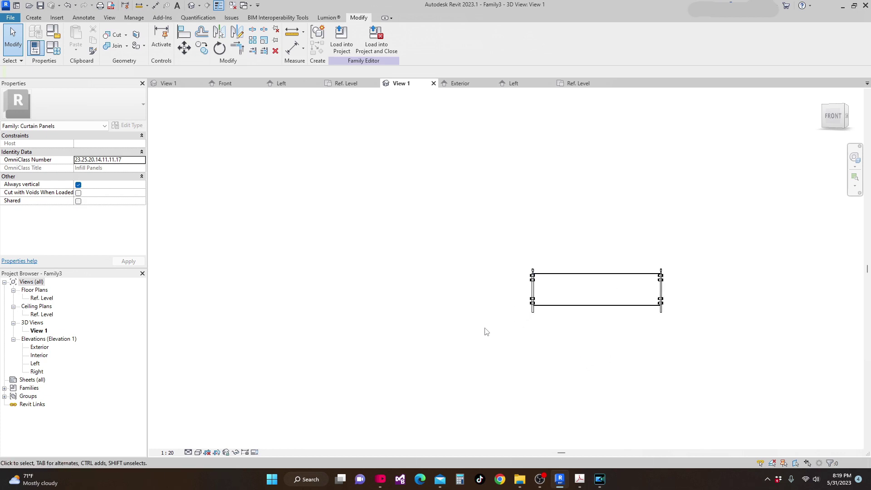
# Examine in 3D how the upper rail meets the top of the post
pyautogui.keyDown('shift'); pyautogui.moveTo(485, 331); pyautogui.dragTo(546, 366, button='middle'); pyautogui.keyUp('shift')
pyautogui.scroll(2, 542, 337)
pyautogui.keyDown('shift'); pyautogui.moveTo(529, 317); pyautogui.dragTo(549, 361, button='middle'); pyautogui.keyUp('shift')
pyautogui.scroll(4, 540, 283)
pyautogui.scroll(3, 543, 222)
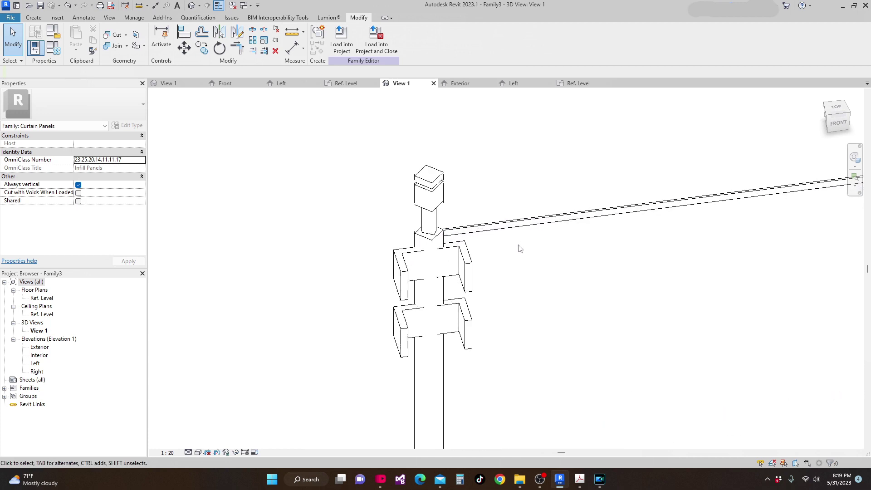
pyautogui.keyDown('shift'); pyautogui.moveTo(525, 264); pyautogui.dragTo(494, 270, button='middle'); pyautogui.keyUp('shift')
pyautogui.scroll(-3, 497, 270)
pyautogui.keyDown('shift'); pyautogui.moveTo(576, 303); pyautogui.dragTo(612, 311, button='middle'); pyautogui.keyUp('shift')
pyautogui.scroll(5, 443, 284)
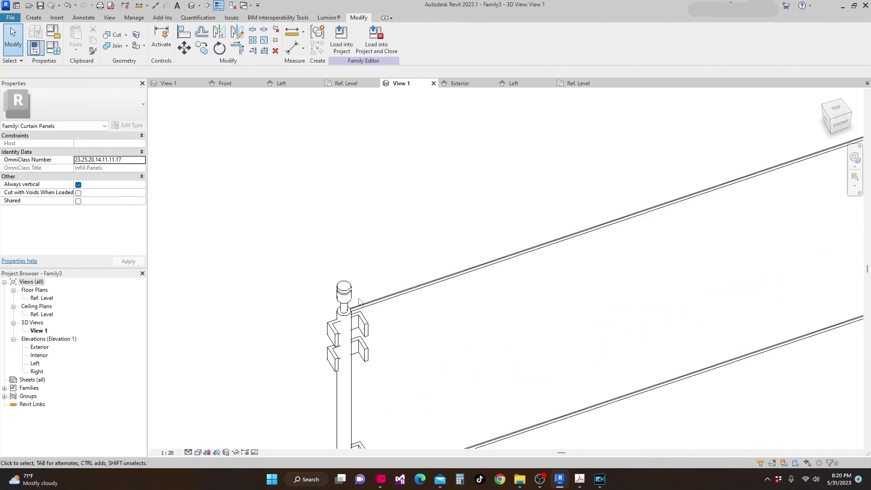
pyautogui.scroll(1, 395, 319)
pyautogui.moveTo(405, 312); pyautogui.dragTo(434, 293, button='middle')
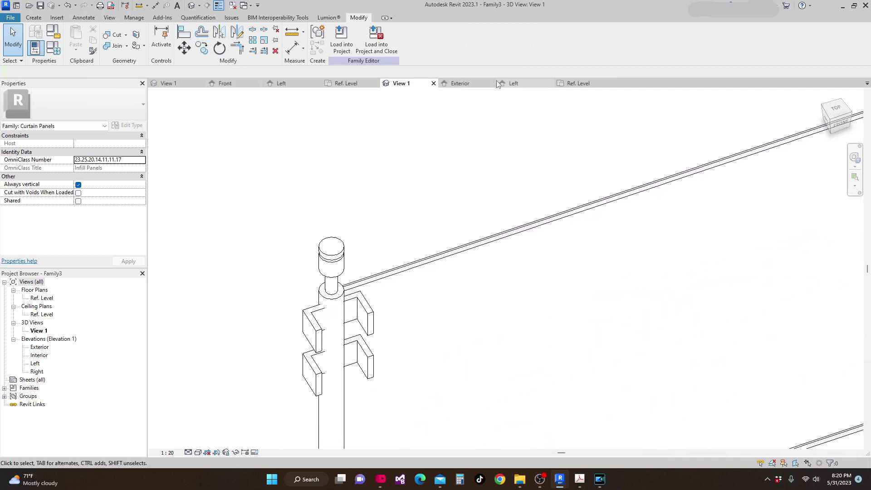
# Return to the Exterior elevation at the upper part of the left post
pyautogui.click(456, 85)
pyautogui.scroll(8, 383, 245)
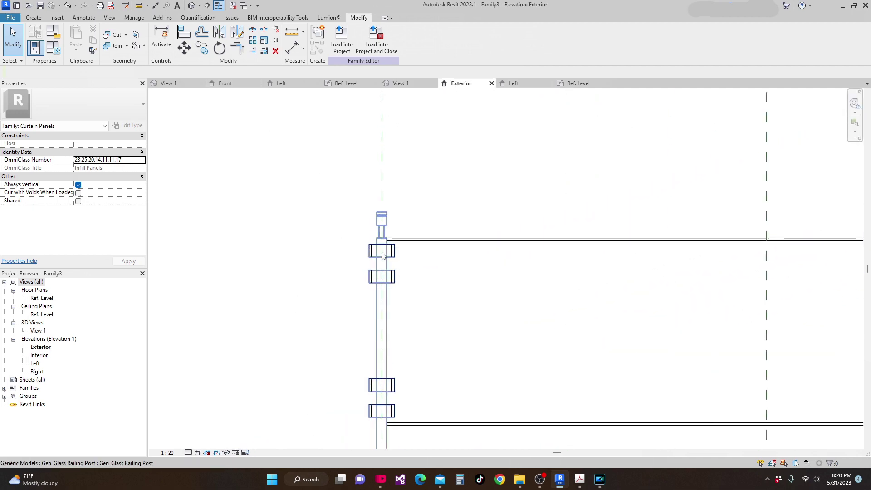
pyautogui.scroll(3, 358, 220)
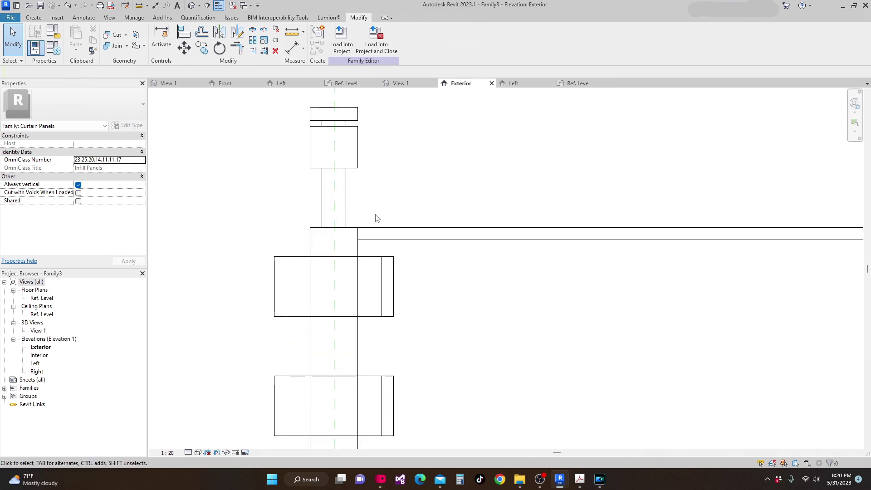
pyautogui.click(190, 32)
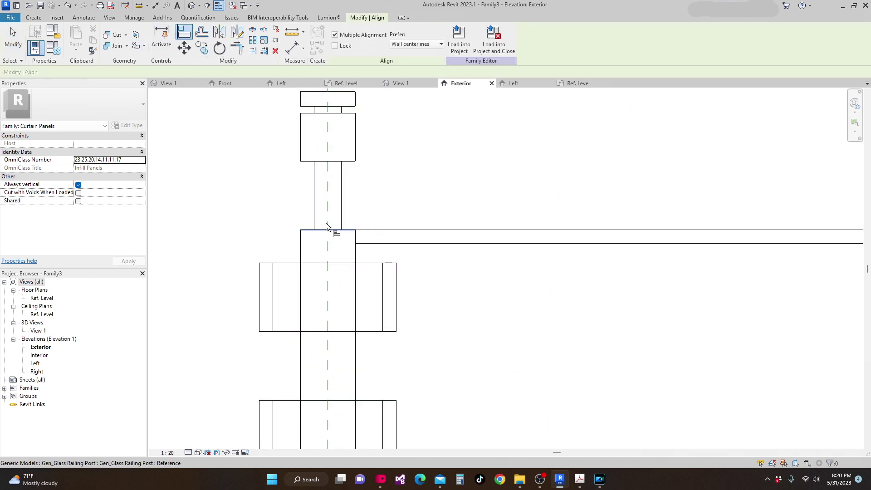
pyautogui.scroll(1, 350, 231)
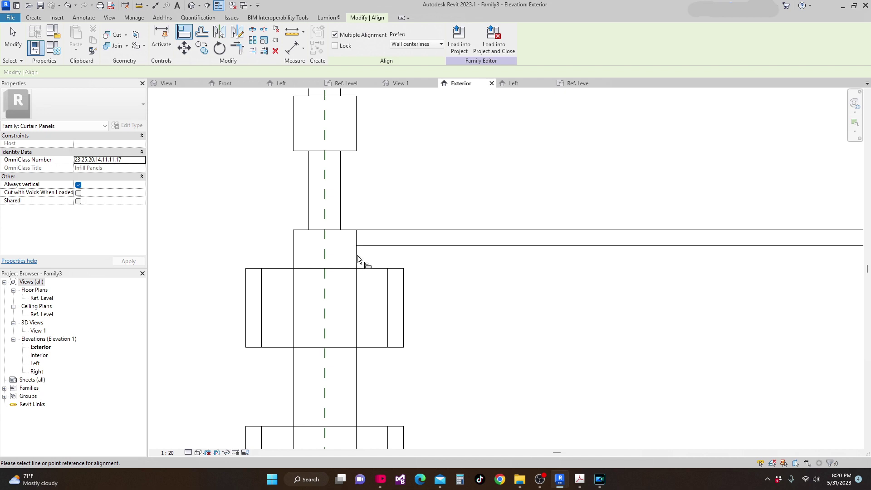
pyautogui.scroll(-4, 333, 243)
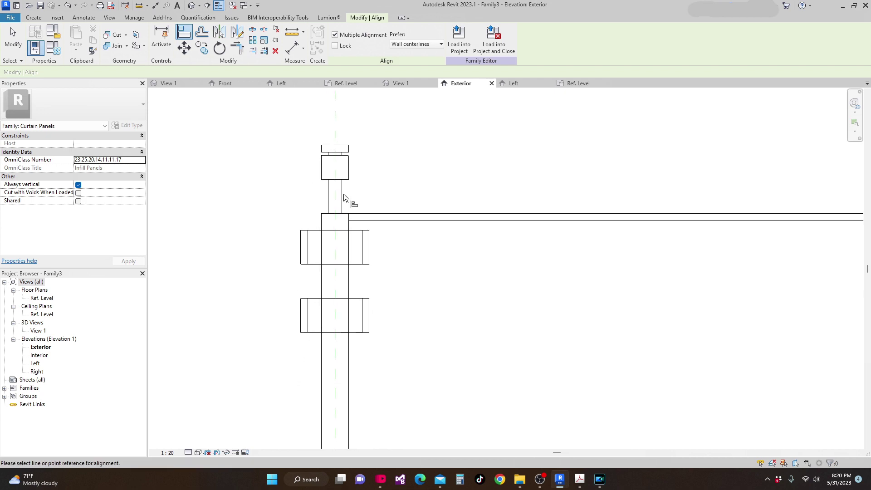
pyautogui.scroll(-2, 372, 250)
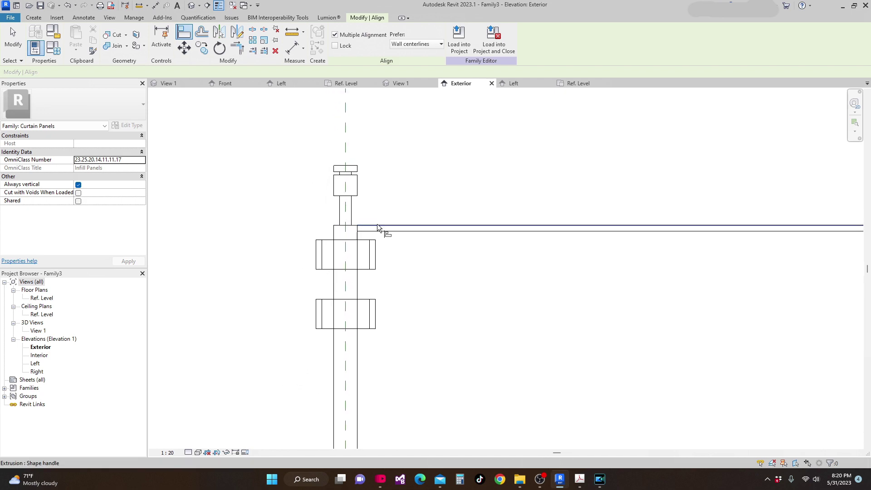
pyautogui.press('Escape')
# Draw a vertical reference plane from the upper rail's end at the left post down to below the Ref. Level
pyautogui.click(346, 135)
pyautogui.rightClick(347, 137)
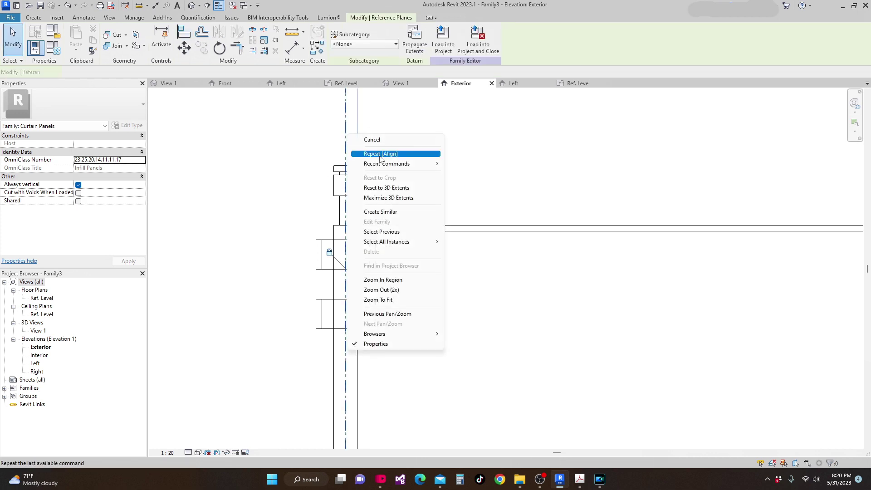
pyautogui.click(389, 211)
pyautogui.scroll(3, 362, 222)
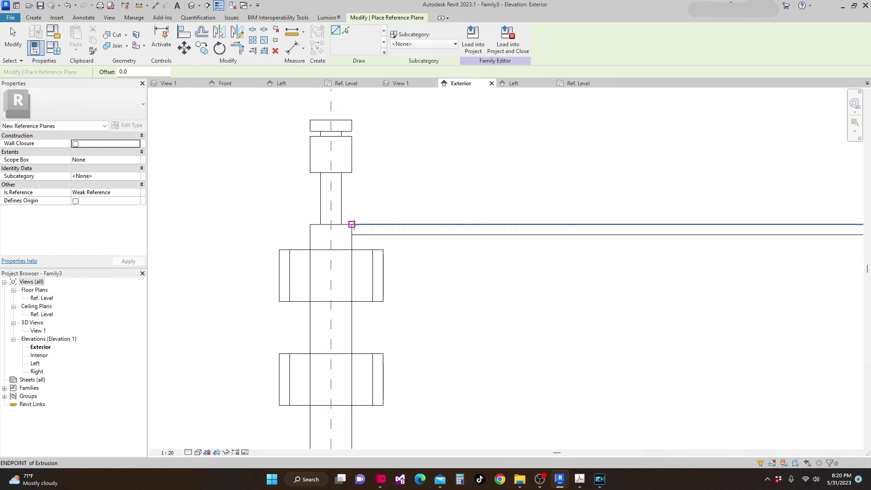
pyautogui.click(351, 224)
pyautogui.scroll(-2, 356, 213)
pyautogui.scroll(-3, 360, 237)
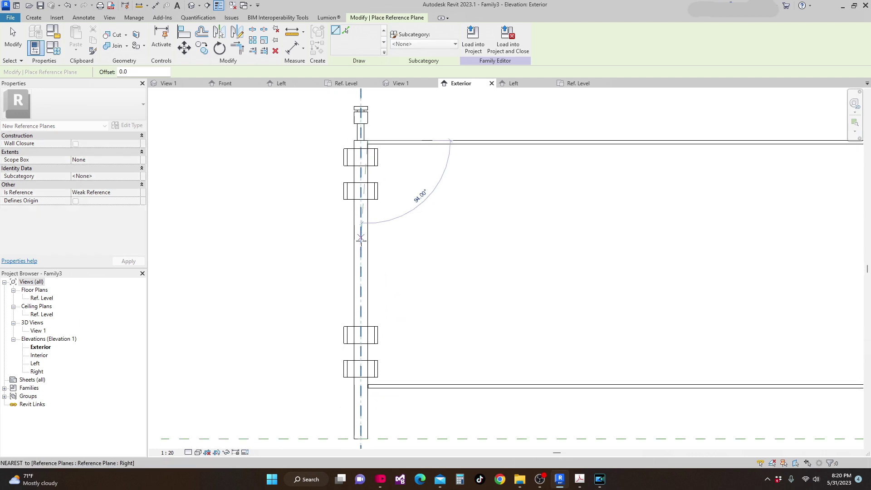
pyautogui.scroll(-3, 360, 237)
pyautogui.scroll(3, 369, 367)
pyautogui.click(369, 367)
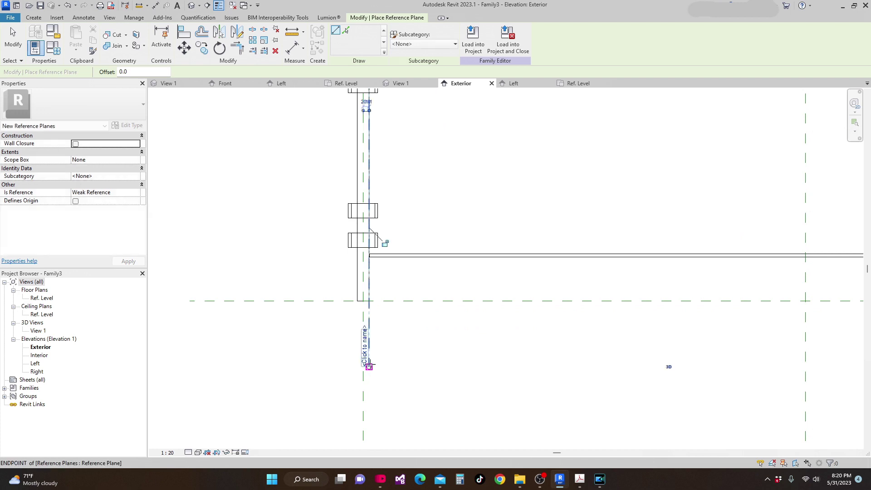
# Draw a matching vertical reference plane from the upper rail's end at the right post down to below the Ref. Level
pyautogui.moveTo(406, 336); pyautogui.dragTo(371, 372, button='middle')
pyautogui.scroll(-3, 366, 376)
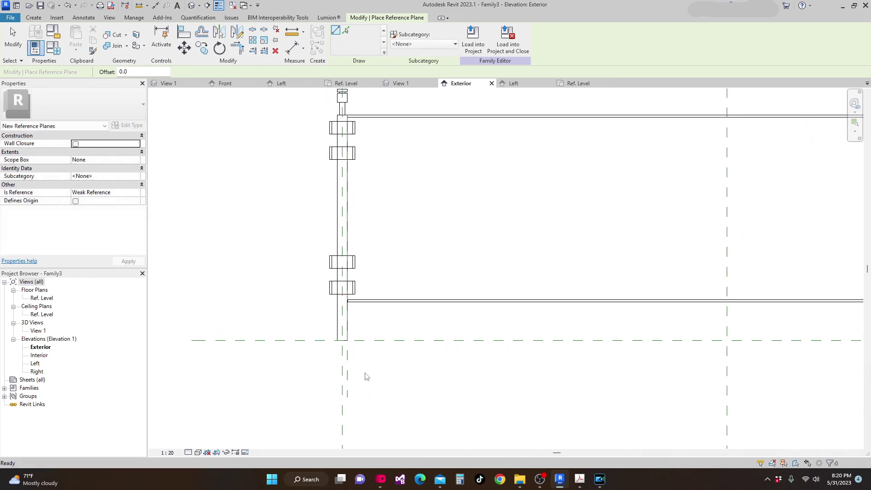
pyautogui.scroll(-3, 576, 338)
pyautogui.moveTo(576, 338); pyautogui.dragTo(407, 345, button='middle')
pyautogui.scroll(2, 619, 289)
pyautogui.scroll(3, 619, 221)
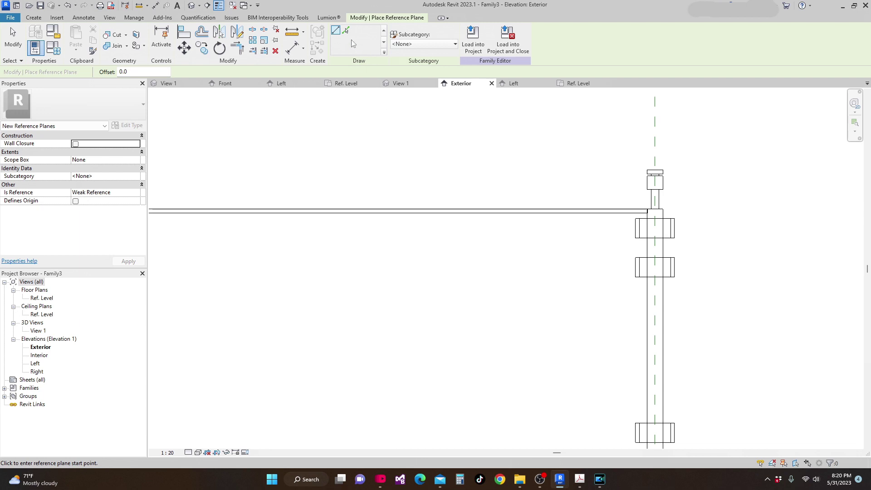
pyautogui.scroll(-1, 592, 156)
pyautogui.scroll(4, 611, 184)
pyautogui.scroll(1, 611, 185)
pyautogui.click(627, 172)
pyautogui.scroll(-5, 626, 255)
pyautogui.scroll(2, 593, 350)
pyautogui.moveTo(605, 375); pyautogui.dragTo(583, 222, button='middle')
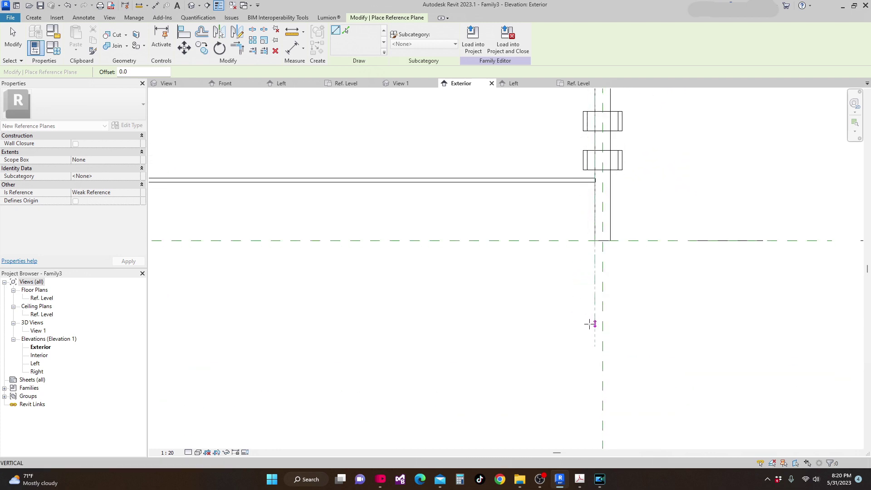
pyautogui.click(589, 324)
# Align the lower rail's left end to the new reference plane at the left post and lock the alignment
pyautogui.scroll(-5, 573, 309)
pyautogui.moveTo(270, 274); pyautogui.dragTo(633, 279, button='middle')
pyautogui.scroll(2, 476, 245)
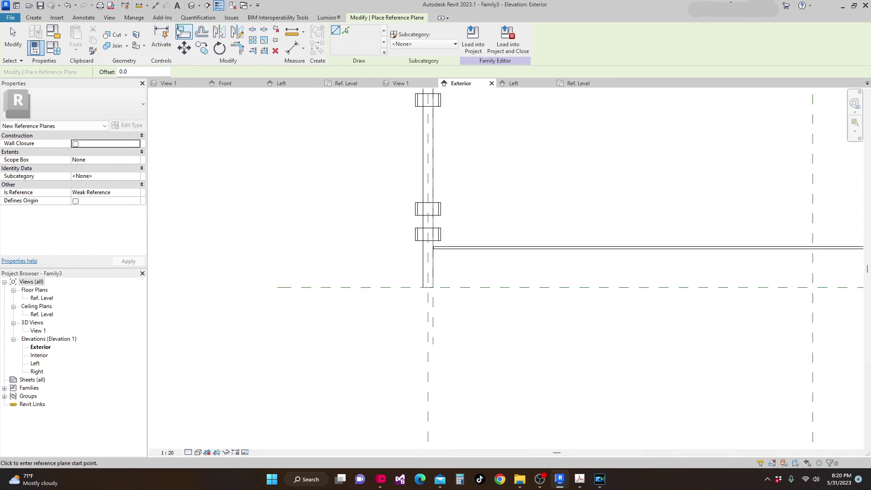
pyautogui.click(182, 33)
pyautogui.scroll(2, 437, 318)
pyautogui.click(432, 318)
pyautogui.scroll(7, 423, 200)
pyautogui.scroll(1, 410, 214)
pyautogui.click(409, 214)
pyautogui.scroll(-8, 363, 263)
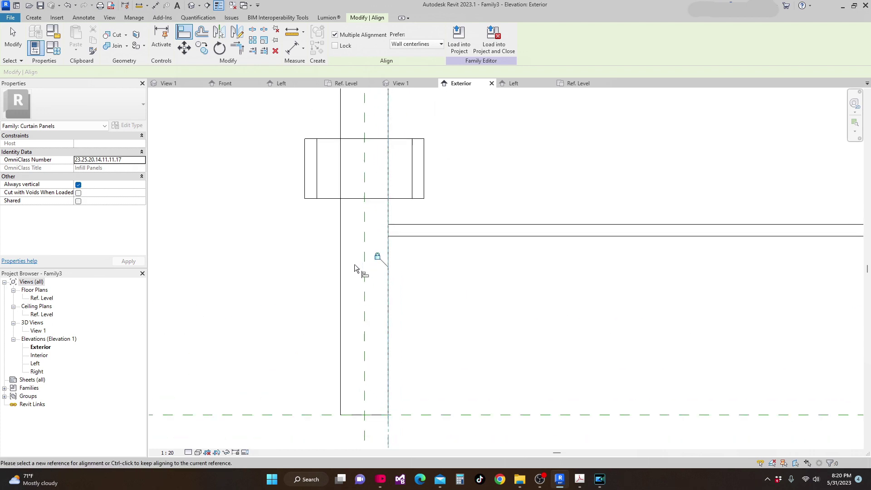
# Align the lower rail's right end to the new reference plane at the right post and lock the alignment
pyautogui.moveTo(593, 307); pyautogui.dragTo(91, 206, button='middle')
pyautogui.moveTo(828, 209); pyautogui.dragTo(614, 224, button='middle')
pyautogui.scroll(4, 605, 214)
pyautogui.moveTo(607, 163); pyautogui.dragTo(570, 237, button='middle')
pyautogui.scroll(3, 564, 191)
pyautogui.scroll(-2, 559, 217)
pyautogui.press('Escape')
pyautogui.scroll(-7, 552, 254)
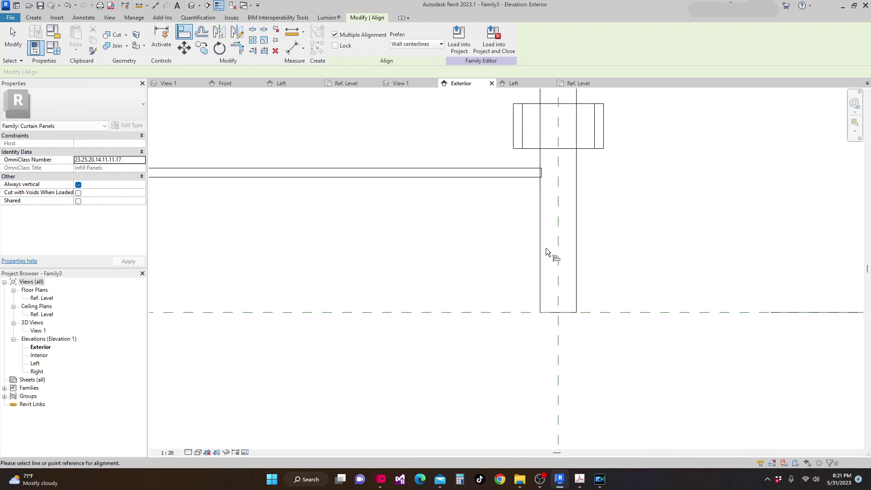
pyautogui.scroll(3, 572, 265)
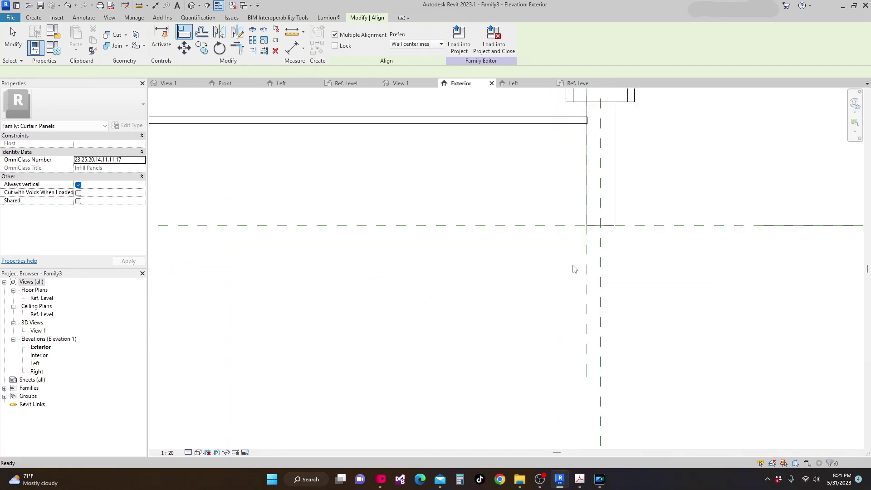
pyautogui.click(587, 261)
pyautogui.moveTo(601, 192); pyautogui.dragTo(575, 265, button='middle')
pyautogui.scroll(3, 574, 187)
pyautogui.click(548, 198)
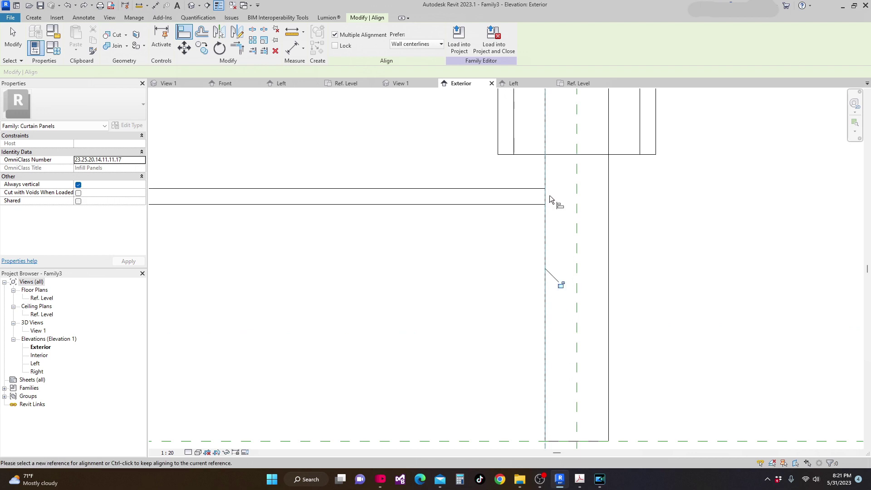
pyautogui.scroll(-6, 562, 286)
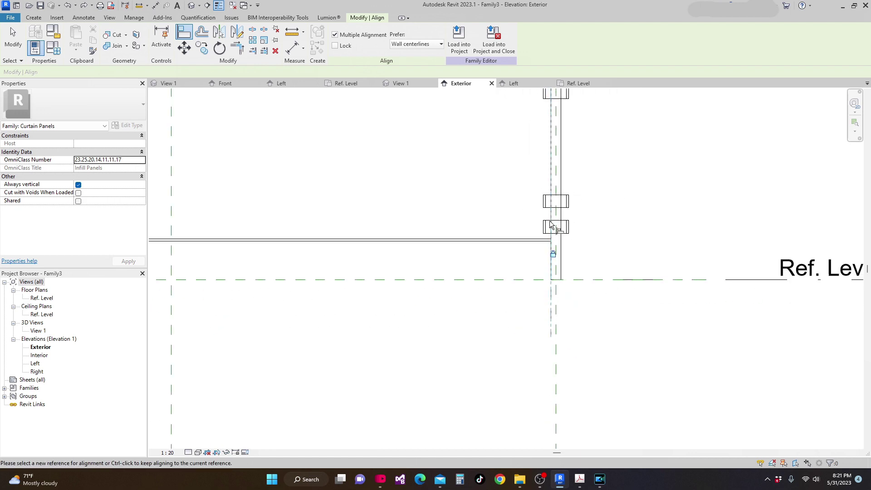
pyautogui.press('Escape')
# Align the upper rail's right end to the right post's inner reference plane and lock it
pyautogui.scroll(4, 600, 258)
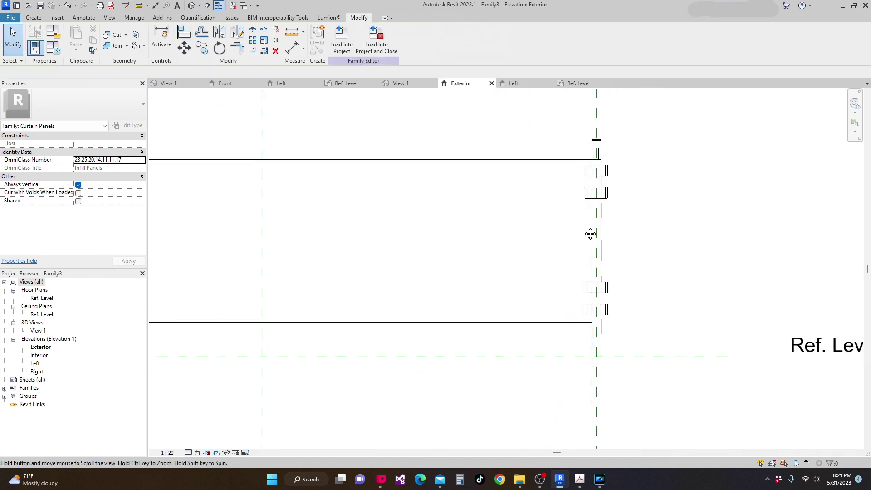
pyautogui.click(187, 38)
pyautogui.click(597, 344)
pyautogui.moveTo(601, 251); pyautogui.dragTo(558, 364, button='middle')
pyautogui.scroll(2, 563, 204)
pyautogui.scroll(6, 550, 172)
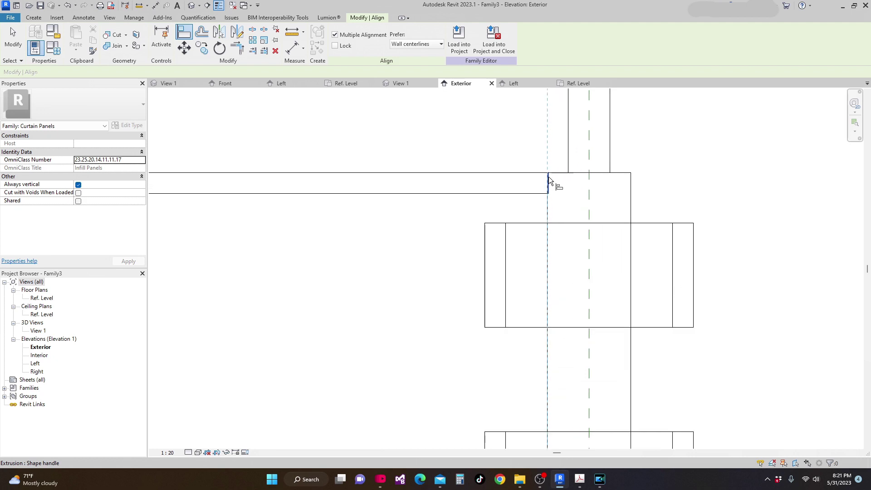
pyautogui.click(549, 181)
pyautogui.click(564, 329)
pyautogui.scroll(-3, 665, 307)
pyautogui.moveTo(665, 307); pyautogui.dragTo(647, 250, button='middle')
pyautogui.scroll(4, 420, 235)
pyautogui.moveTo(408, 200); pyautogui.dragTo(398, 93, button='middle')
pyautogui.scroll(-3, 426, 211)
pyautogui.moveTo(404, 290); pyautogui.dragTo(405, 179, button='middle')
pyautogui.moveTo(435, 276); pyautogui.dragTo(452, 100, button='middle')
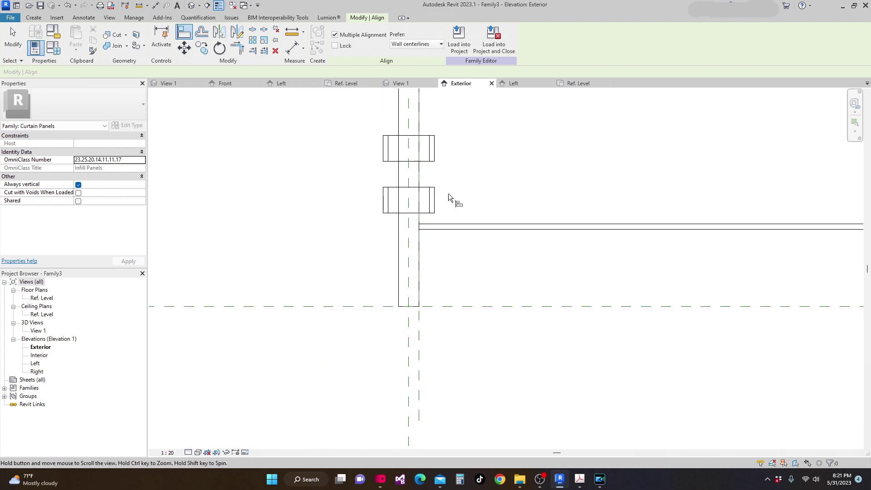
pyautogui.click(421, 343)
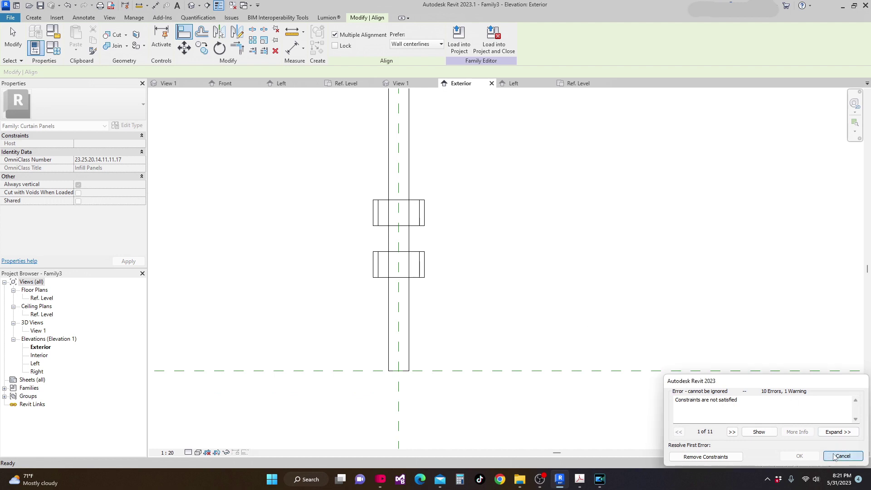
pyautogui.scroll(-2, 332, 179)
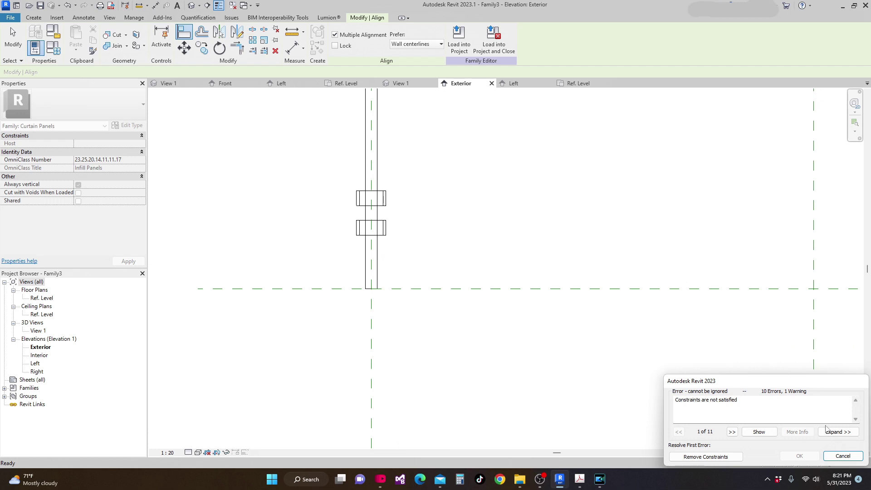
pyautogui.click(842, 456)
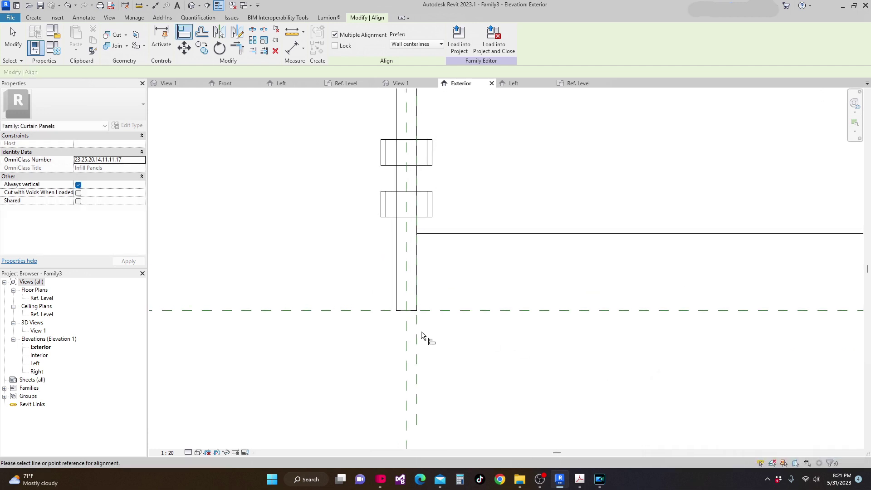
# Align the upper rail's left end to the left post's inner reference plane and lock it
pyautogui.moveTo(417, 328); pyautogui.dragTo(479, 363, button='middle')
pyautogui.scroll(-1, 441, 428)
pyautogui.scroll(5, 450, 355)
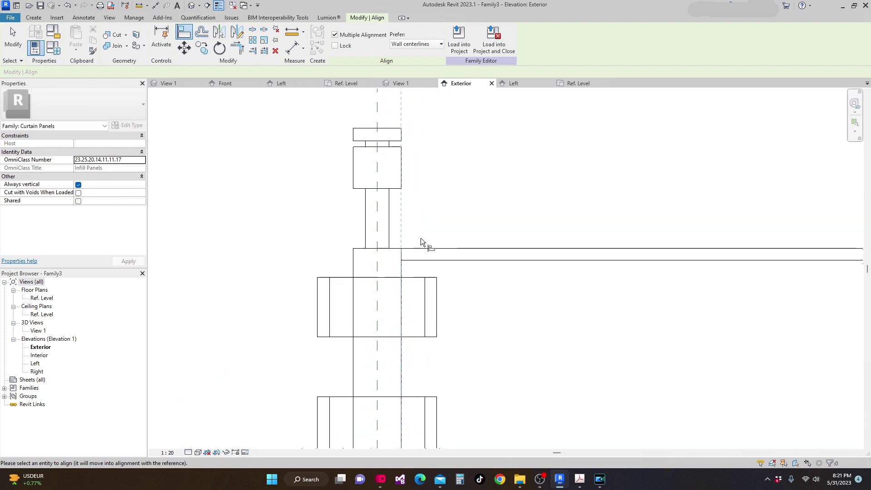
pyautogui.click(397, 260)
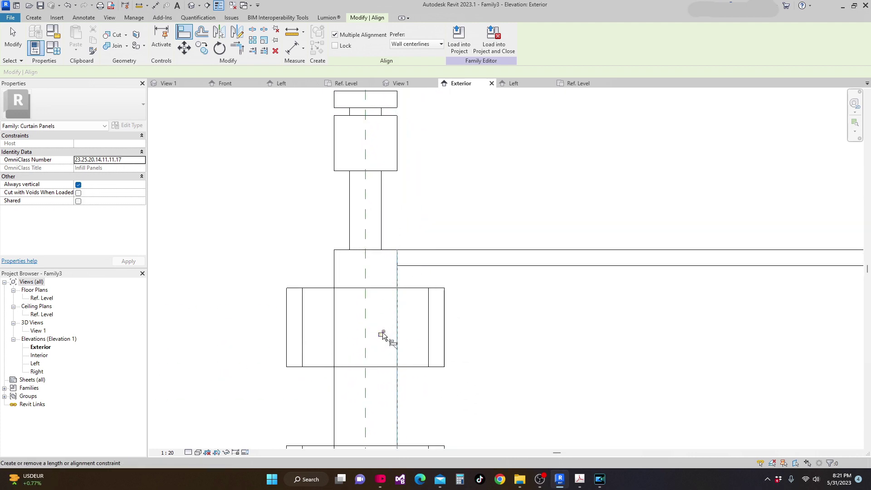
pyautogui.scroll(-3, 376, 309)
pyautogui.press('Escape')
pyautogui.press('Escape')
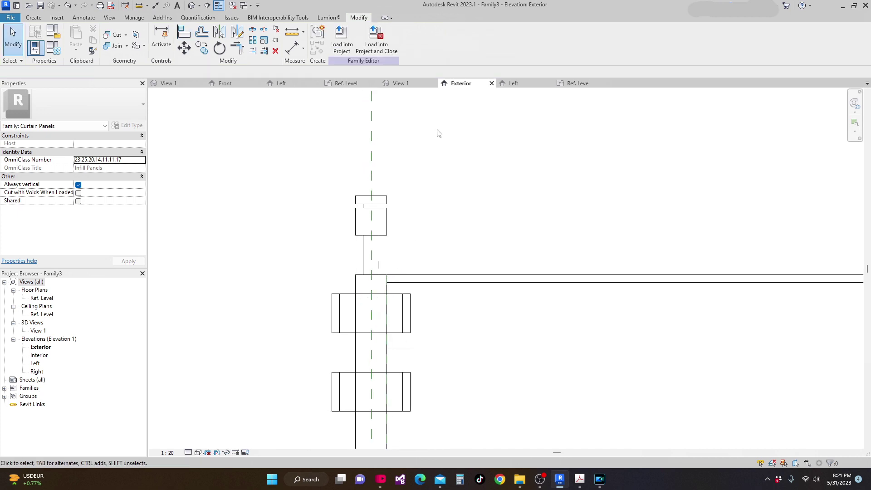
# In the Ref. Level plan, set the rail extrusion's end to 5 and its start to -5
pyautogui.click(577, 84)
pyautogui.scroll(3, 313, 317)
pyautogui.scroll(6, 325, 233)
pyautogui.scroll(2, 346, 249)
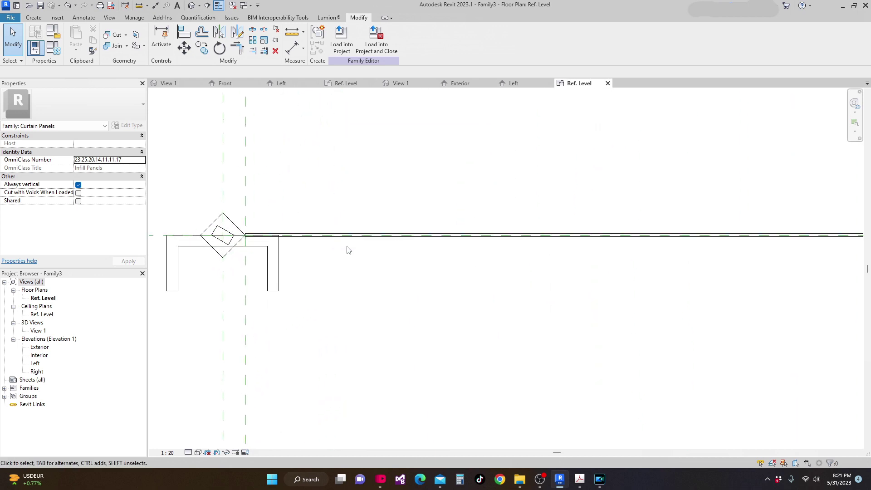
pyautogui.scroll(3, 358, 229)
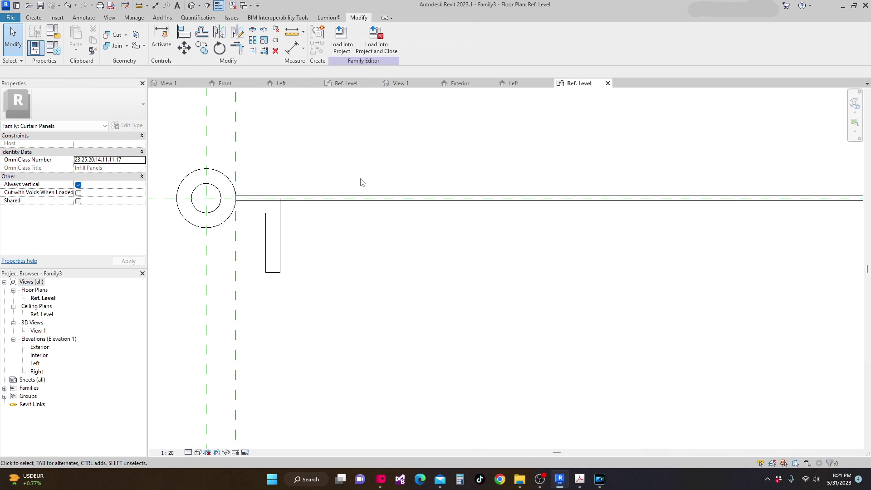
pyautogui.click(320, 207)
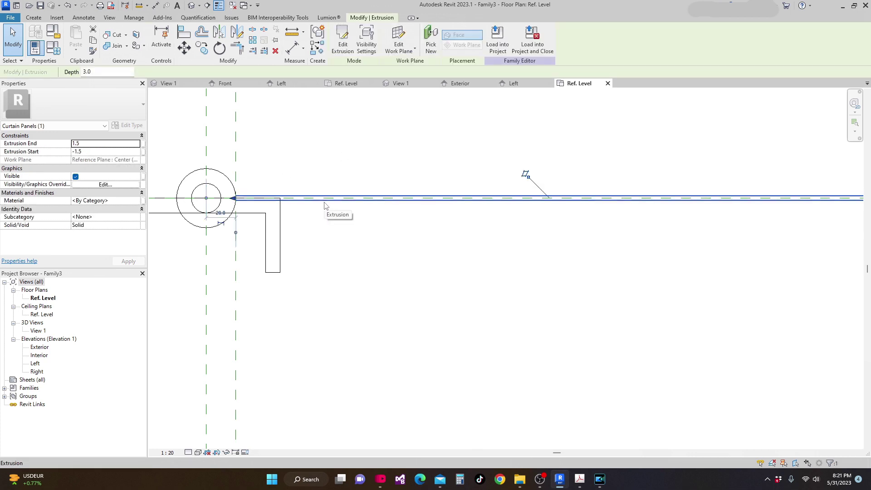
pyautogui.click(98, 144)
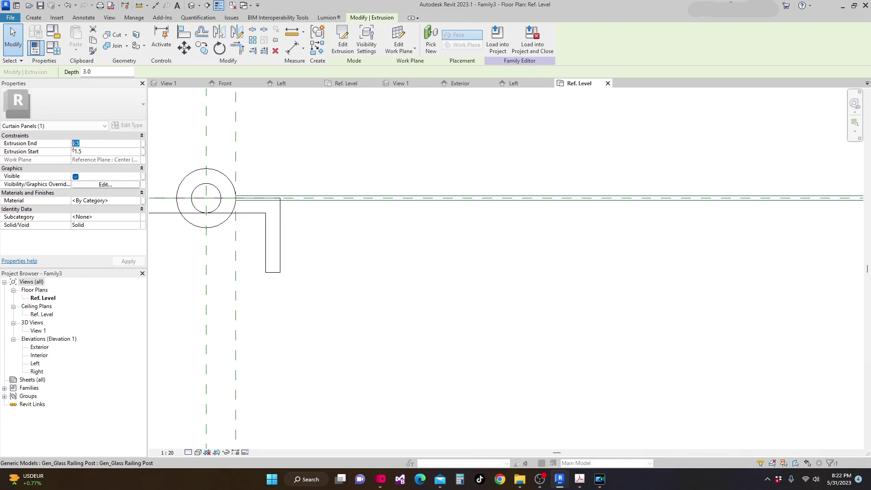
pyautogui.click(86, 149)
pyautogui.click(139, 261)
# Examine the rails in plan along their span and where they meet the posts
pyautogui.scroll(-4, 252, 275)
pyautogui.click(362, 288)
pyautogui.moveTo(456, 303); pyautogui.dragTo(317, 288, button='middle')
pyautogui.scroll(-2, 319, 288)
pyautogui.moveTo(529, 334); pyautogui.dragTo(355, 337, button='middle')
pyautogui.scroll(4, 605, 303)
pyautogui.moveTo(431, 251); pyautogui.dragTo(540, 235, button='middle')
pyautogui.scroll(5, 361, 219)
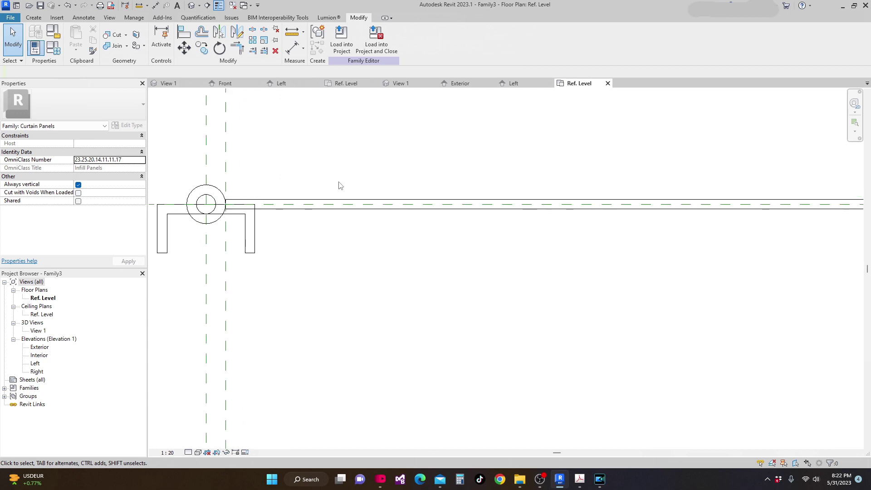
# Set the rail extrusion's end to 0 and its start to -10
pyautogui.click(344, 210)
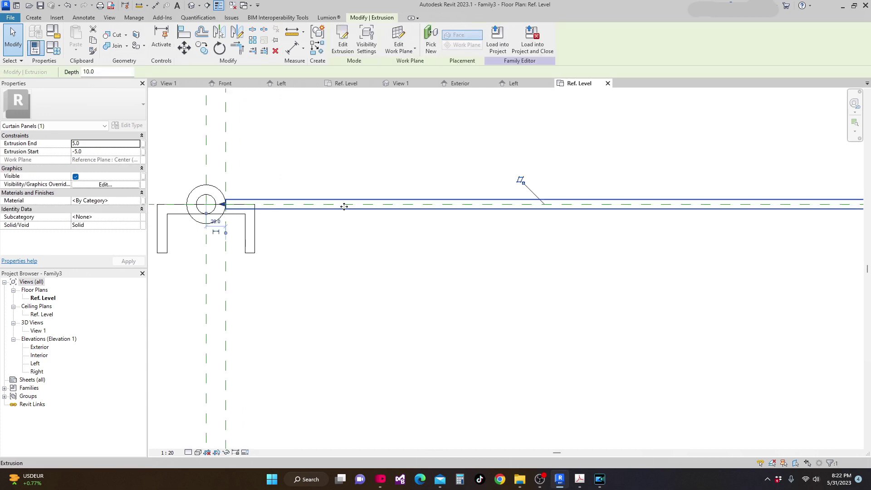
pyautogui.scroll(-2, 270, 260)
pyautogui.moveTo(381, 233); pyautogui.dragTo(214, 241, button='middle')
pyautogui.scroll(-1, 244, 245)
pyautogui.moveTo(651, 253); pyautogui.dragTo(538, 253, button='middle')
pyautogui.scroll(10, 539, 255)
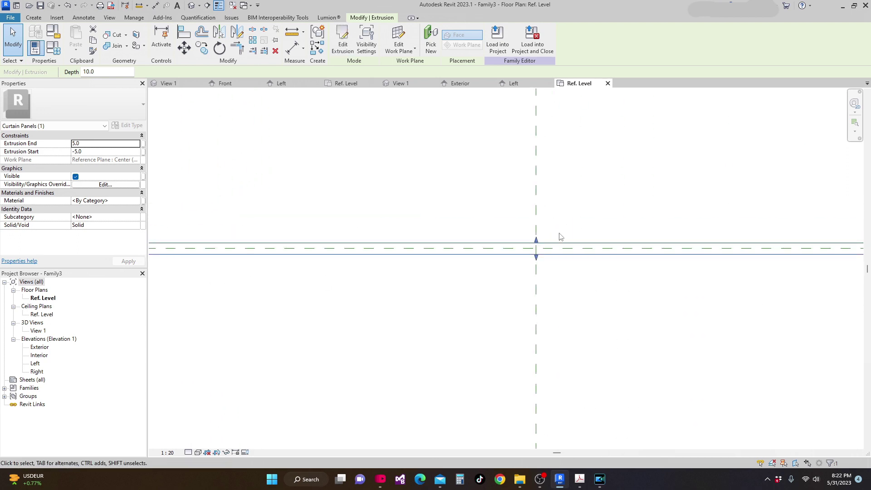
pyautogui.scroll(-4, 499, 254)
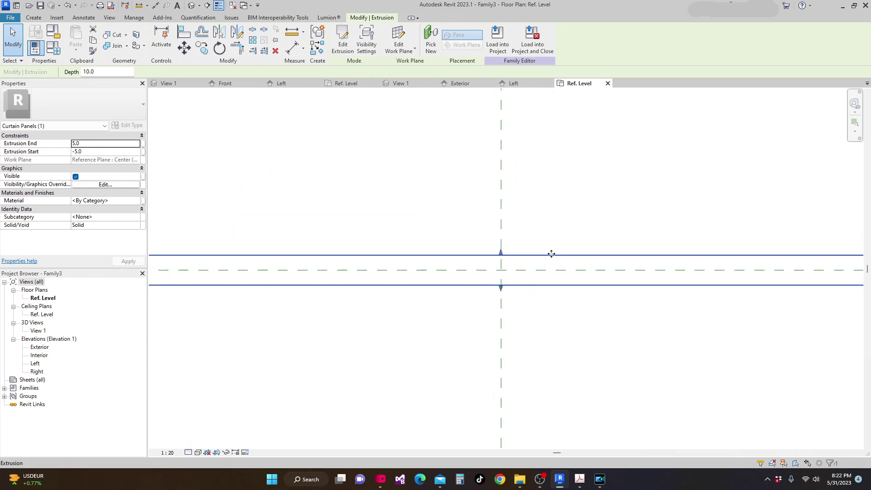
pyautogui.moveTo(414, 207); pyautogui.dragTo(573, 264, button='middle')
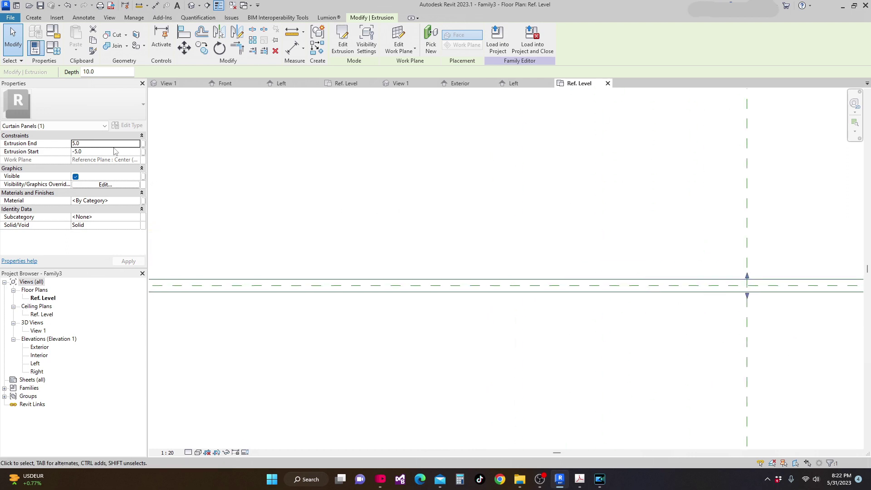
pyautogui.click(90, 143)
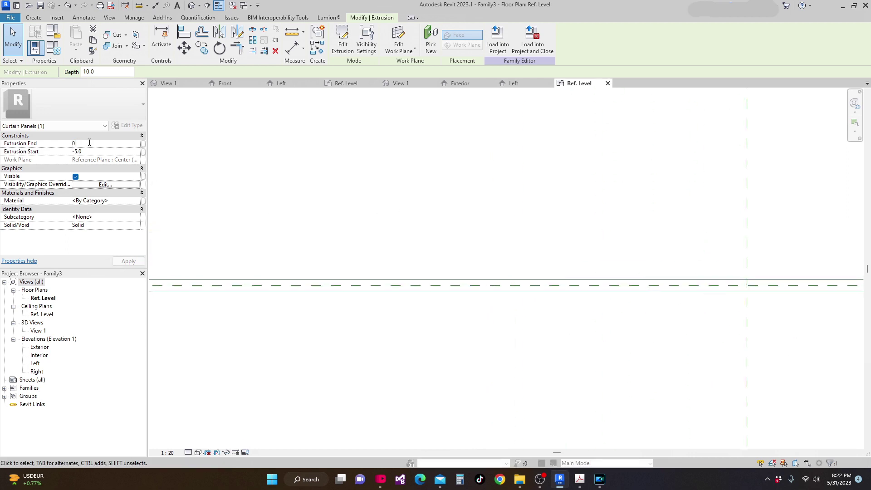
pyautogui.write('0')
pyautogui.click(92, 151)
pyautogui.press('Return')
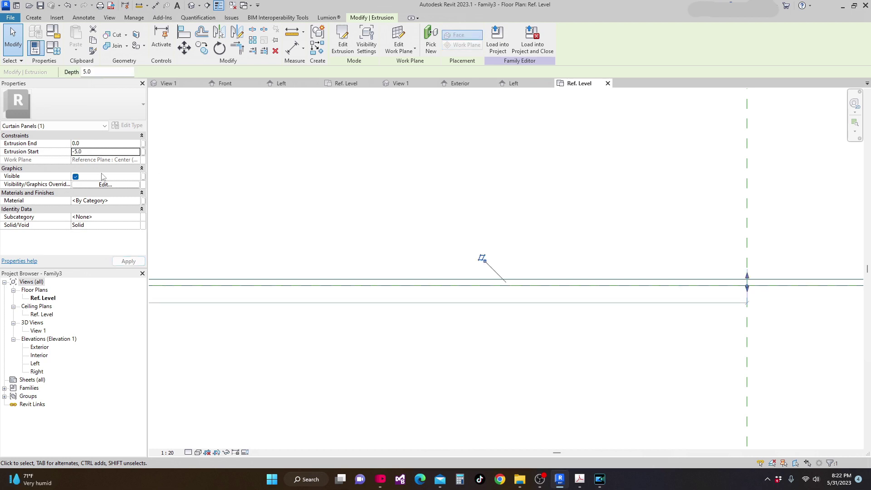
pyautogui.click(88, 151)
pyautogui.write('10')
pyautogui.click(317, 194)
# Set the rail extrusion's start to 10 so it lies on the bracket side of the center plane
pyautogui.scroll(-2, 320, 196)
pyautogui.scroll(-4, 393, 263)
pyautogui.moveTo(442, 342); pyautogui.dragTo(626, 299, button='middle')
pyautogui.scroll(3, 263, 232)
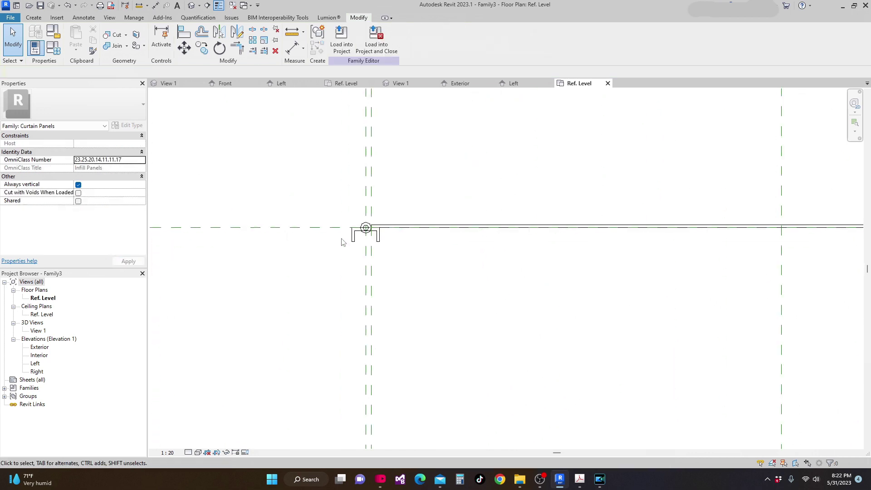
pyautogui.scroll(1, 447, 242)
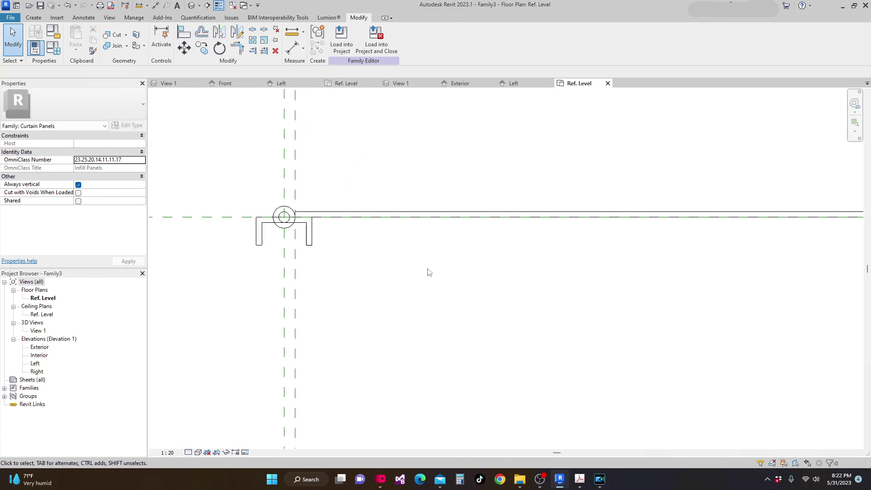
pyautogui.click(408, 216)
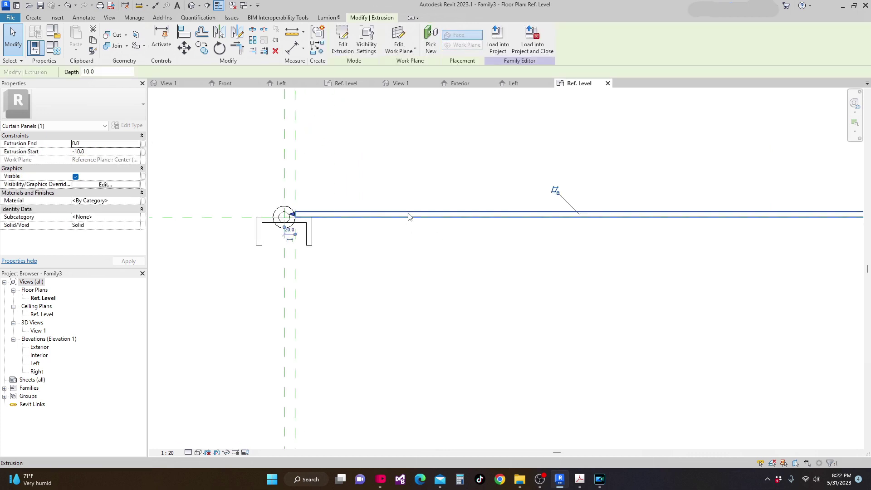
pyautogui.click(89, 153)
pyautogui.write('10.0')
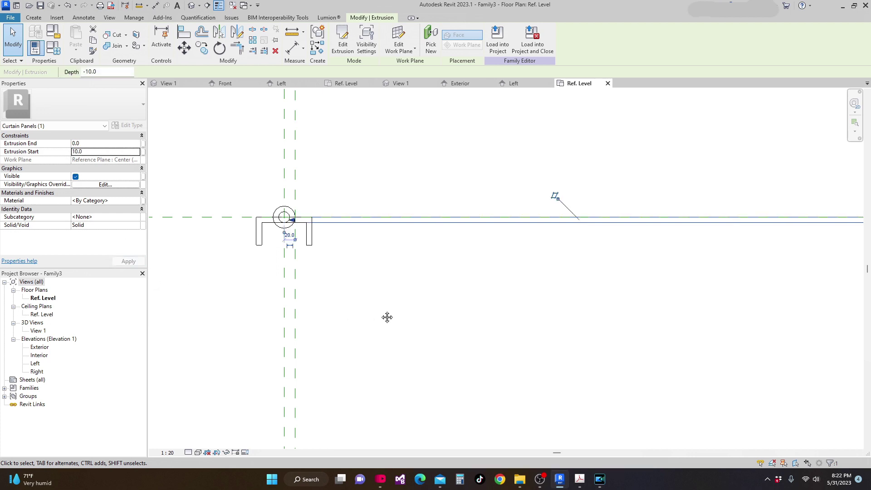
# Examine the repositioned rails in plan from the left post to the right post
pyautogui.moveTo(372, 307); pyautogui.dragTo(286, 288, button='middle')
pyautogui.scroll(-2, 284, 286)
pyautogui.moveTo(466, 307); pyautogui.dragTo(352, 337, button='middle')
pyautogui.scroll(1, 712, 282)
pyautogui.moveTo(706, 288); pyautogui.dragTo(337, 357, button='middle')
pyautogui.moveTo(748, 340); pyautogui.dragTo(290, 333, button='middle')
pyautogui.scroll(4, 589, 329)
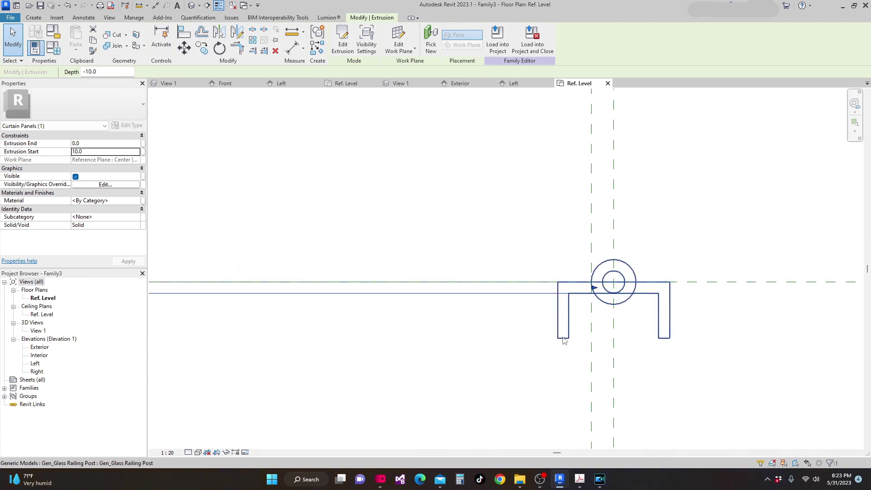
pyautogui.press('Escape')
pyautogui.moveTo(512, 349); pyautogui.dragTo(736, 322, button='middle')
pyautogui.scroll(-3, 736, 323)
pyautogui.moveTo(540, 329); pyautogui.dragTo(693, 292, button='middle')
pyautogui.scroll(-1, 694, 292)
pyautogui.scroll(-2, 517, 283)
pyautogui.moveTo(518, 283); pyautogui.dragTo(647, 300, button='middle')
pyautogui.scroll(-2, 646, 299)
pyautogui.moveTo(529, 299); pyautogui.dragTo(486, 249, button='middle')
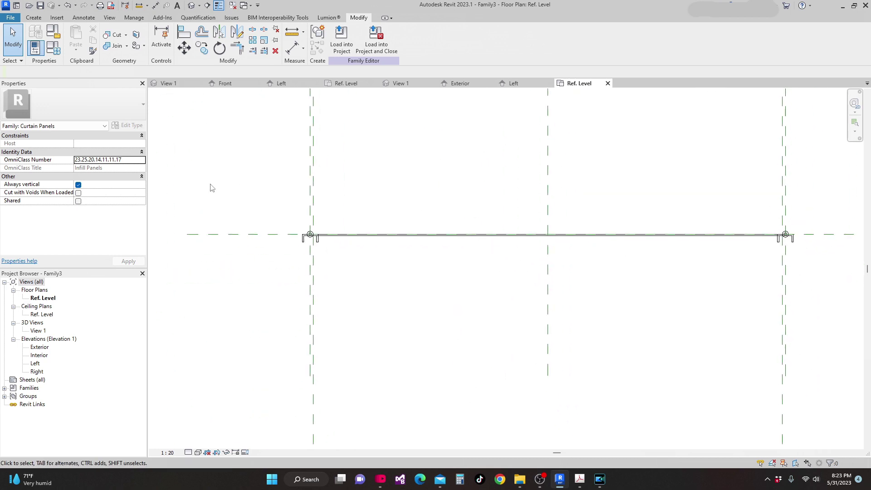
# In the Exterior elevation, start an extrusion and sketch a rectangle between the upper and lower rails, with its sides just inside both posts
pyautogui.click(463, 85)
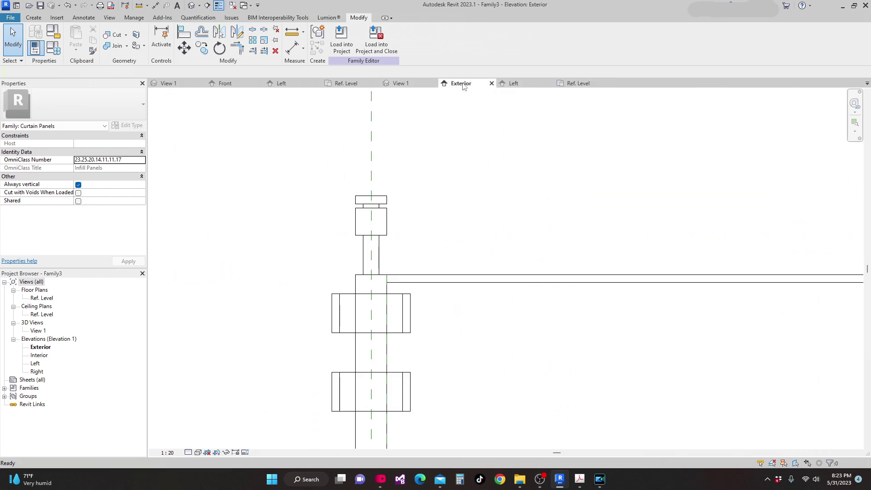
pyautogui.scroll(-3, 389, 163)
pyautogui.moveTo(429, 241); pyautogui.dragTo(405, 185, button='middle')
pyautogui.scroll(-2, 405, 222)
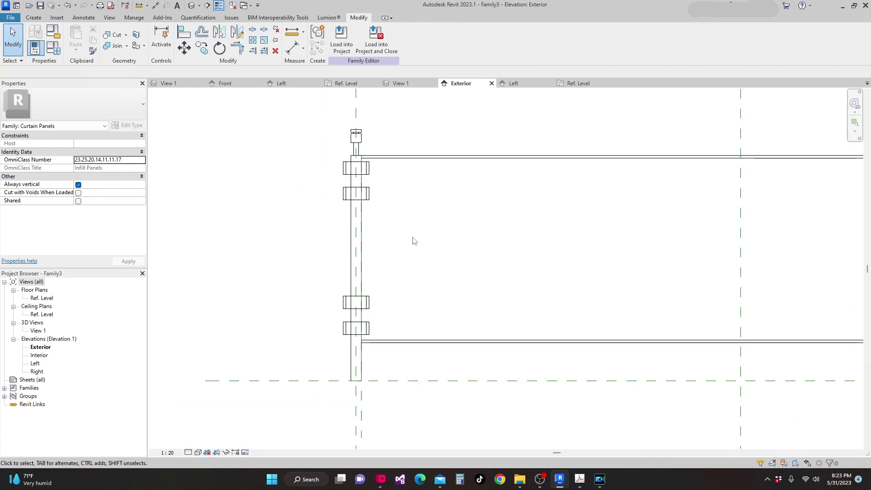
pyautogui.click(34, 17)
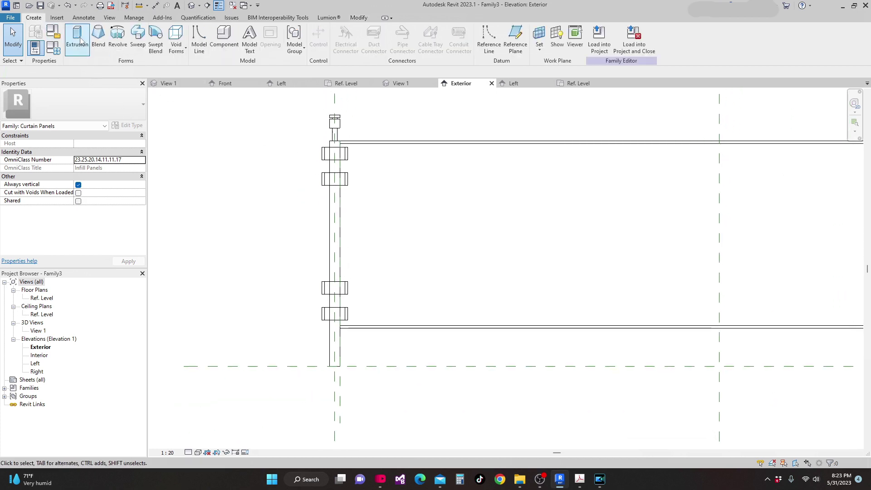
pyautogui.click(77, 36)
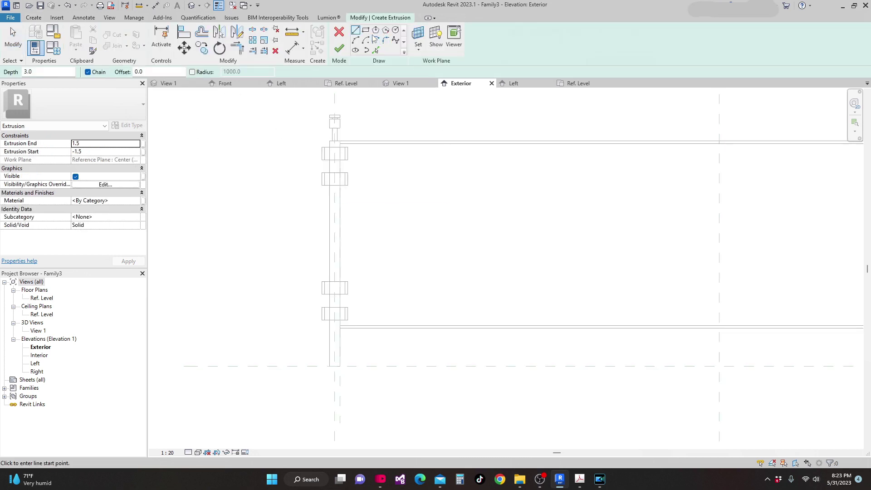
pyautogui.click(366, 30)
pyautogui.scroll(4, 338, 152)
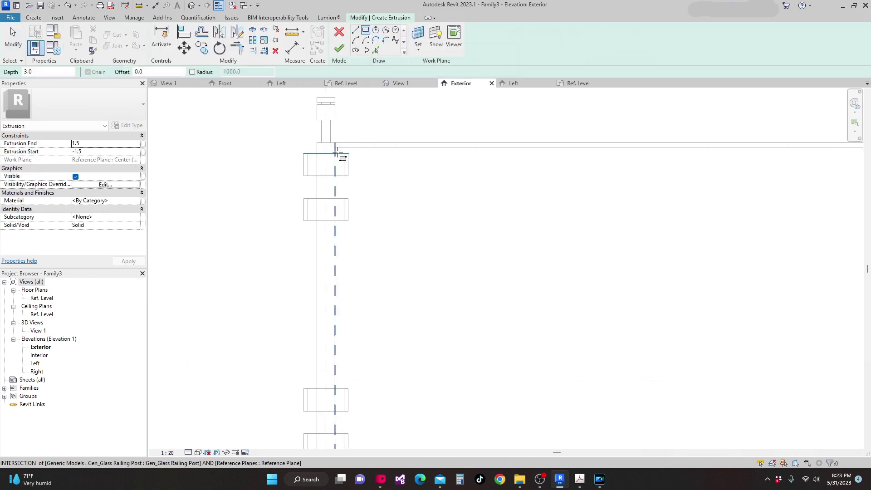
pyautogui.scroll(1, 339, 152)
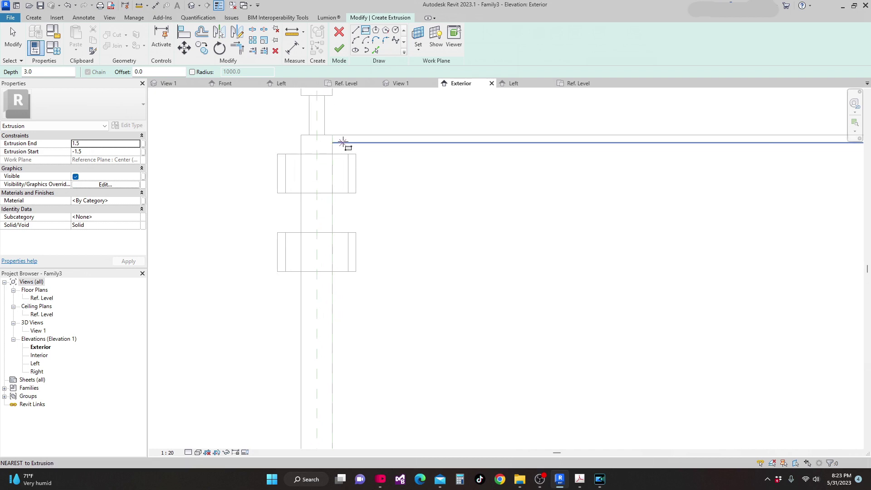
pyautogui.click(343, 143)
pyautogui.scroll(-6, 355, 156)
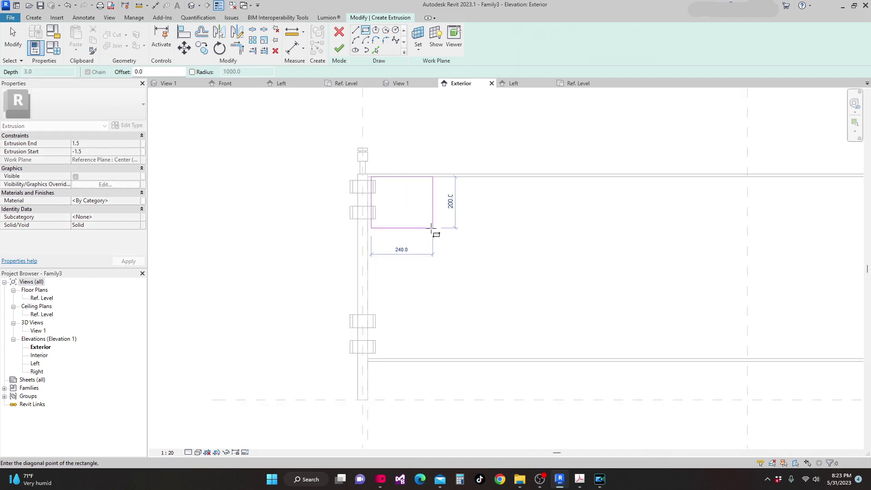
pyautogui.scroll(6, 761, 315)
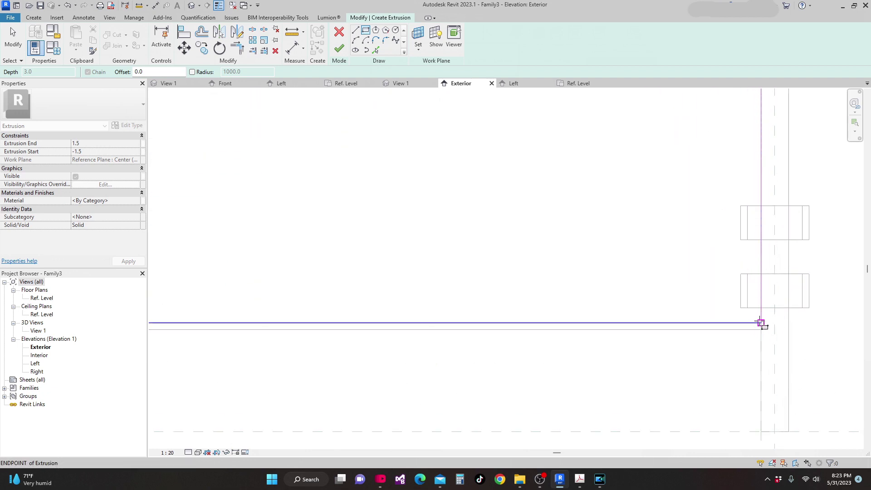
pyautogui.scroll(2, 747, 324)
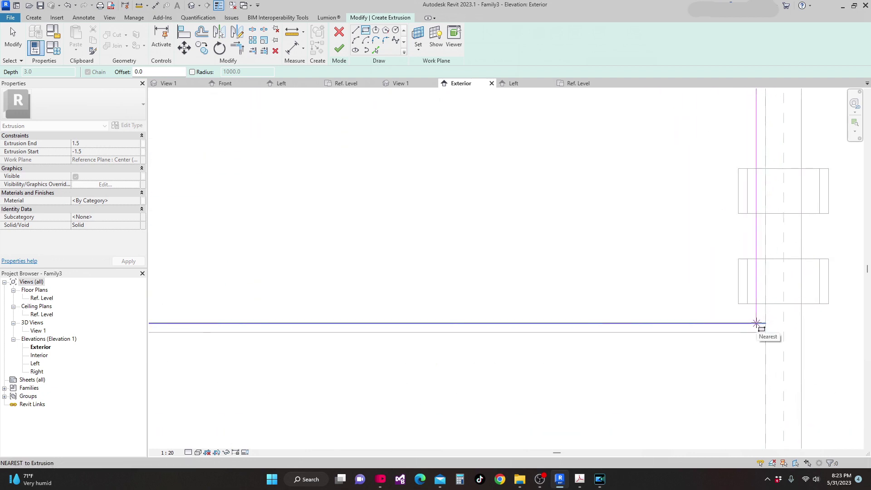
pyautogui.click(760, 324)
pyautogui.scroll(-2, 644, 324)
pyautogui.scroll(-4, 592, 314)
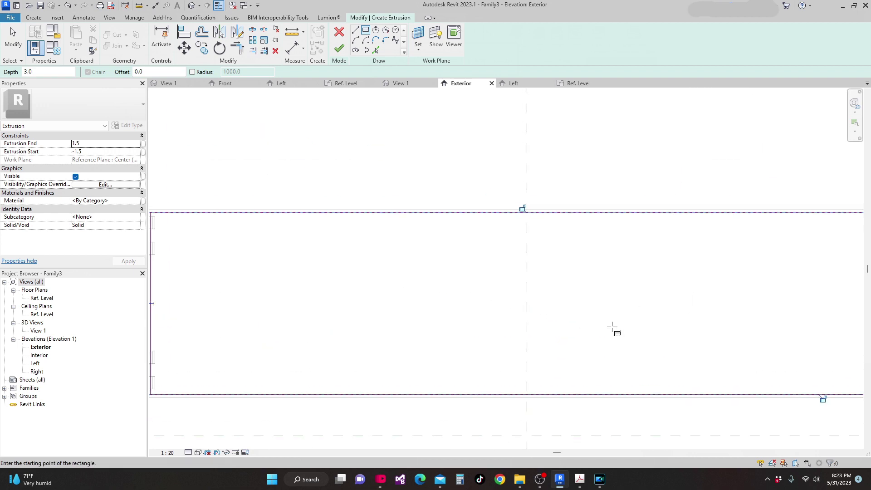
# Set the panel extrusion's end to -1 and its start to 3, and finish the sketch
pyautogui.scroll(3, 389, 214)
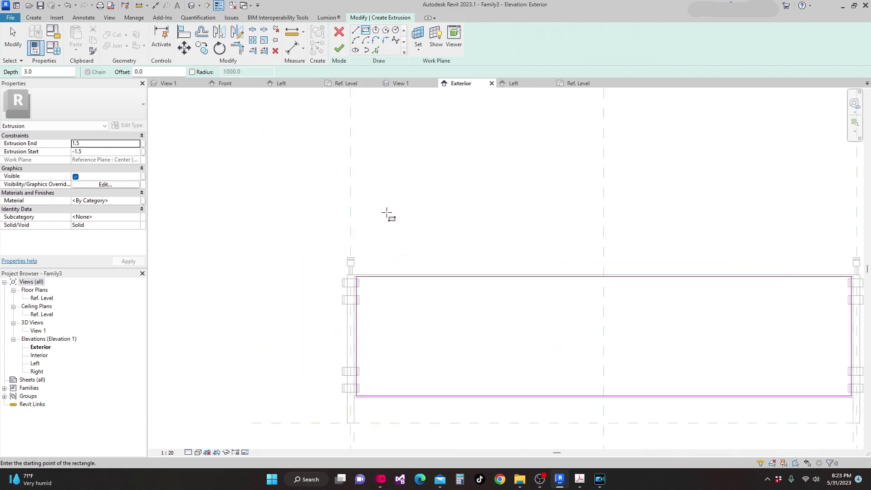
pyautogui.scroll(-2, 387, 210)
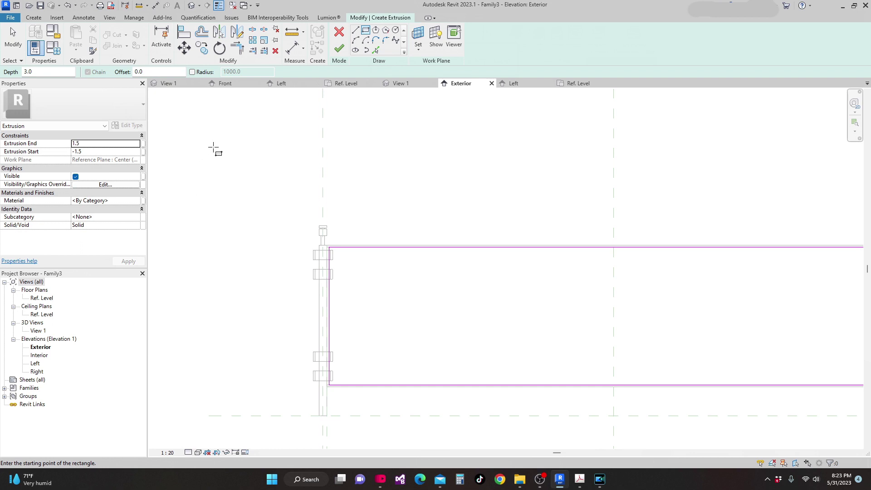
pyautogui.click(89, 143)
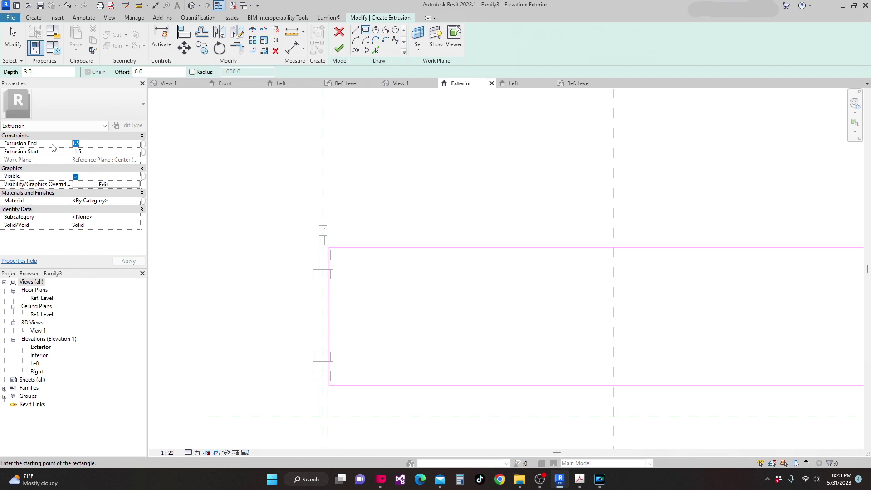
pyautogui.write('0')
pyautogui.write('3')
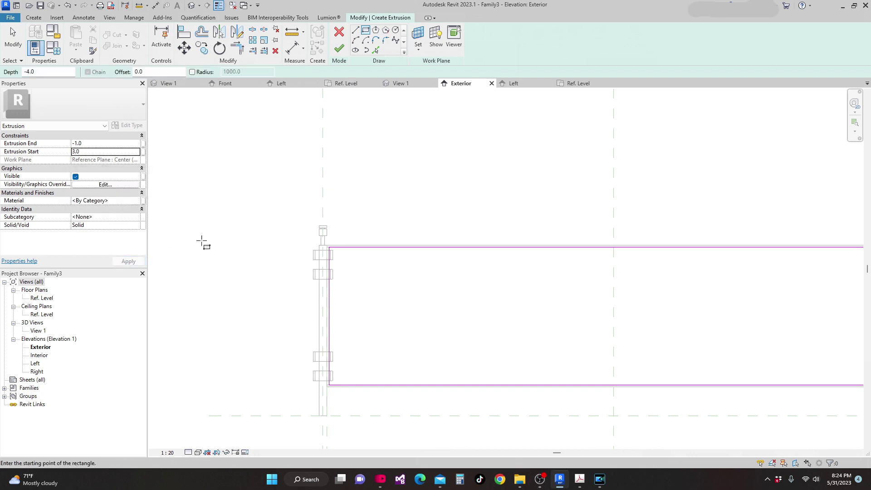
pyautogui.click(338, 50)
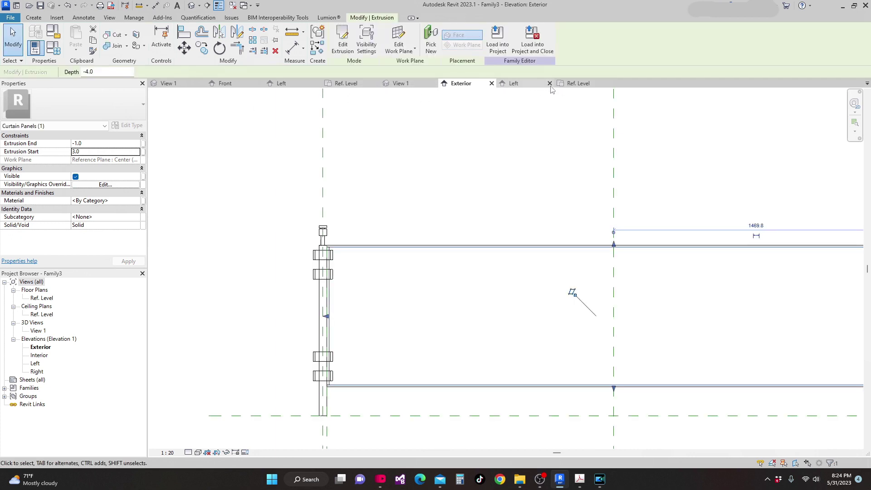
# In the Ref. Level plan, set the panel extrusion's end to 1, keeping its start at 3
pyautogui.click(579, 84)
pyautogui.scroll(4, 331, 288)
pyautogui.scroll(5, 331, 288)
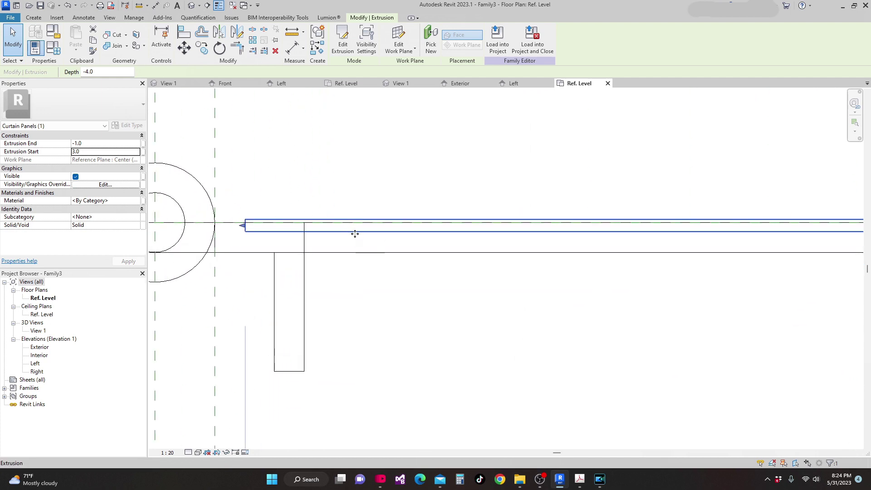
pyautogui.click(93, 143)
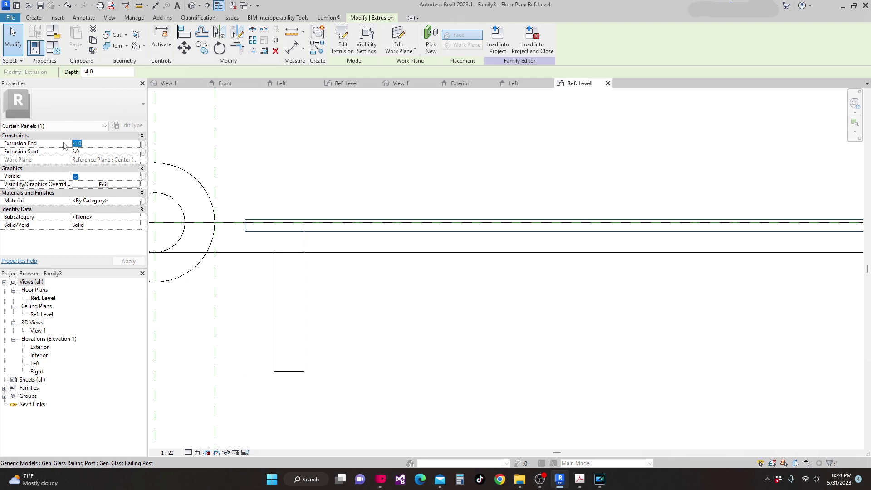
pyautogui.click(89, 153)
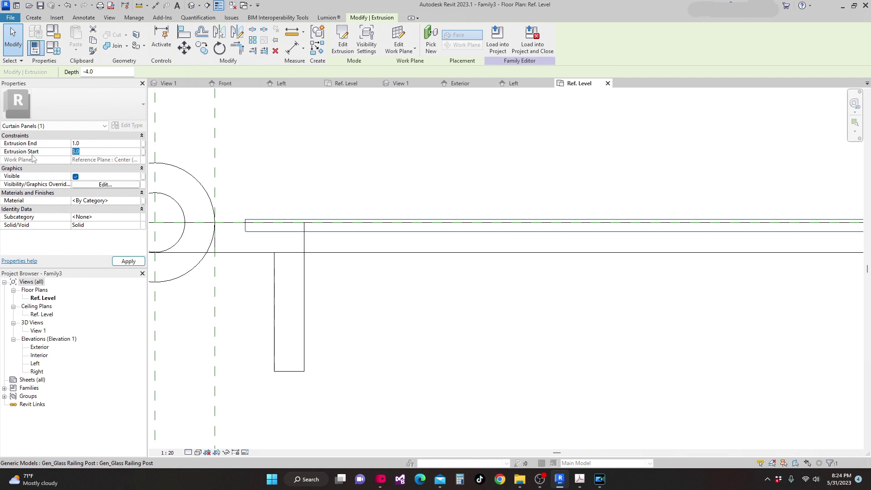
pyautogui.click(128, 261)
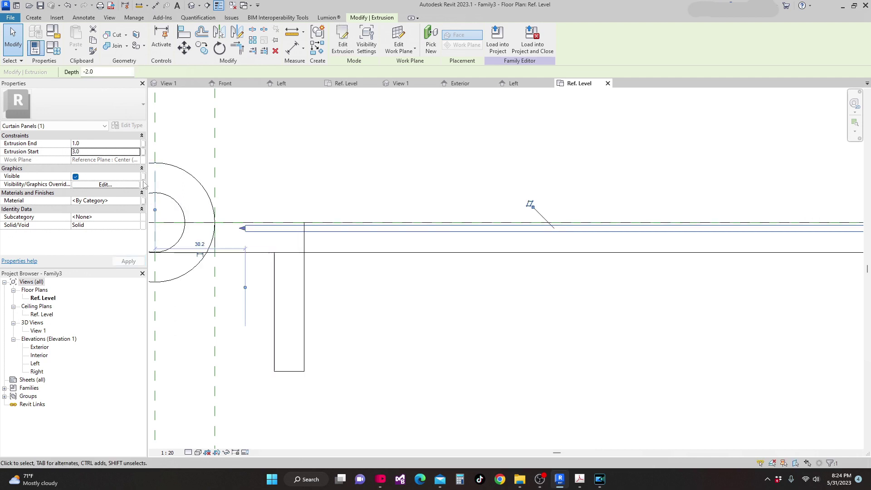
# Set the panel extrusion's start to 5 and its end to 2
pyautogui.click(98, 144)
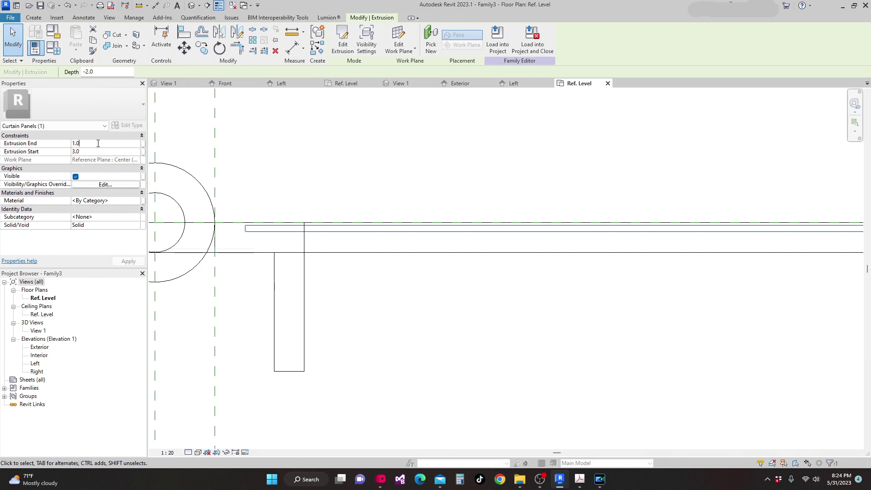
pyautogui.click(72, 152)
pyautogui.write('5')
pyautogui.click(80, 143)
pyautogui.doubleClick(80, 144)
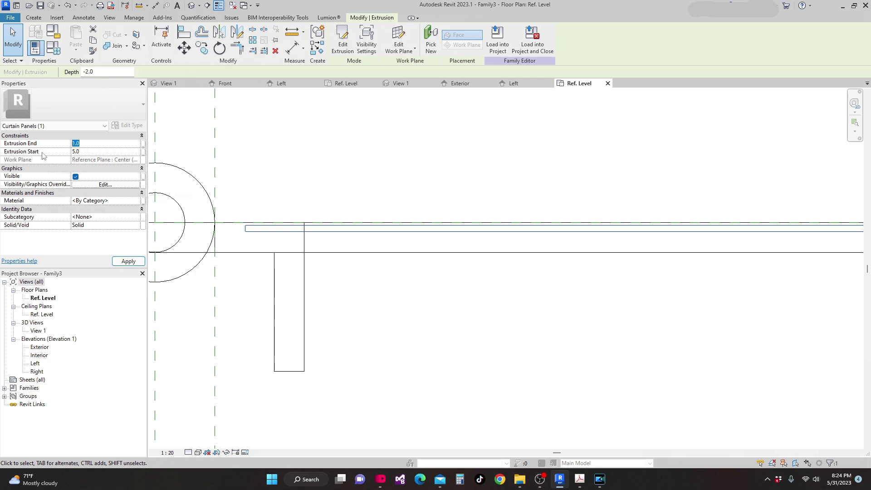
pyautogui.write('2')
pyautogui.press('Return')
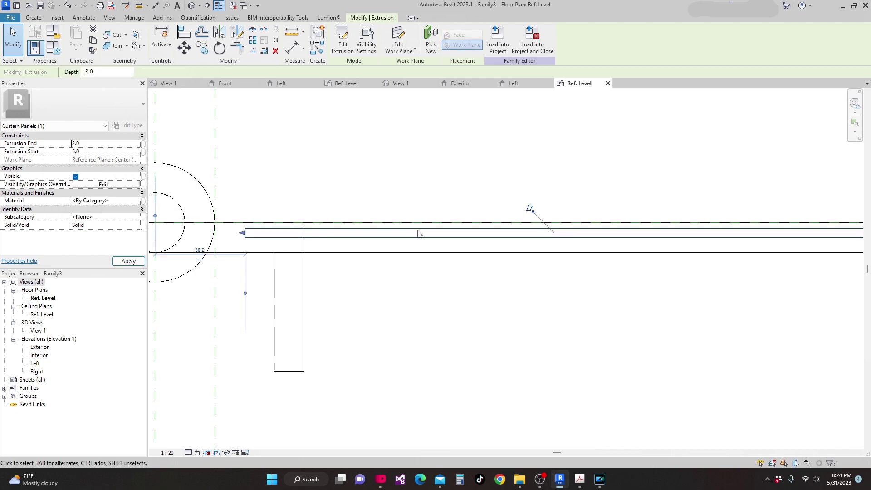
# Set the panel extrusion's start to 6 and its end to 3
pyautogui.click(91, 151)
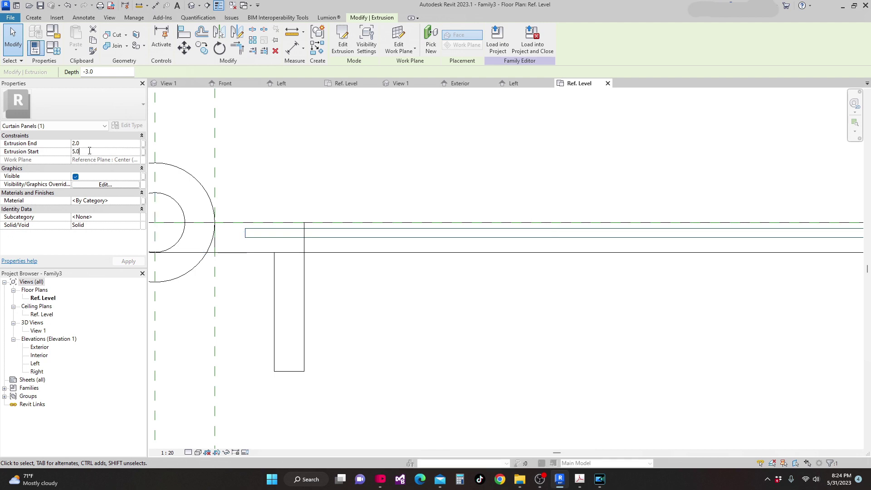
pyautogui.click(88, 144)
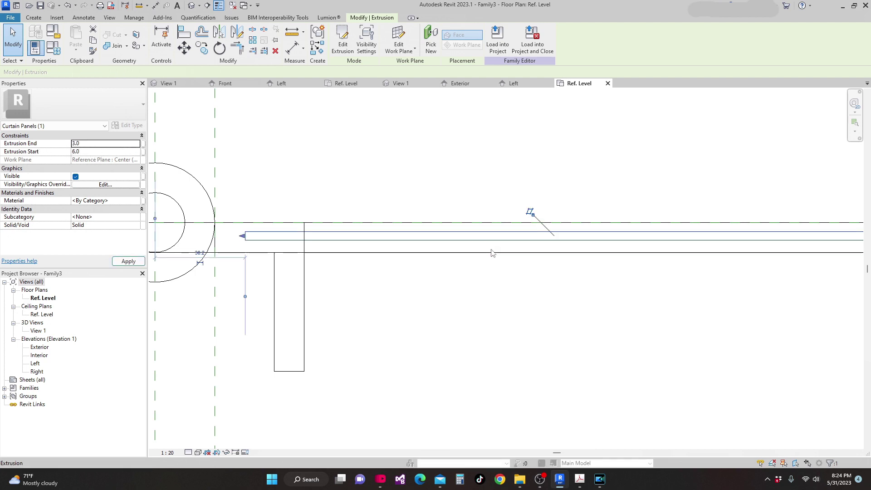
pyautogui.scroll(-4, 495, 227)
pyautogui.moveTo(445, 239); pyautogui.dragTo(423, 278, button='middle')
pyautogui.scroll(1, 421, 276)
pyautogui.moveTo(367, 272); pyautogui.dragTo(369, 298, button='middle')
pyautogui.scroll(3, 186, 253)
pyautogui.moveTo(180, 254); pyautogui.dragTo(200, 252, button='middle')
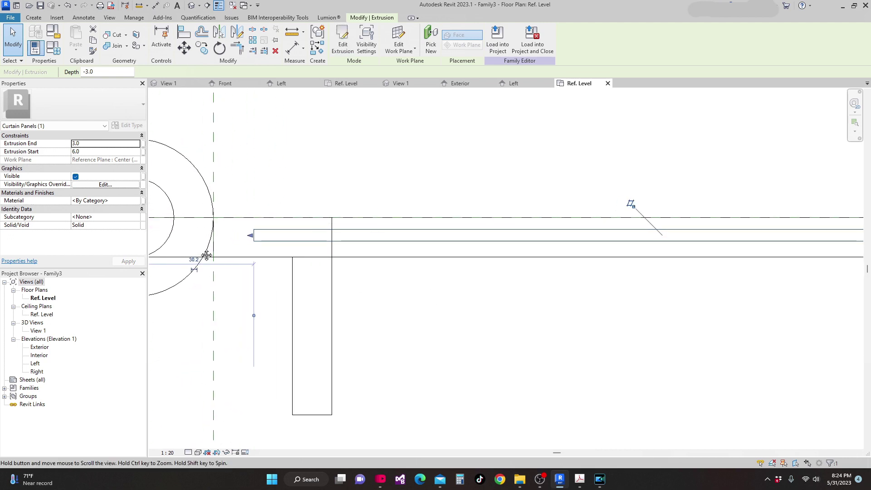
# Set the panel extrusion's start to 7, keeping its end at 3, and deselect it
pyautogui.click(93, 151)
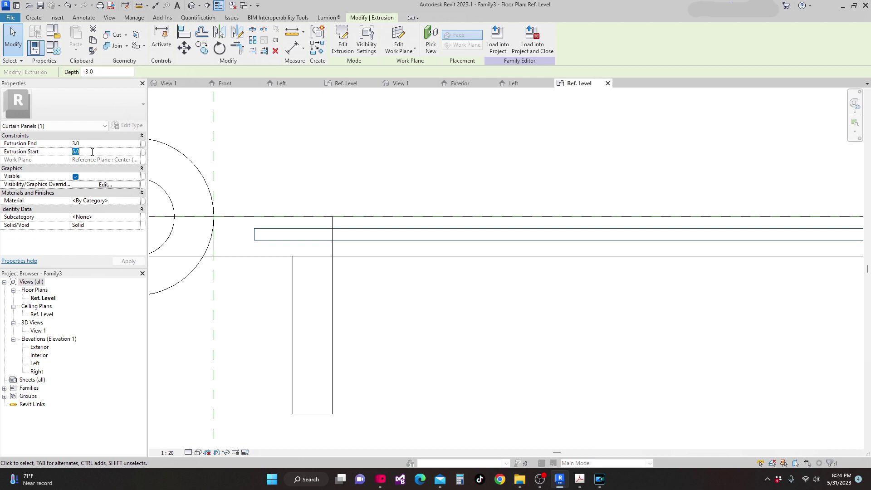
pyautogui.click(96, 143)
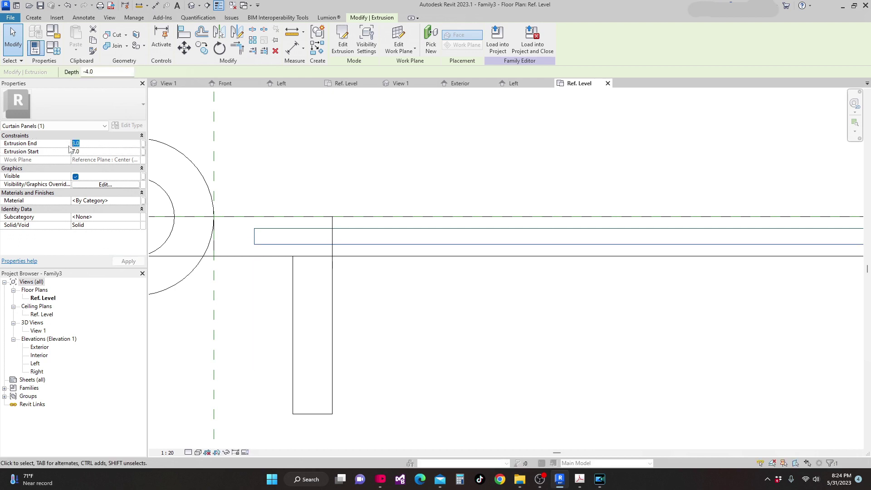
pyautogui.scroll(-4, 447, 204)
pyautogui.click(322, 244)
# Examine the thickened panel in plan along its length and where it meets the left post's bracket
pyautogui.scroll(-1, 382, 254)
pyautogui.moveTo(441, 275); pyautogui.dragTo(108, 276, button='middle')
pyautogui.scroll(-1, 304, 290)
pyautogui.scroll(-2, 304, 290)
pyautogui.moveTo(458, 297); pyautogui.dragTo(169, 300, button='middle')
pyautogui.scroll(-3, 169, 300)
pyautogui.scroll(-1, 311, 295)
pyautogui.moveTo(364, 302); pyautogui.dragTo(564, 286, button='middle')
pyautogui.scroll(1, 414, 276)
pyautogui.scroll(1, 263, 255)
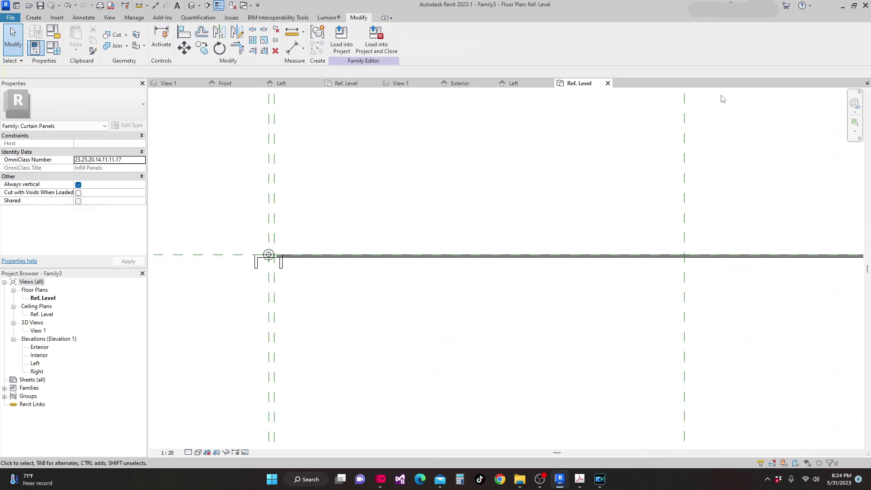
pyautogui.scroll(4, 397, 258)
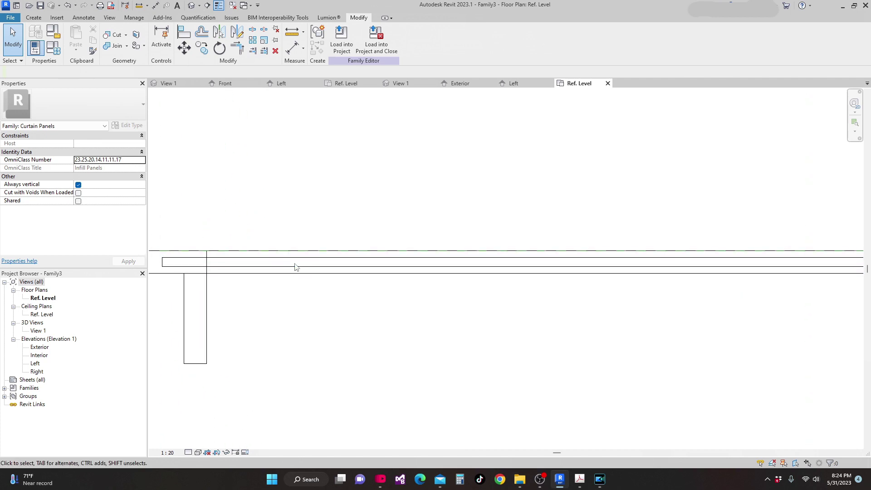
# Create a type parameter named Curtain wall Material and associate it with the panel extrusion's material
pyautogui.click(295, 266)
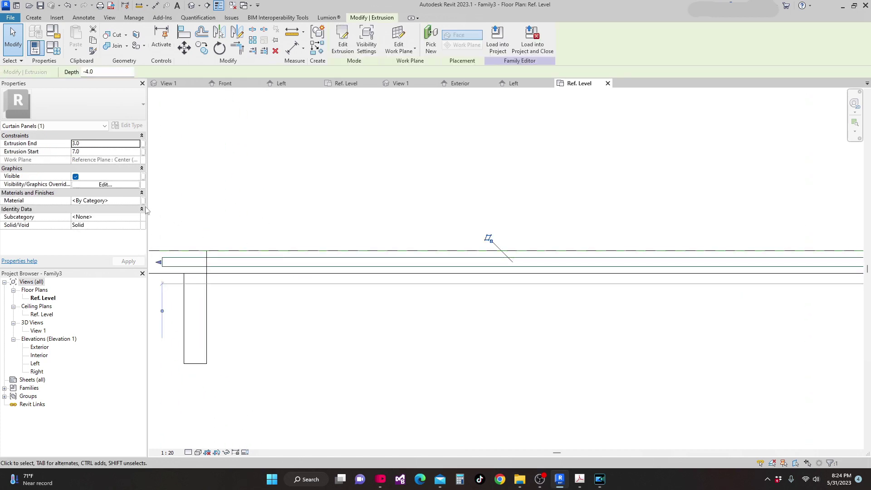
pyautogui.click(143, 201)
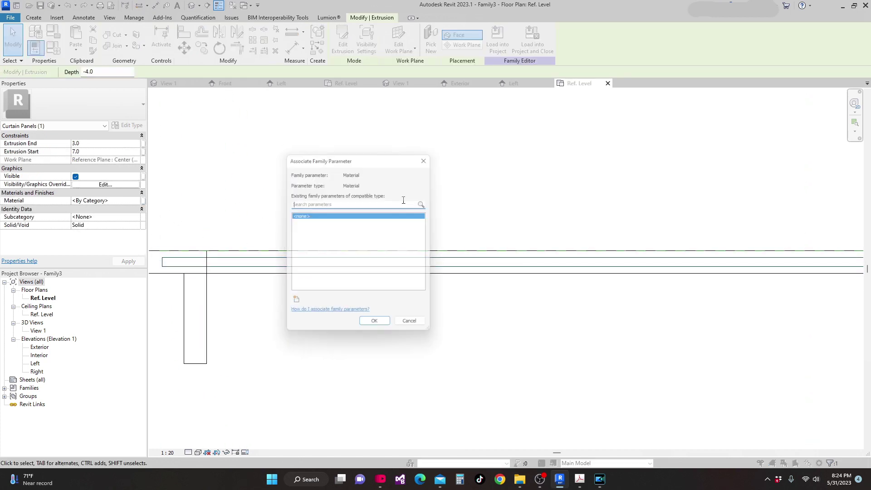
pyautogui.click(293, 303)
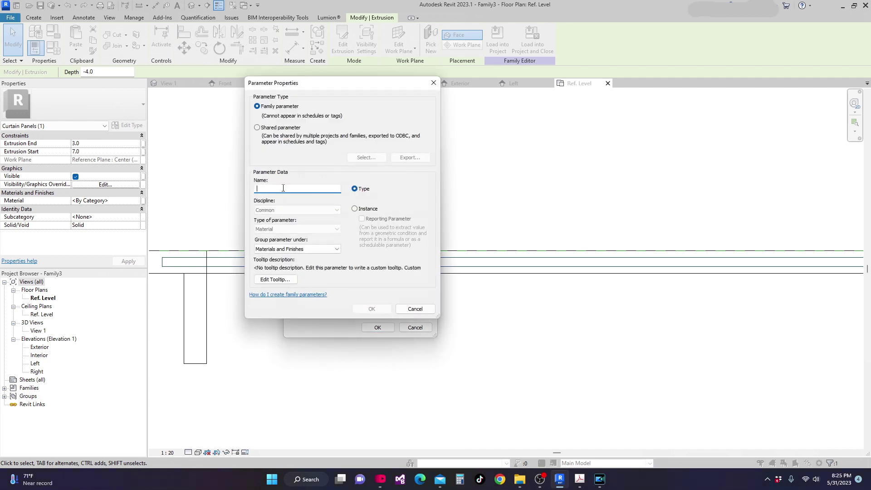
pyautogui.write('Curtain wall Material')
pyautogui.click(372, 309)
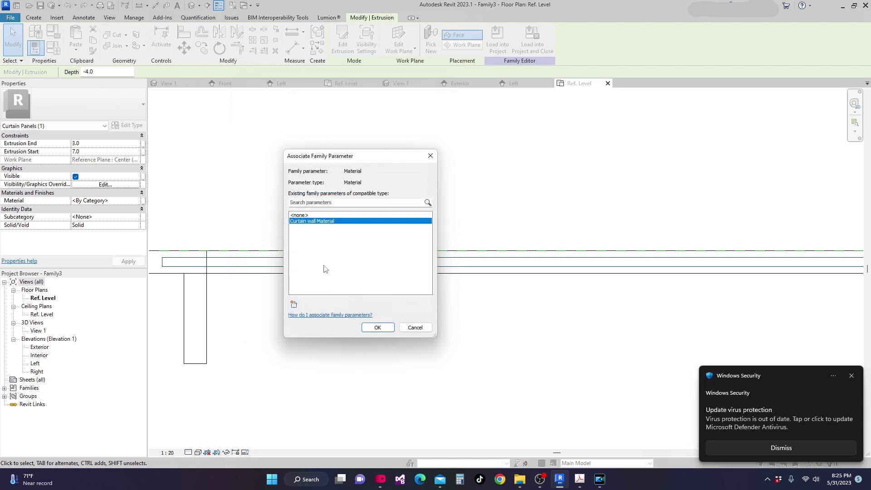
pyautogui.click(377, 327)
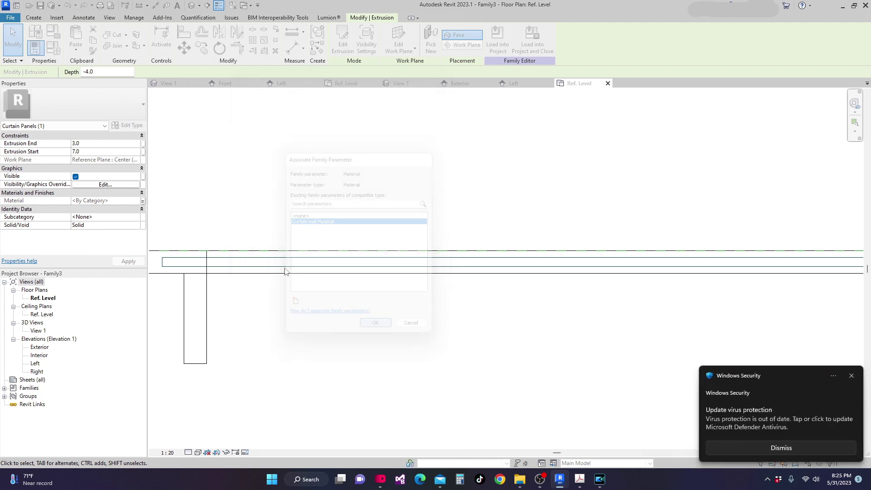
# In the family types, find glass materials and assign Glass, Bronze Glazing to the Curtain wall Material parameter
pyautogui.click(56, 48)
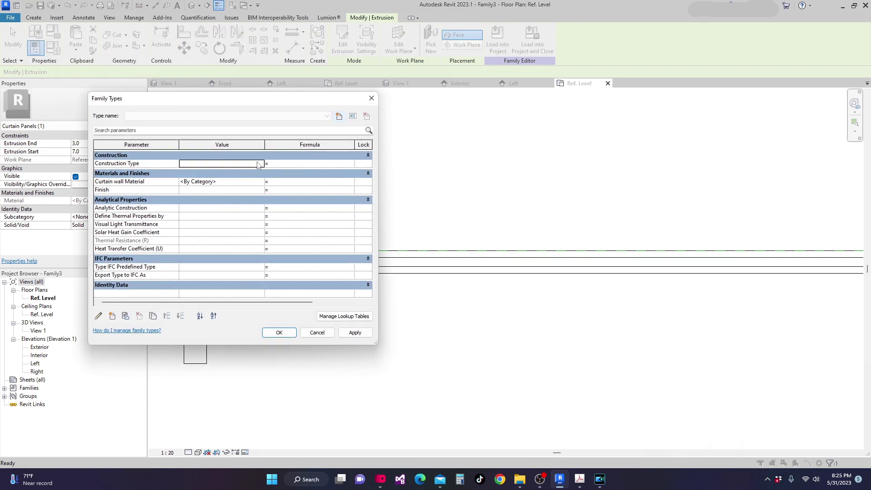
pyautogui.moveTo(177, 102); pyautogui.dragTo(237, 72)
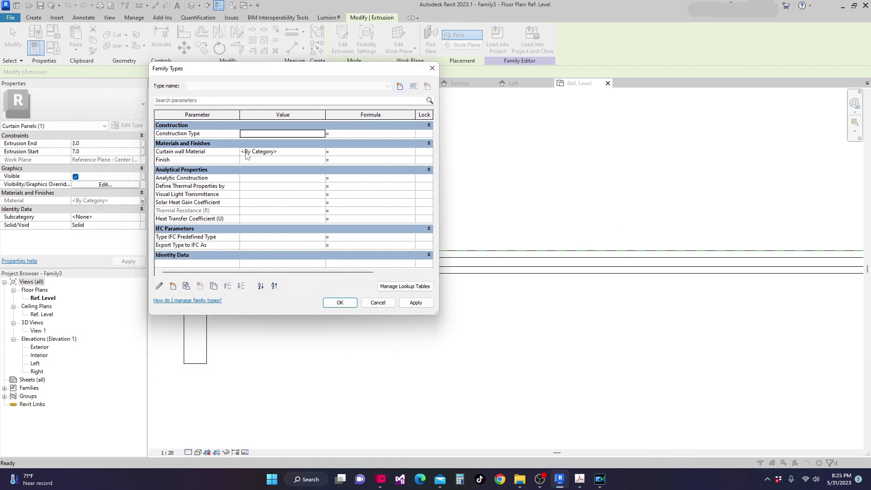
pyautogui.click(321, 152)
pyautogui.click(321, 151)
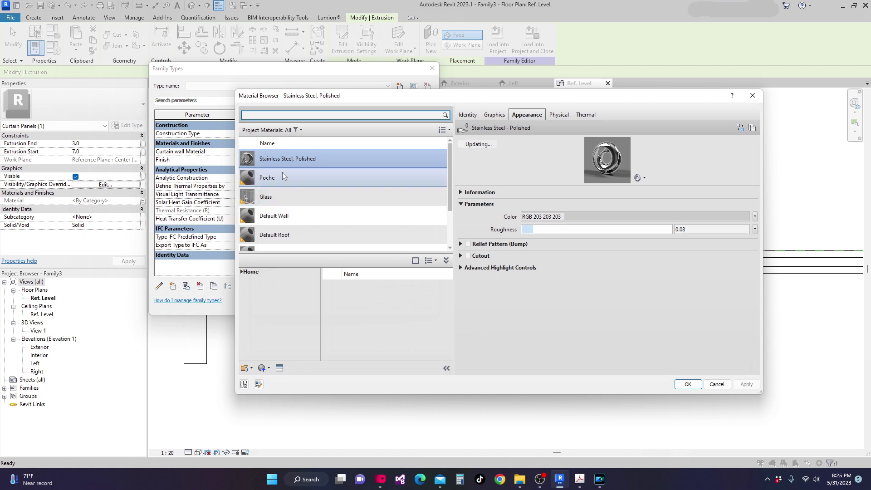
pyautogui.write('glass')
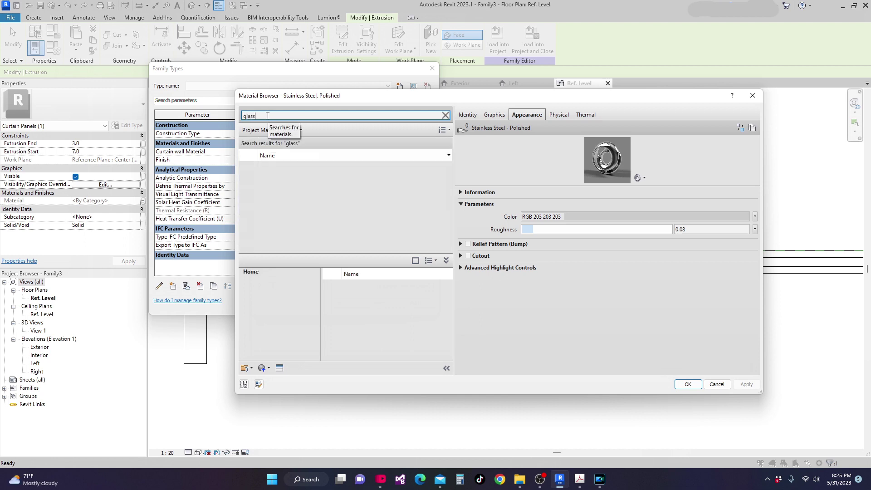
pyautogui.scroll(-5, 391, 298)
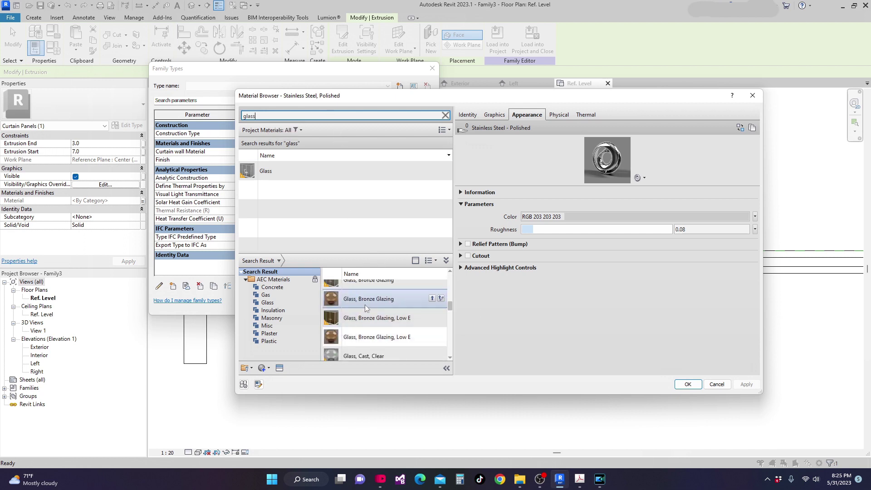
pyautogui.click(368, 304)
pyautogui.click(432, 298)
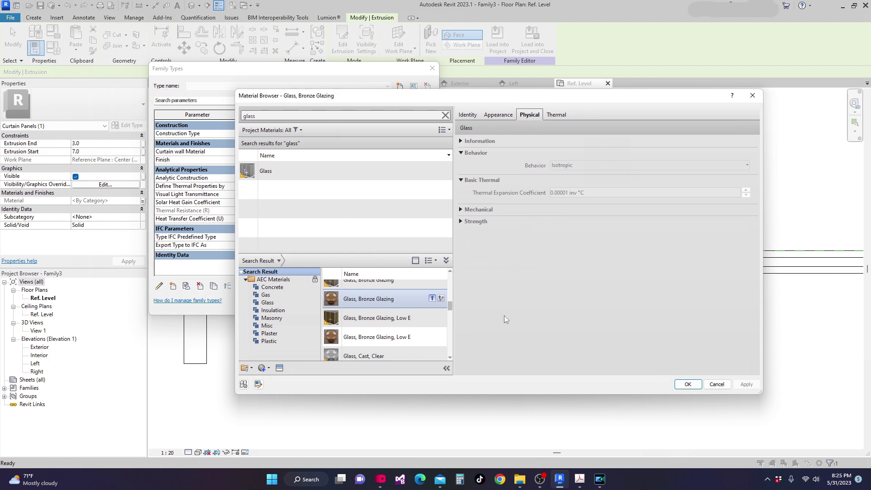
pyautogui.click(744, 385)
pyautogui.click(687, 384)
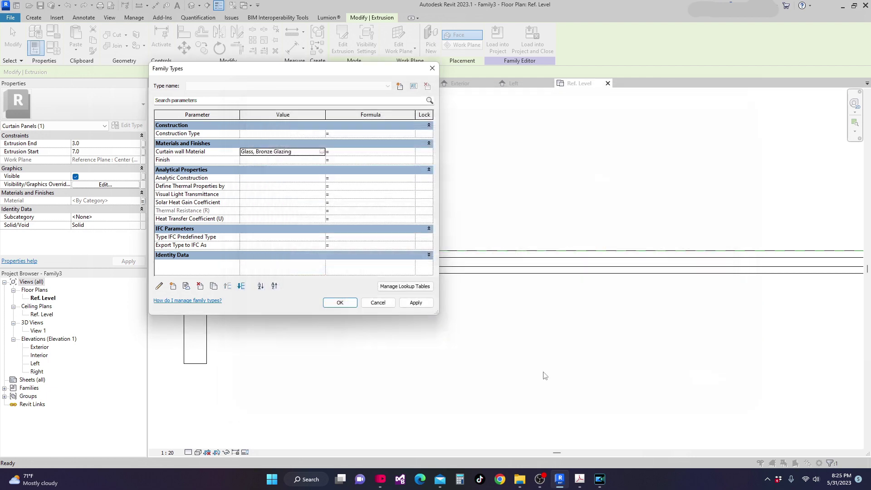
pyautogui.click(415, 302)
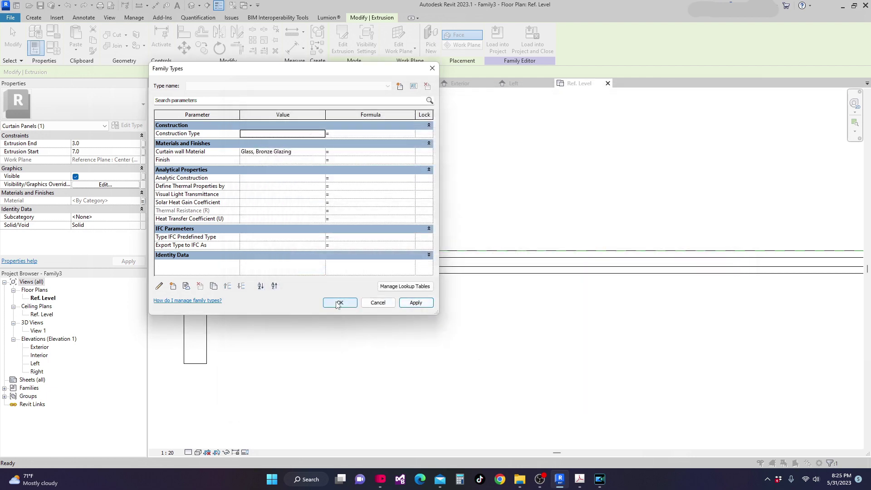
pyautogui.click(340, 303)
# In the 3D view, change the visual style so the post, rails and panel display their material appearances
pyautogui.scroll(-2, 352, 323)
pyautogui.moveTo(352, 323); pyautogui.dragTo(351, 289, button='middle')
pyautogui.scroll(-1, 351, 289)
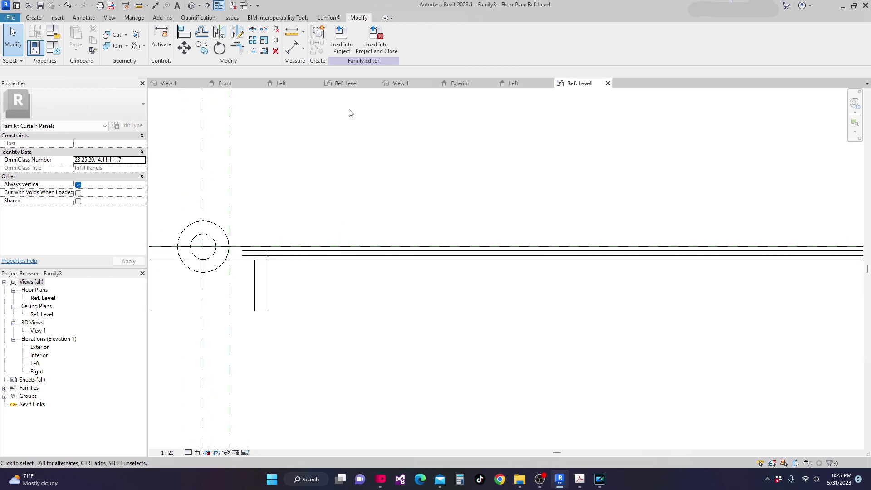
pyautogui.click(412, 86)
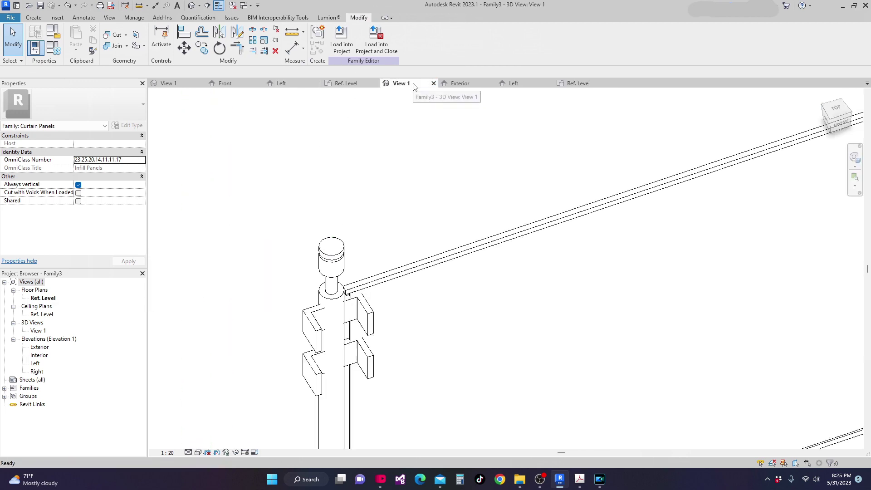
pyautogui.scroll(-2, 462, 225)
pyautogui.moveTo(465, 285); pyautogui.dragTo(403, 165, button='middle')
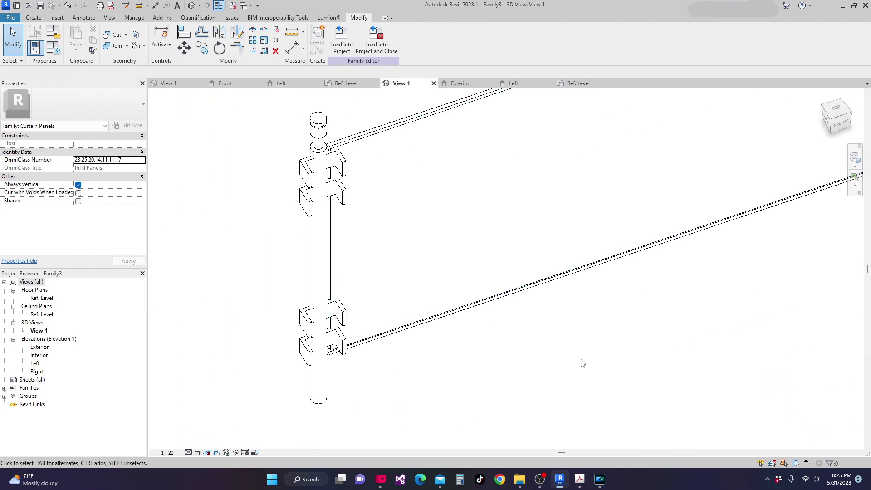
pyautogui.scroll(1, 248, 443)
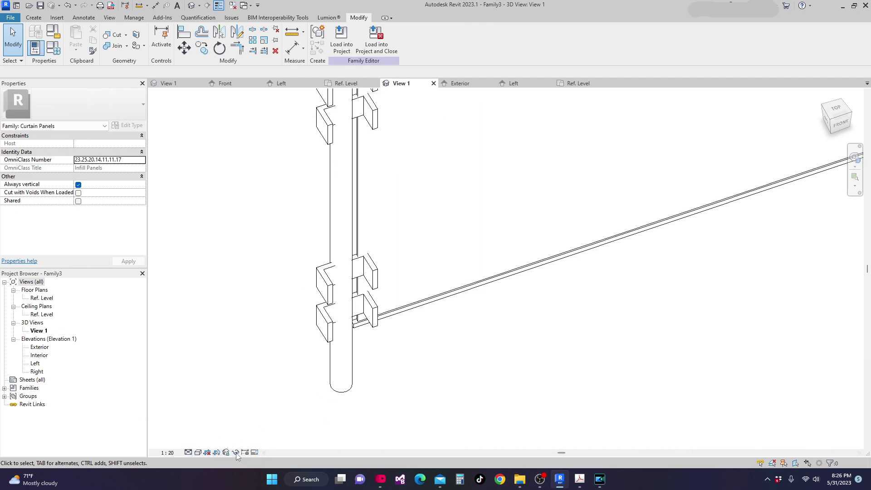
pyautogui.click(198, 452)
pyautogui.click(228, 444)
# Examine the glass panel, rails and left post in 3D from several angles
pyautogui.scroll(-1, 385, 414)
pyautogui.moveTo(461, 399); pyautogui.dragTo(466, 367, button='middle')
pyautogui.keyDown('shift'); pyautogui.moveTo(552, 373); pyautogui.dragTo(533, 434, button='middle'); pyautogui.keyUp('shift')
pyautogui.moveTo(453, 301); pyautogui.dragTo(468, 375, button='middle')
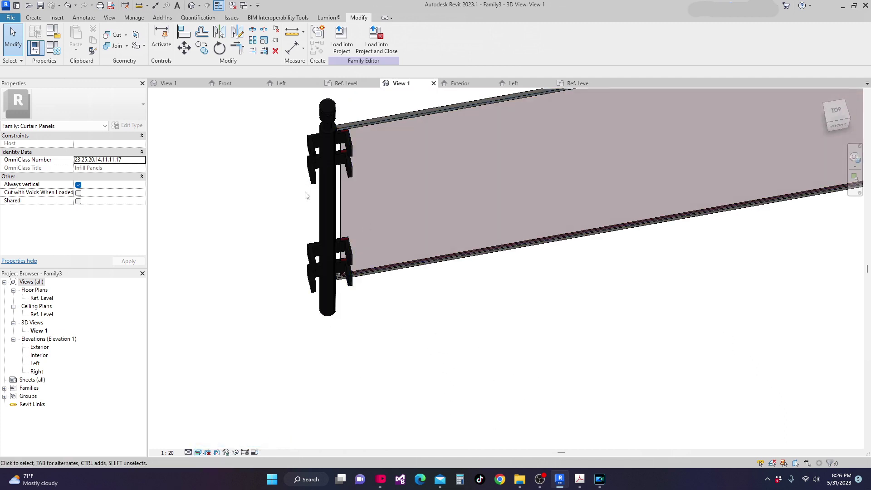
pyautogui.scroll(4, 389, 255)
pyautogui.scroll(-1, 390, 290)
pyautogui.moveTo(411, 338)
pyautogui.mouseDown(button='middle')
pyautogui.moveTo(412, 264)
pyautogui.moveTo(404, 335)
pyautogui.mouseUp(button='middle')
pyautogui.moveTo(403, 335); pyautogui.dragTo(361, 209, button='middle')
pyautogui.keyDown('shift'); pyautogui.moveTo(396, 304); pyautogui.dragTo(442, 303, button='middle'); pyautogui.keyUp('shift')
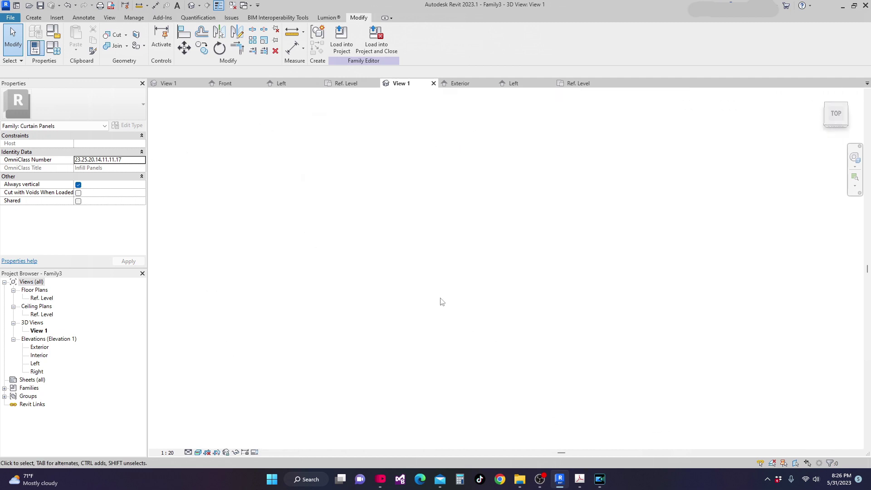
pyautogui.keyDown('shift'); pyautogui.moveTo(448, 375); pyautogui.dragTo(469, 327, button='middle'); pyautogui.keyUp('shift')
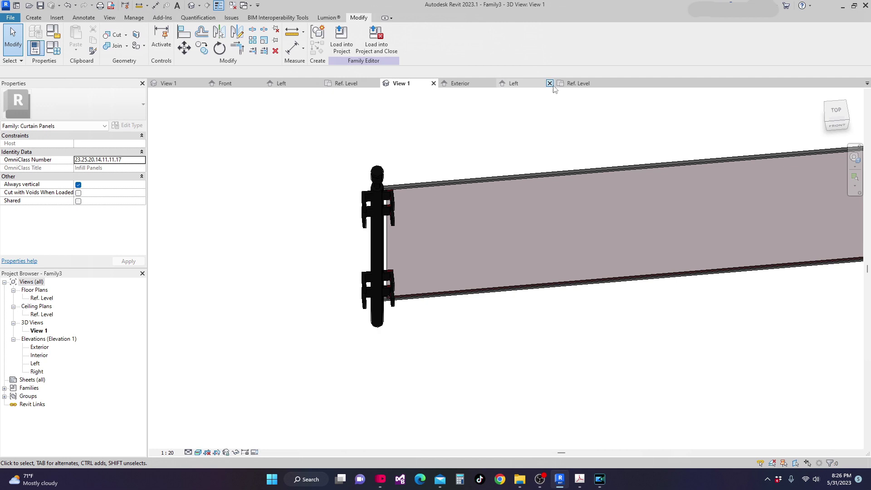
# In the Exterior elevation, dimension the offset between the left post's center reference plane and the plane just inside it, below the reference level
pyautogui.click(467, 87)
pyautogui.scroll(-2, 383, 246)
pyautogui.scroll(2, 394, 254)
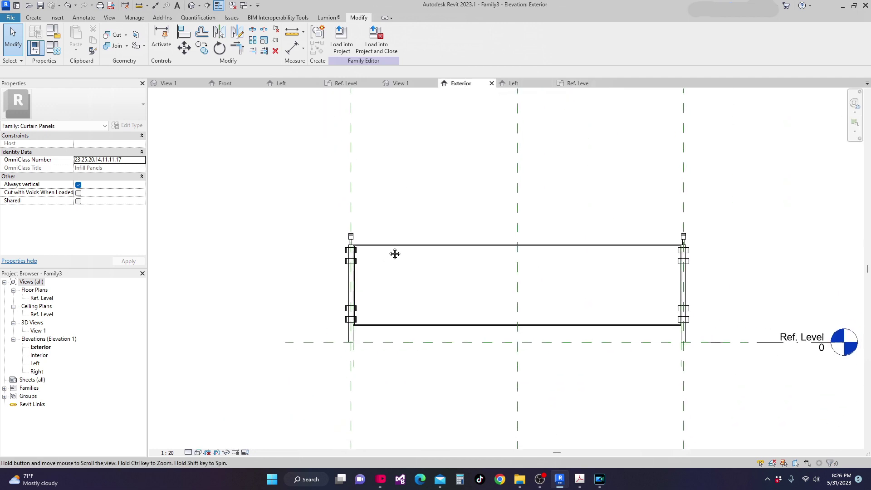
pyautogui.scroll(2, 379, 312)
pyautogui.press('d')
pyautogui.press('i')
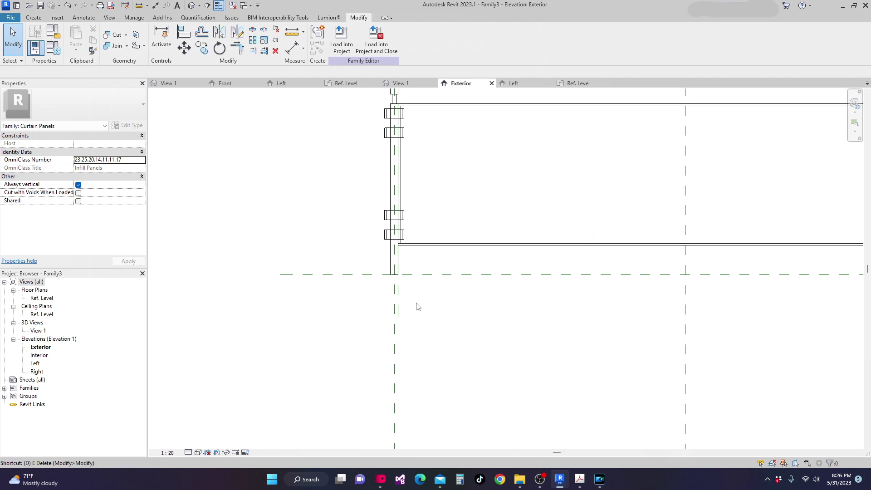
pyautogui.scroll(2, 383, 298)
pyautogui.click(386, 303)
pyautogui.click(397, 298)
pyautogui.scroll(-1, 433, 295)
pyautogui.click(476, 314)
# Dimension the offset between the right post's center reference plane and its inner plane, and finish dimensioning
pyautogui.scroll(-4, 494, 315)
pyautogui.moveTo(762, 356); pyautogui.dragTo(271, 309, button='middle')
pyautogui.moveTo(448, 317); pyautogui.dragTo(445, 328, button='middle')
pyautogui.scroll(3, 632, 293)
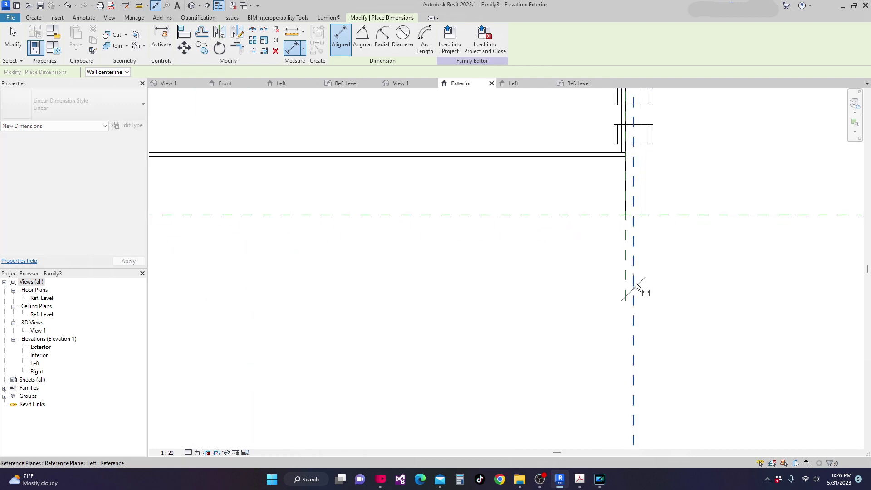
pyautogui.click(626, 274)
pyautogui.click(507, 290)
pyautogui.scroll(-3, 637, 318)
pyautogui.scroll(-2, 464, 331)
pyautogui.scroll(4, 369, 317)
pyautogui.press('Escape')
pyautogui.press('Escape')
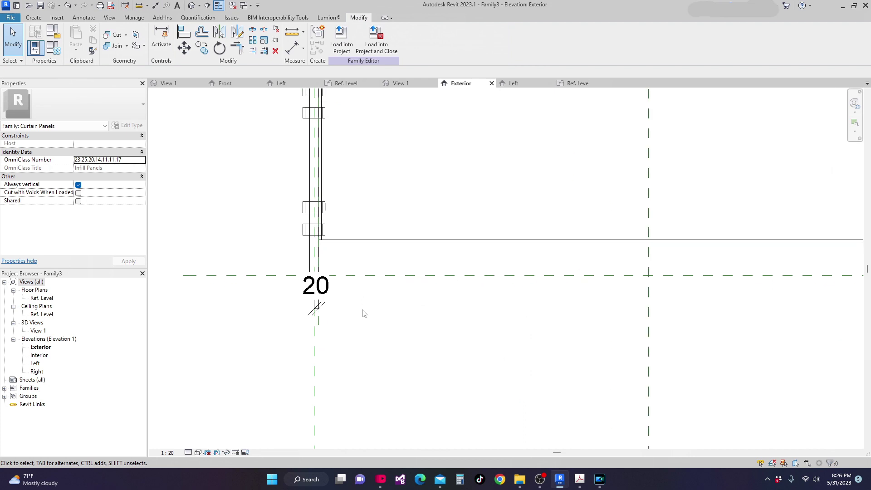
pyautogui.scroll(-4, 363, 304)
pyautogui.moveTo(363, 310); pyautogui.dragTo(398, 286, button='middle')
pyautogui.scroll(-1, 396, 310)
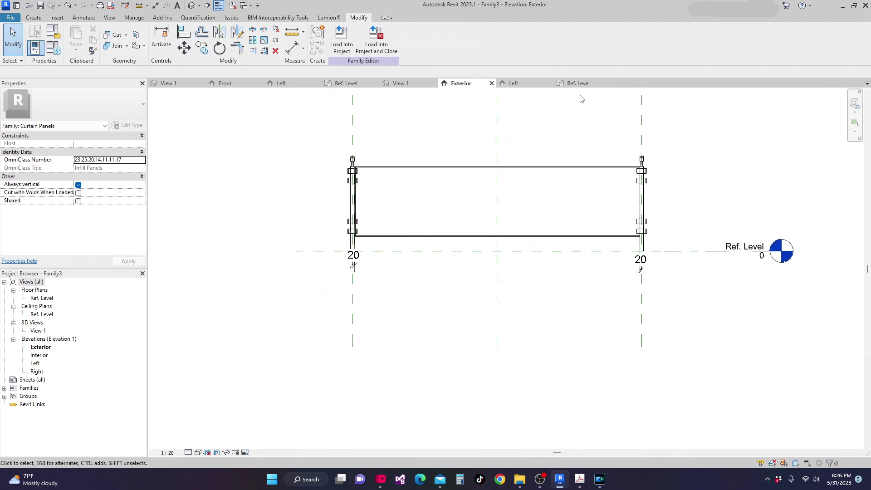
# From the 3D view, save the panel family as Curtain Panel Railings in the Revit Works folder with a maximum of 1 backup
pyautogui.moveTo(431, 133); pyautogui.dragTo(411, 139, button='middle')
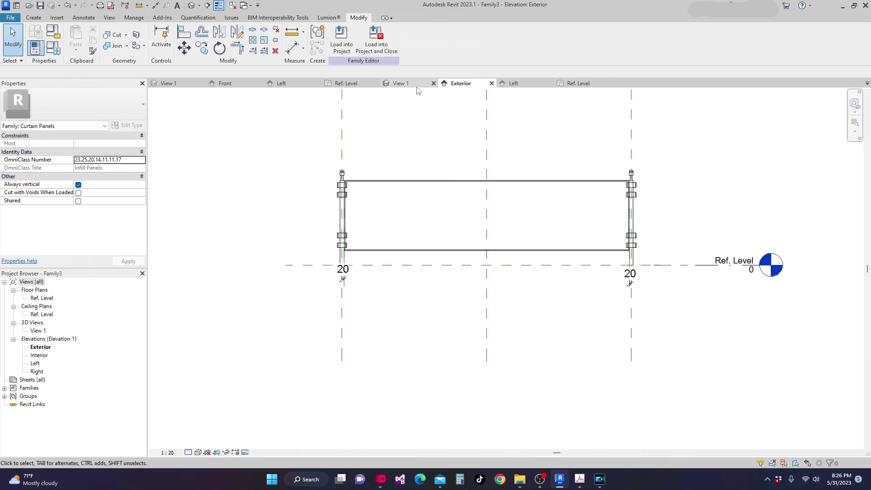
pyautogui.click(400, 83)
pyautogui.keyDown('shift'); pyautogui.moveTo(393, 293); pyautogui.dragTo(530, 269, button='middle'); pyautogui.keyUp('shift')
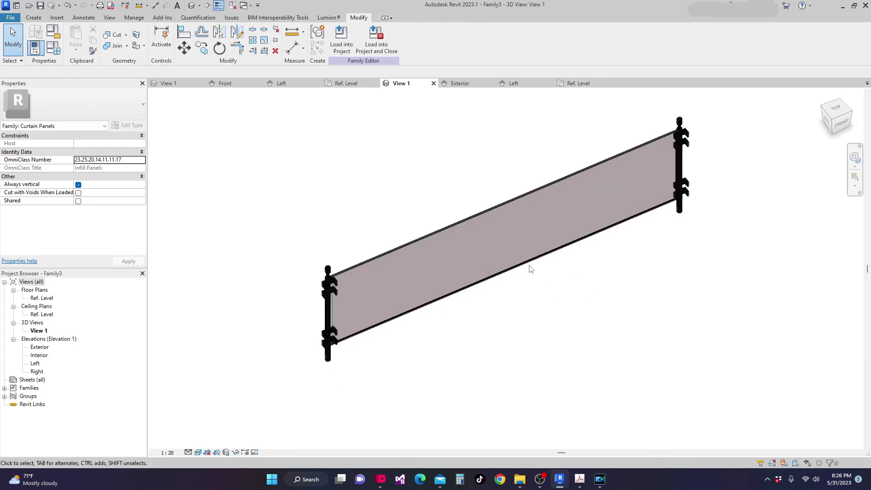
pyautogui.click(40, 5)
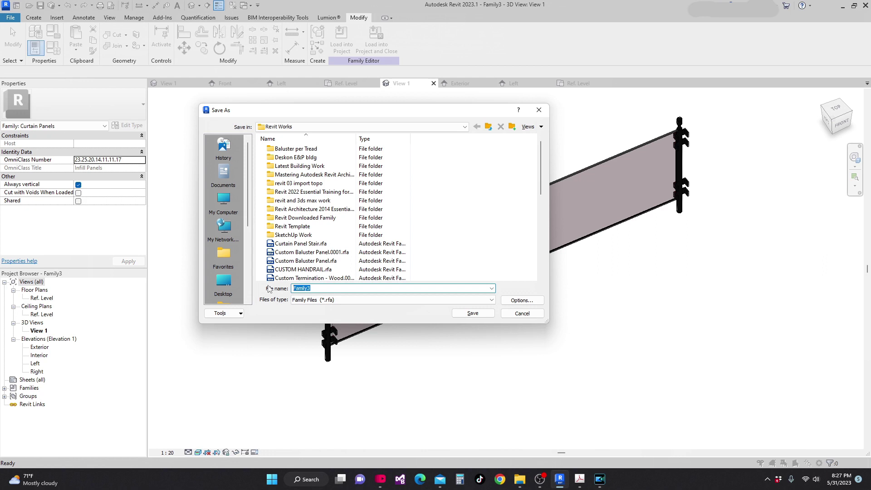
pyautogui.write('Cu')
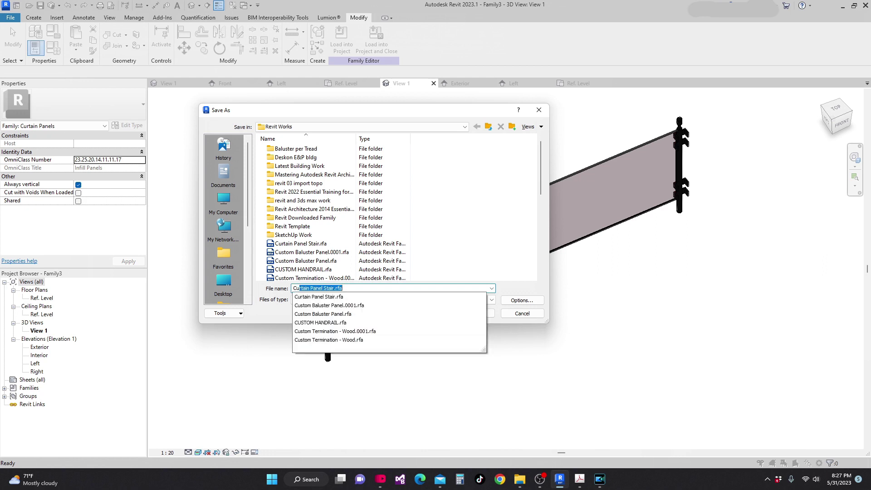
pyautogui.write('ra')
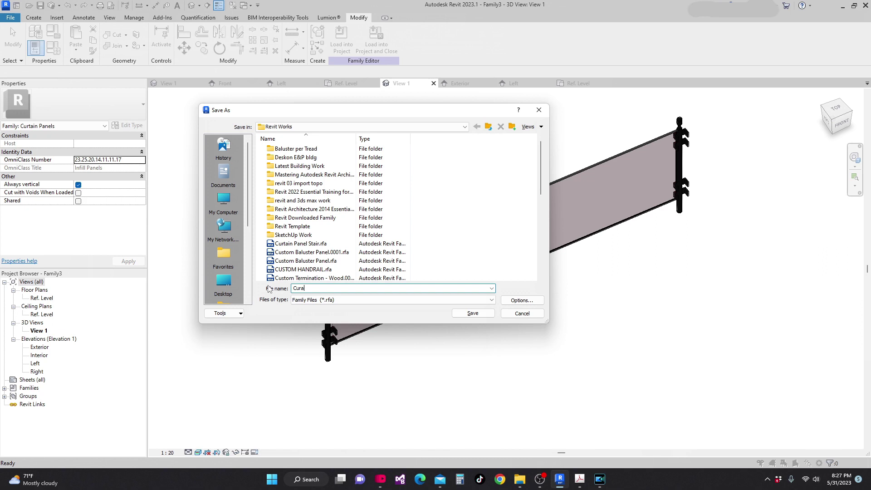
pyautogui.press('BackSpace')
pyautogui.write('tain Panel')
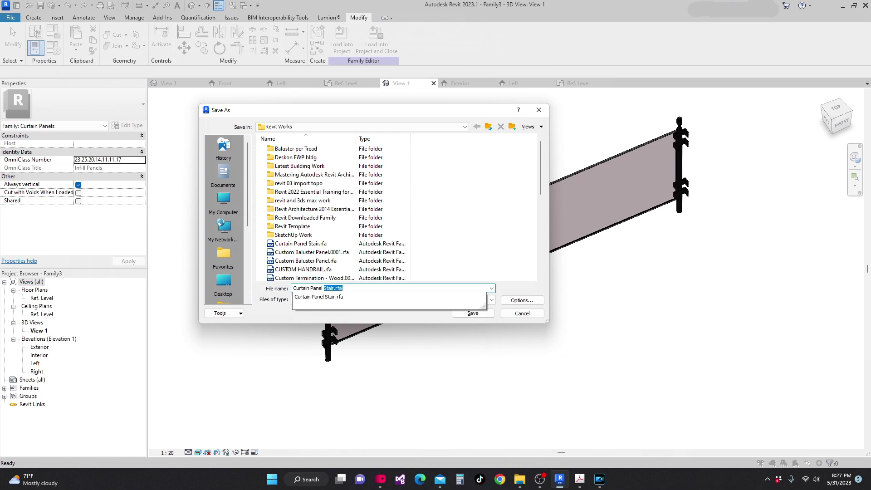
pyautogui.write('Railings')
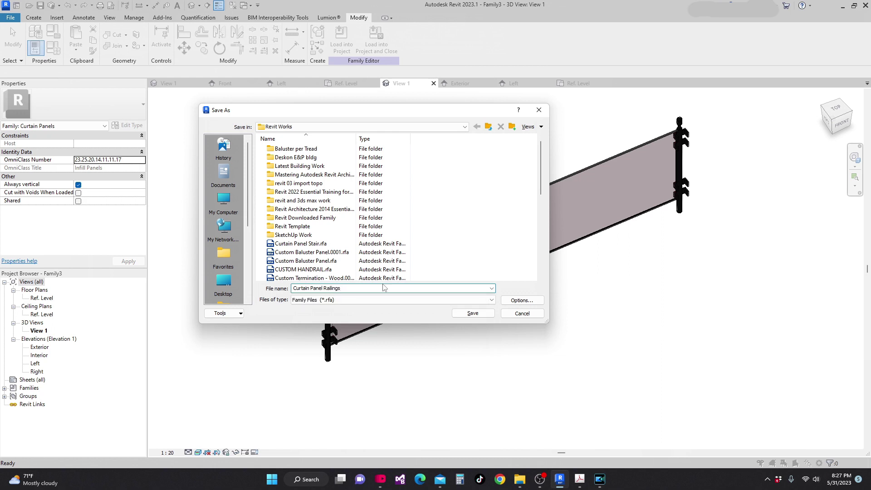
pyautogui.click(531, 303)
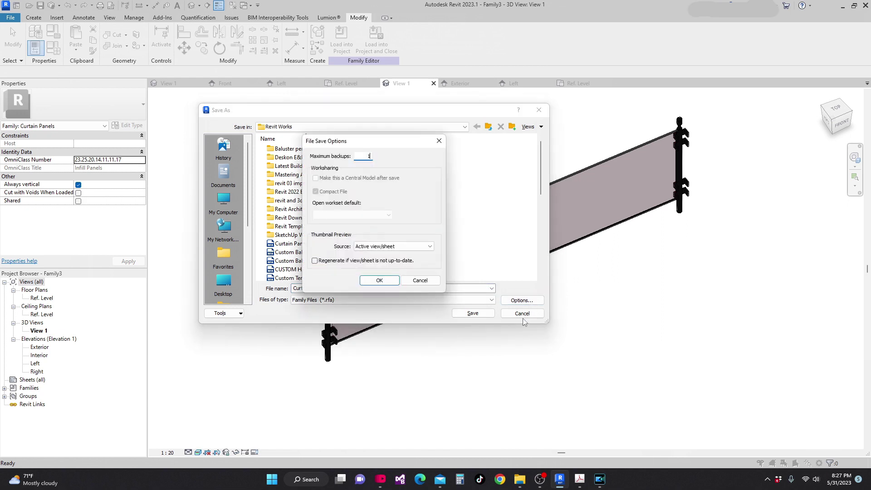
pyautogui.click(365, 281)
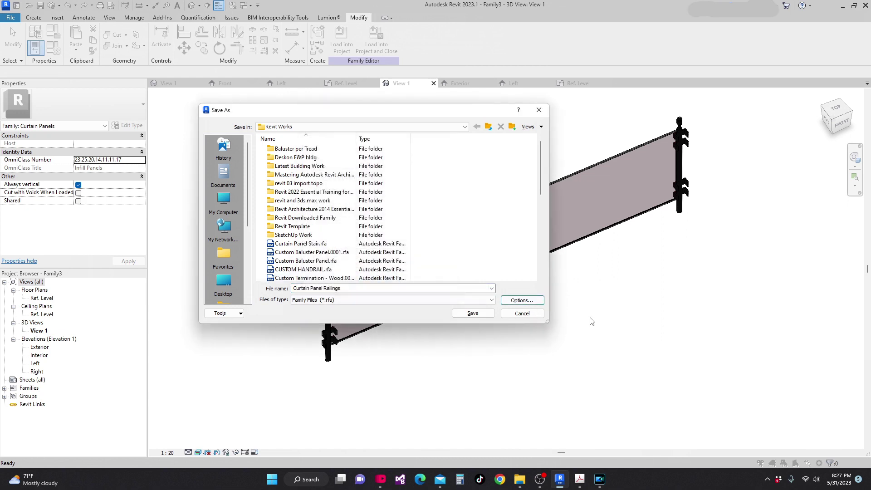
pyautogui.click(482, 315)
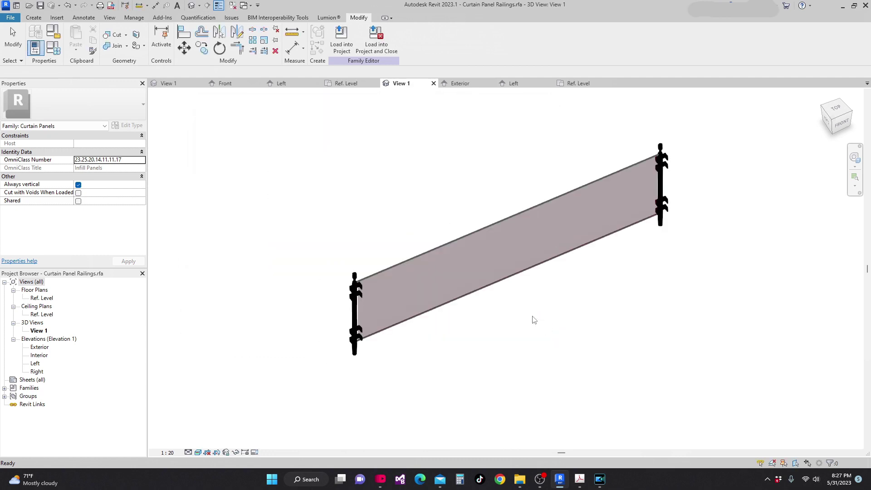
# Close the Gen_Glass Railing Post views and check the panel family's remaining Left, Ref. Level and Exterior views
pyautogui.click(189, 87)
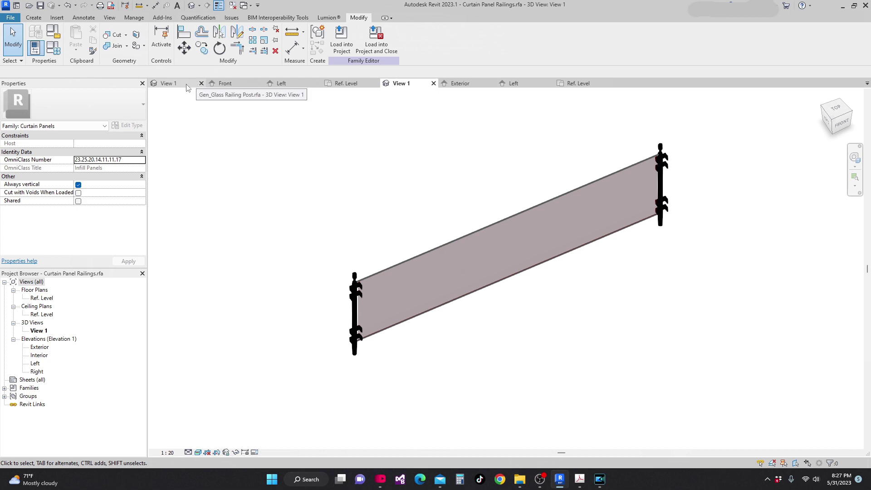
pyautogui.click(201, 83)
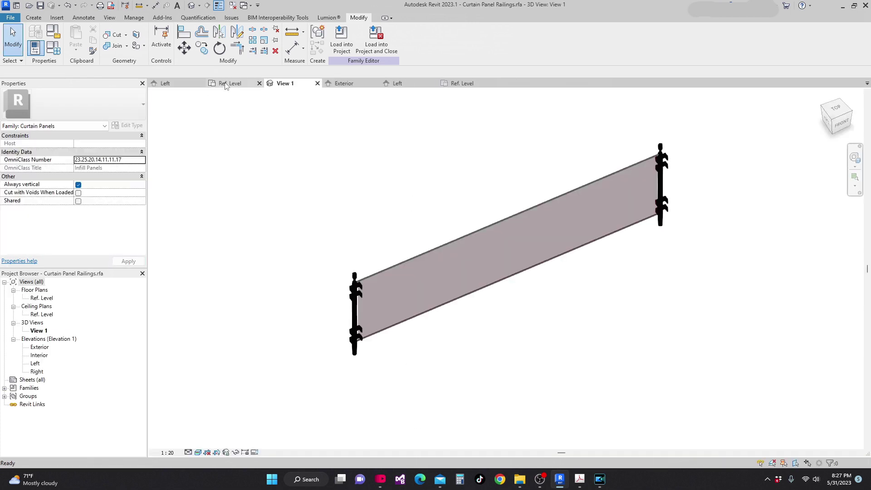
pyautogui.click(259, 83)
pyautogui.click(172, 86)
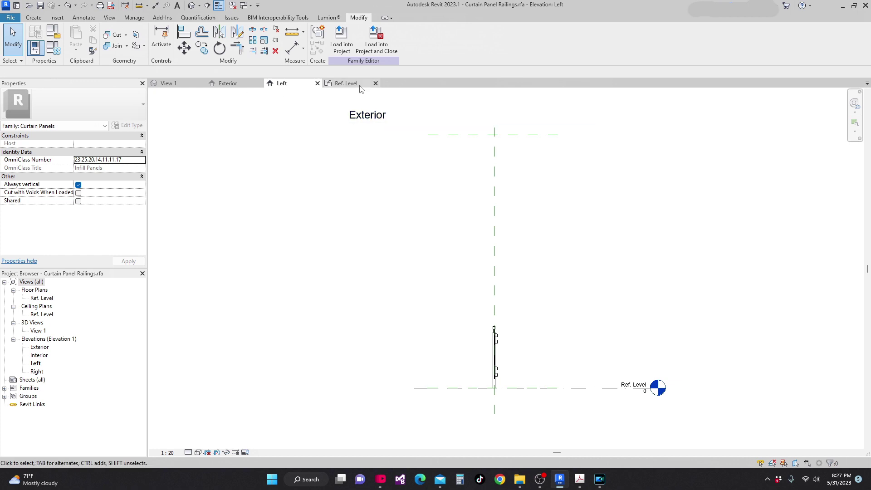
pyautogui.click(348, 84)
pyautogui.click(278, 84)
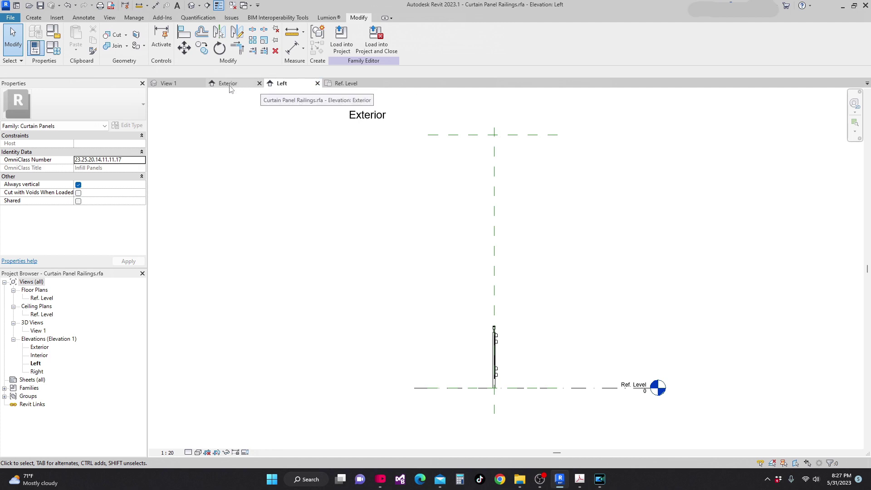
pyautogui.click(252, 84)
pyautogui.scroll(-1, 375, 167)
pyautogui.moveTo(363, 155); pyautogui.dragTo(351, 239, button='middle')
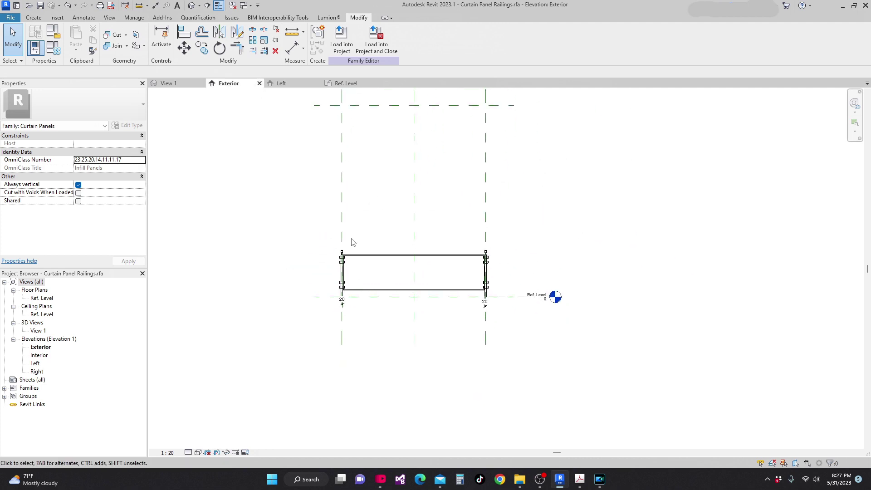
# Create a new project from the Metric-Architectural Template
pyautogui.click(16, 6)
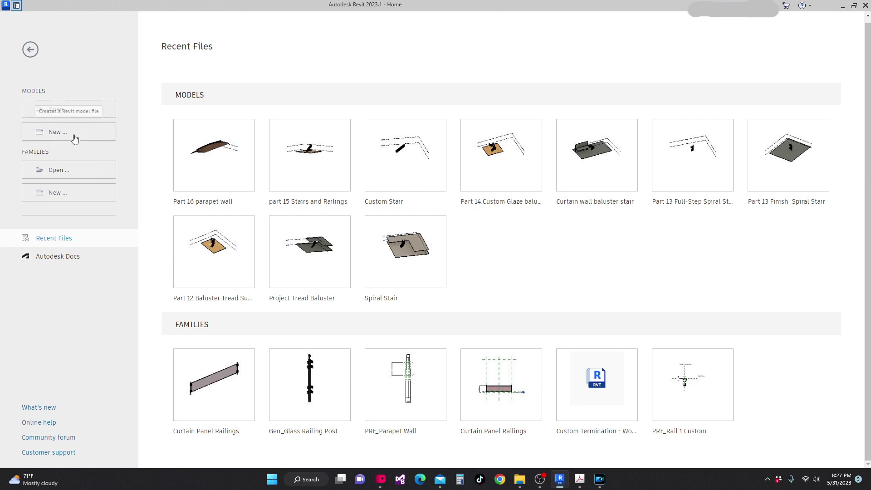
pyautogui.click(56, 134)
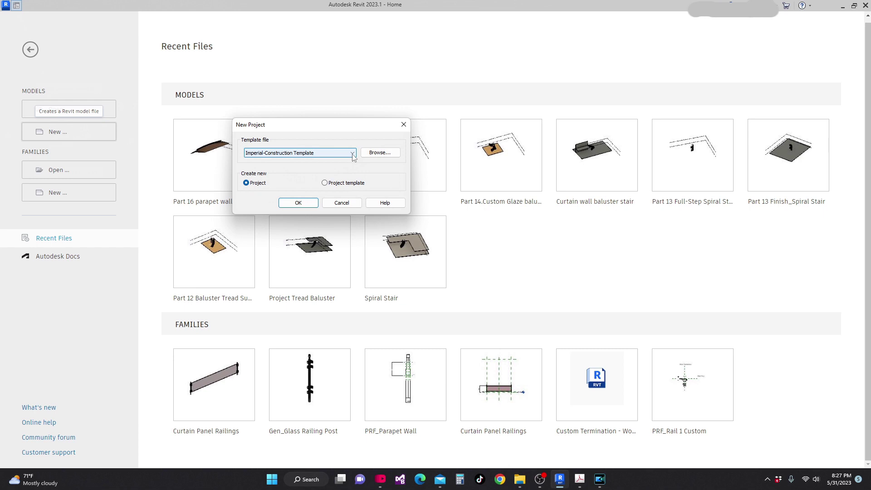
pyautogui.click(353, 154)
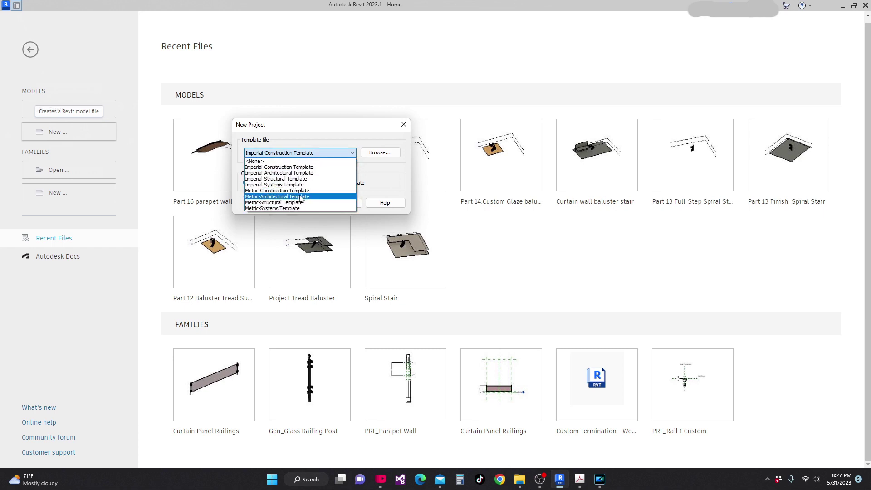
pyautogui.click(300, 197)
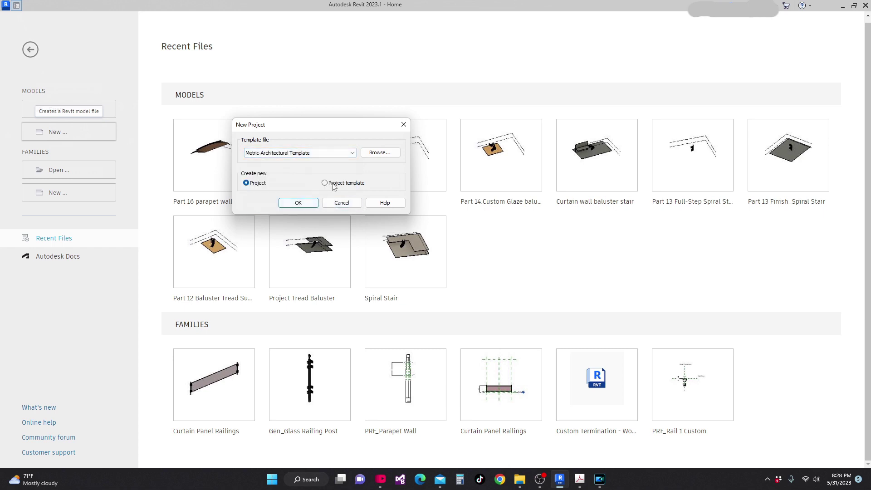
pyautogui.click(298, 203)
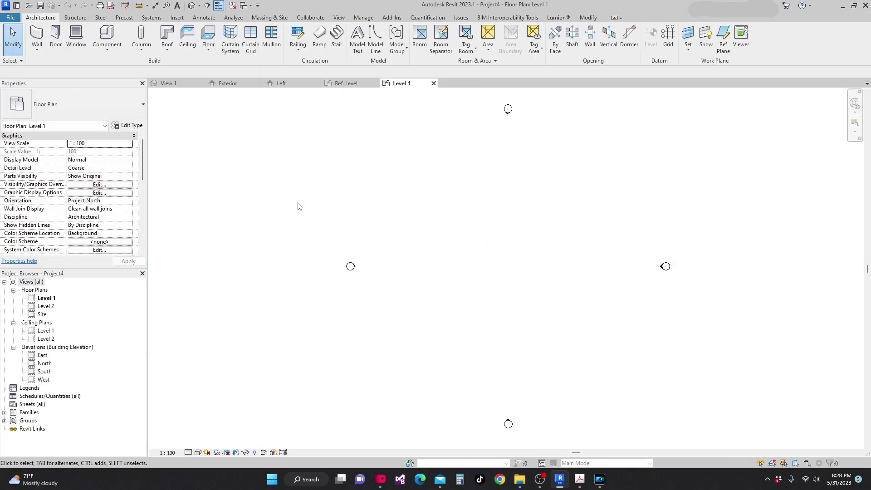
pyautogui.scroll(-4, 287, 184)
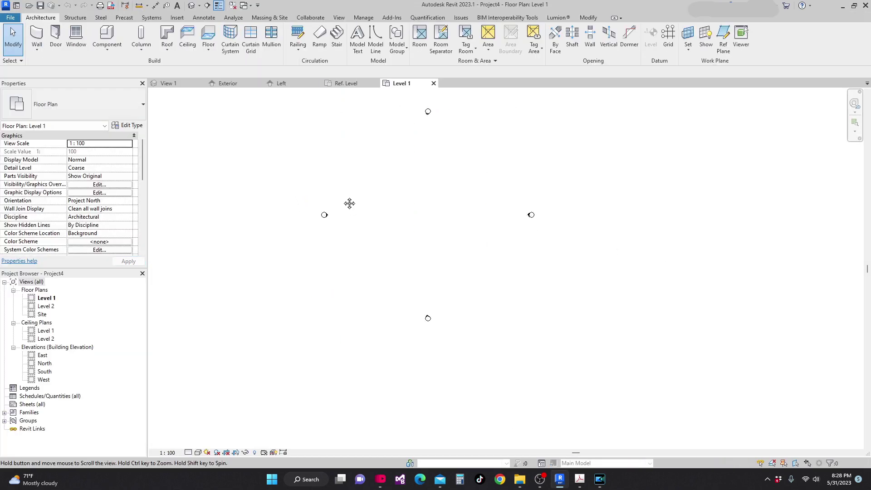
# Return to the Curtain Panel Railings family and examine how the left post meets the rail and glass in the Ref. Level plan
pyautogui.click(347, 84)
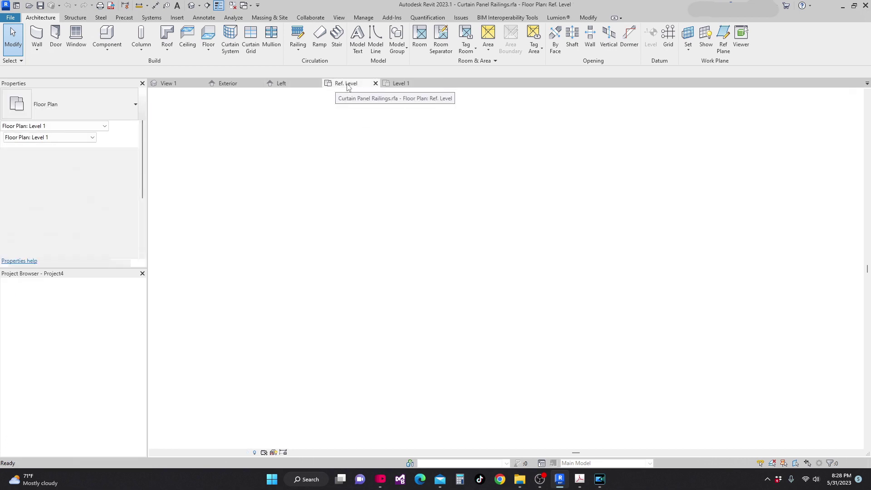
pyautogui.click(283, 86)
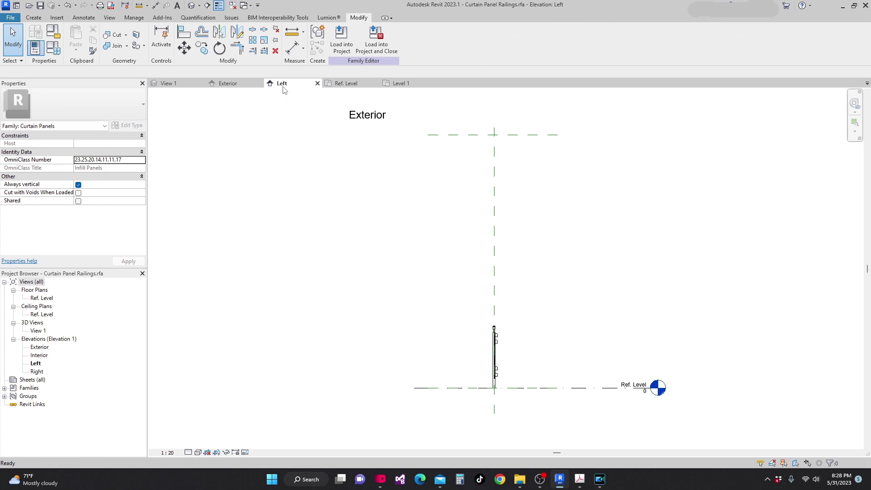
pyautogui.click(334, 86)
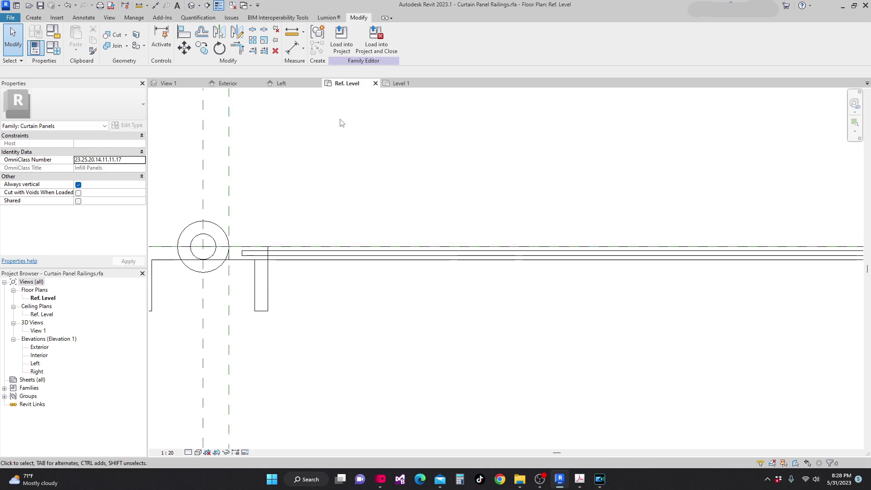
pyautogui.scroll(-2, 342, 124)
pyautogui.scroll(-2, 355, 167)
pyautogui.moveTo(373, 203); pyautogui.dragTo(357, 223, button='middle')
pyautogui.scroll(5, 354, 228)
pyautogui.scroll(-3, 343, 236)
pyautogui.scroll(1, 355, 220)
pyautogui.click(354, 218)
pyautogui.scroll(-2, 363, 224)
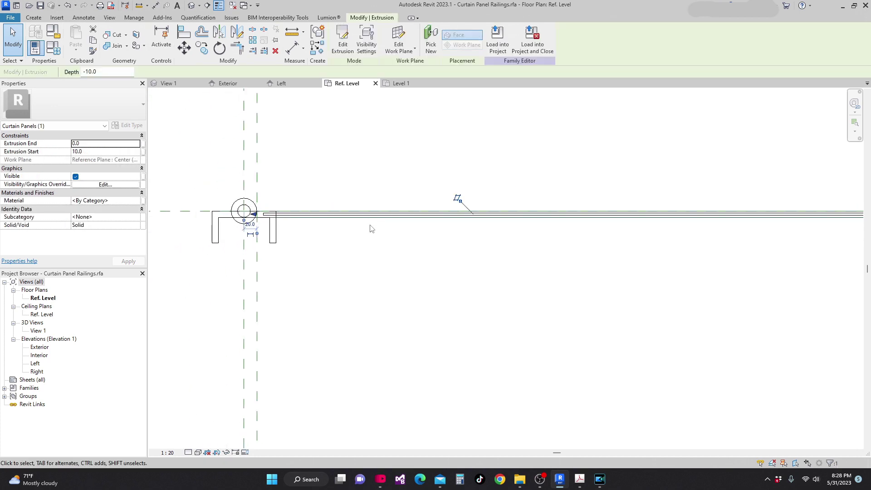
pyautogui.scroll(2, 377, 235)
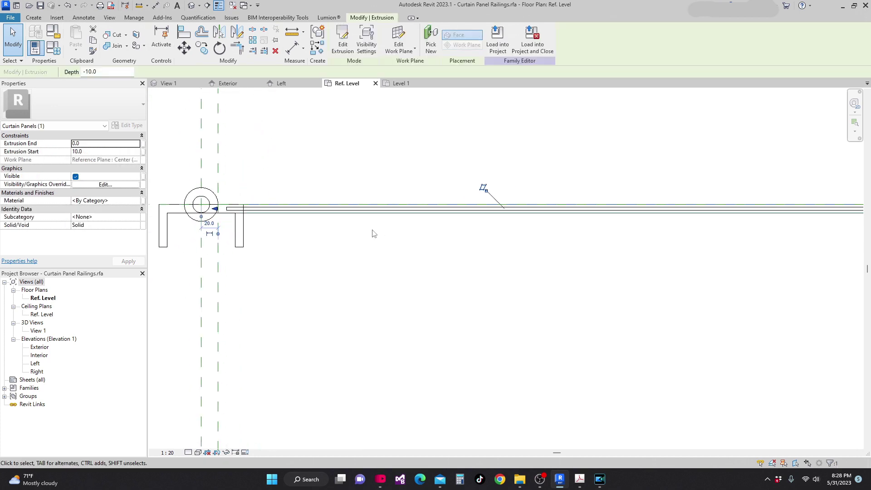
pyautogui.scroll(-1, 373, 233)
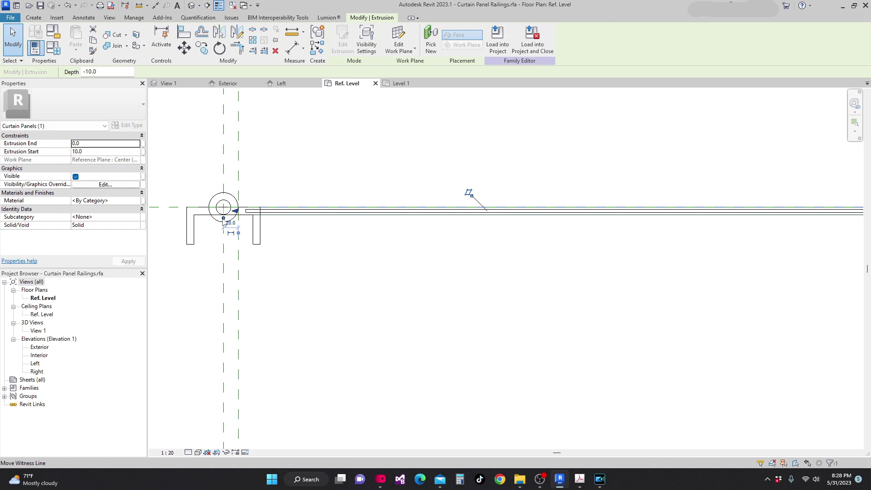
pyautogui.scroll(-2, 397, 232)
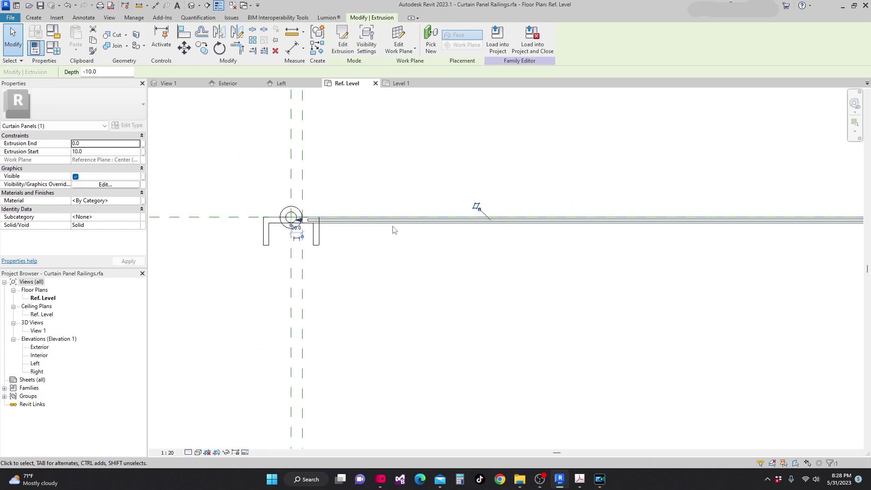
pyautogui.click(394, 230)
# In the Ref. Level plan, nudge the left post 20 mm away from the panel's horizontal center reference plane, toward the exterior side
pyautogui.click(295, 230)
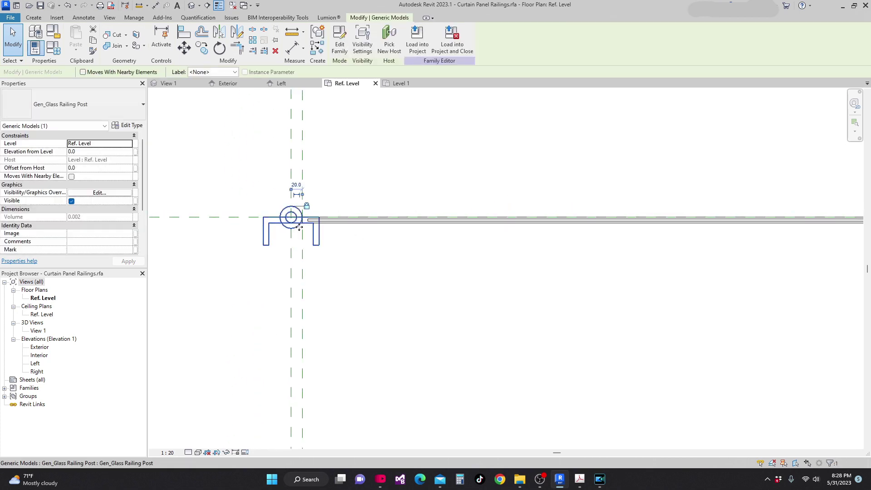
pyautogui.moveTo(299, 226); pyautogui.dragTo(333, 263, button='middle')
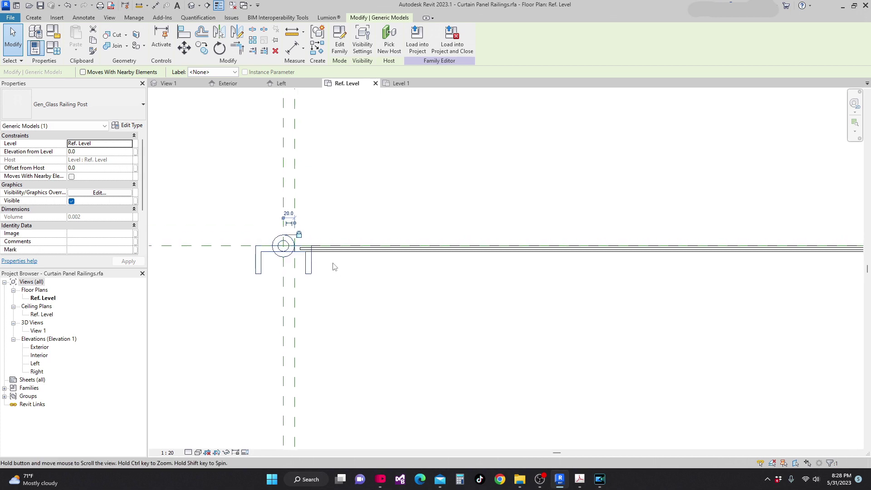
pyautogui.press('Up')
pyautogui.press('Up')
pyautogui.press('Up')
pyautogui.press('Up')
pyautogui.press('Up')
pyautogui.press('Up')
pyautogui.press('Up')
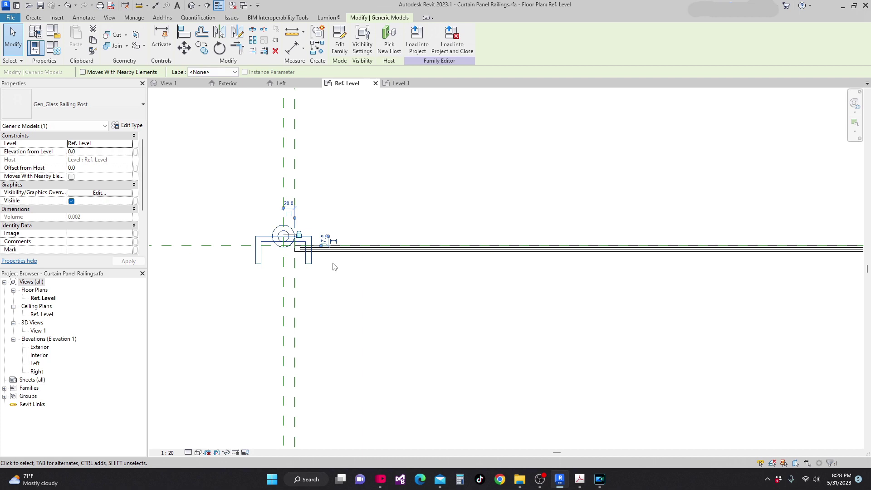
pyautogui.press('Up')
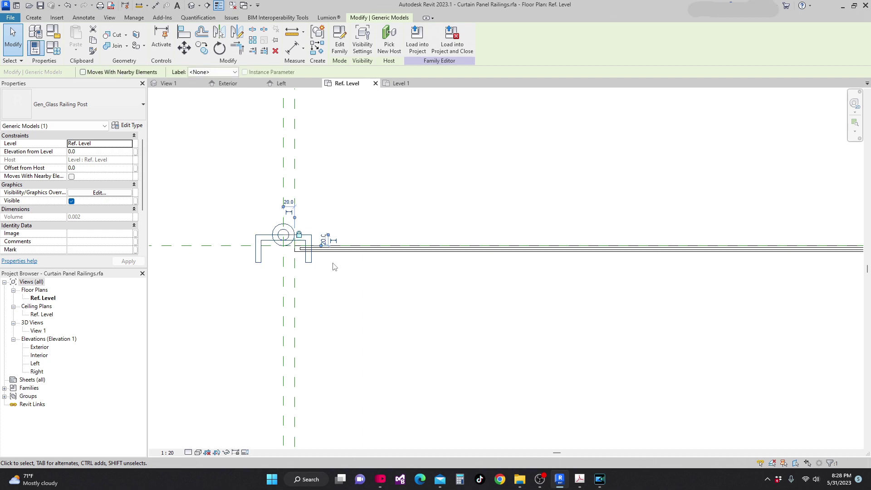
# Align the right post's front/back centerline with the left post's front/back centerline in the Ref. Level plan
pyautogui.moveTo(367, 263); pyautogui.dragTo(274, 201, button='middle')
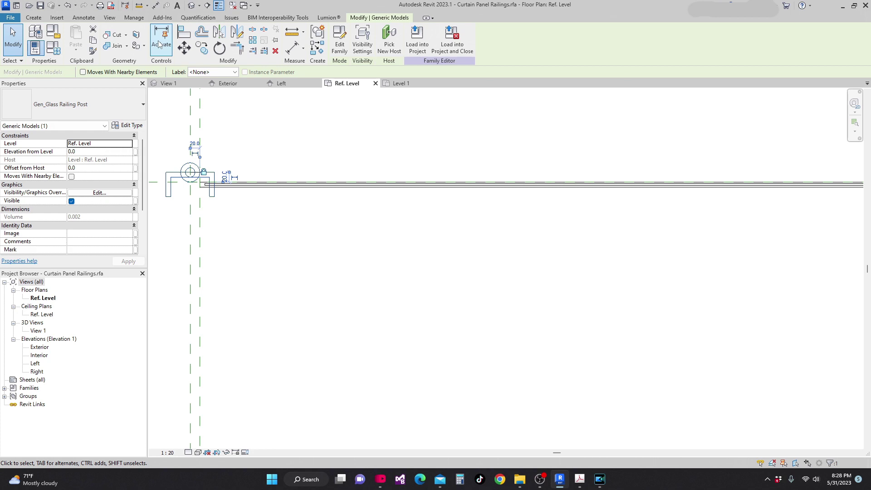
pyautogui.click(183, 37)
pyautogui.scroll(3, 189, 174)
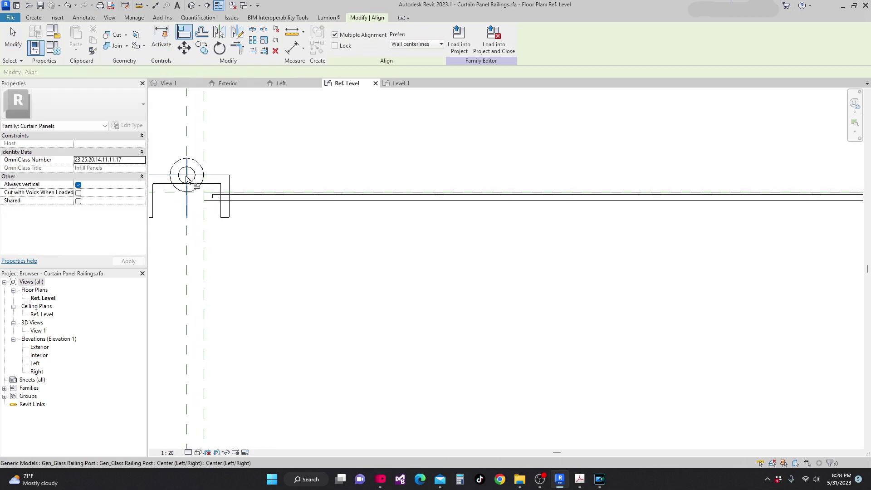
pyautogui.click(191, 176)
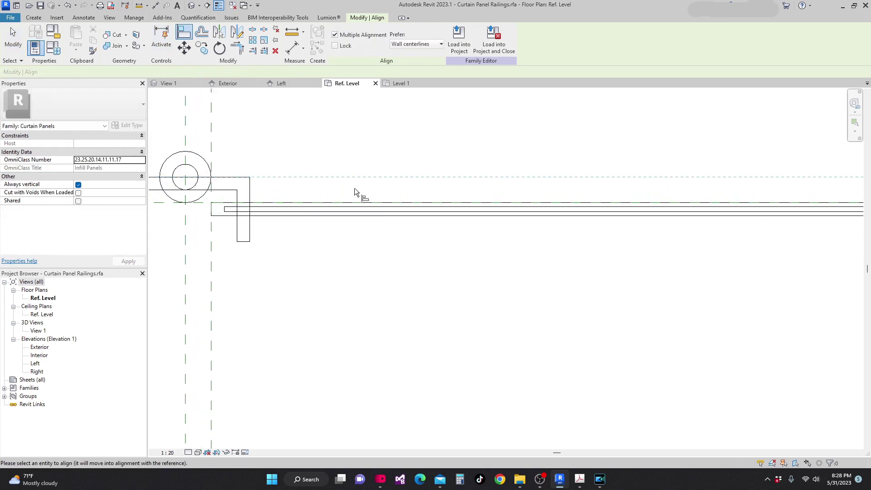
pyautogui.scroll(-3, 356, 188)
pyautogui.scroll(-2, 567, 217)
pyautogui.moveTo(661, 233); pyautogui.dragTo(202, 229, button='middle')
pyautogui.moveTo(367, 231); pyautogui.dragTo(0, 230, button='middle')
pyautogui.scroll(2, 661, 198)
pyautogui.scroll(3, 635, 206)
pyautogui.click(610, 214)
pyautogui.scroll(-3, 611, 214)
pyautogui.moveTo(564, 217); pyautogui.dragTo(787, 220, button='middle')
pyautogui.scroll(-1, 787, 220)
pyautogui.moveTo(318, 220); pyautogui.dragTo(725, 220, button='middle')
pyautogui.scroll(-3, 362, 220)
pyautogui.moveTo(476, 223); pyautogui.dragTo(773, 230, button='middle')
pyautogui.scroll(2, 498, 225)
pyautogui.scroll(-1, 363, 223)
pyautogui.moveTo(363, 223); pyautogui.dragTo(306, 213, button='middle')
pyautogui.scroll(3, 305, 214)
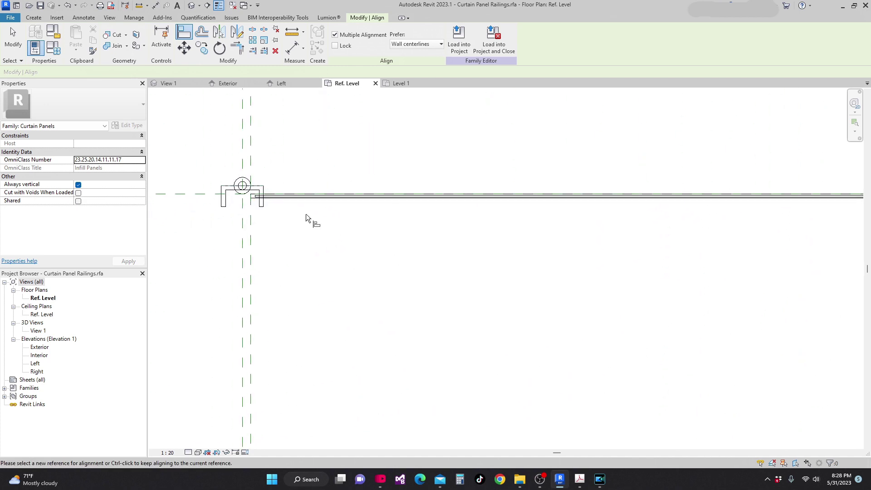
pyautogui.scroll(3, 279, 191)
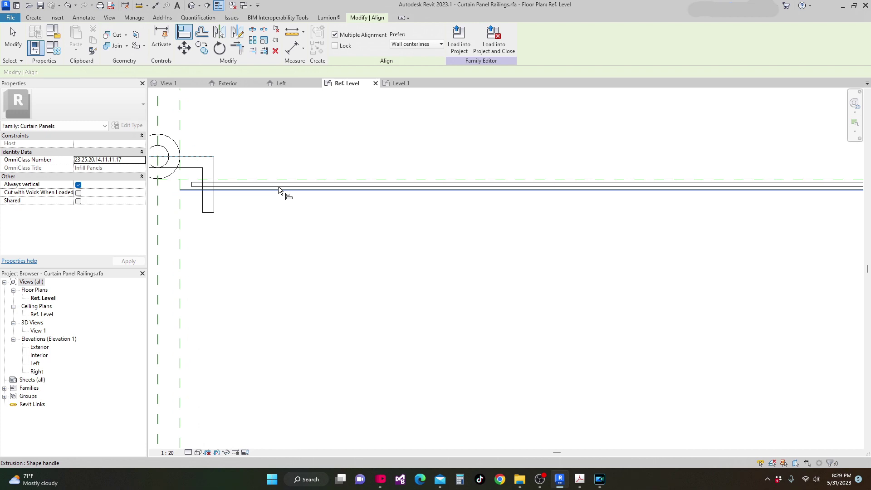
pyautogui.scroll(-1, 358, 201)
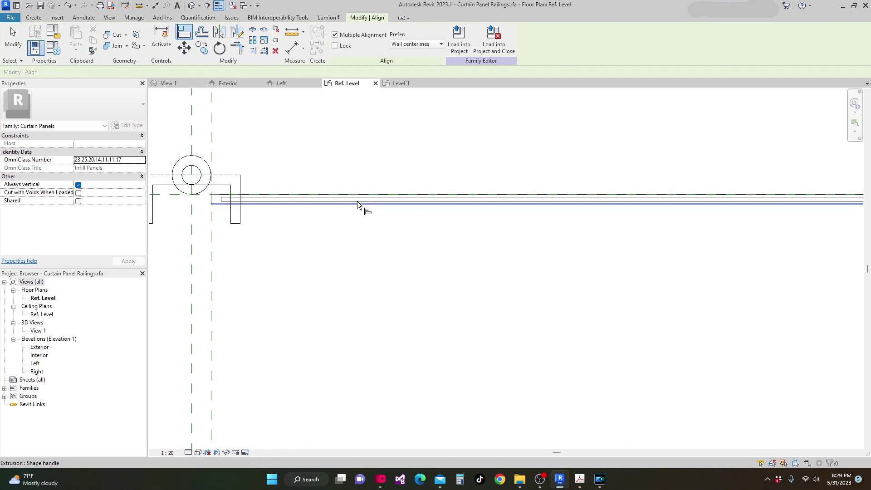
pyautogui.click(357, 200)
pyautogui.press('Escape')
pyautogui.press('Escape')
pyautogui.scroll(-2, 303, 190)
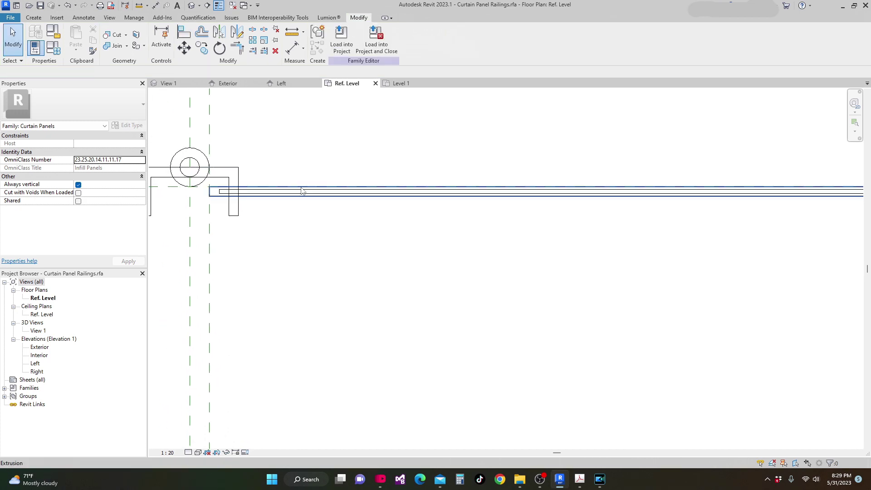
# Save the curtain panel railing family and load it into the new project
pyautogui.moveTo(332, 202); pyautogui.dragTo(323, 223, button='middle')
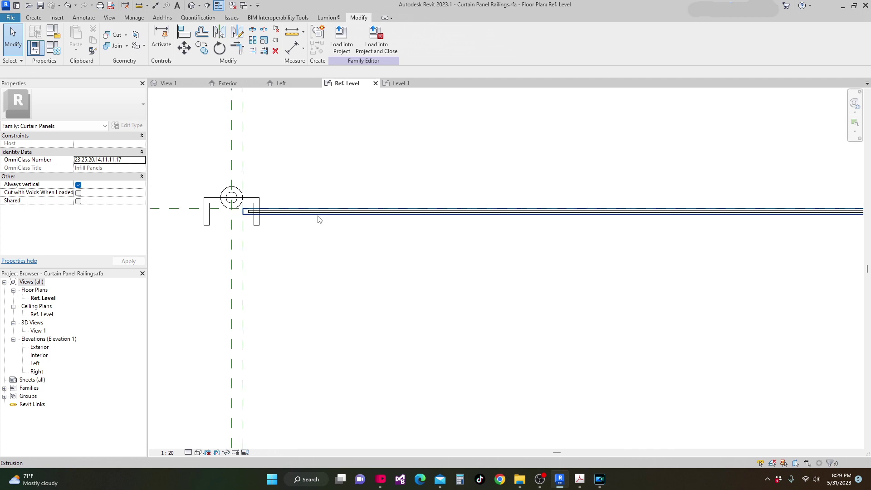
pyautogui.scroll(-2, 372, 202)
pyautogui.scroll(-3, 489, 248)
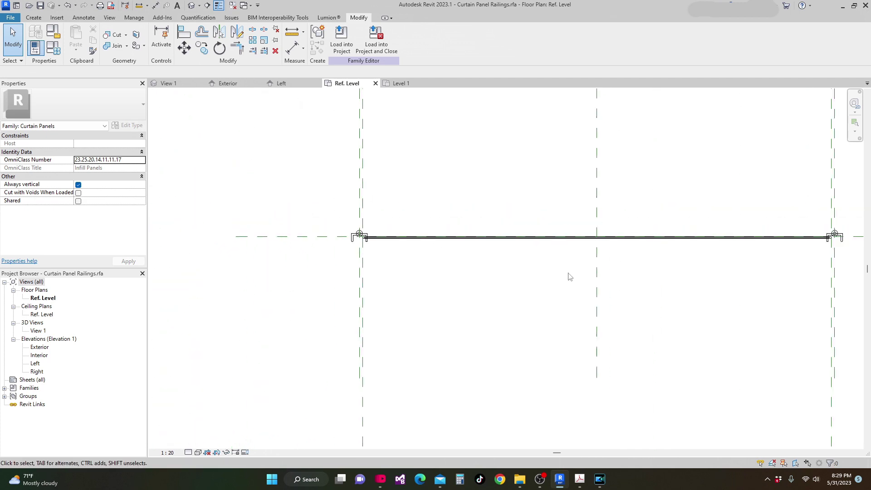
pyautogui.moveTo(520, 248); pyautogui.dragTo(454, 220, button='middle')
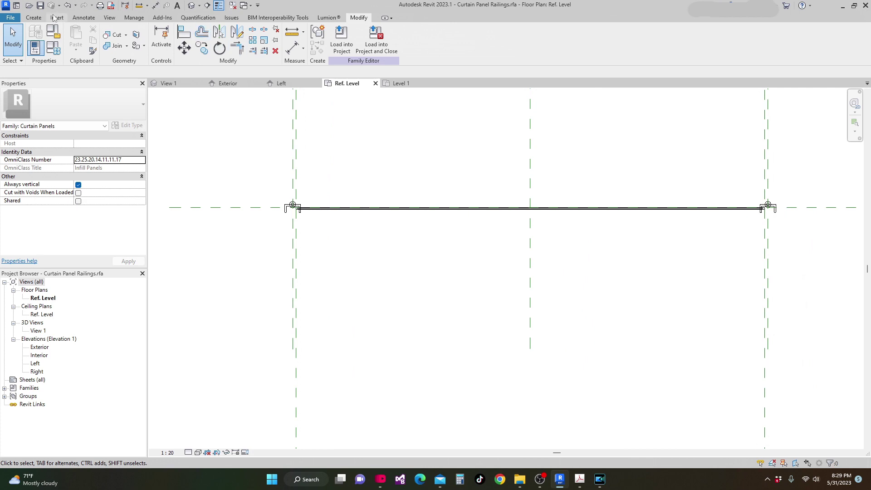
pyautogui.click(40, 6)
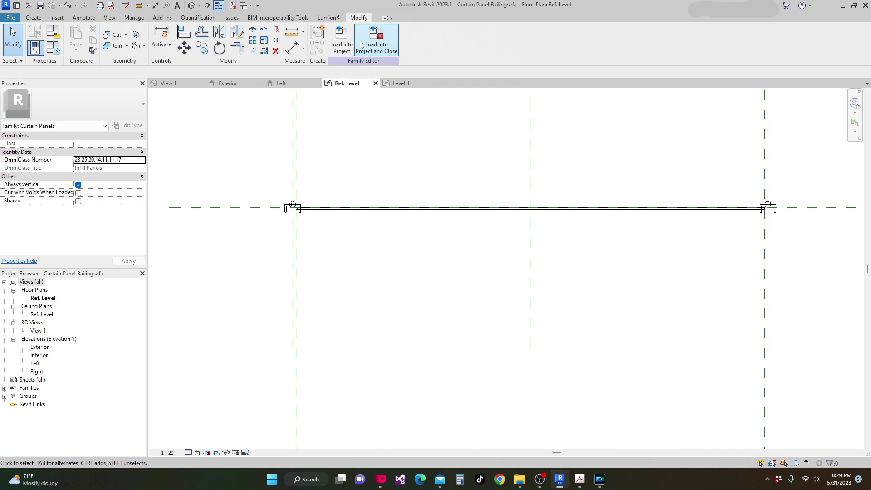
pyautogui.click(341, 40)
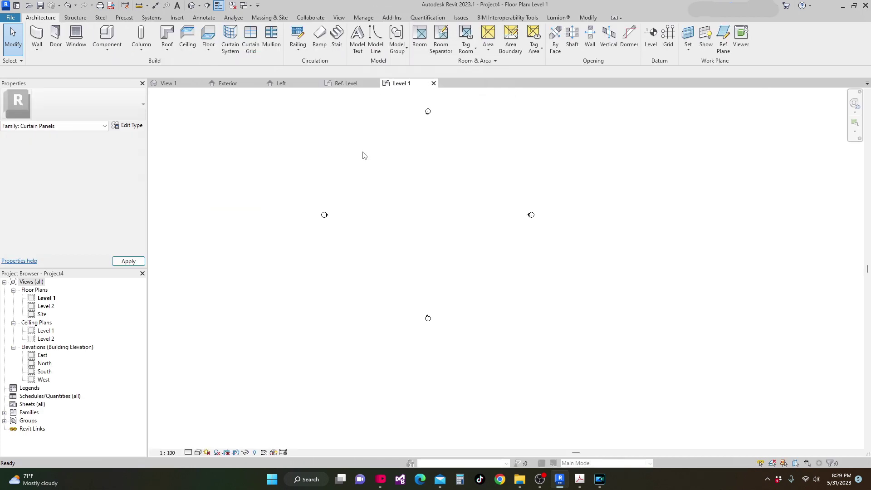
# Start a new wall in the project's Level 1 plan using the Curtain Wall type
pyautogui.scroll(-1, 322, 172)
pyautogui.moveTo(330, 174)
pyautogui.mouseDown(button='middle')
pyautogui.moveTo(334, 221)
pyautogui.moveTo(334, 214)
pyautogui.moveTo(291, 208)
pyautogui.mouseUp(button='middle')
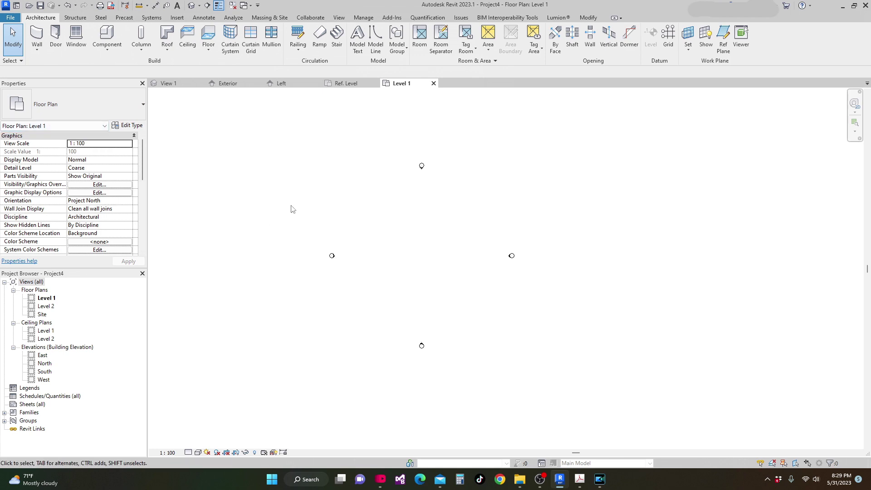
pyautogui.click(39, 37)
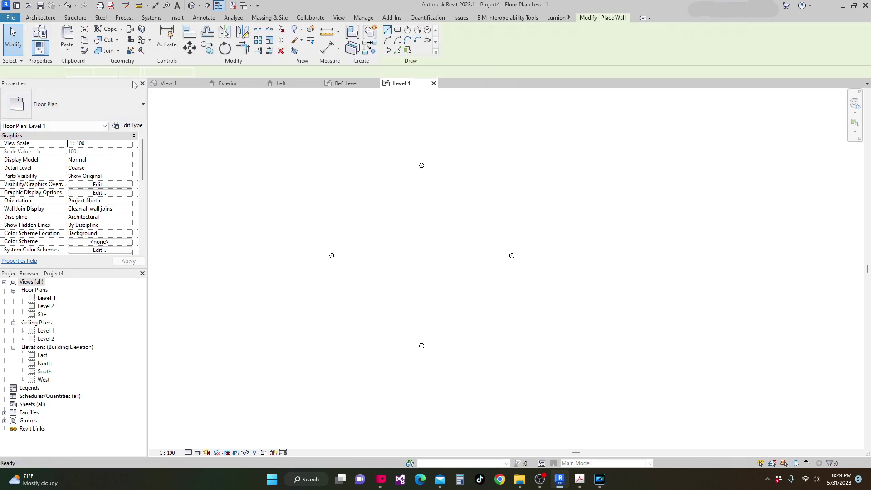
pyautogui.click(142, 107)
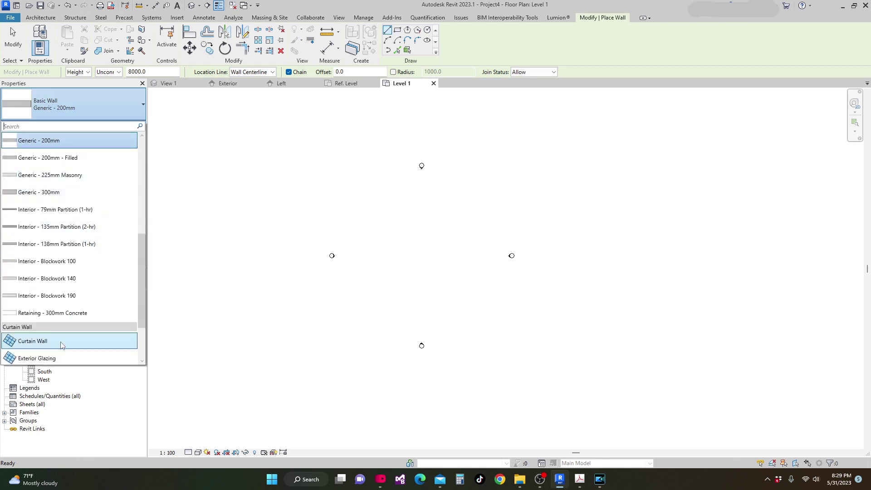
pyautogui.click(55, 342)
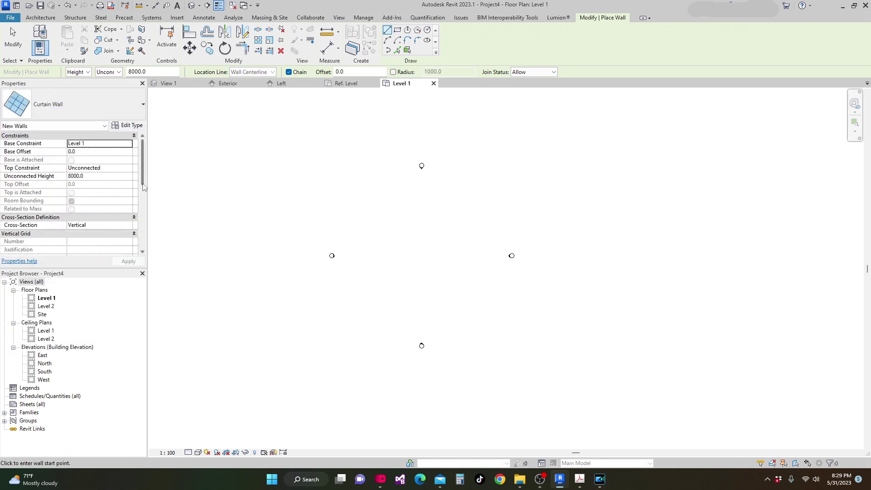
# Set the Curtain Wall type's curtain panel to Curtain Panel Railings : Curtain Panel Railings
pyautogui.click(131, 125)
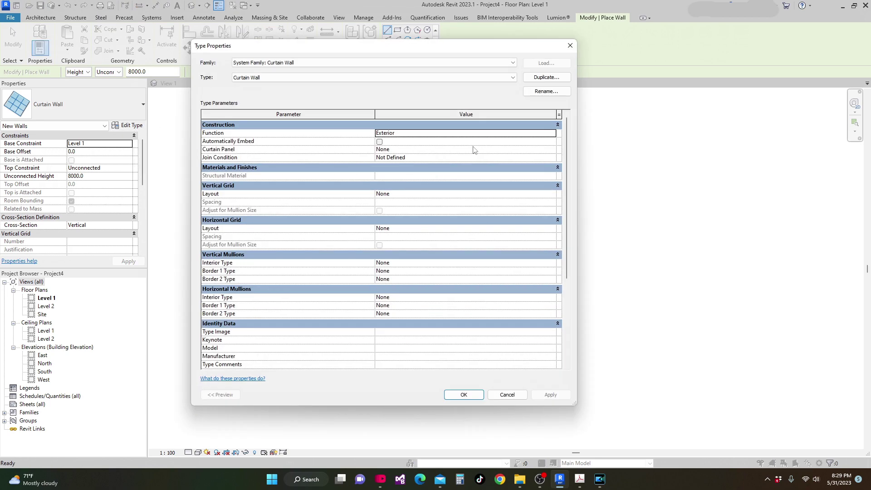
pyautogui.click(554, 150)
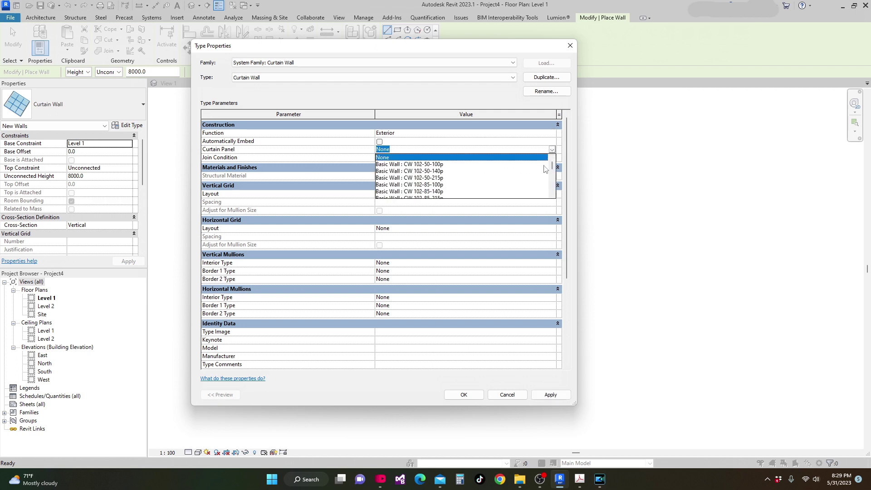
pyautogui.moveTo(552, 163); pyautogui.dragTo(552, 187)
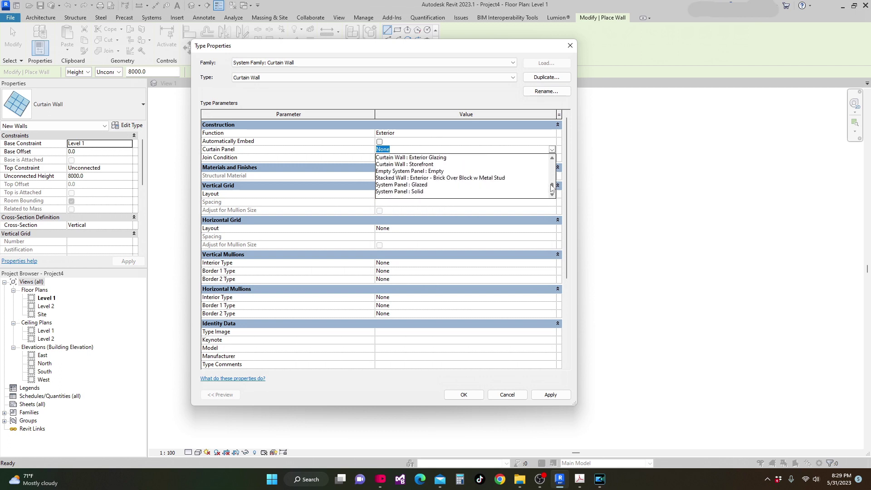
pyautogui.moveTo(552, 191); pyautogui.dragTo(550, 182)
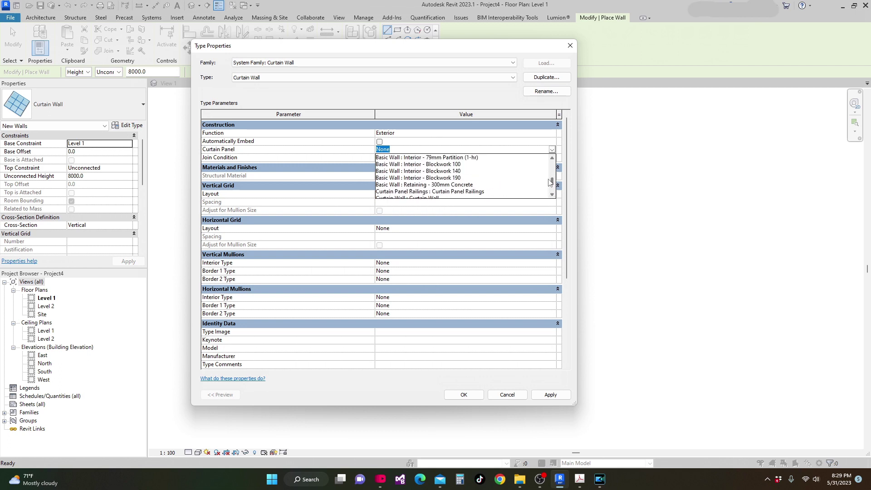
pyautogui.click(450, 192)
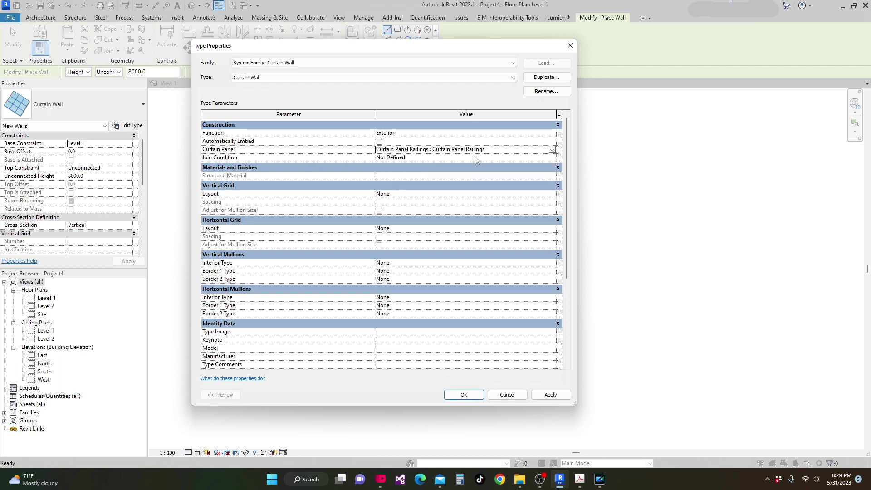
pyautogui.click(550, 394)
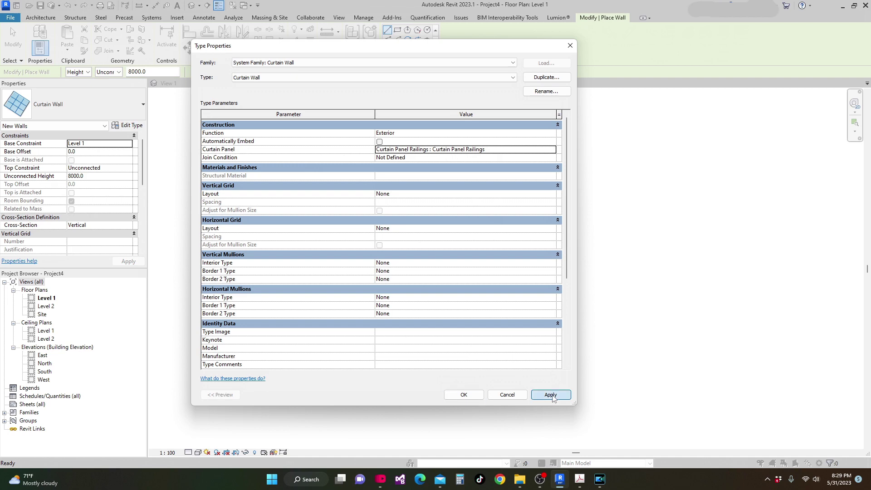
pyautogui.click(453, 395)
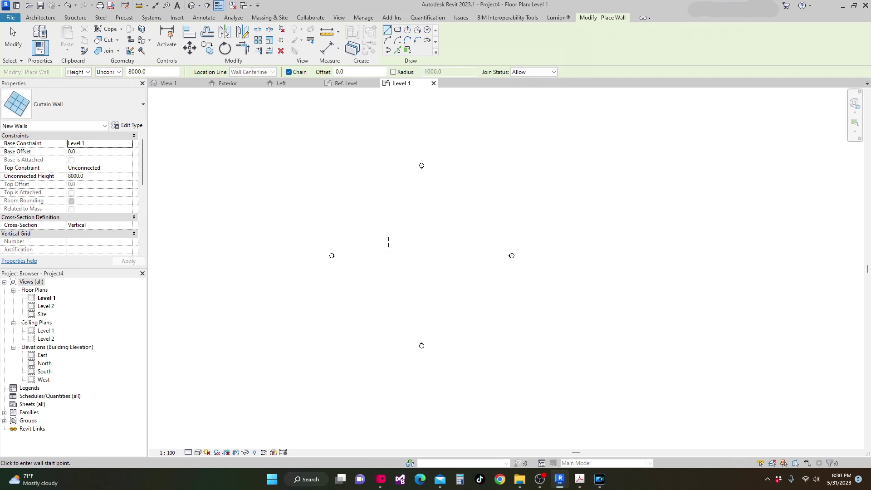
# Draw a straight horizontal curtain wall about 30000 mm long between the elevation markers in the Level 1 plan
pyautogui.click(371, 200)
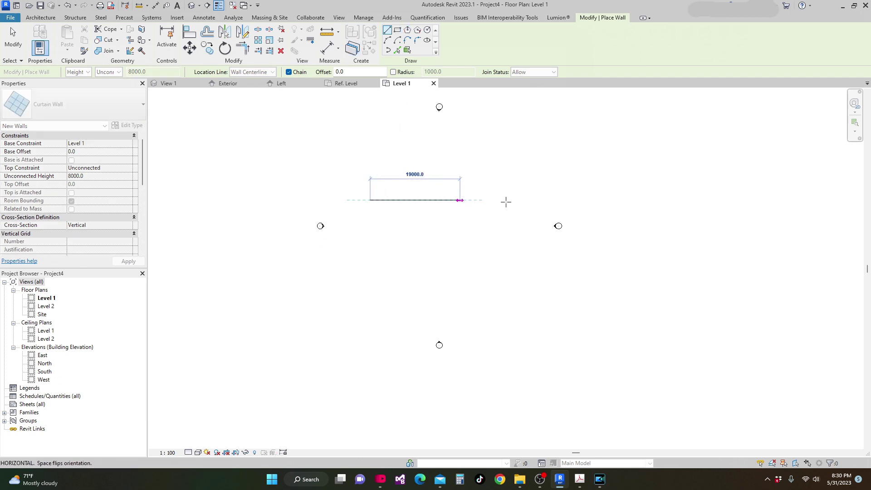
pyautogui.click(511, 200)
pyautogui.press('Escape')
pyautogui.press('Escape')
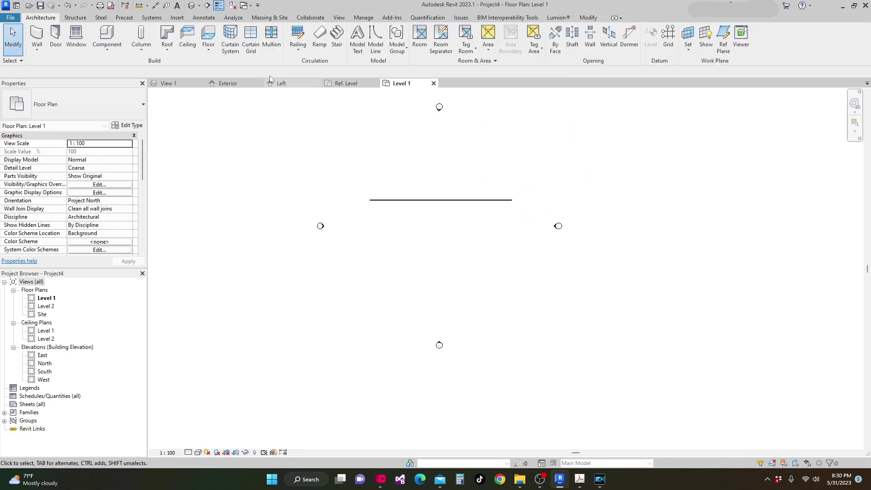
# Open the default 3D view of the project and set its visual style to Realistic
pyautogui.click(199, 5)
pyautogui.click(222, 24)
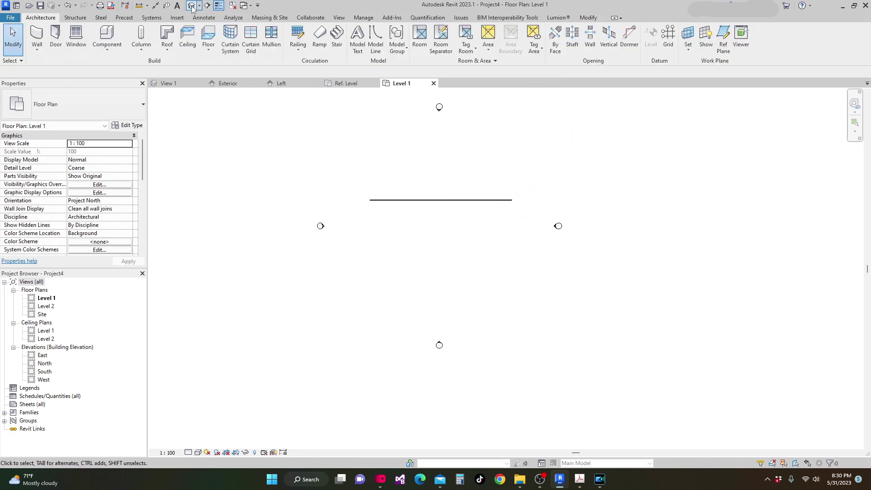
pyautogui.keyDown('shift'); pyautogui.moveTo(539, 327); pyautogui.dragTo(494, 275, button='middle'); pyautogui.keyUp('shift')
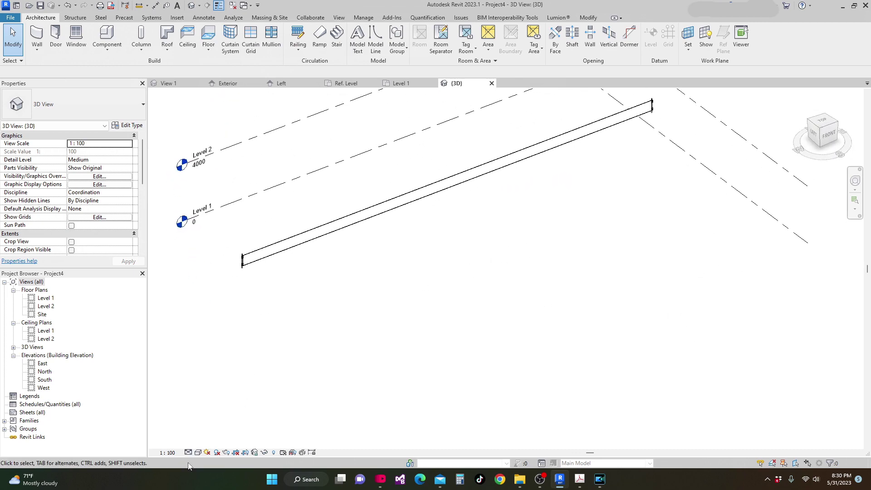
pyautogui.click(197, 452)
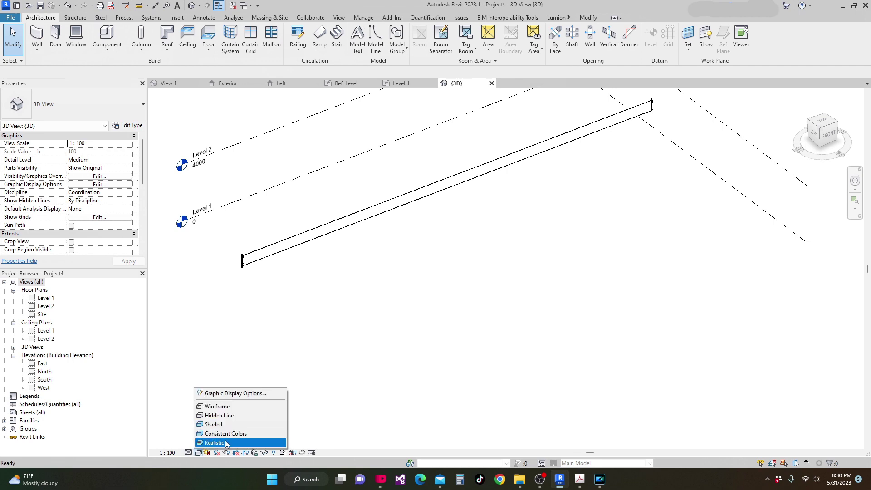
pyautogui.click(227, 443)
# Place four vertical curtain grid lines across all segments of the railing wall, starting about 2100 mm from its near end
pyautogui.moveTo(338, 351)
pyautogui.keyDown('shift'); pyautogui.mouseDown(button='middle')
pyautogui.moveTo(371, 399)
pyautogui.moveTo(424, 389)
pyautogui.moveTo(368, 321)
pyautogui.moveTo(396, 326)
pyautogui.moveTo(443, 367)
pyautogui.moveTo(422, 358)
pyautogui.moveTo(421, 323)
pyautogui.mouseUp(button='middle'); pyautogui.keyUp('shift')
pyautogui.scroll(4, 335, 305)
pyautogui.scroll(-2, 323, 259)
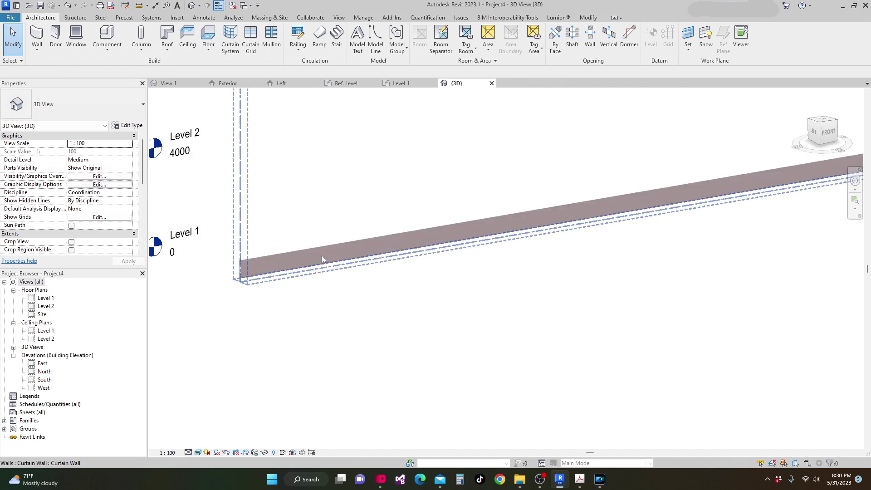
pyautogui.moveTo(321, 264); pyautogui.dragTo(316, 298, button='middle')
pyautogui.scroll(-1, 315, 299)
pyautogui.scroll(2, 194, 268)
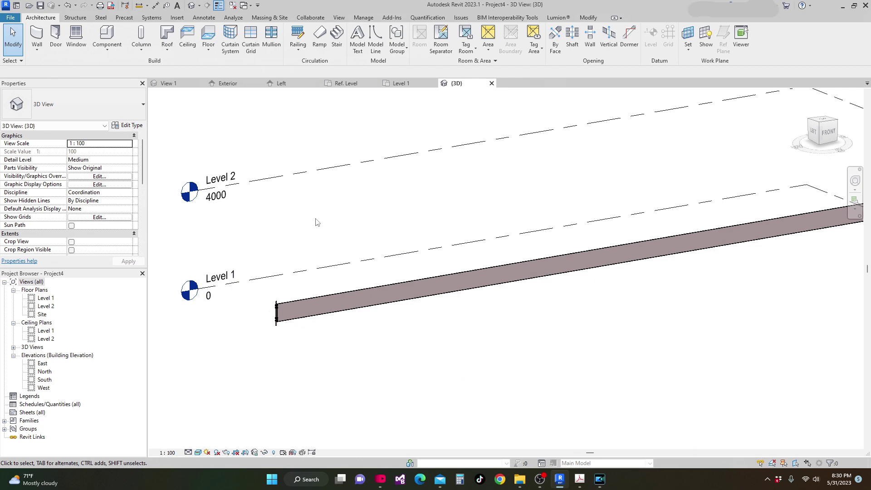
pyautogui.click(250, 40)
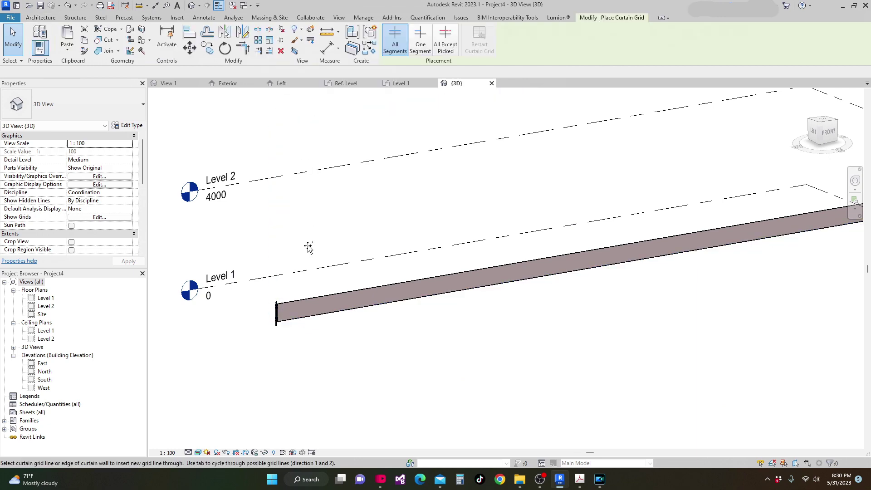
pyautogui.click(323, 299)
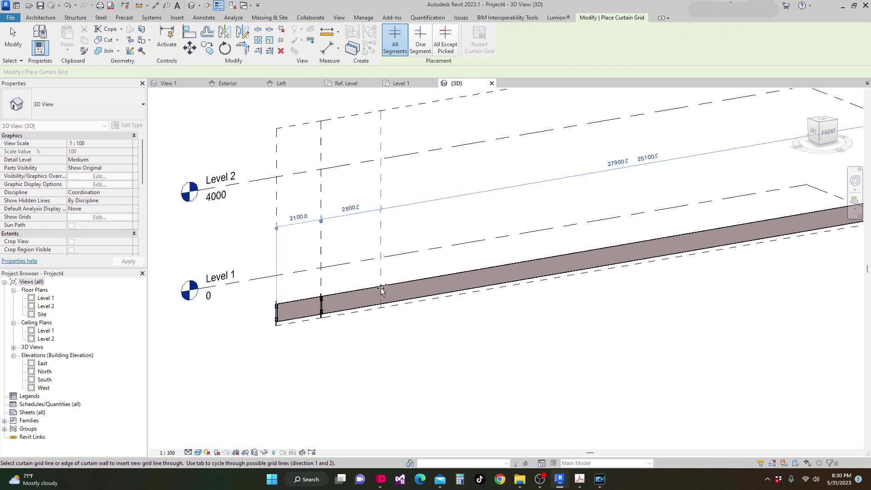
pyautogui.click(380, 289)
pyautogui.click(468, 279)
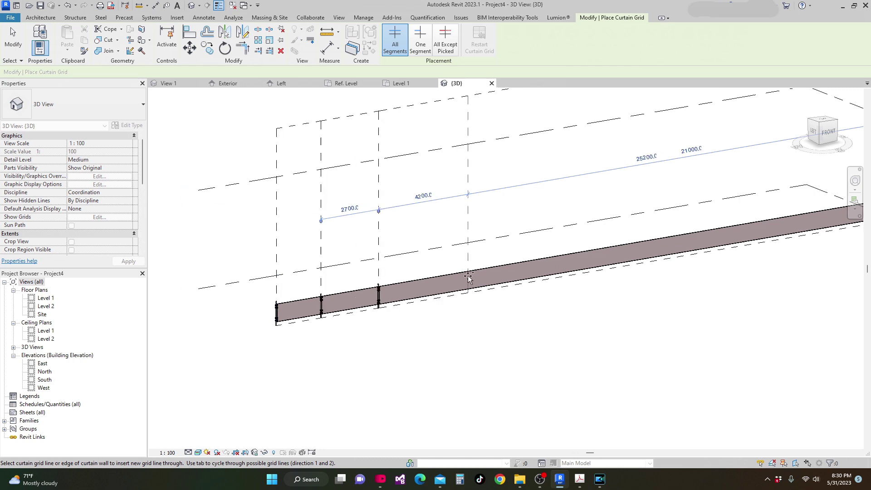
pyautogui.moveTo(596, 269); pyautogui.dragTo(518, 268, button='middle')
pyautogui.click(475, 266)
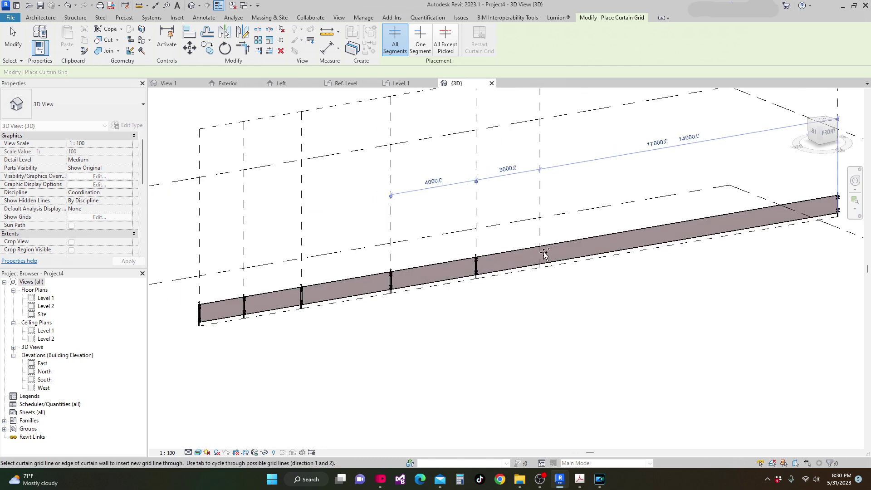
# Add five more vertical grid lines at irregular spacing along the rest of the curtain wall, the last at the end panel's midpoint
pyautogui.click(560, 247)
pyautogui.click(630, 237)
pyautogui.click(676, 226)
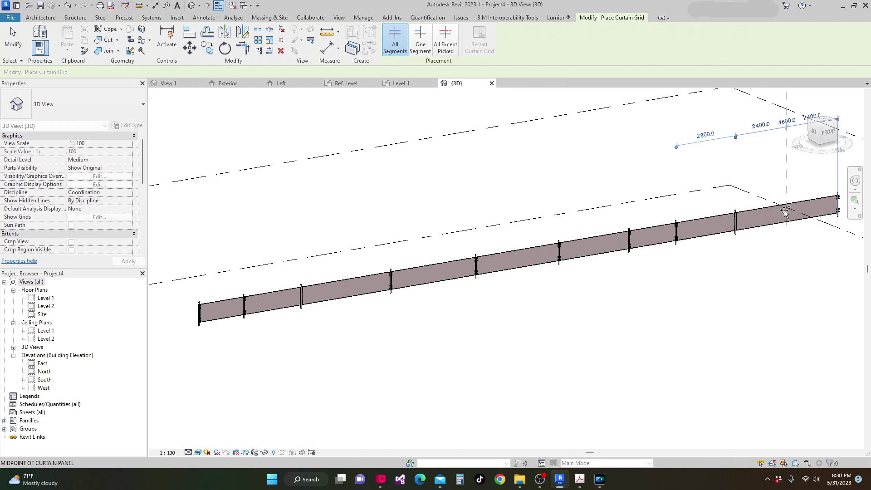
pyautogui.scroll(-3, 785, 212)
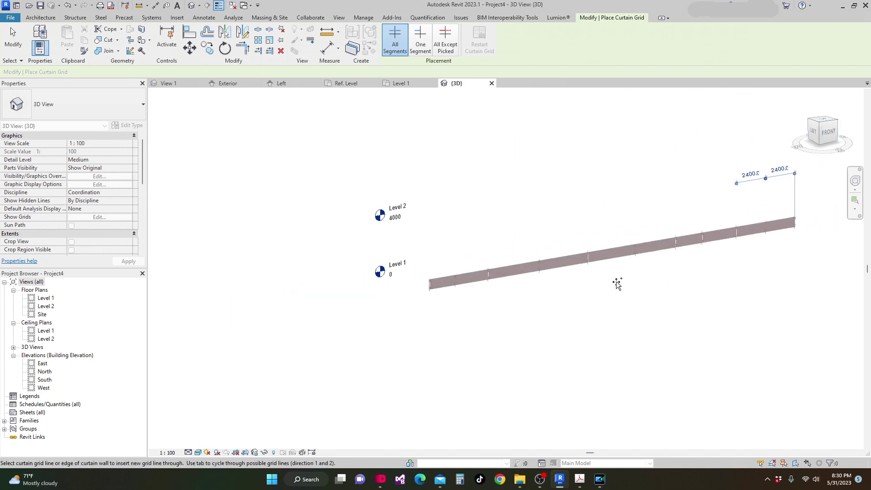
pyautogui.press('Escape')
# Lower the top edge of the curtain wall toward the railing panels at its base
pyautogui.scroll(-1, 554, 162)
pyautogui.moveTo(555, 162); pyautogui.dragTo(504, 194, button='middle')
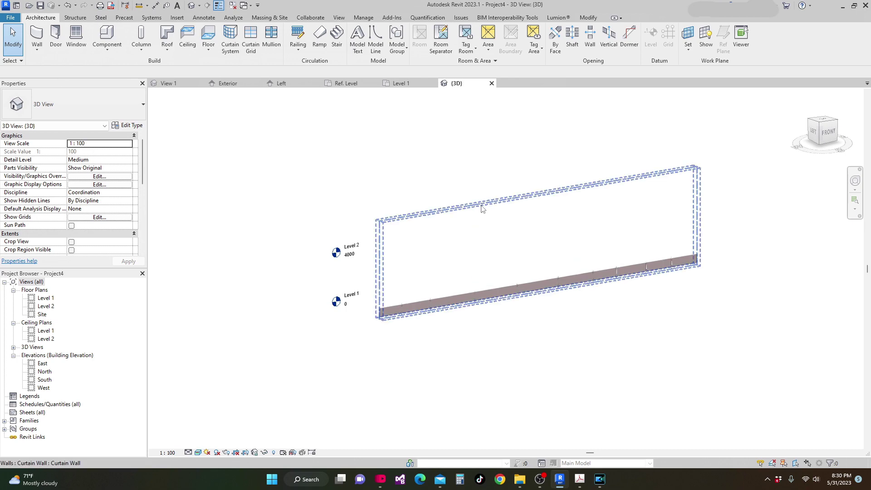
pyautogui.click(482, 208)
pyautogui.moveTo(543, 220); pyautogui.dragTo(541, 186)
pyautogui.press('Escape')
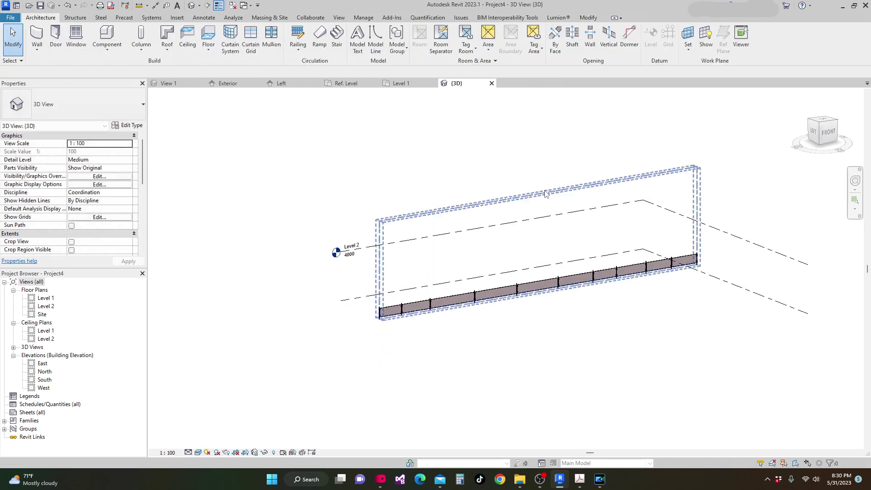
pyautogui.click(554, 201)
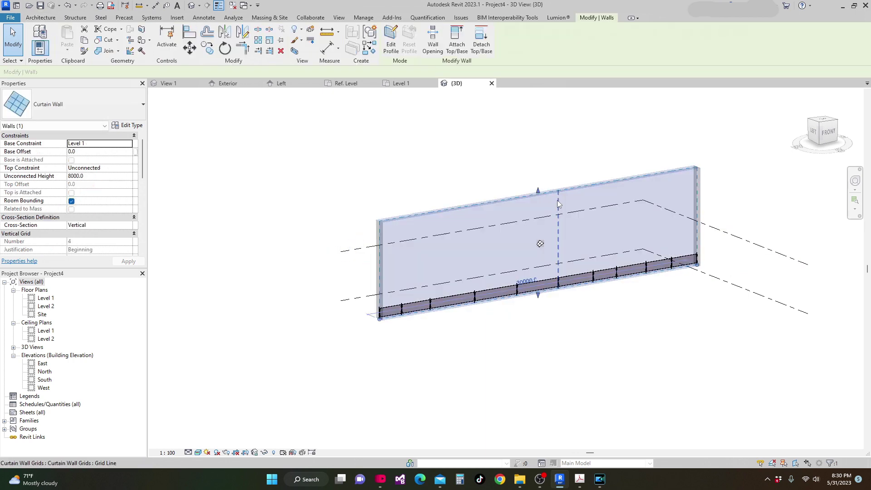
pyautogui.moveTo(540, 191); pyautogui.dragTo(544, 266)
pyautogui.moveTo(551, 259); pyautogui.dragTo(571, 260)
pyautogui.click(539, 319)
# Examine the gridded railing wall up close and along its full length in the 3D view
pyautogui.scroll(2, 512, 317)
pyautogui.moveTo(518, 297); pyautogui.dragTo(529, 273, button='middle')
pyautogui.scroll(4, 514, 273)
pyautogui.scroll(1, 616, 262)
pyautogui.moveTo(611, 285); pyautogui.dragTo(583, 305, button='middle')
pyautogui.scroll(-1, 616, 262)
pyautogui.scroll(-1, 583, 305)
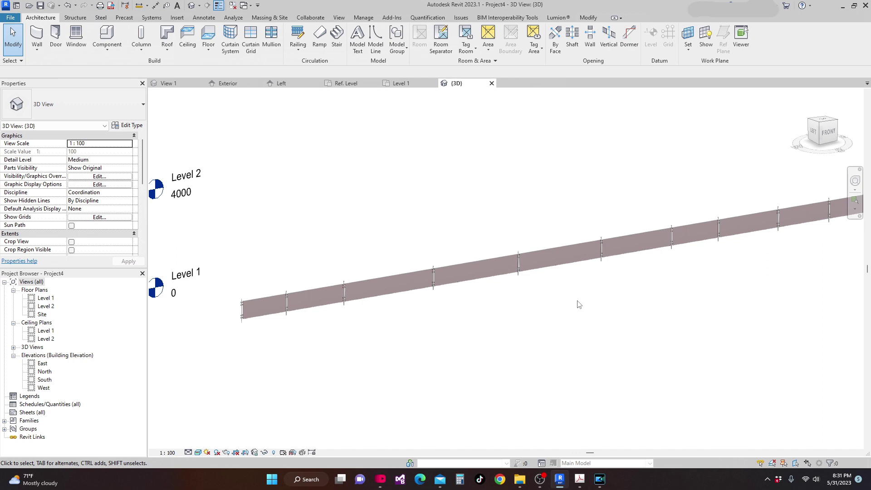
pyautogui.scroll(-3, 416, 200)
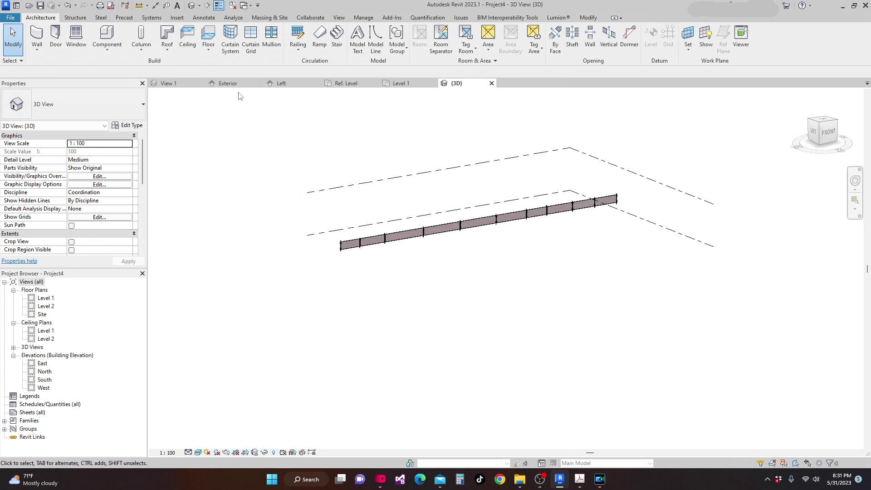
# Sketch a rectangular floor boundary about 38000 mm long around the railing wall in the Level 1 plan
pyautogui.click(401, 83)
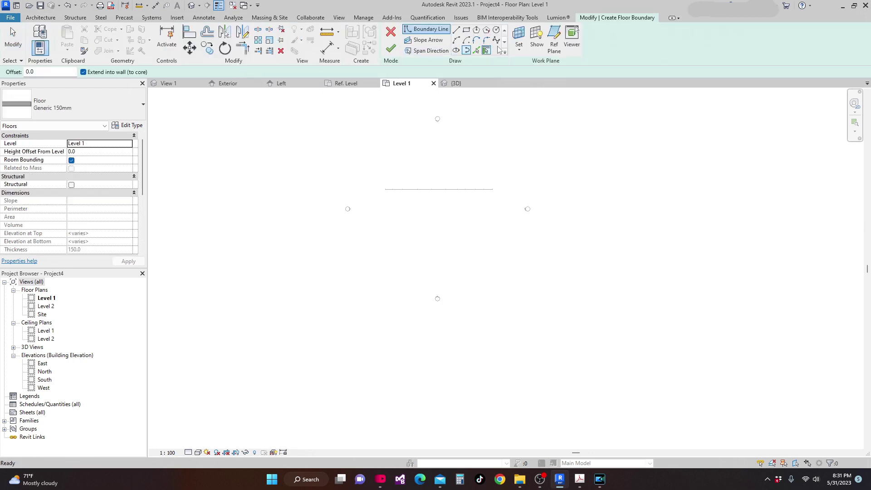
pyautogui.click(466, 31)
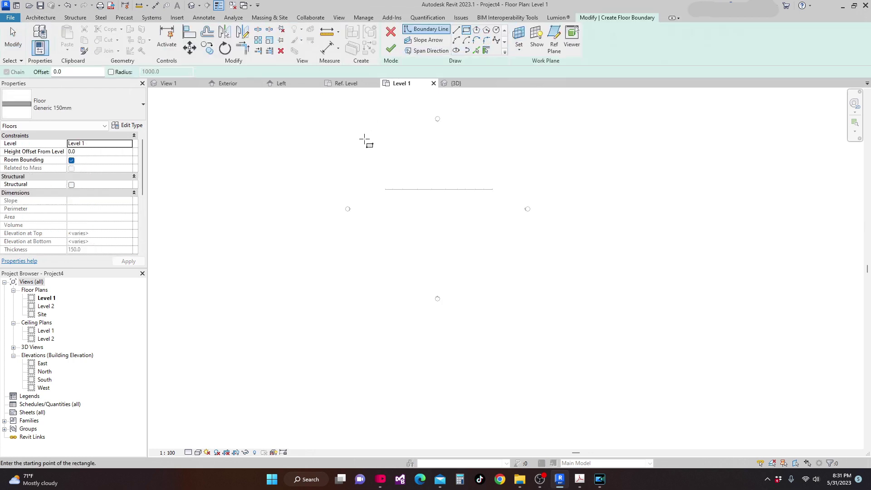
pyautogui.click(366, 154)
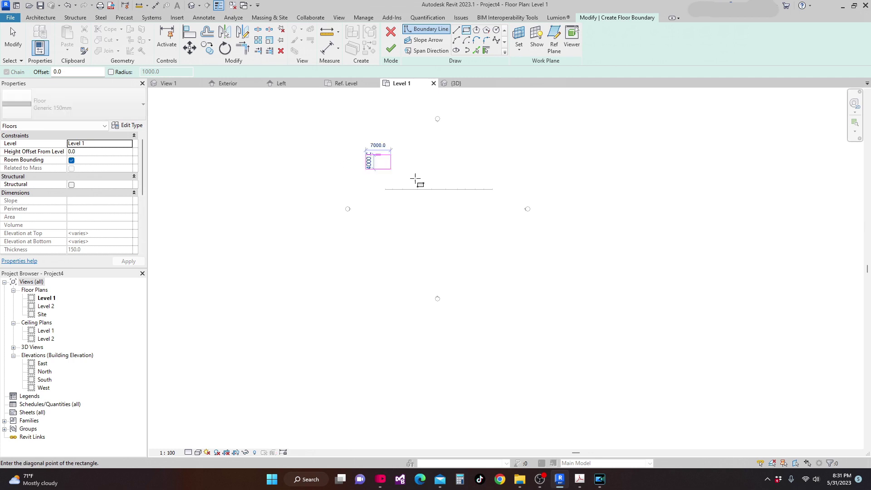
pyautogui.click(502, 194)
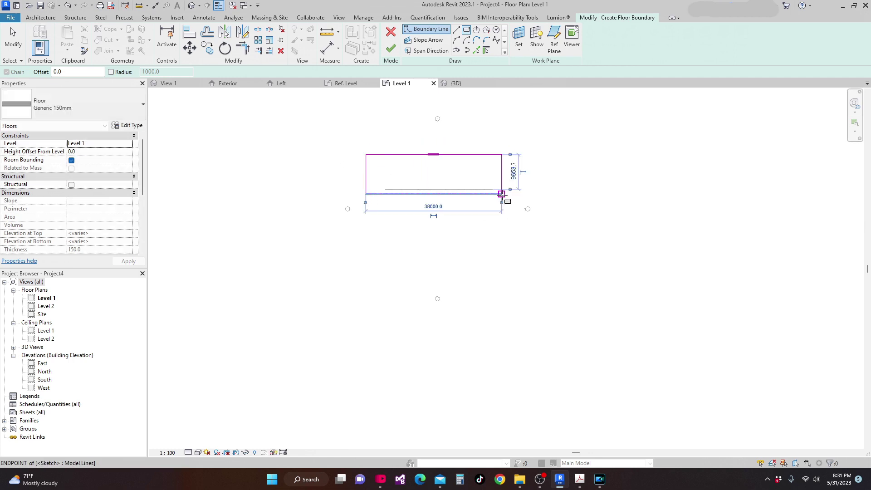
pyautogui.press('Escape')
pyautogui.press('Escape')
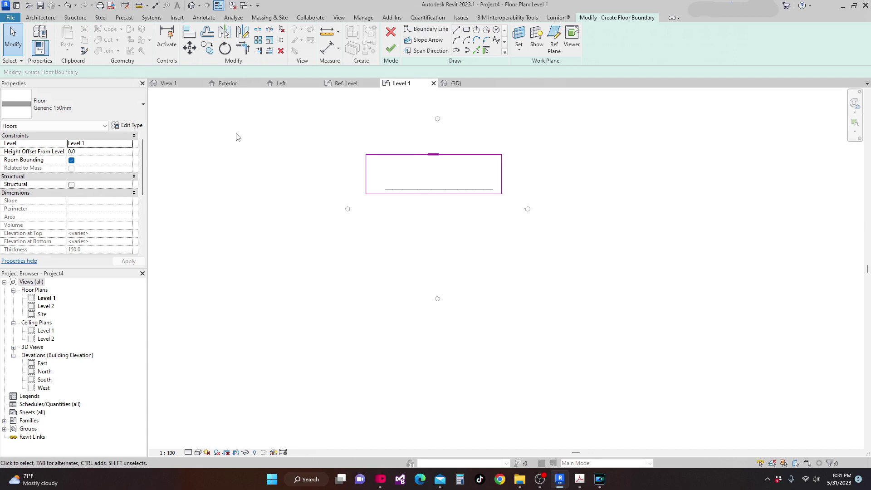
# Open the material choice for the Generic 150mm floor type's structure layer and search the materials for wood
pyautogui.click(128, 125)
pyautogui.click(464, 133)
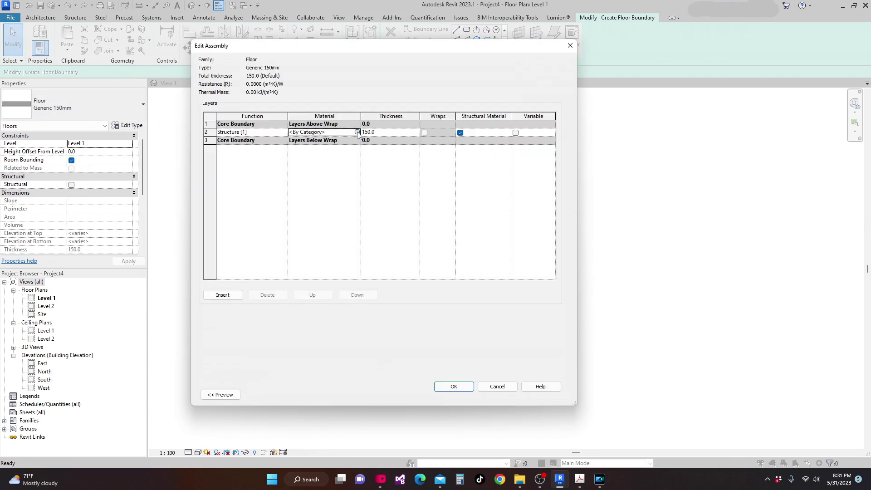
pyautogui.click(357, 132)
pyautogui.scroll(-2, 301, 186)
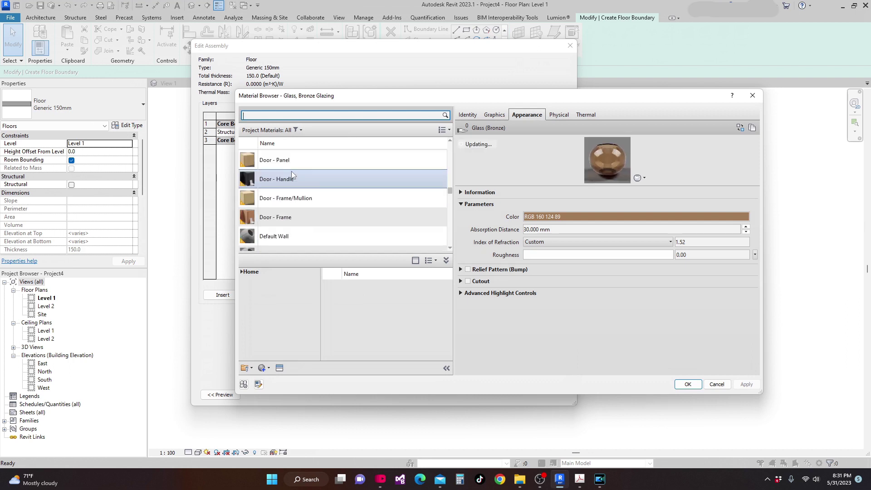
pyautogui.scroll(-2, 291, 174)
pyautogui.scroll(-5, 291, 174)
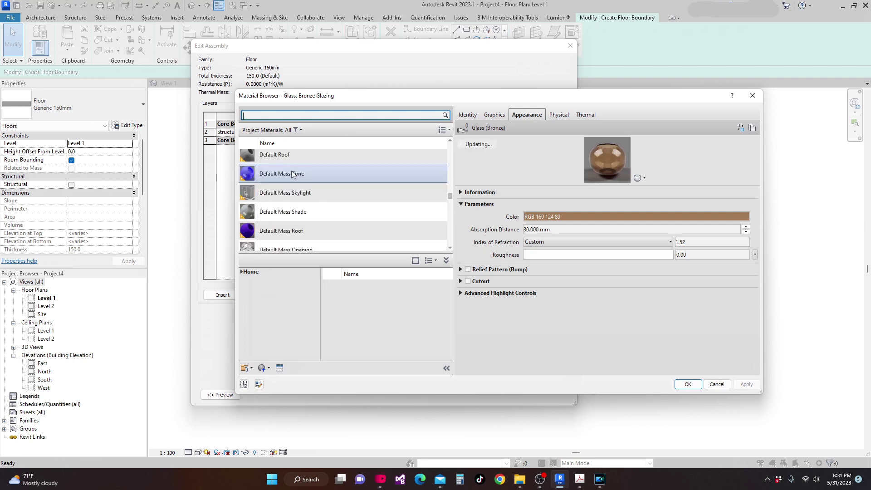
pyautogui.scroll(-10, 291, 172)
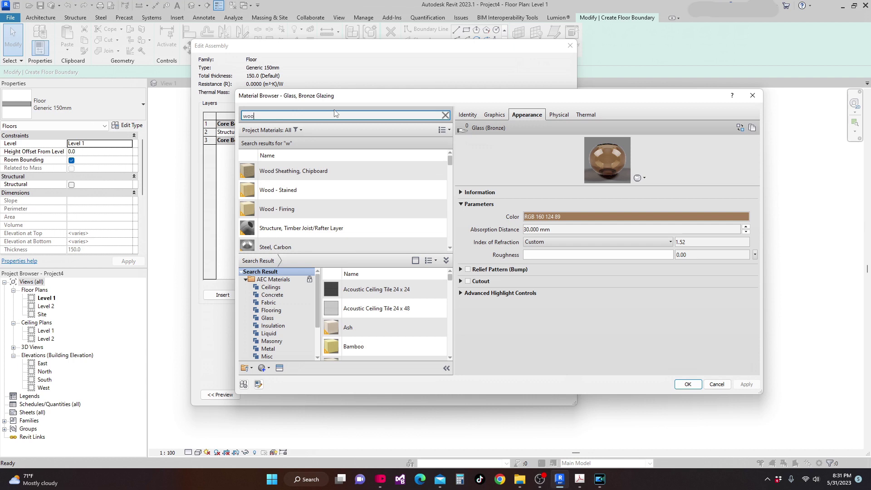
pyautogui.write('d')
pyautogui.scroll(-5, 343, 191)
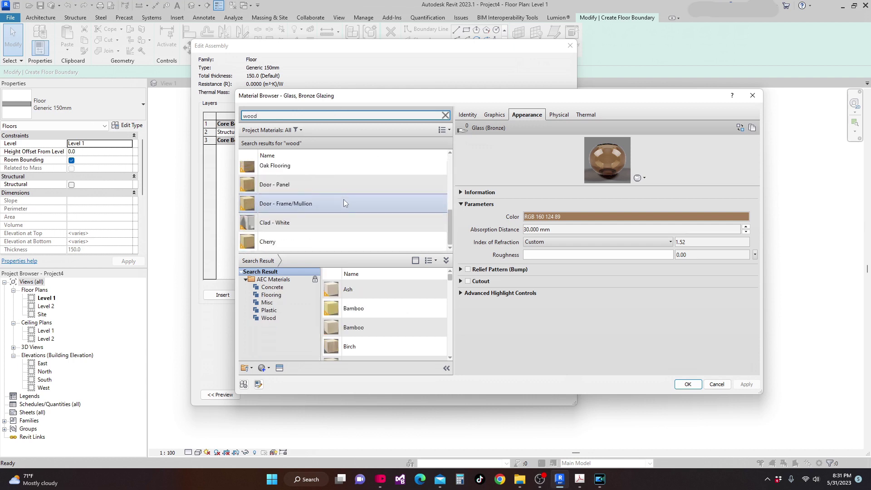
# Assign Oak Flooring to the floor type's structure layer and accept the type changes
pyautogui.scroll(4, 341, 205)
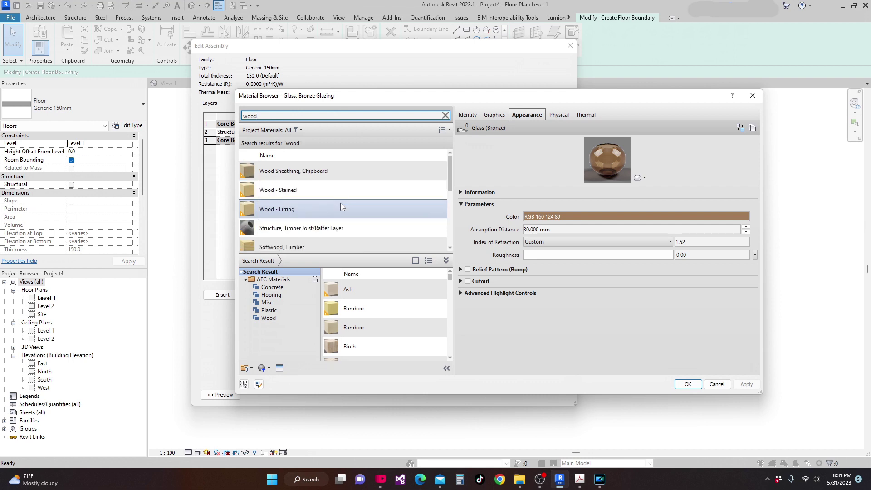
pyautogui.scroll(-3, 340, 204)
pyautogui.scroll(3, 340, 202)
pyautogui.scroll(-4, 340, 200)
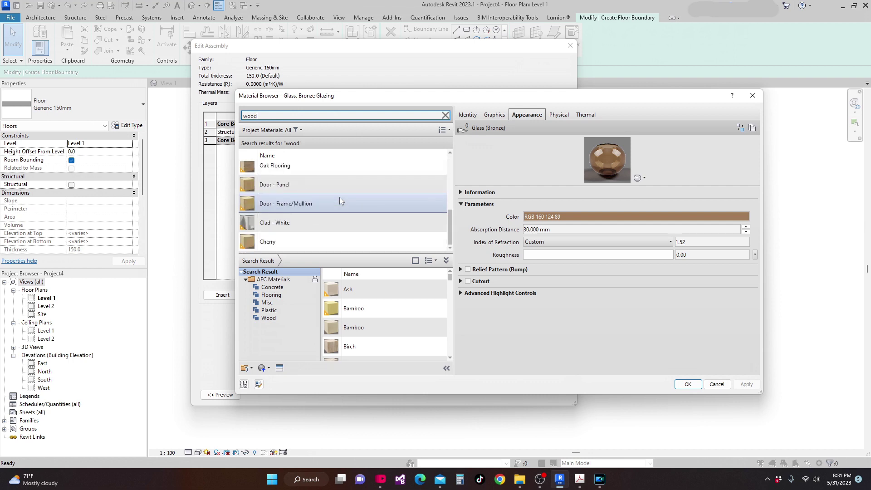
pyautogui.scroll(4, 340, 200)
pyautogui.scroll(-4, 340, 201)
pyautogui.scroll(4, 340, 200)
pyautogui.scroll(-3, 340, 201)
pyautogui.click(339, 198)
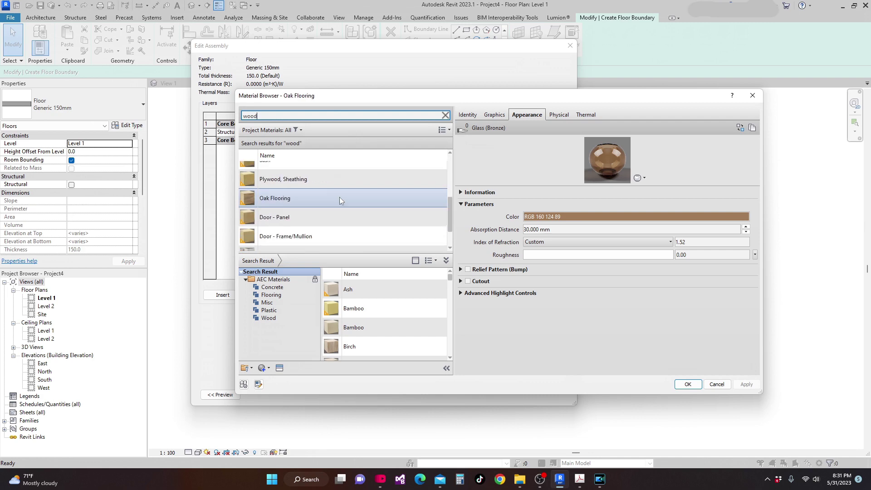
pyautogui.click(688, 384)
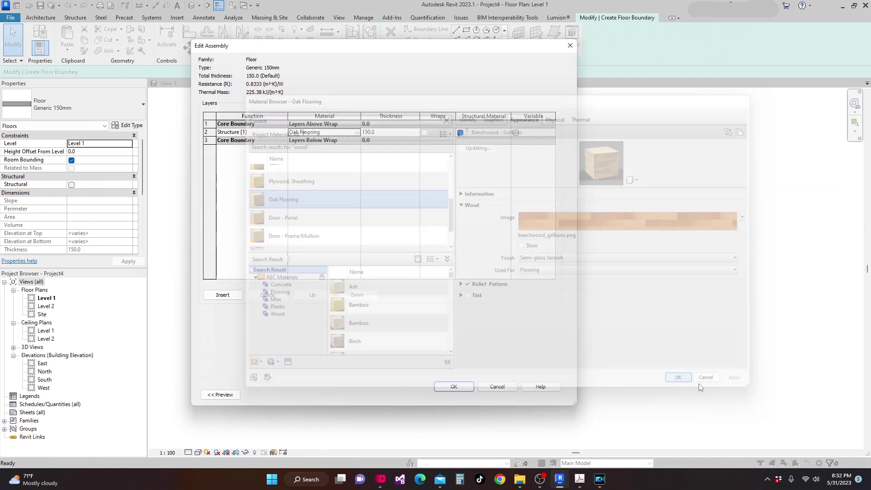
pyautogui.click(465, 387)
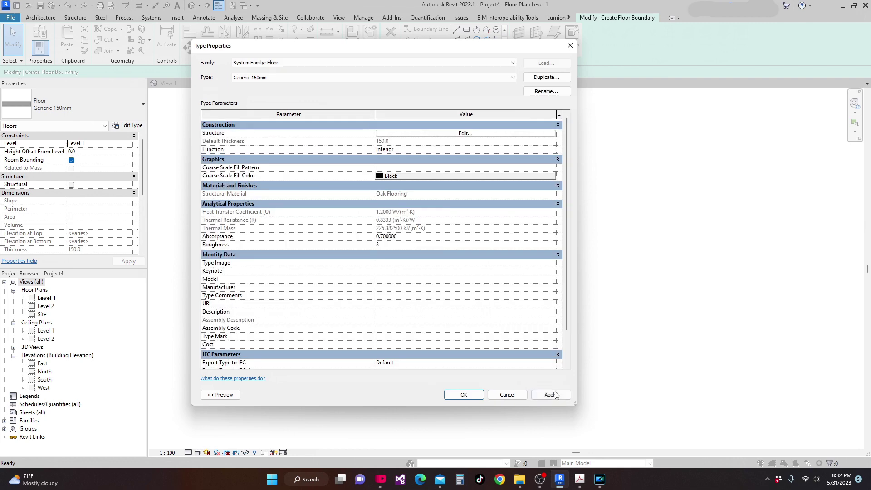
pyautogui.click(464, 394)
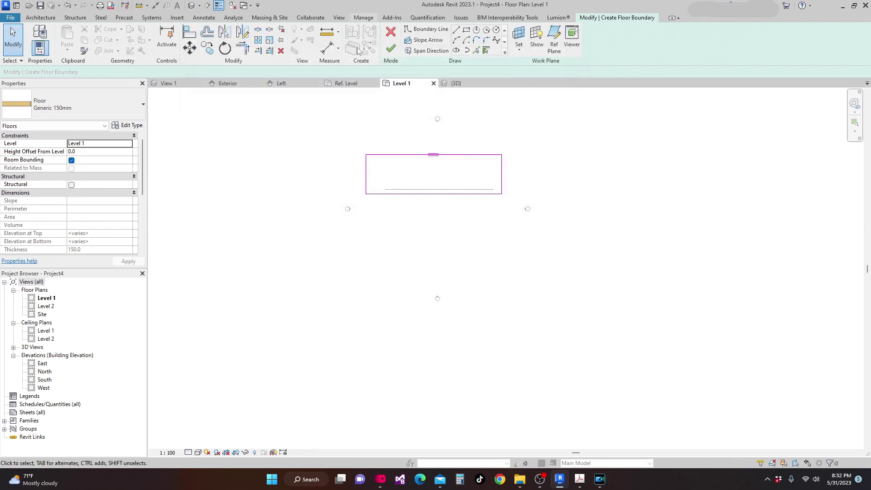
# Finish the floor sketch and display the floor with the railing wall in the default 3D view
pyautogui.click(390, 48)
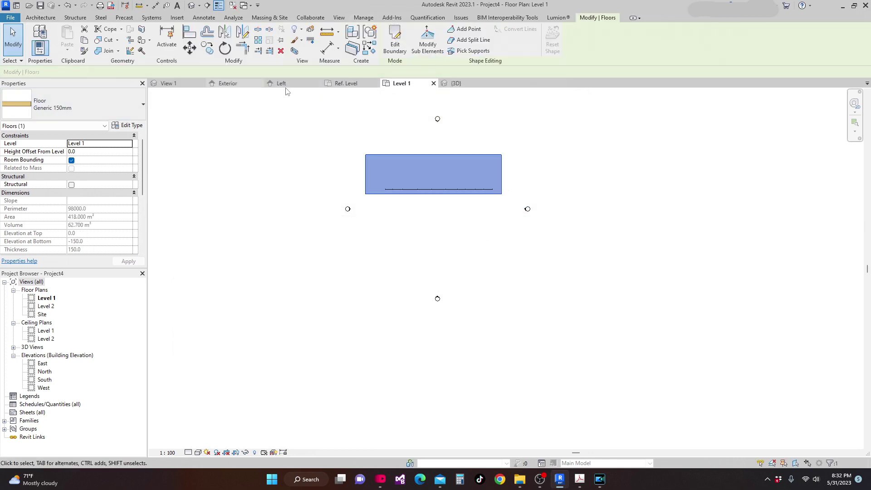
pyautogui.click(192, 5)
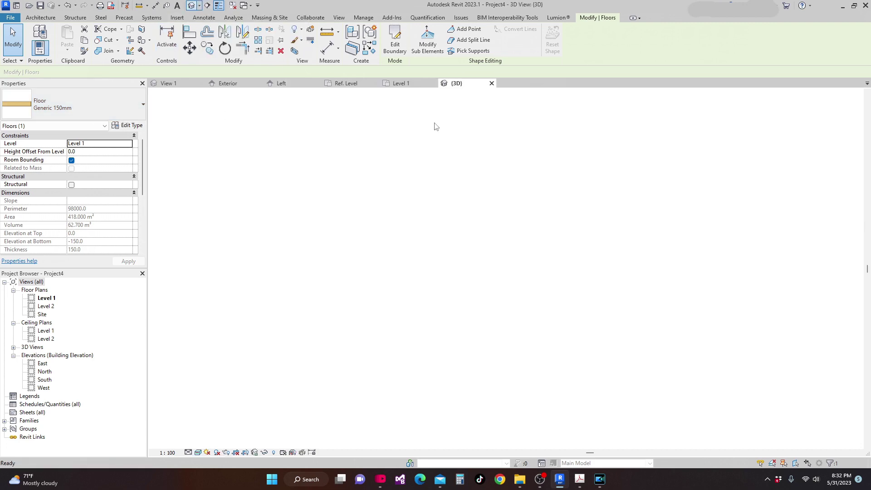
pyautogui.scroll(5, 398, 262)
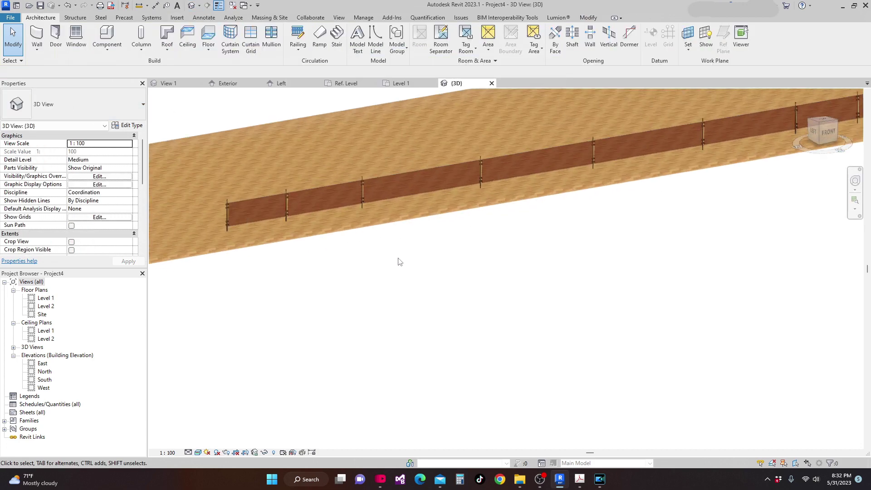
pyautogui.moveTo(405, 262)
pyautogui.keyDown('shift'); pyautogui.mouseDown(button='middle')
pyautogui.moveTo(439, 295)
pyautogui.moveTo(478, 299)
pyautogui.moveTo(499, 255)
pyautogui.moveTo(555, 325)
pyautogui.moveTo(499, 284)
pyautogui.moveTo(513, 334)
pyautogui.moveTo(563, 314)
pyautogui.moveTo(584, 333)
pyautogui.moveTo(597, 326)
pyautogui.mouseUp(button='middle'); pyautogui.keyUp('shift')
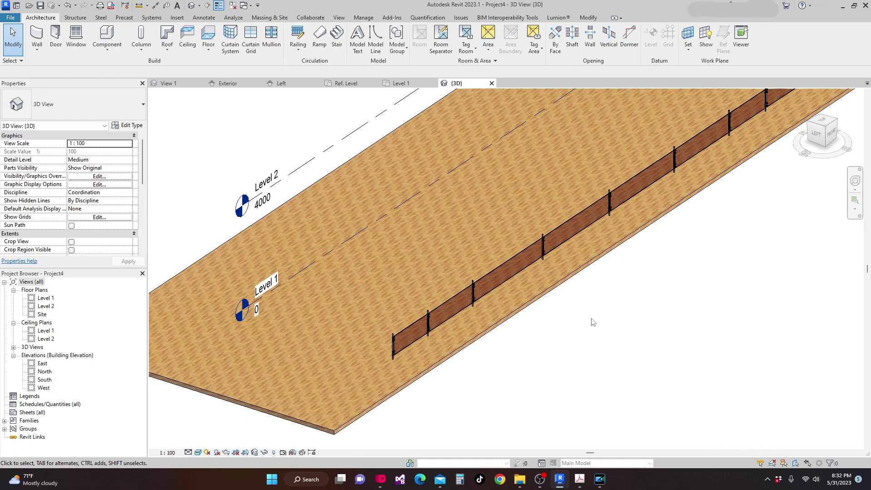
pyautogui.scroll(-6, 593, 322)
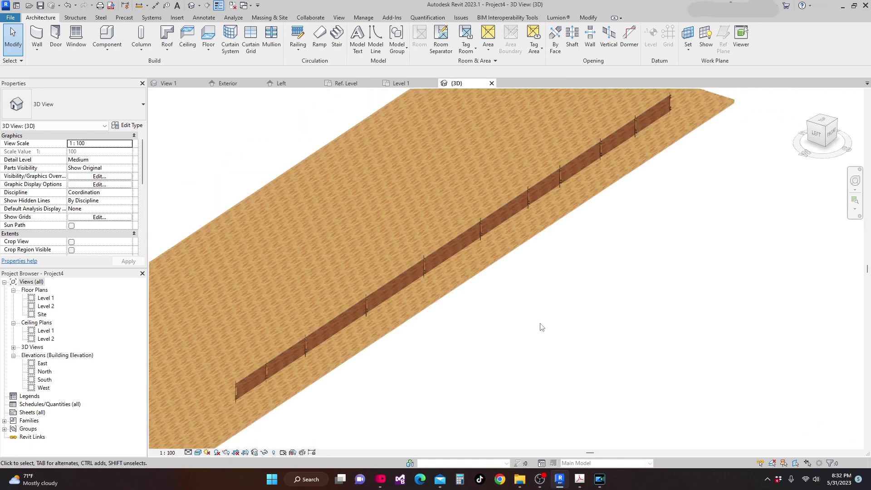
pyautogui.keyDown('shift'); pyautogui.moveTo(592, 298); pyautogui.dragTo(494, 281, button='middle'); pyautogui.keyUp('shift')
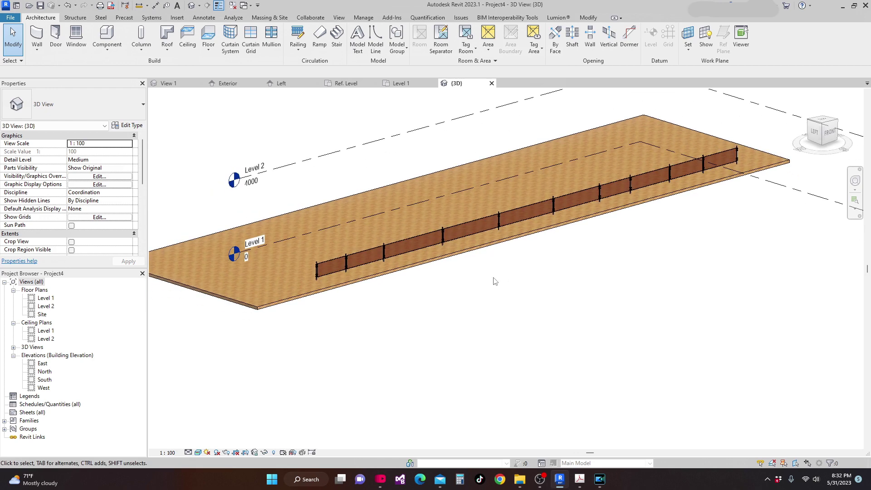